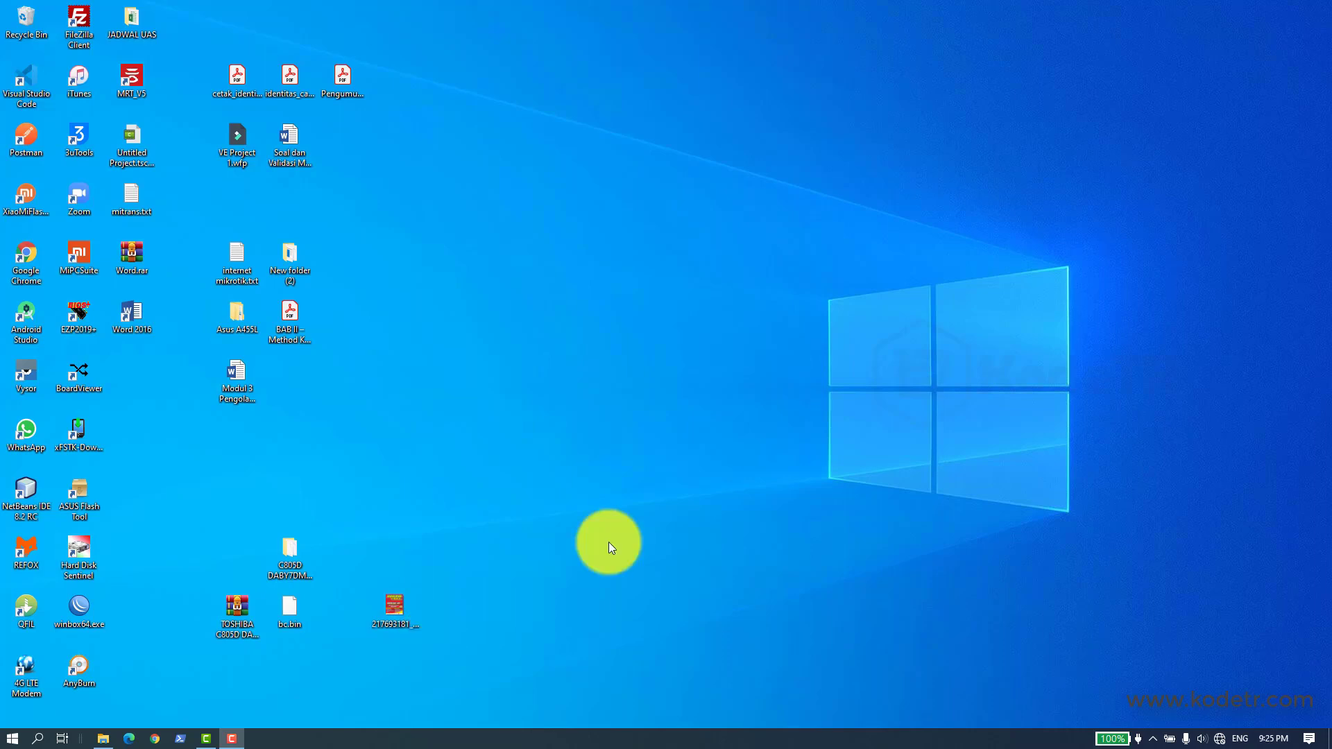
Step: Start Word 2016 from the desktop and create a blank document
{"action": "double_click", "coordinate": [132, 312]}
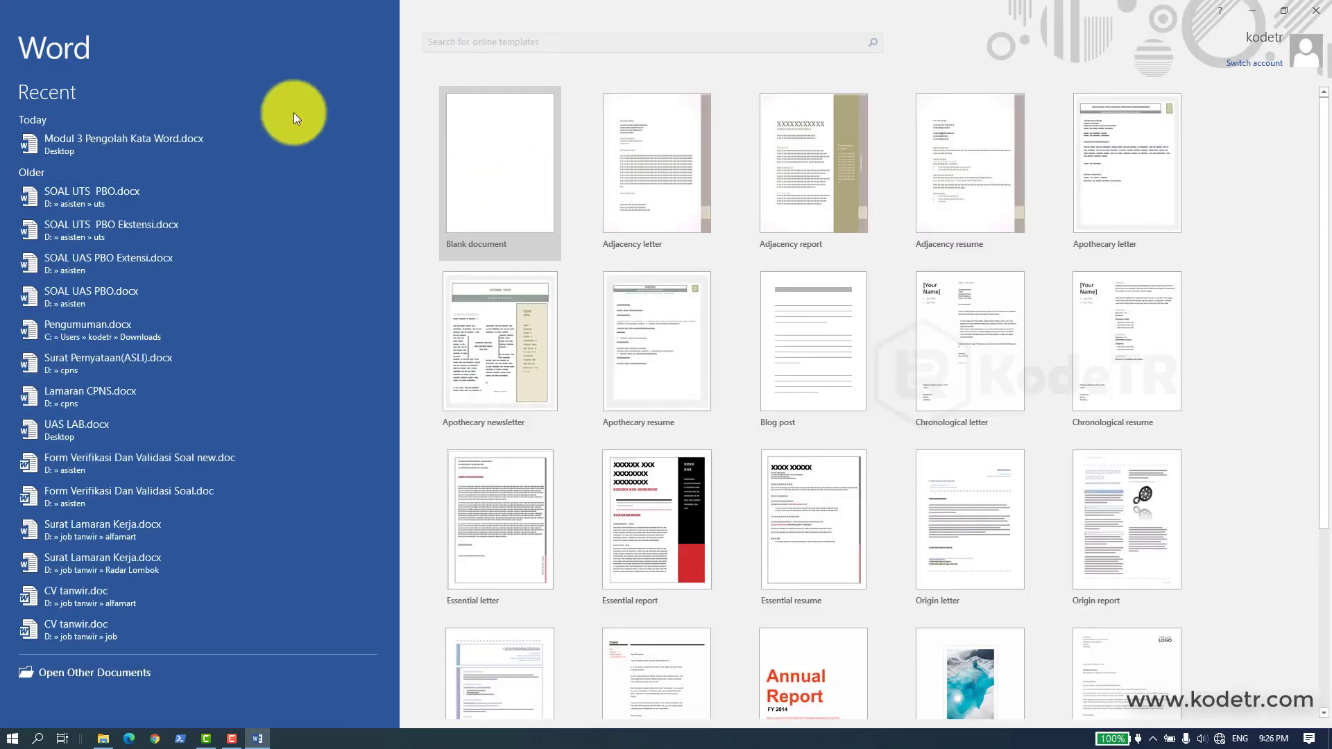
{"action": "left_click", "coordinate": [497, 202]}
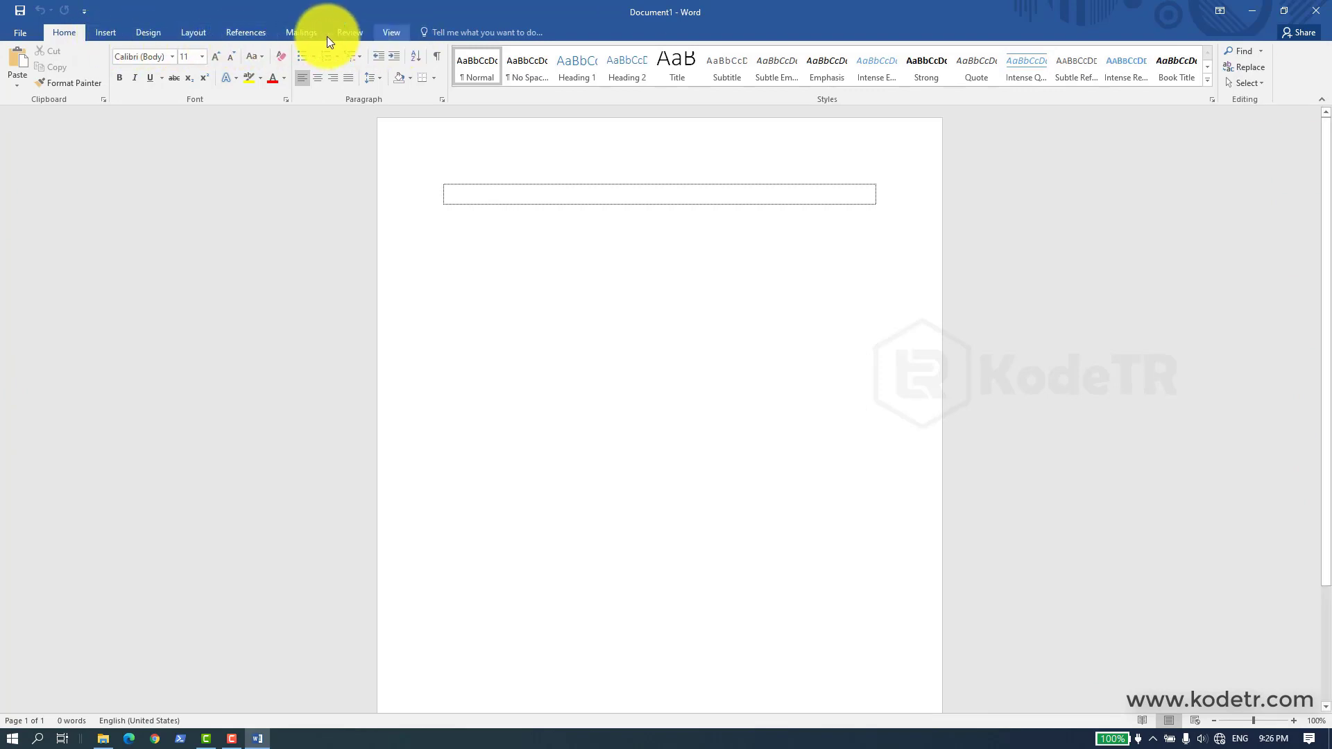
Step: Look over the home, insert and design commands and the file options available for the blank document
{"action": "left_click", "coordinate": [161, 34]}
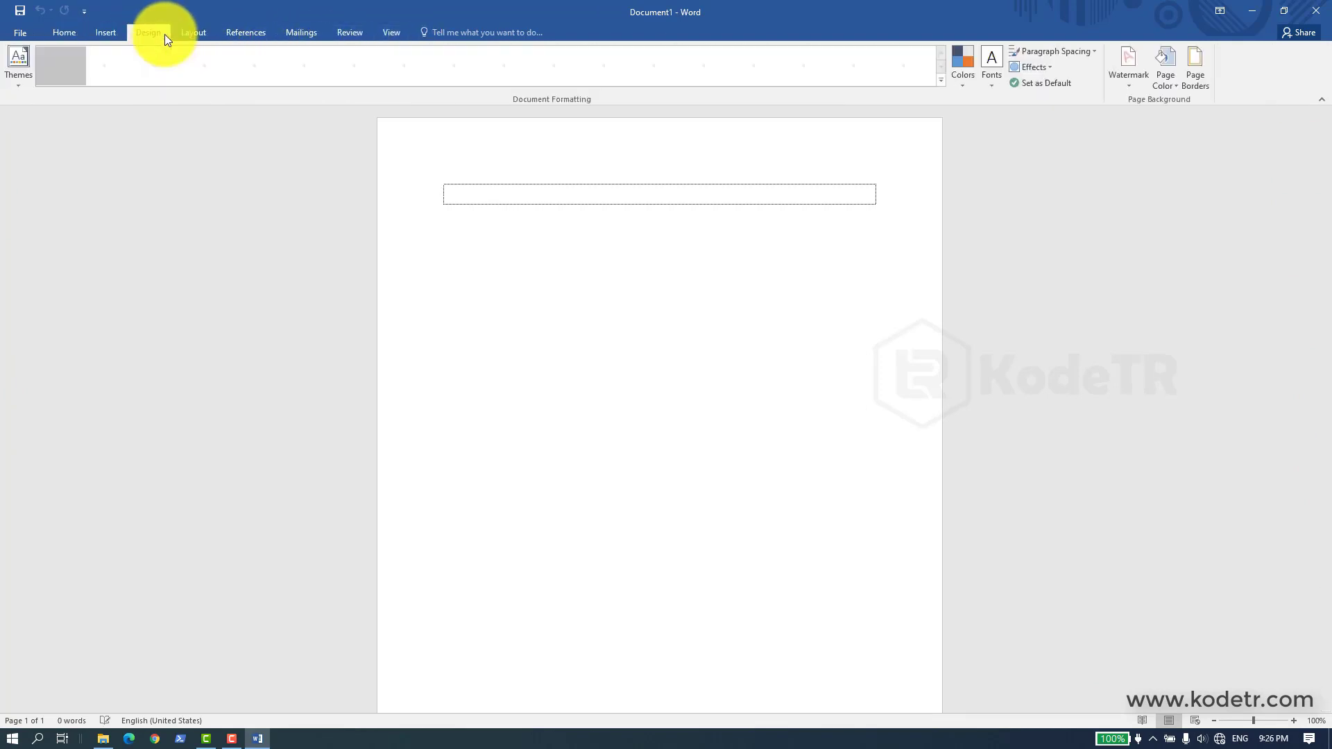
{"action": "left_click", "coordinate": [19, 31]}
{"action": "left_click", "coordinate": [20, 30]}
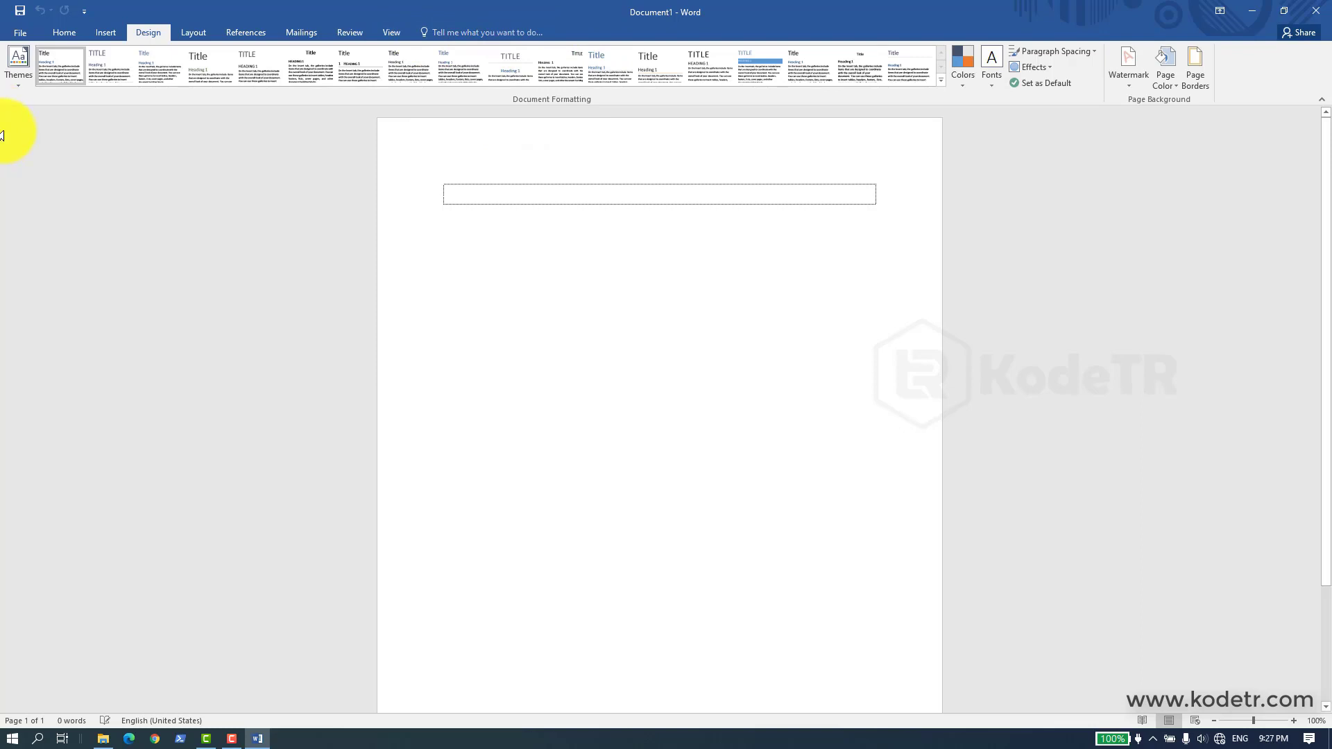
{"action": "left_click", "coordinate": [70, 34]}
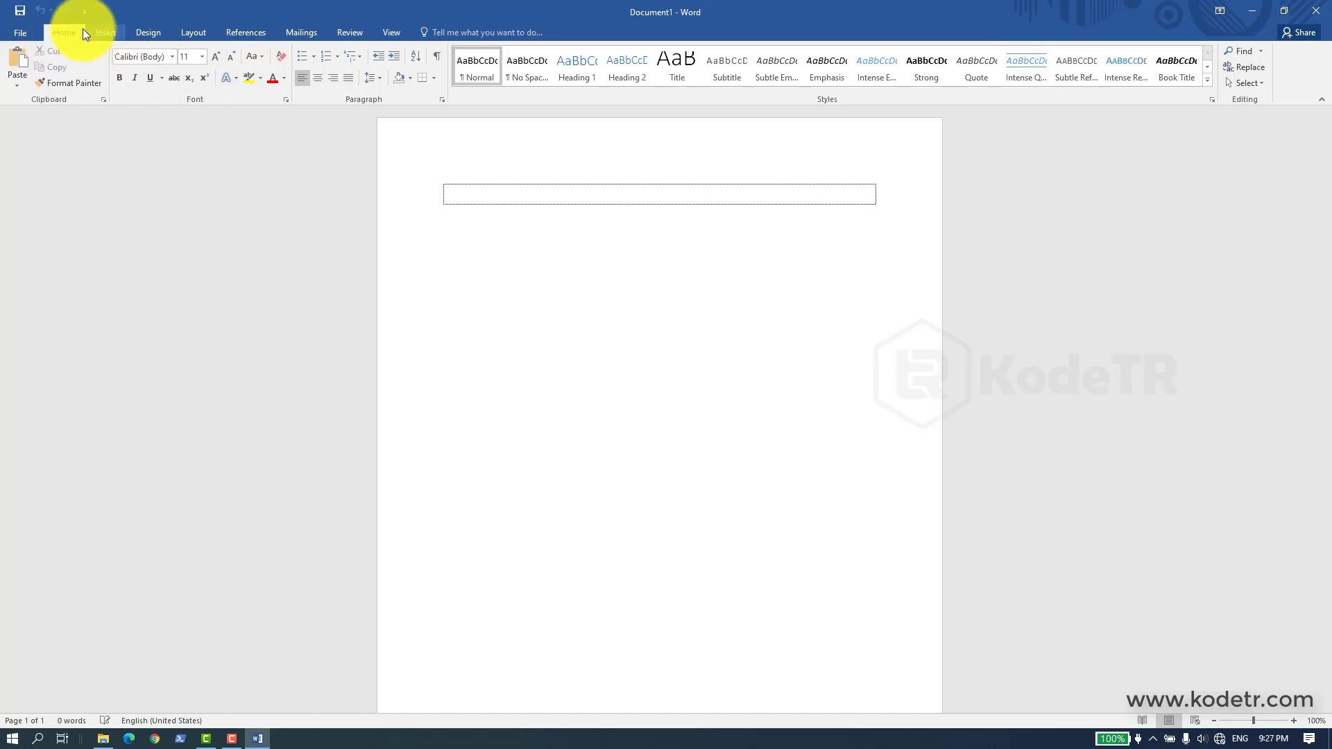
{"action": "left_click", "coordinate": [22, 33]}
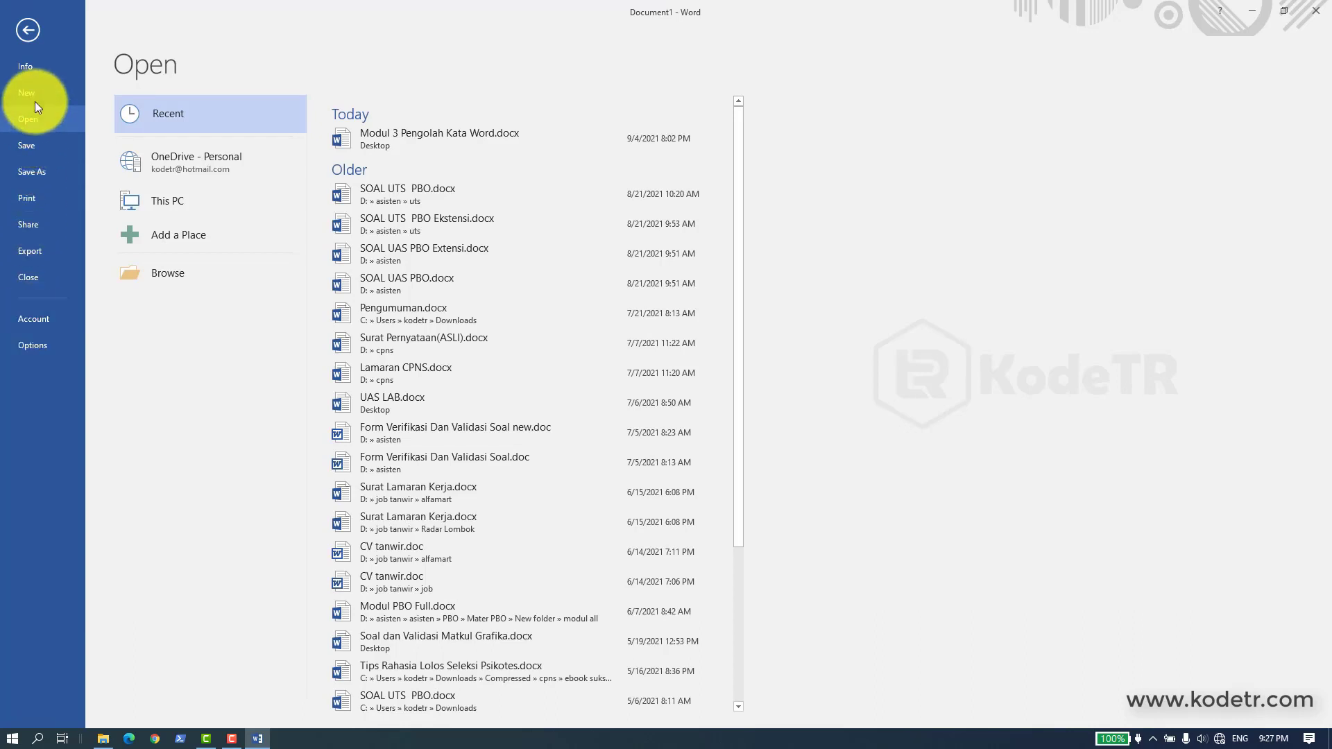
{"action": "left_click", "coordinate": [27, 29]}
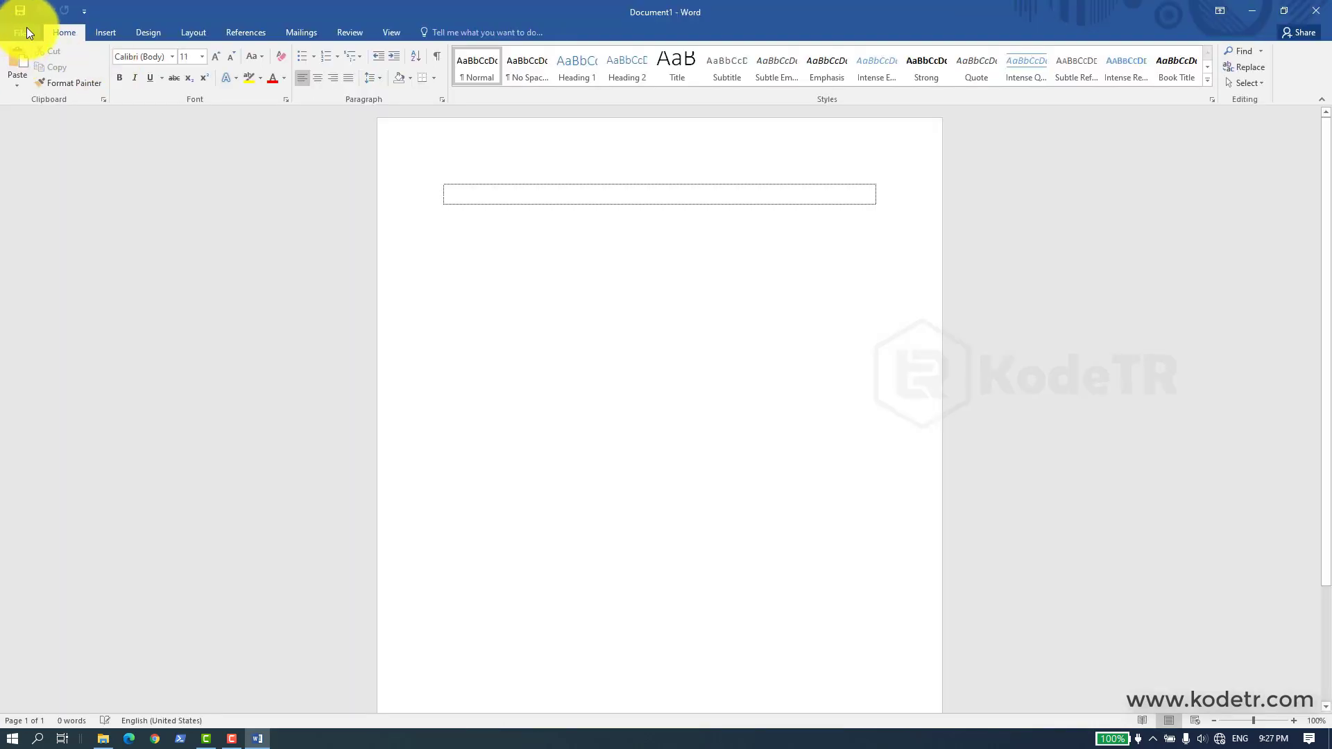
{"action": "left_click", "coordinate": [24, 32]}
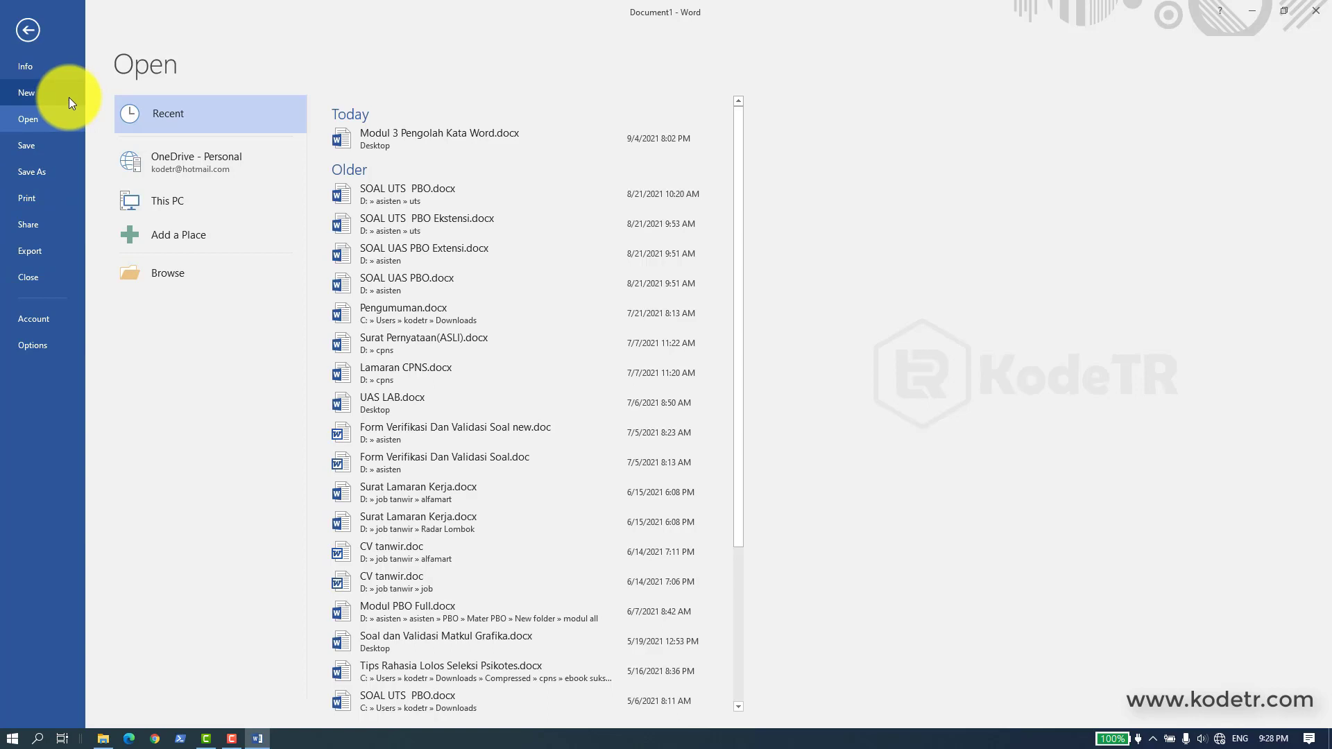
{"action": "left_click", "coordinate": [25, 31]}
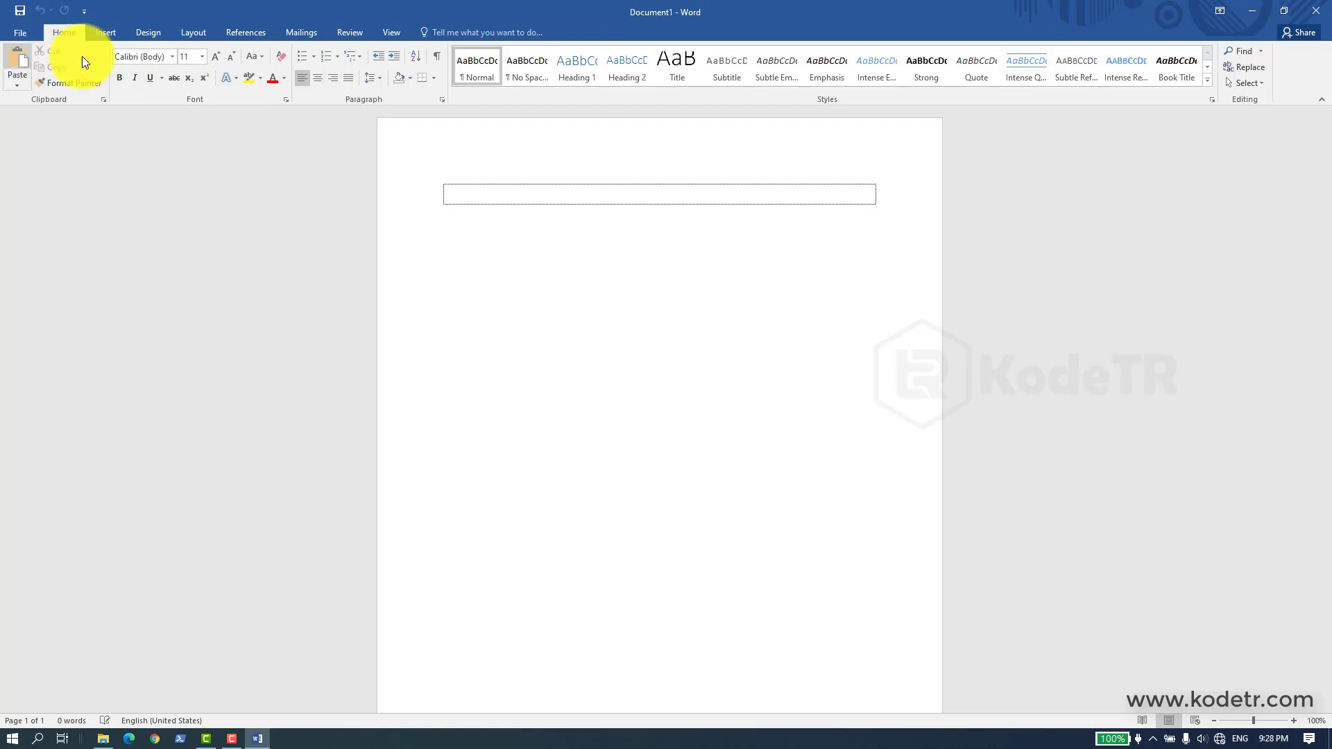
{"action": "left_click", "coordinate": [104, 32]}
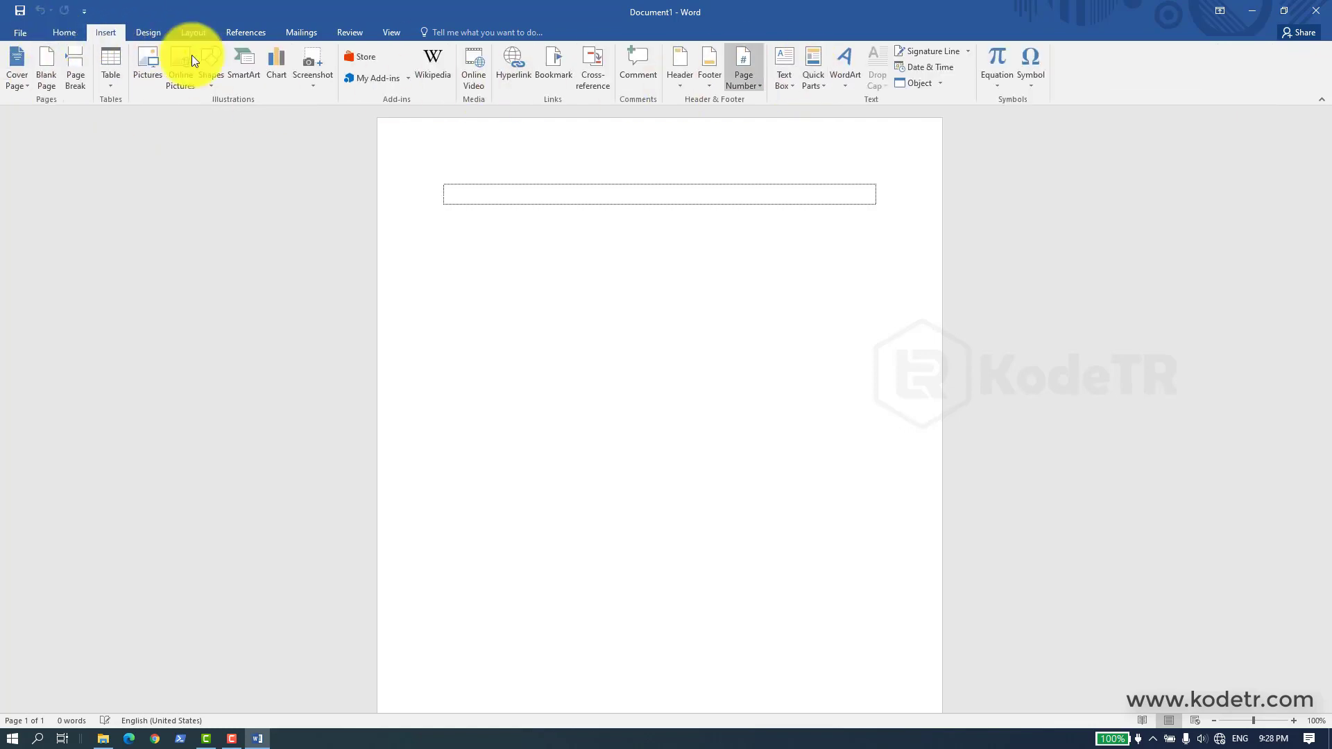
{"action": "left_click", "coordinate": [64, 33]}
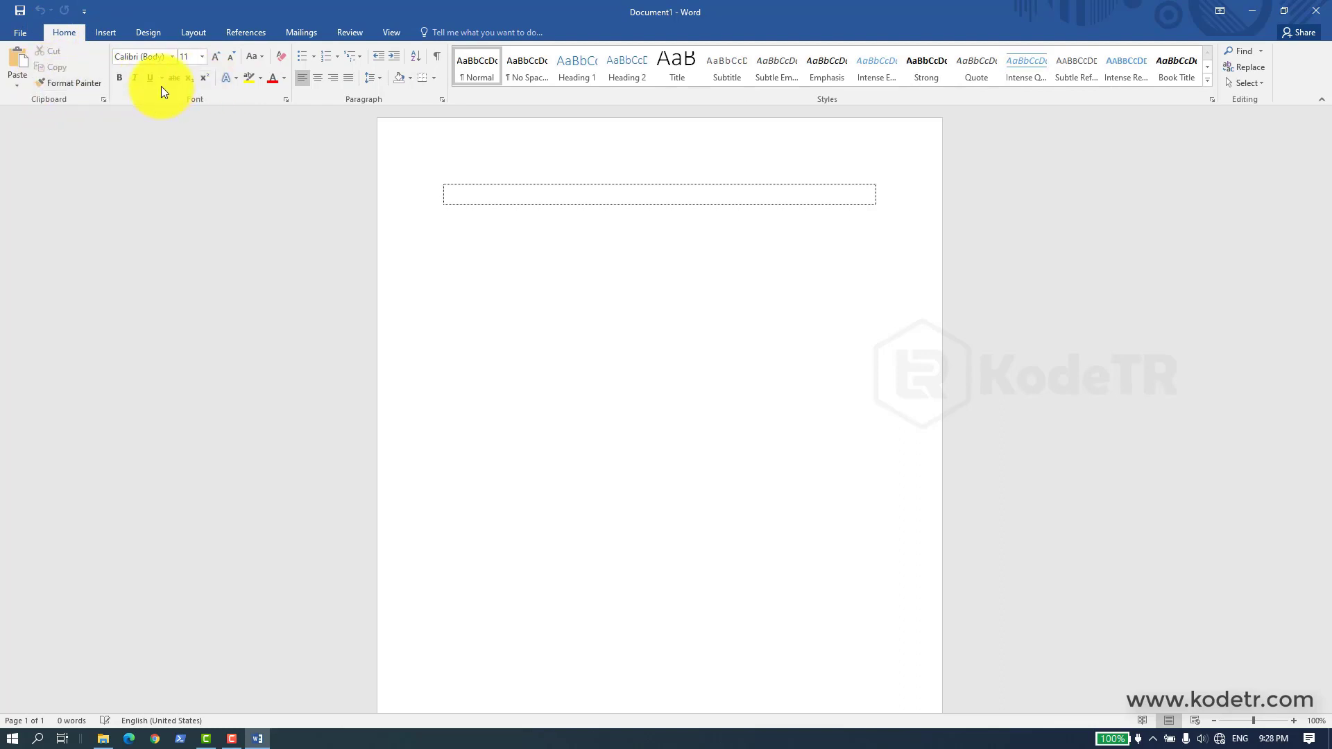
{"action": "left_click", "coordinate": [118, 77]}
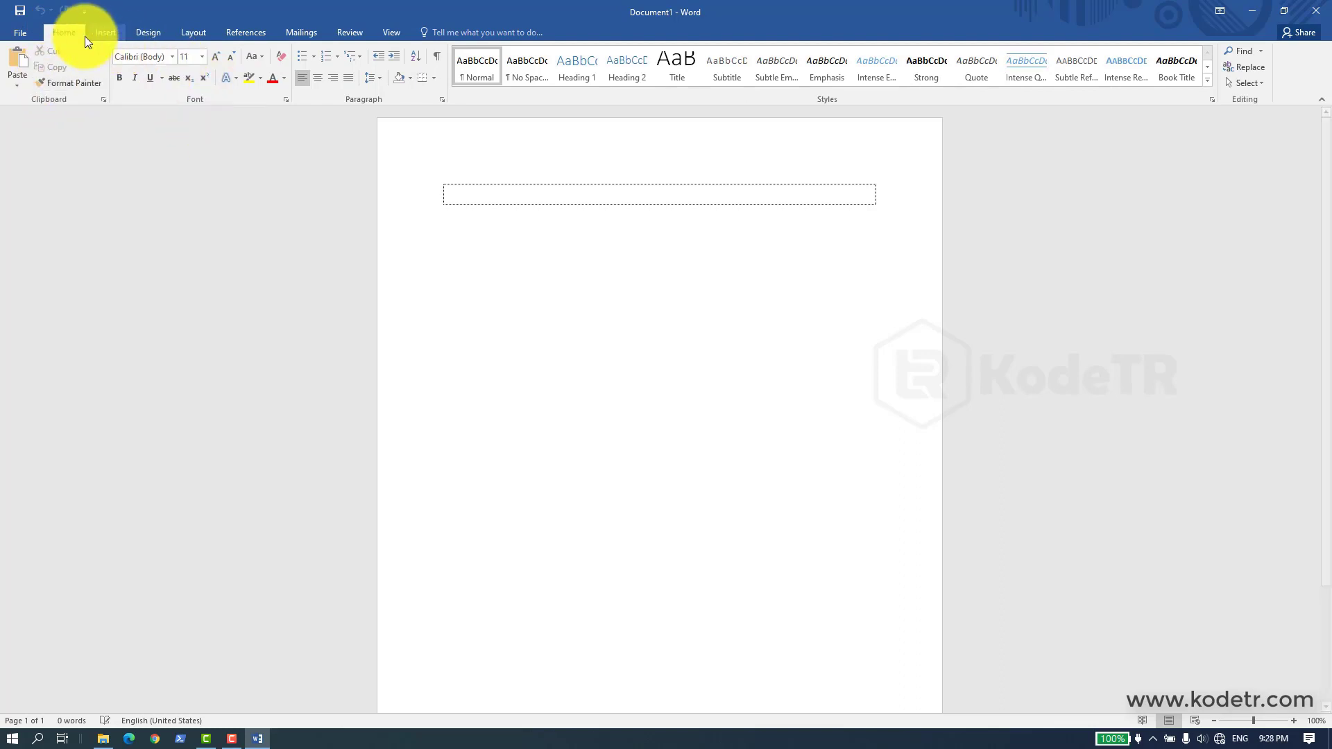
Step: Examine the current document's information and properties, and look through the templates offered for new documents
{"action": "left_click", "coordinate": [21, 31]}
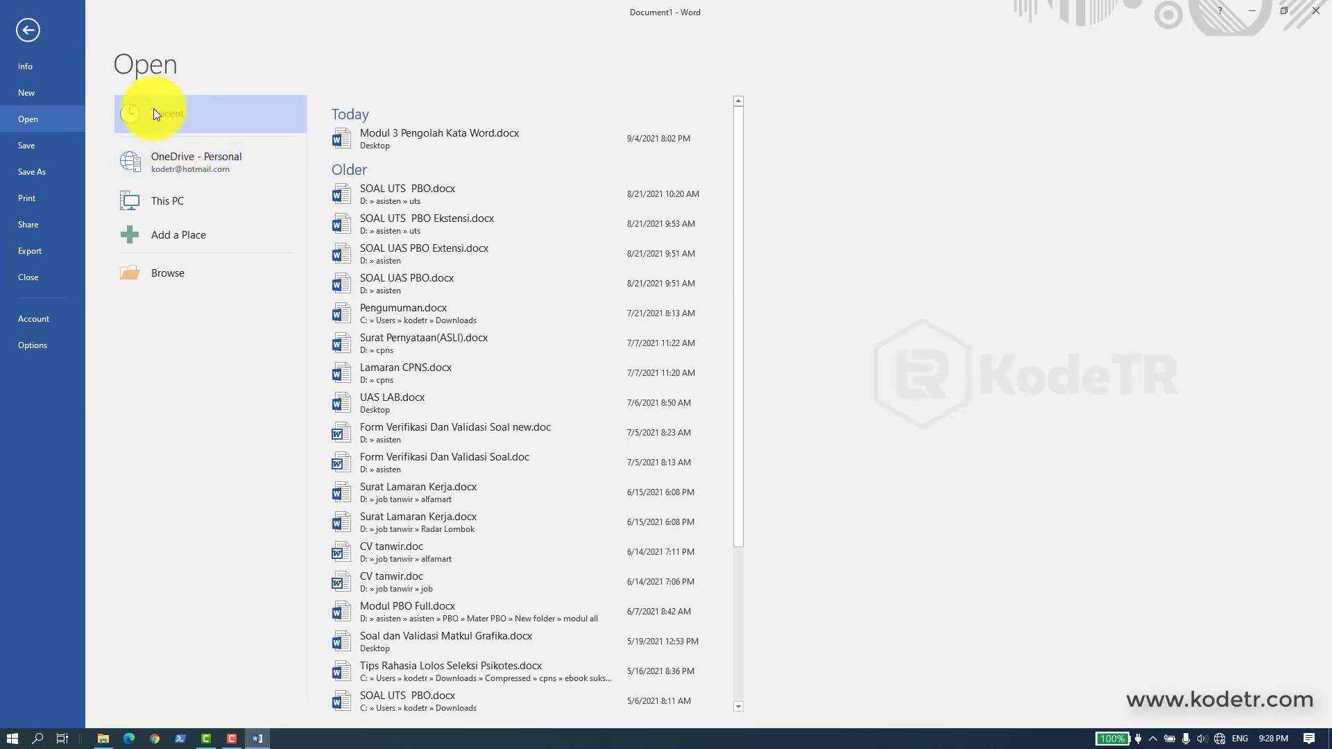
{"action": "left_click", "coordinate": [32, 65]}
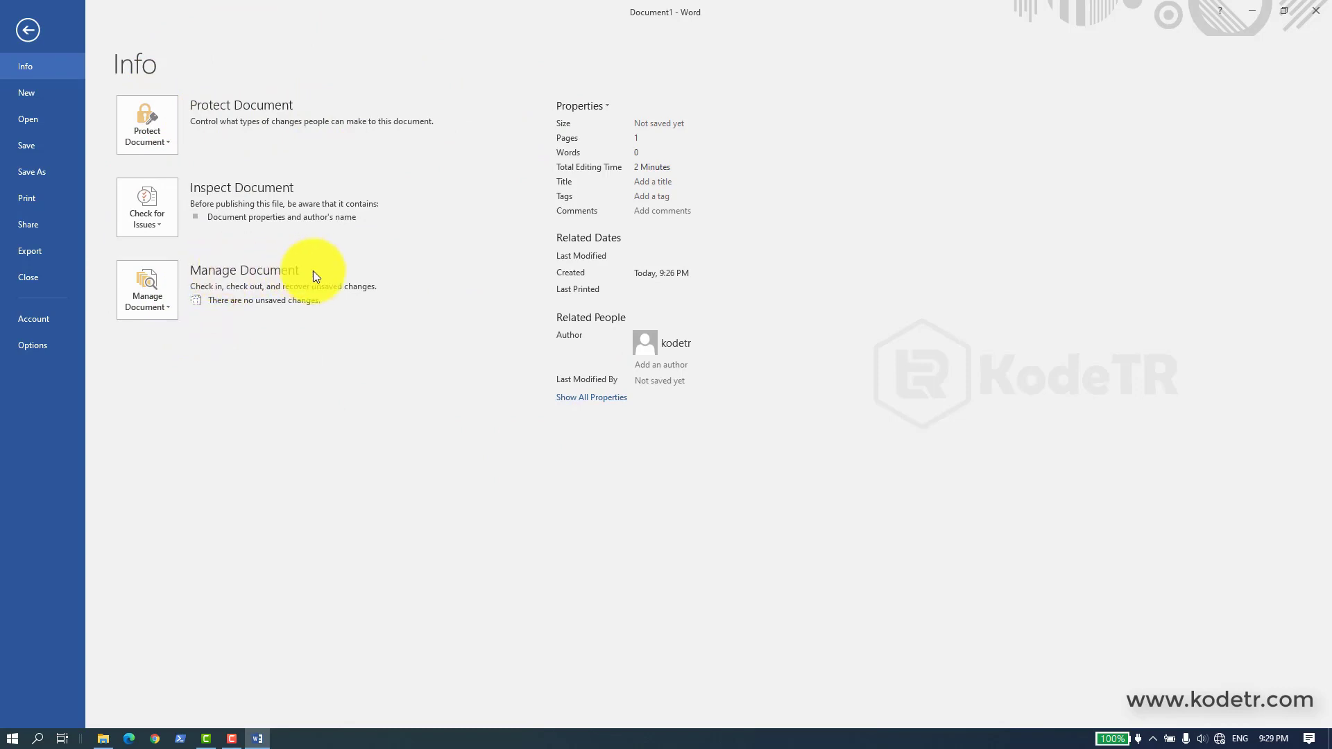
{"action": "left_click", "coordinate": [36, 90]}
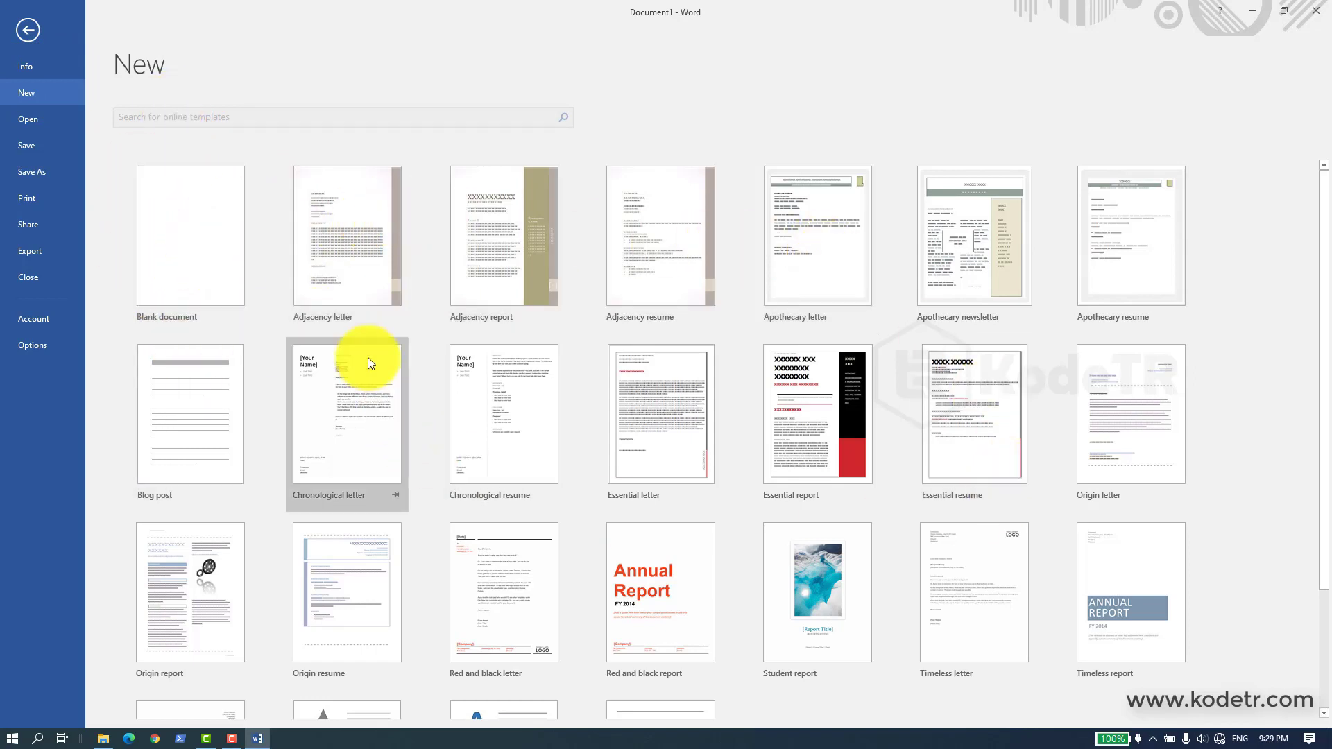
{"action": "scroll", "coordinate": [438, 396], "scroll_direction": "down", "scroll_amount": 1}
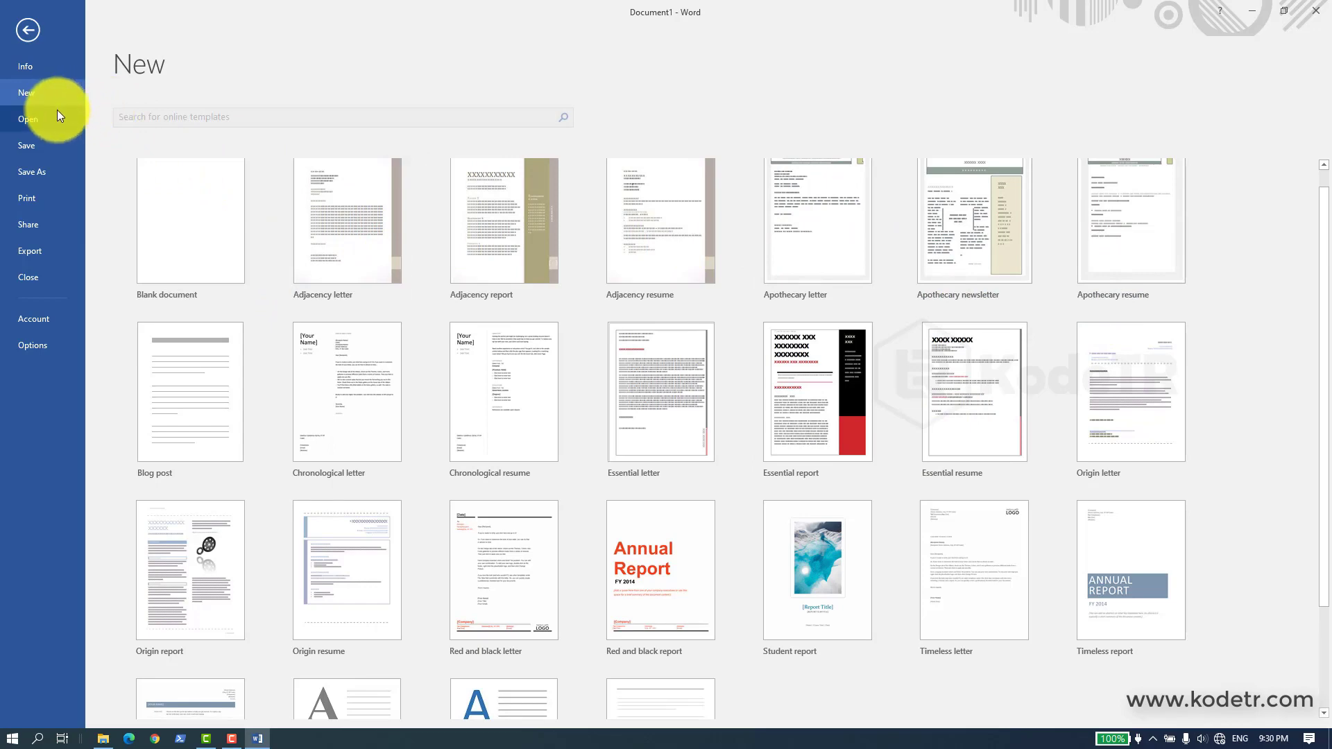
Step: Browse the Desktop and This PC locations for existing documents without opening any file
{"action": "left_click", "coordinate": [38, 119]}
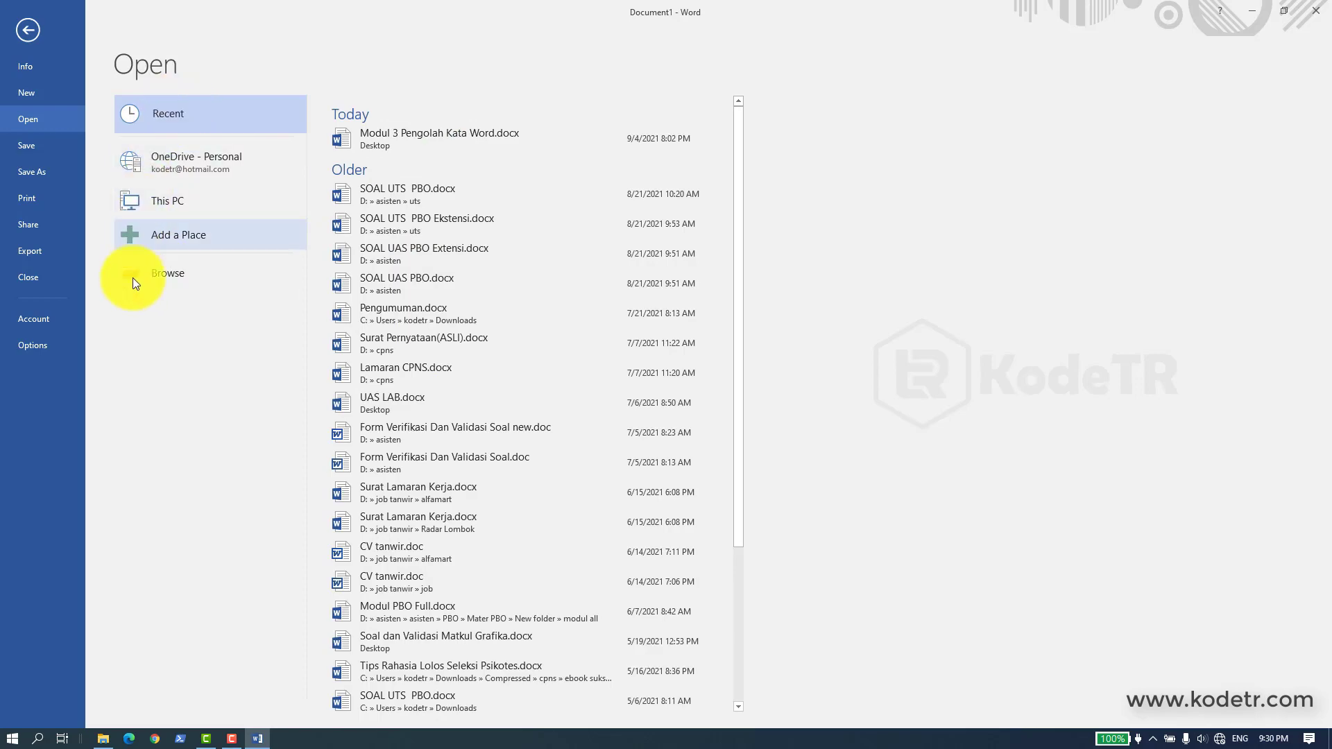
{"action": "left_click", "coordinate": [177, 274]}
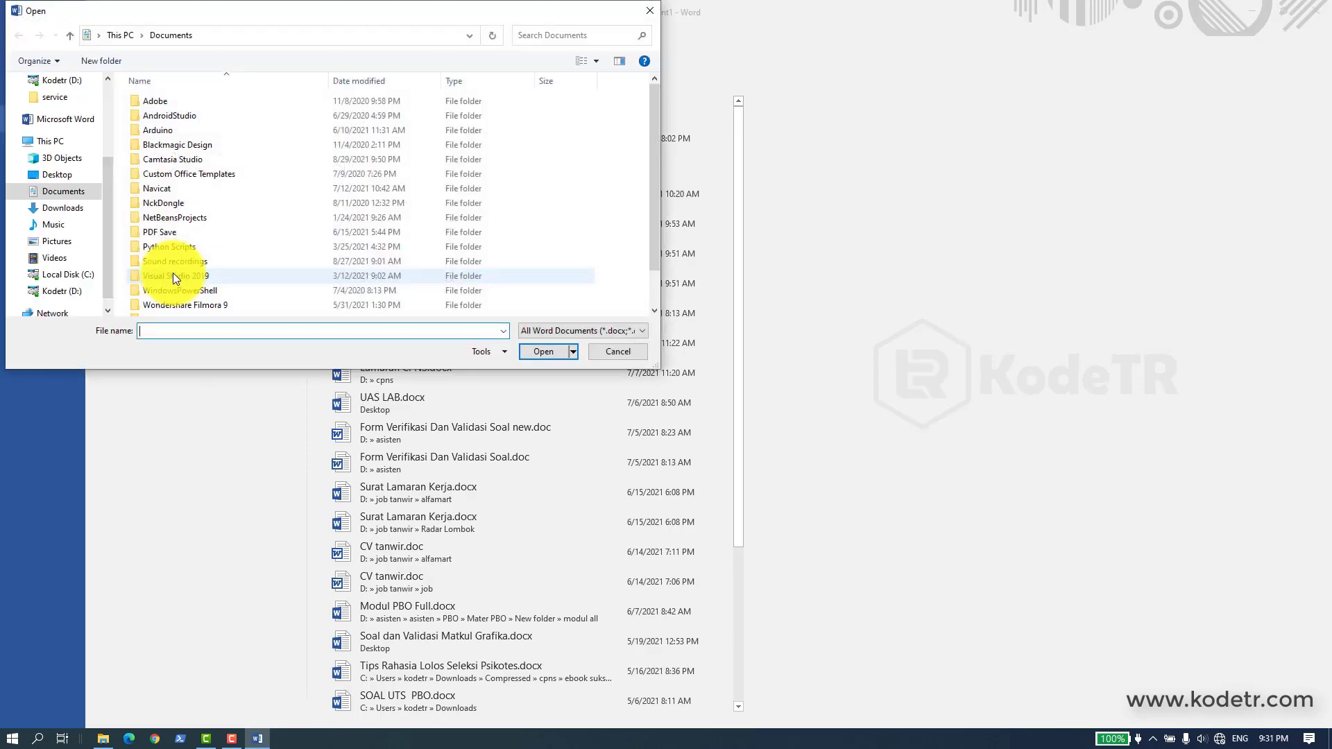
{"action": "left_click", "coordinate": [63, 164]}
{"action": "left_click", "coordinate": [58, 174]}
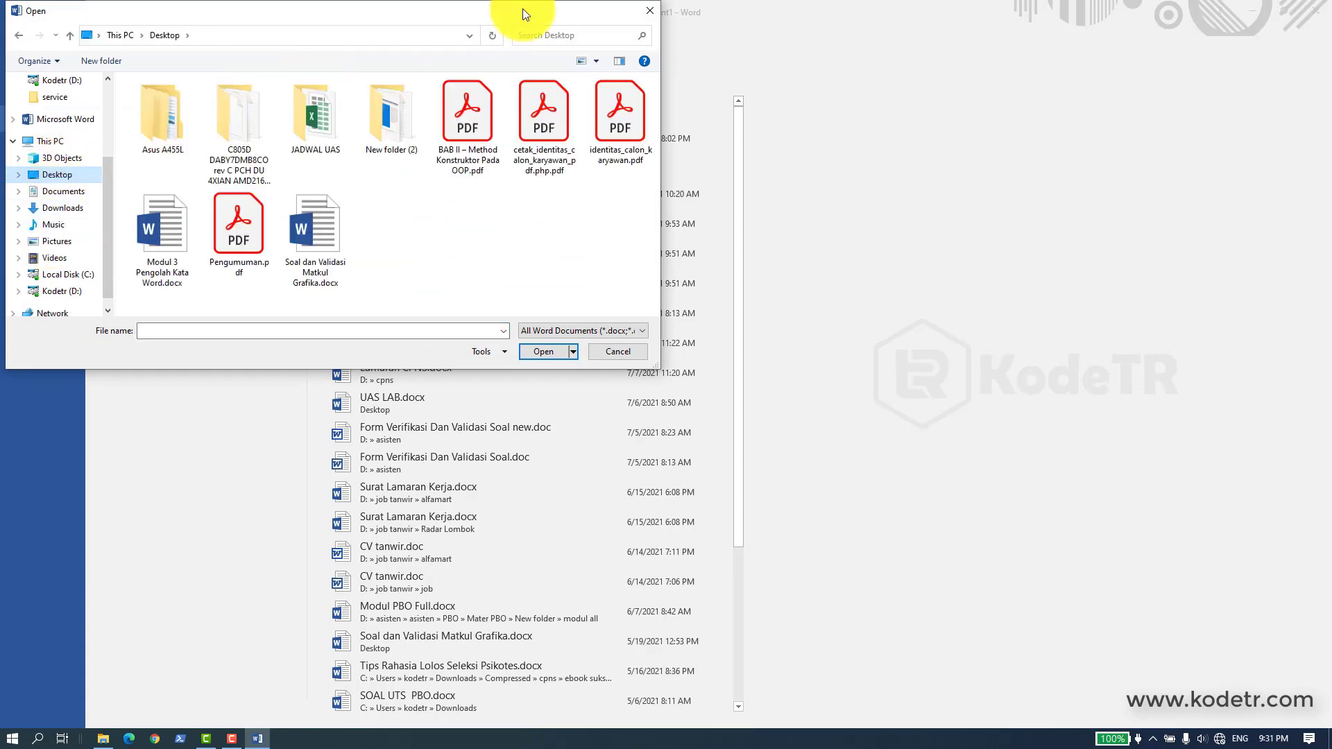
{"action": "left_click", "coordinate": [646, 13]}
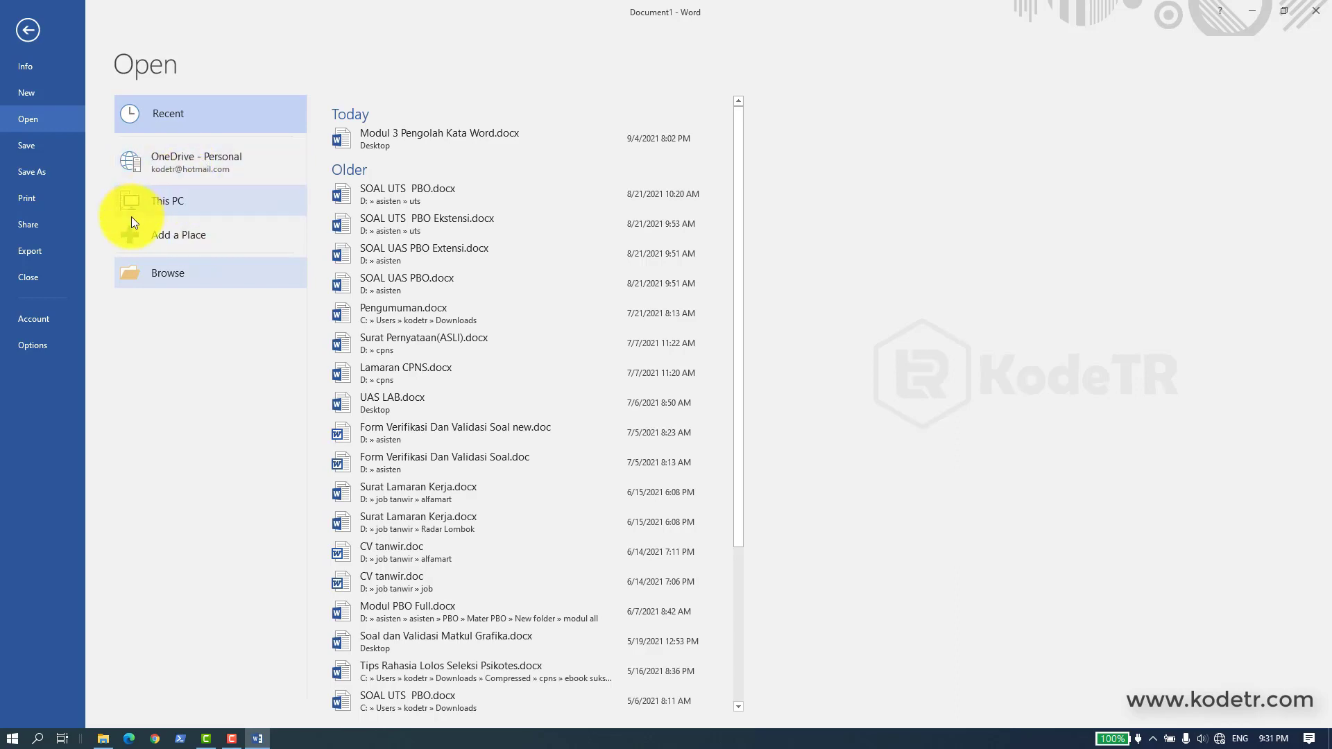
{"action": "left_click", "coordinate": [167, 208]}
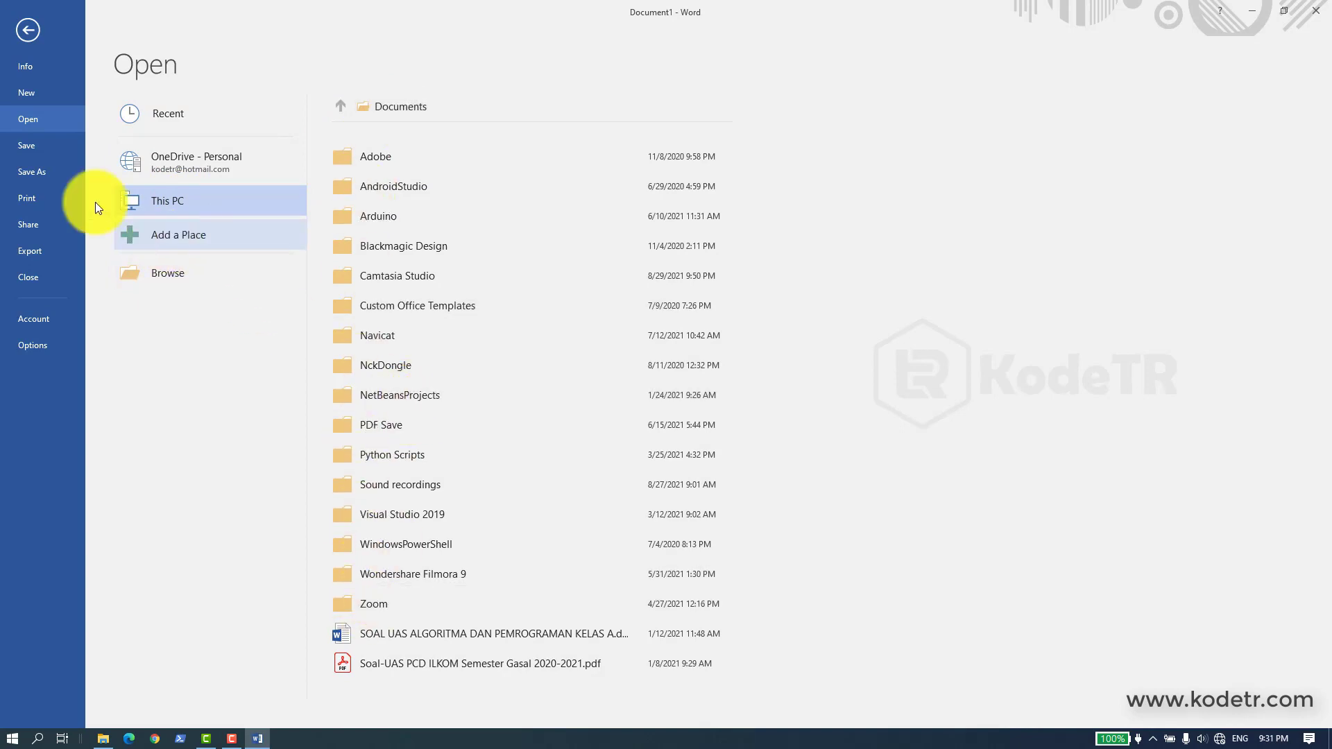
Step: Review the options for creating a new document, opening an existing one and saving the current one
{"action": "left_click", "coordinate": [29, 95]}
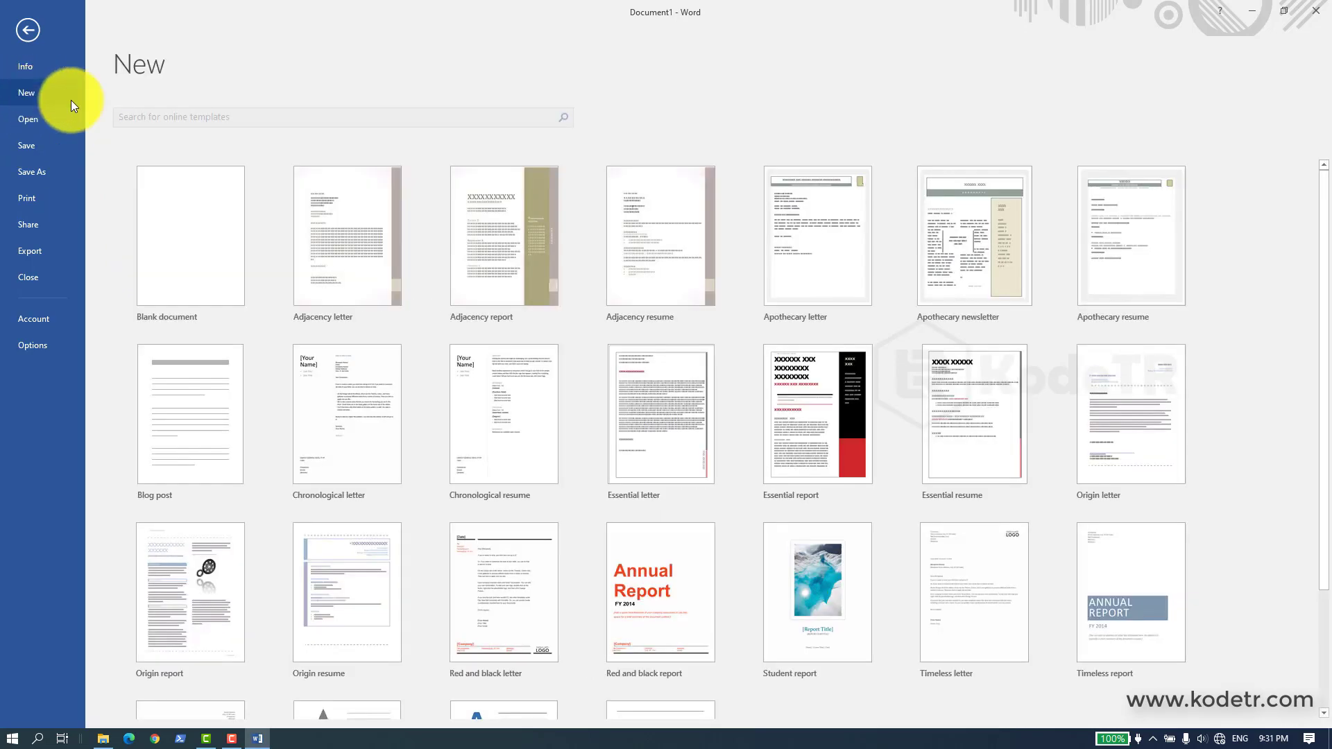
{"action": "left_click", "coordinate": [27, 121]}
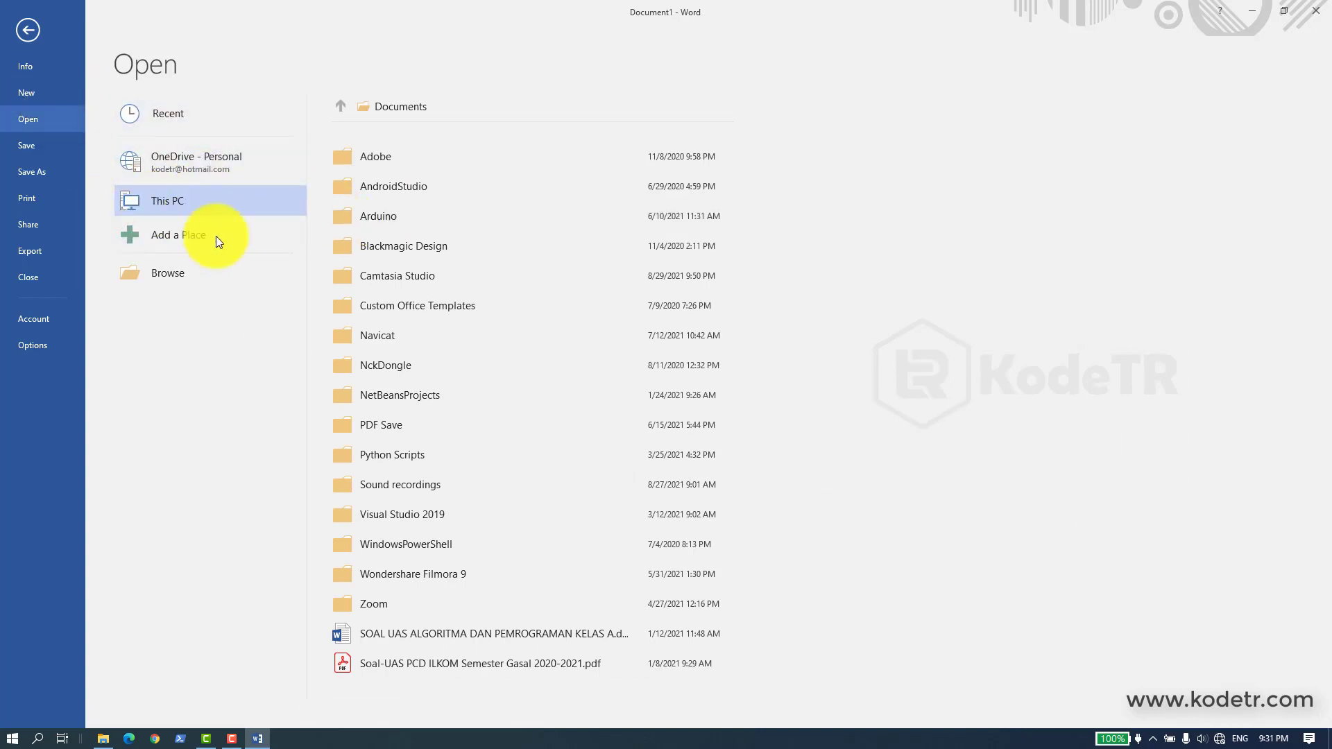
{"action": "left_click", "coordinate": [27, 152]}
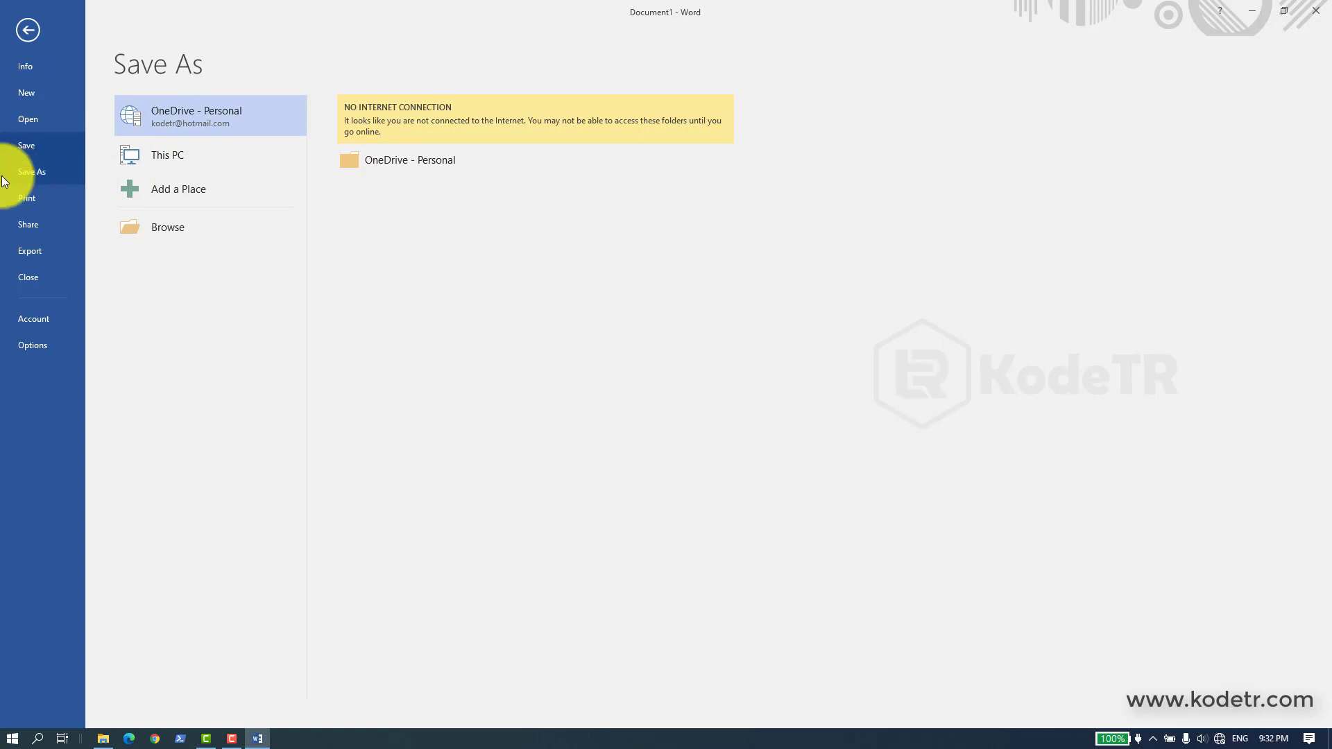
Step: Return to the blank page and enter the sample text "fsdfsd"
{"action": "left_click", "coordinate": [28, 34]}
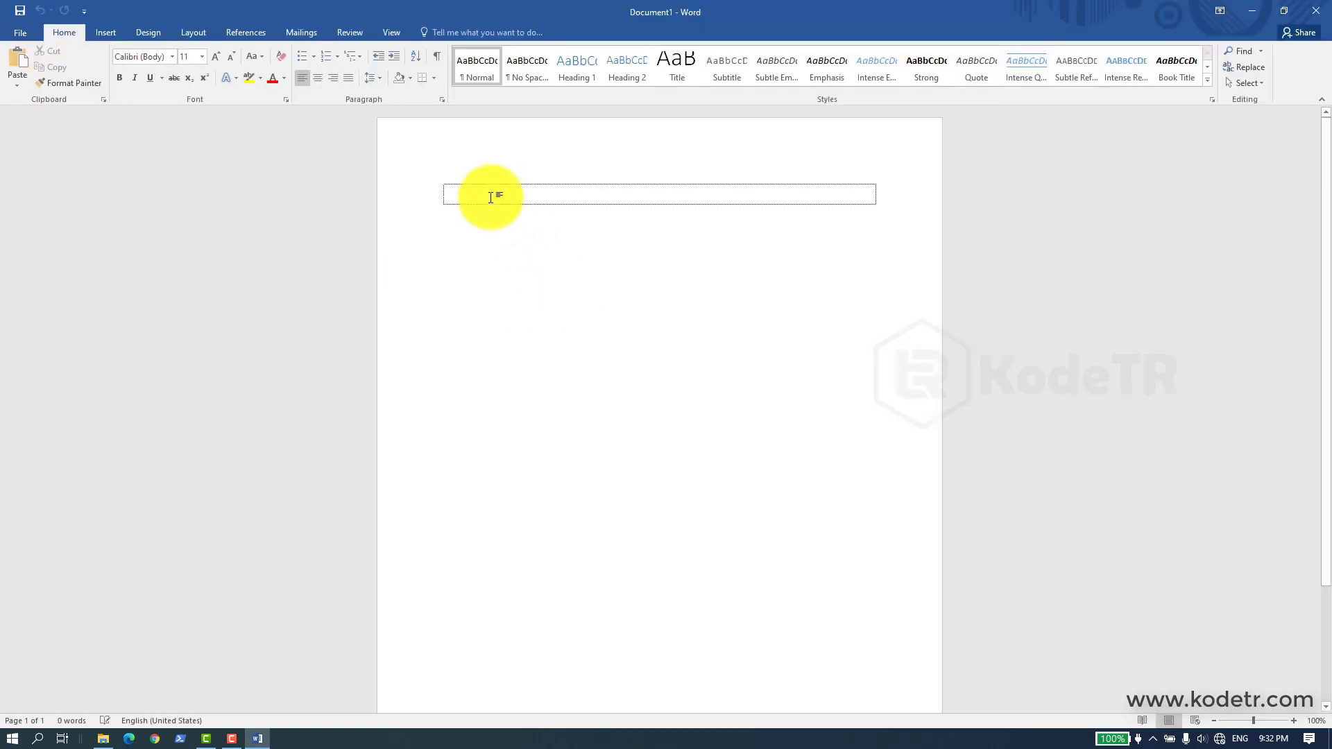
{"action": "type", "text": "fsdfsd"}
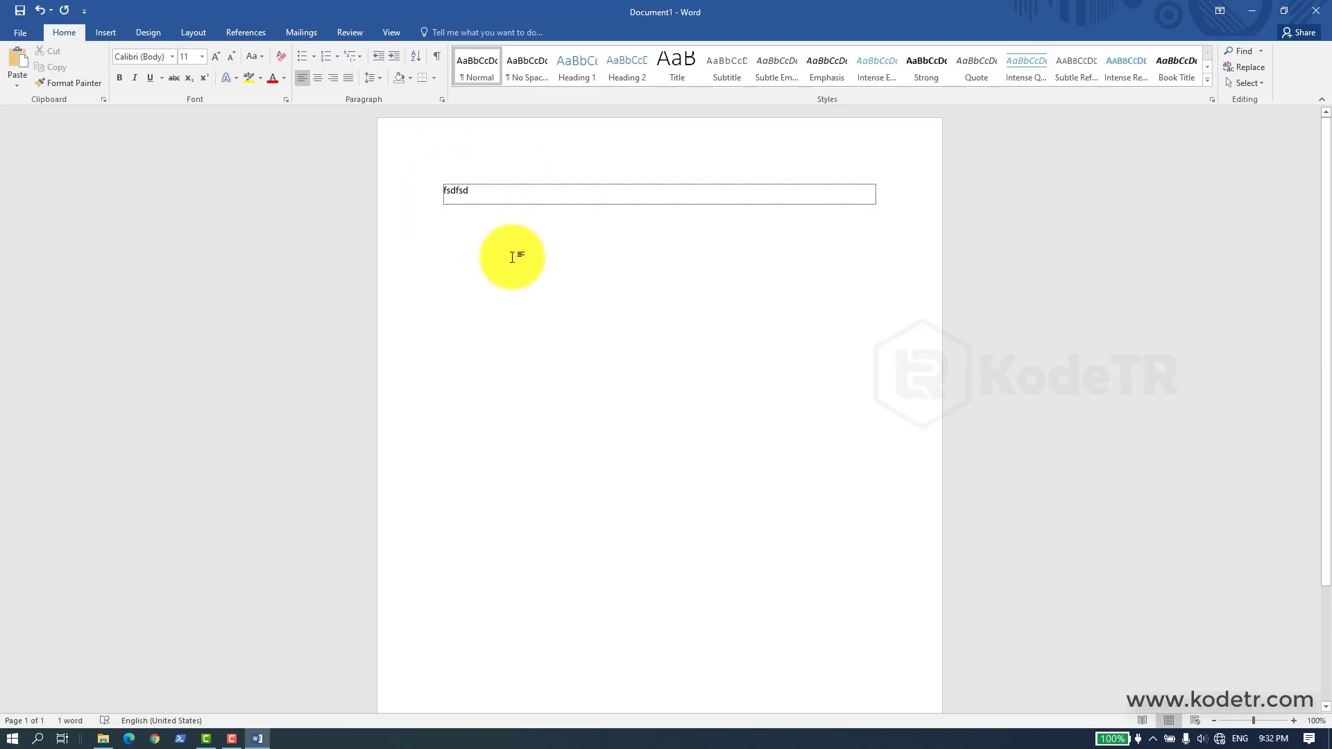
Step: Start saving the document and choose drive D: as the save location
{"action": "left_click", "coordinate": [24, 34]}
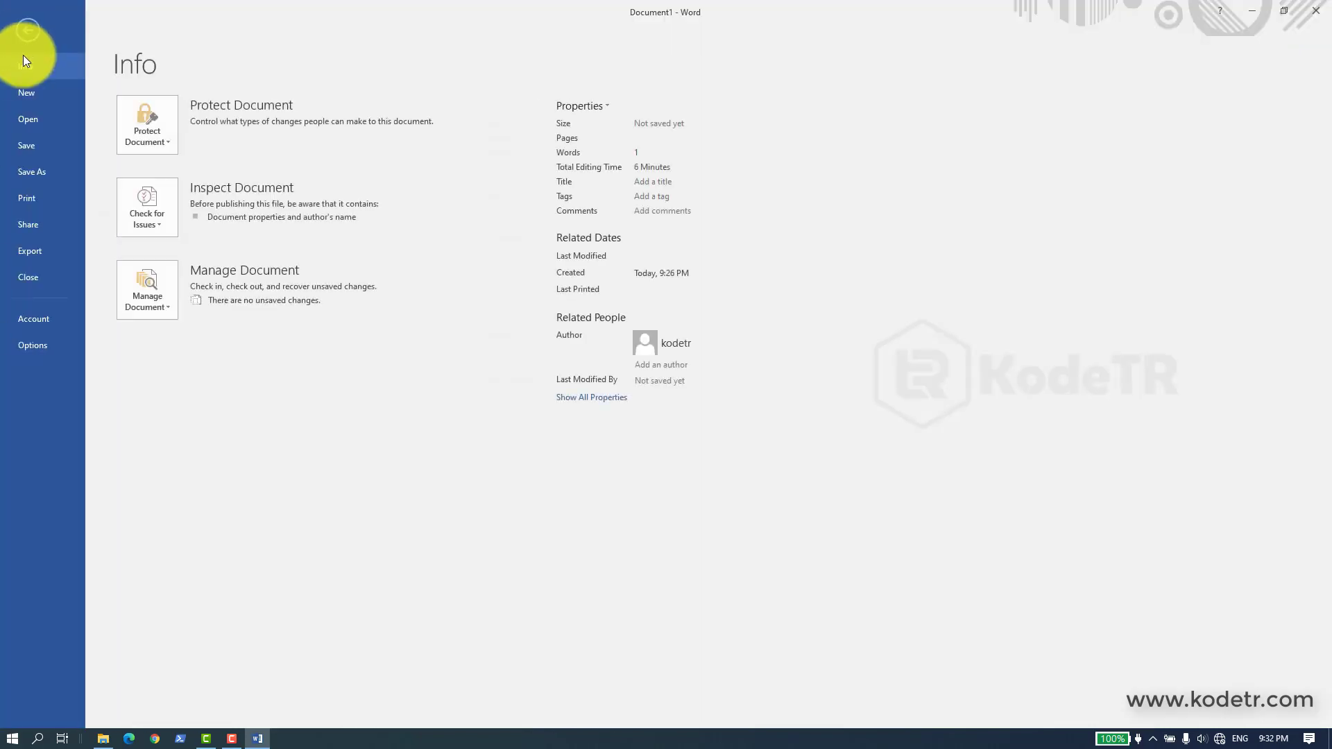
{"action": "left_click", "coordinate": [28, 147]}
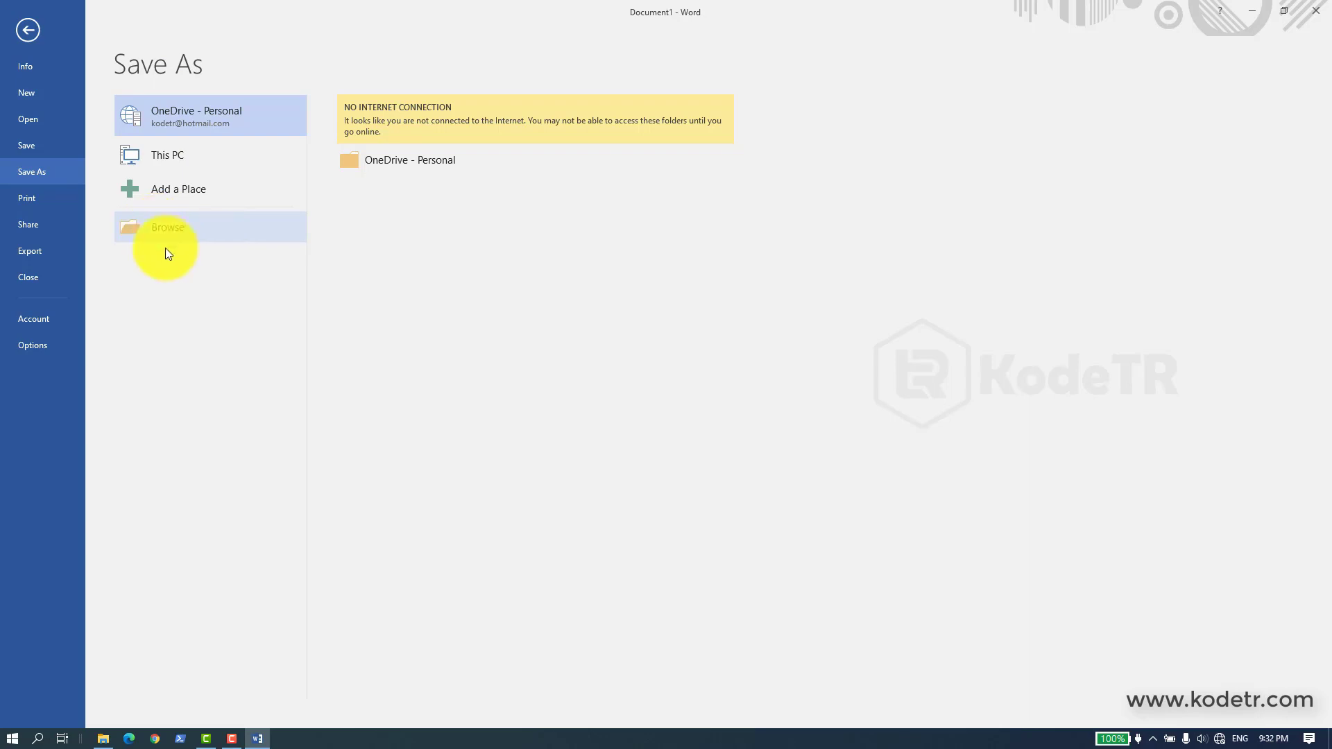
{"action": "left_click", "coordinate": [154, 231]}
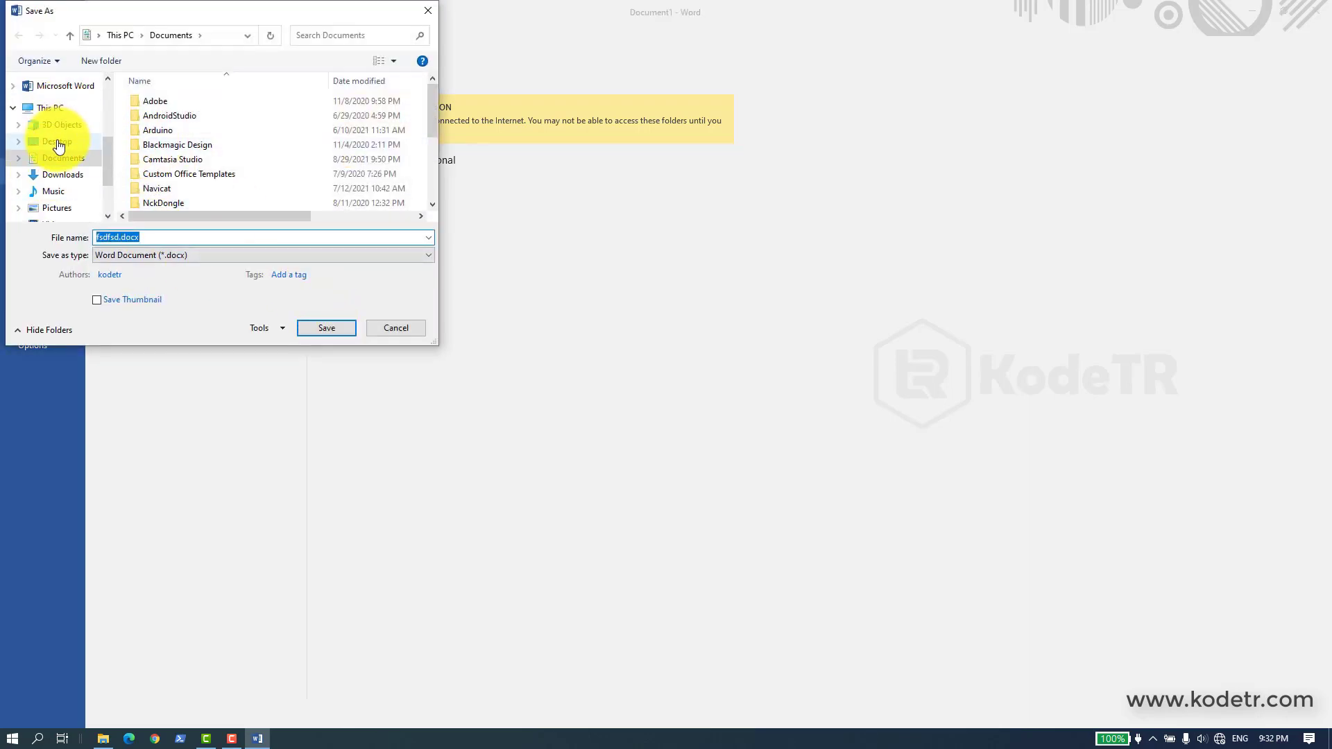
{"action": "left_click", "coordinate": [59, 145]}
{"action": "scroll", "coordinate": [54, 152], "scroll_direction": "down", "scroll_amount": 2}
{"action": "left_click", "coordinate": [50, 182]}
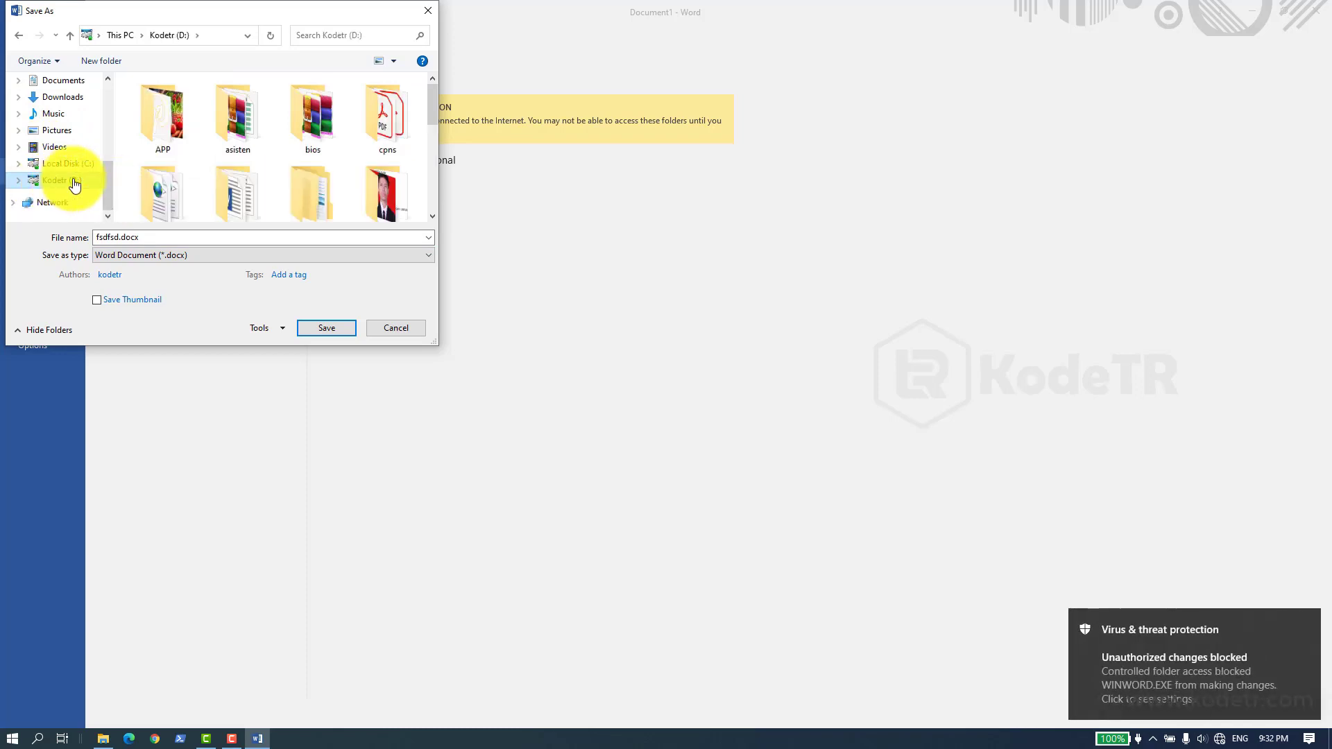
{"action": "scroll", "coordinate": [69, 186], "scroll_direction": "up", "scroll_amount": 2}
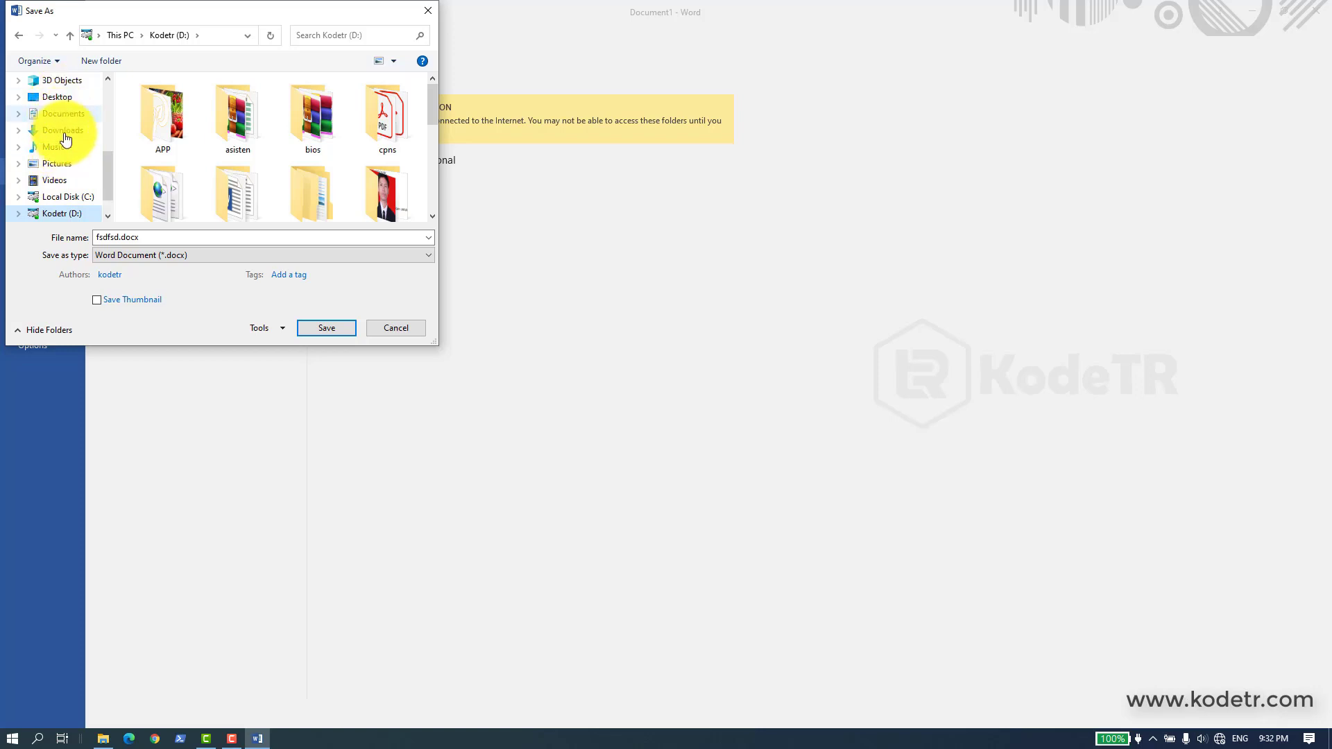
{"action": "scroll", "coordinate": [69, 145], "scroll_direction": "down", "scroll_amount": 2}
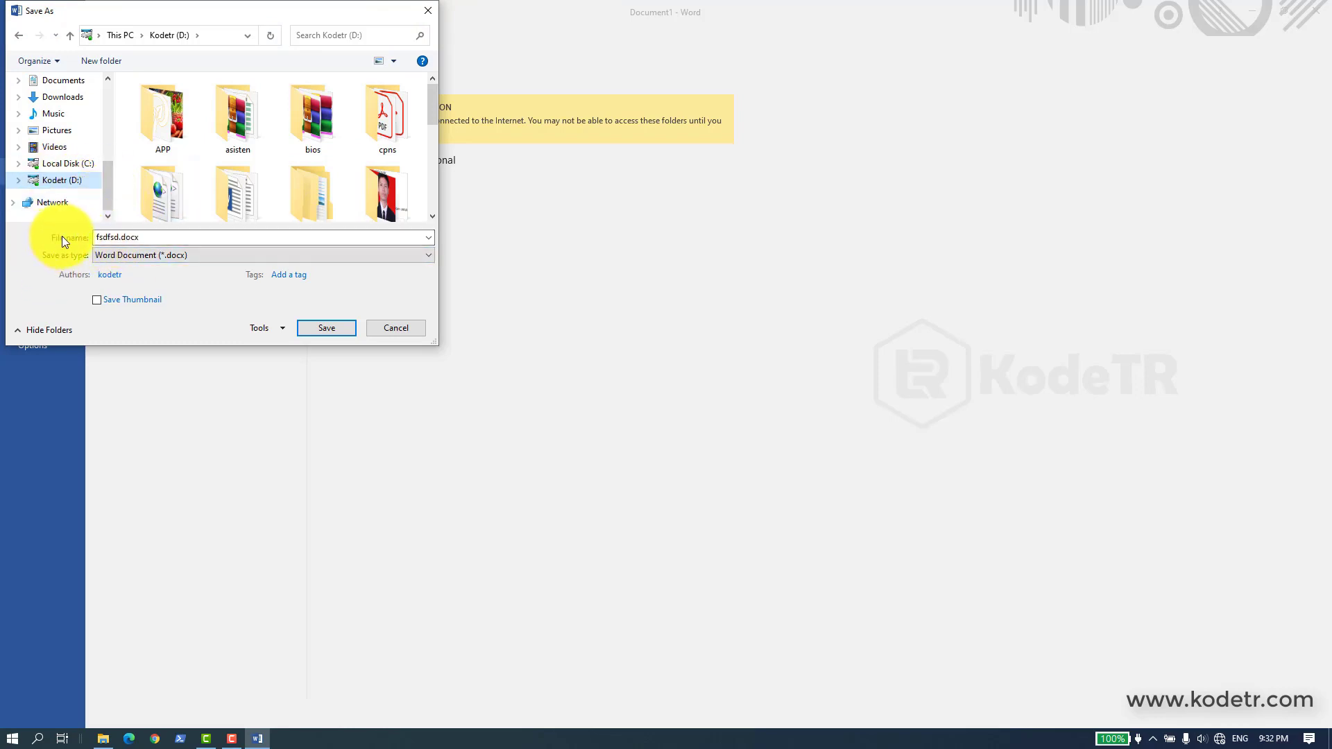
Step: Name the file "dokumen" and save it as a Word document on drive D:
{"action": "double_click", "coordinate": [118, 237]}
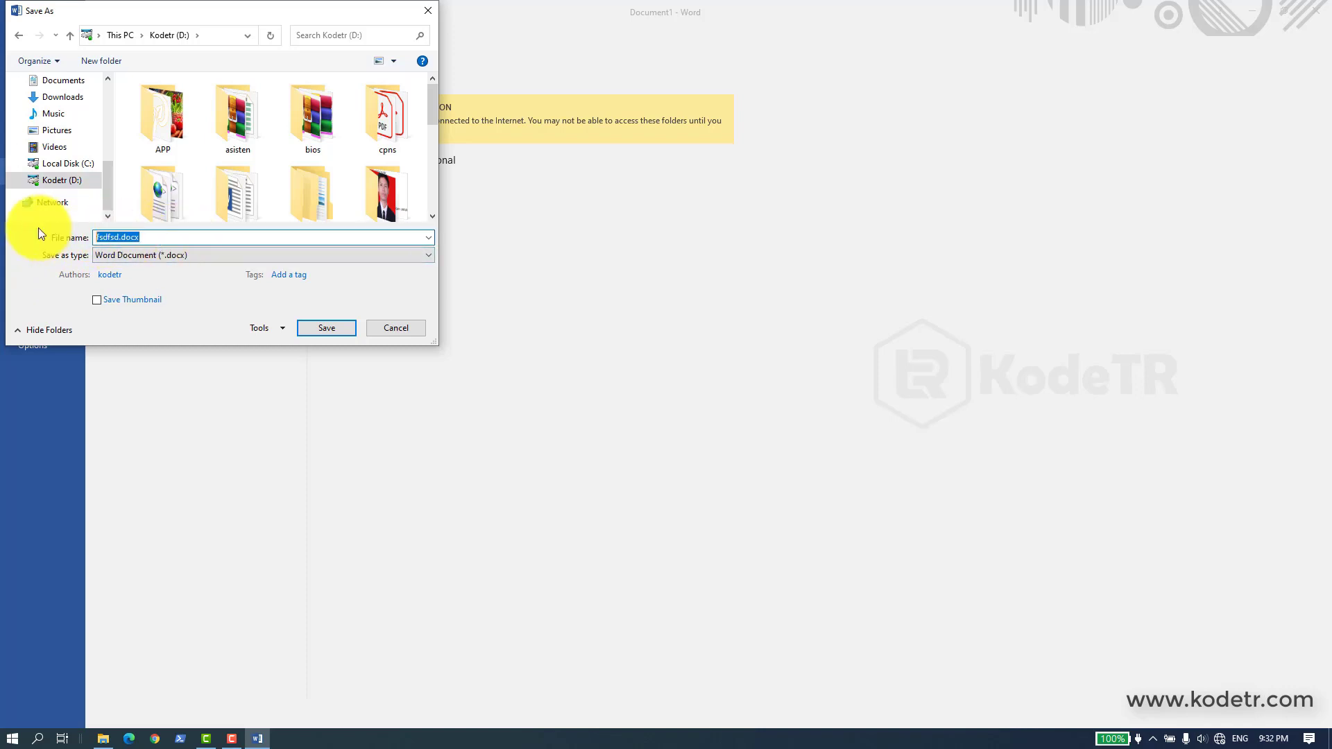
{"action": "key", "text": "BackSpace"}
{"action": "type", "text": "doc"}
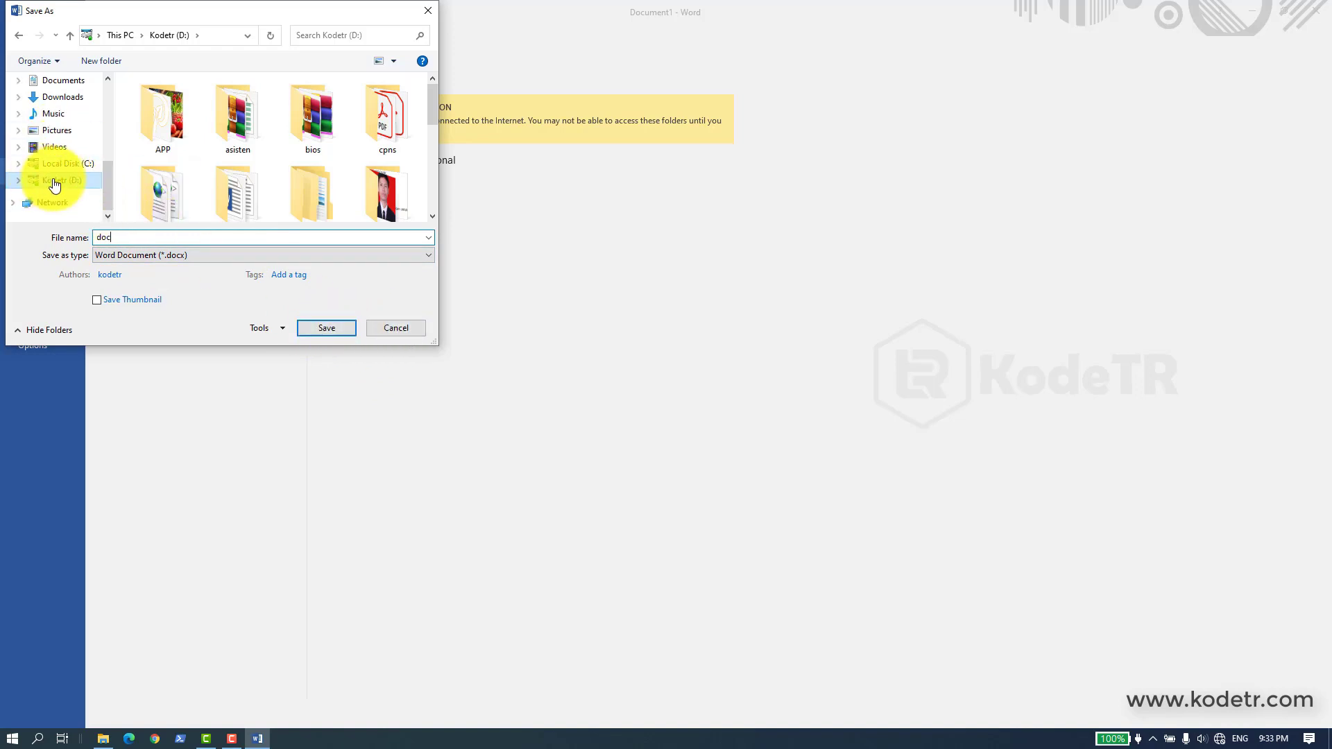
{"action": "double_click", "coordinate": [101, 237]}
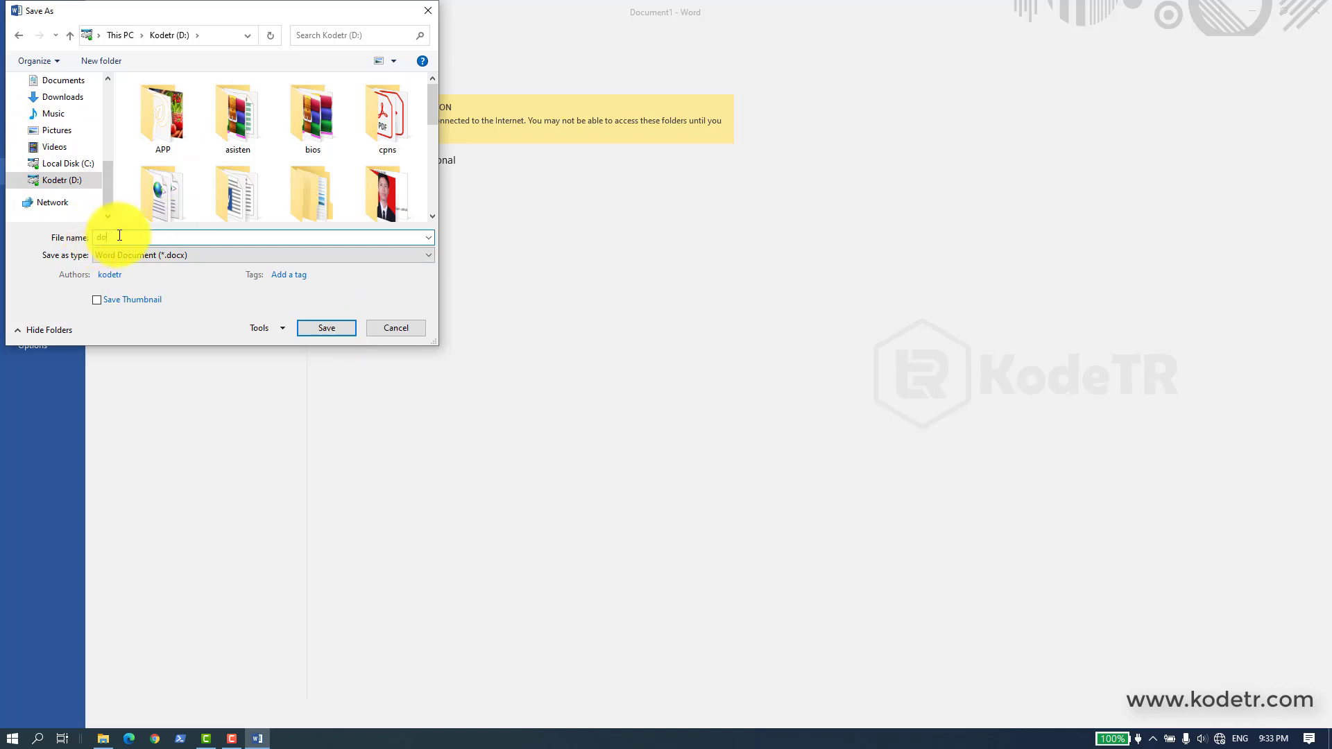
{"action": "type", "text": "dokumen"}
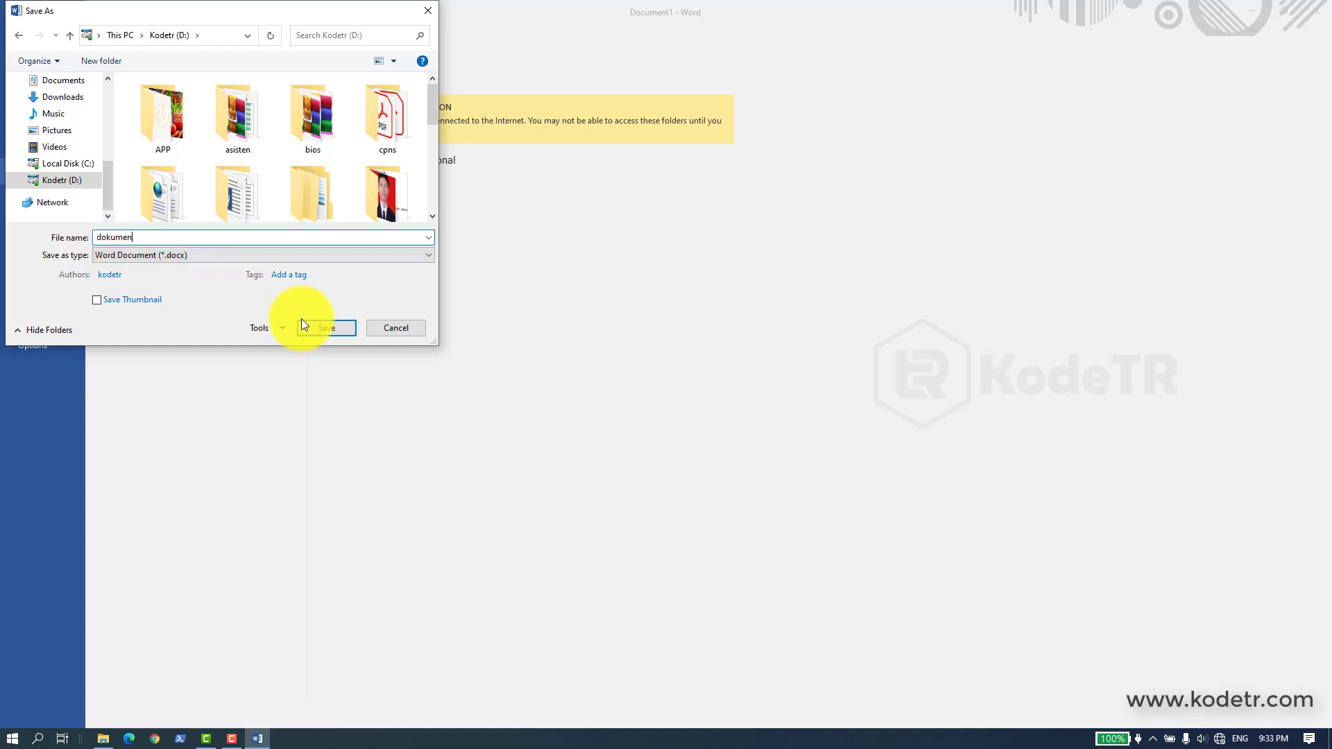
{"action": "left_click", "coordinate": [322, 327]}
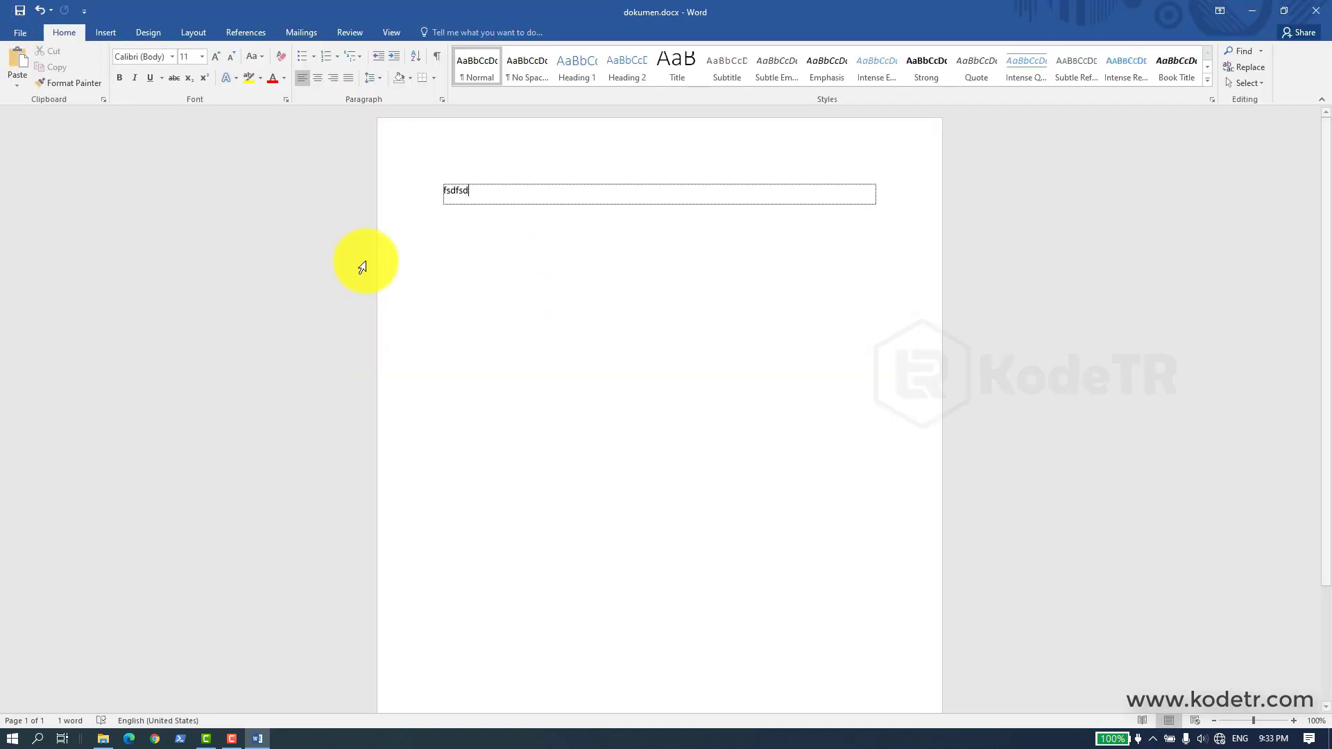
Step: Switch to File Explorer to check for the saved dokumen.docx on drive D:, and return to Word's file commands
{"action": "left_click", "coordinate": [103, 738]}
{"action": "left_click", "coordinate": [372, 476]}
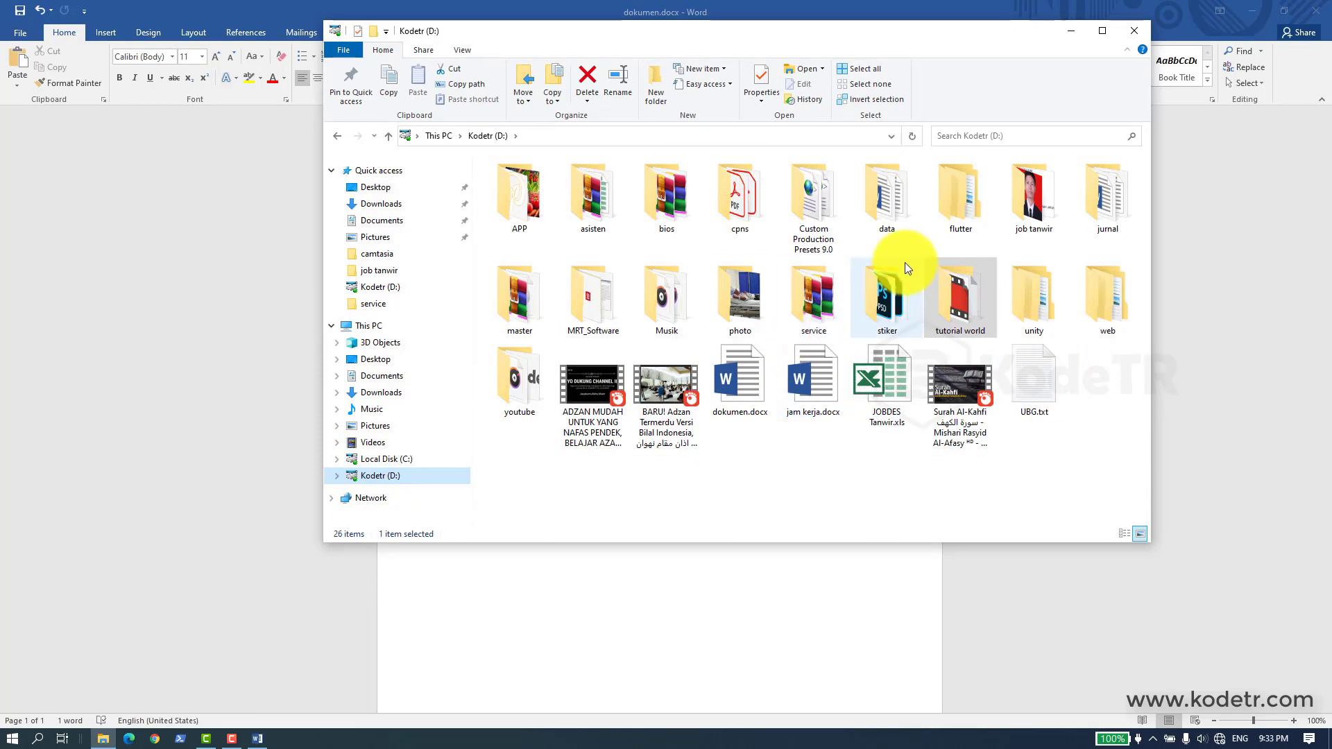
{"action": "left_click", "coordinate": [737, 375]}
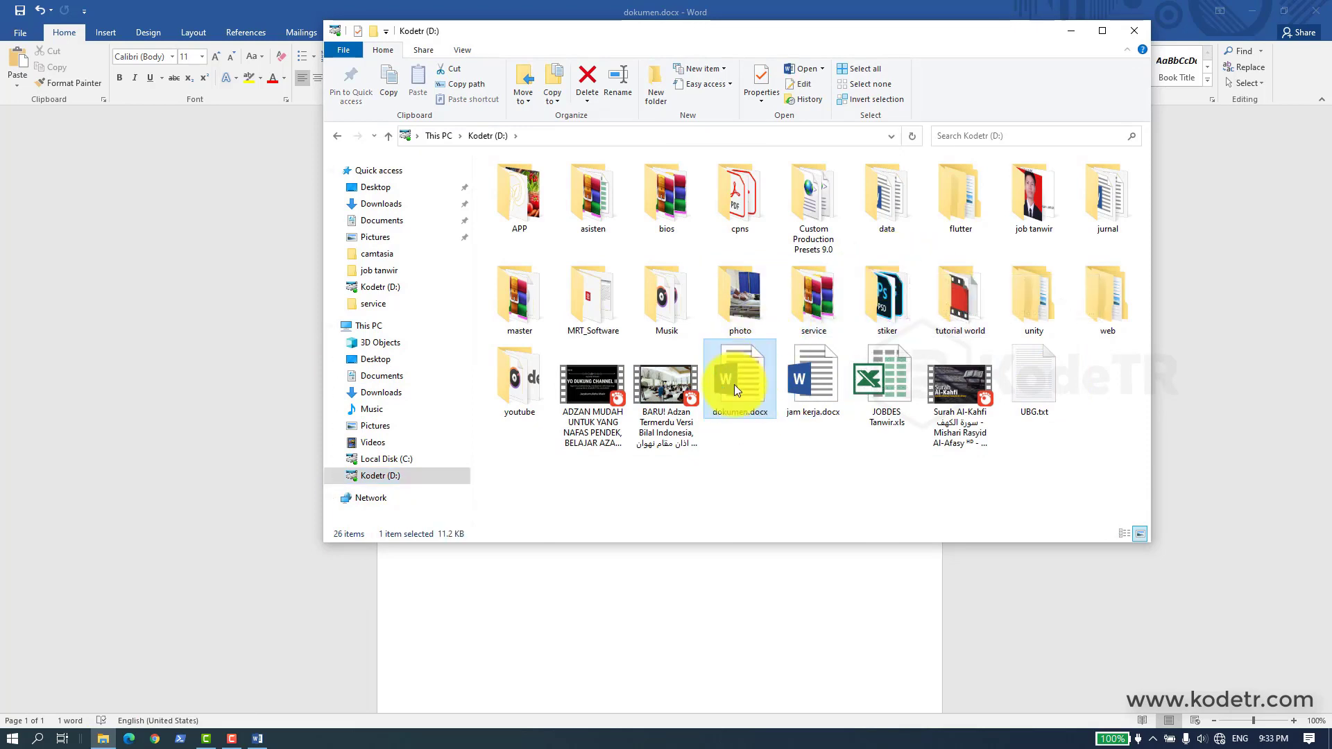
{"action": "left_click", "coordinate": [20, 32]}
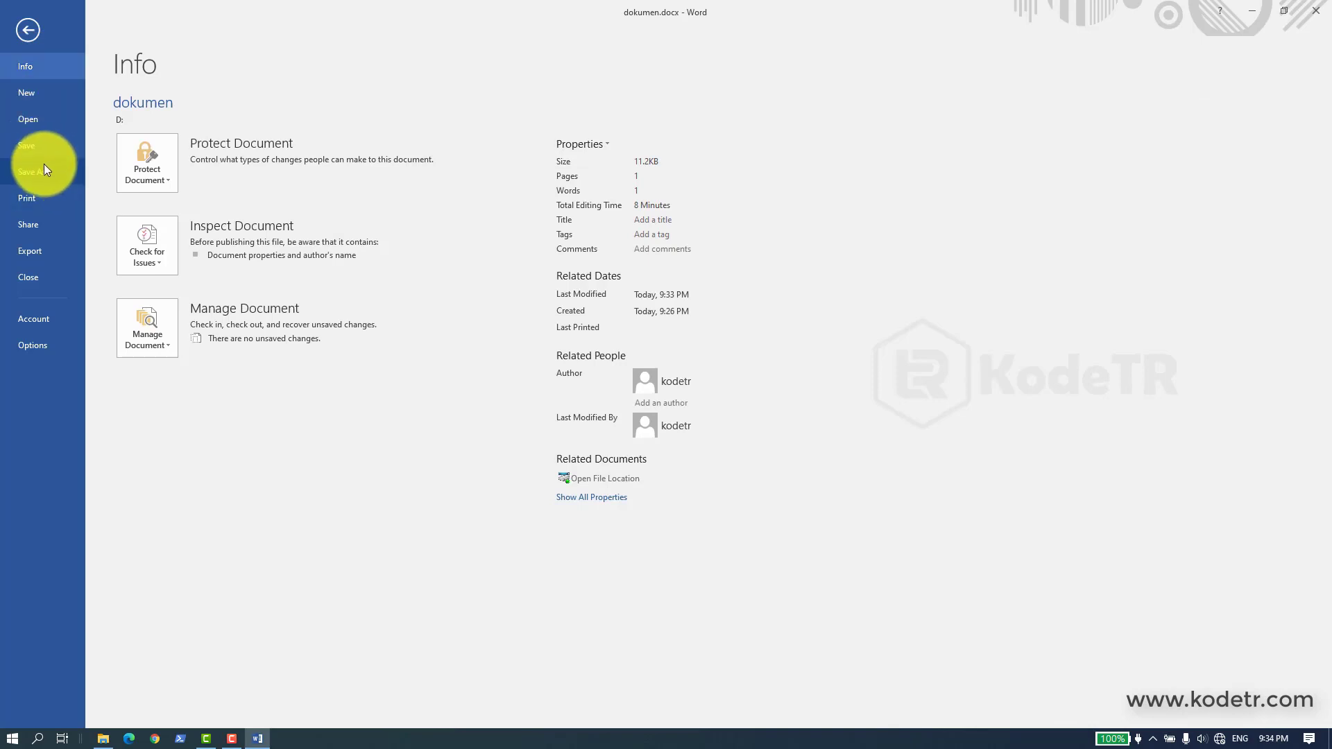
{"action": "left_click", "coordinate": [103, 738]}
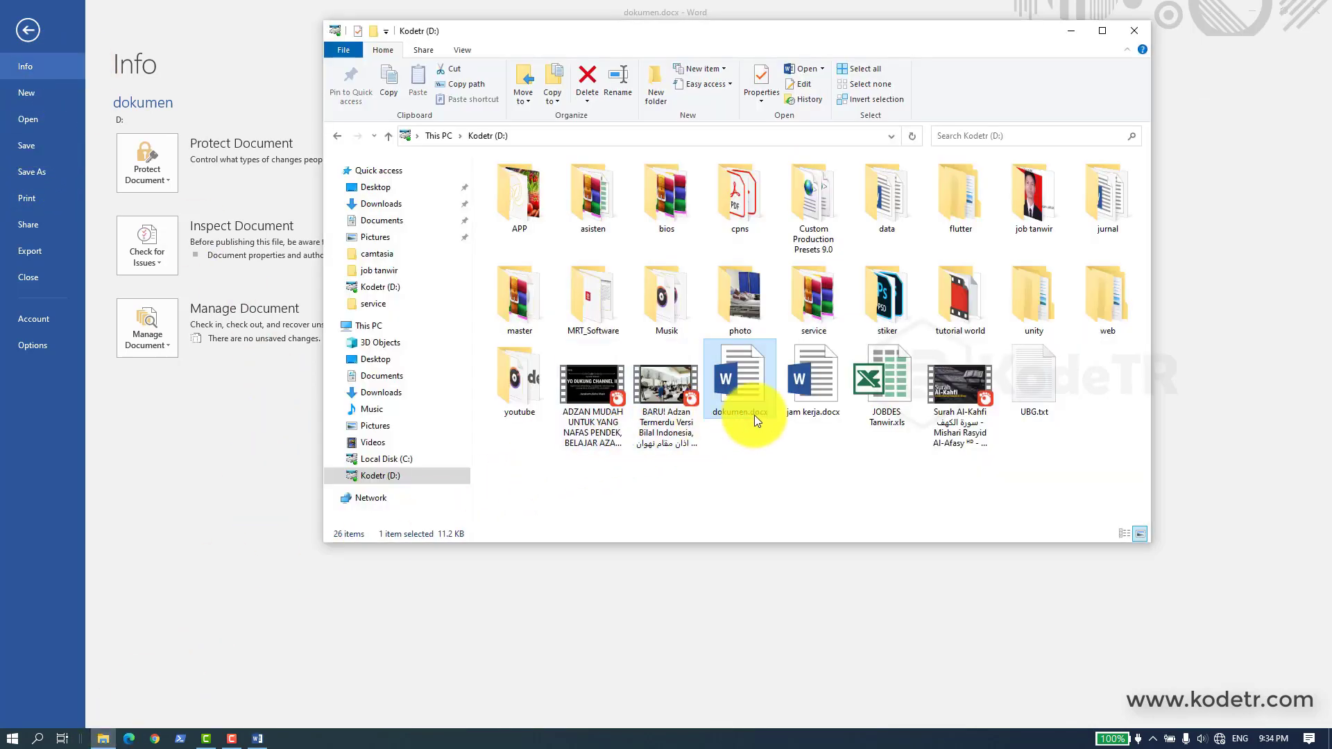
{"action": "left_click", "coordinate": [232, 418]}
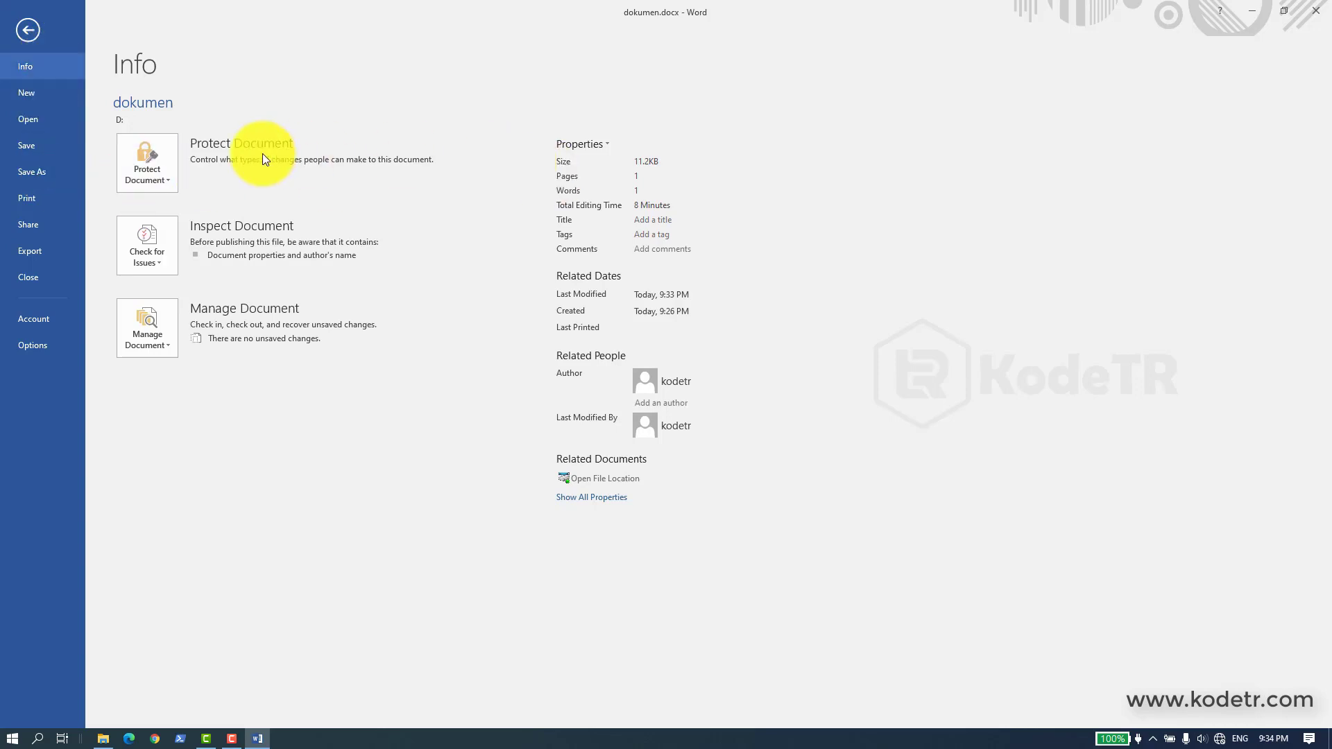
Step: Save a copy of the document on drive D: under the name dokumen2.docx
{"action": "left_click", "coordinate": [23, 170]}
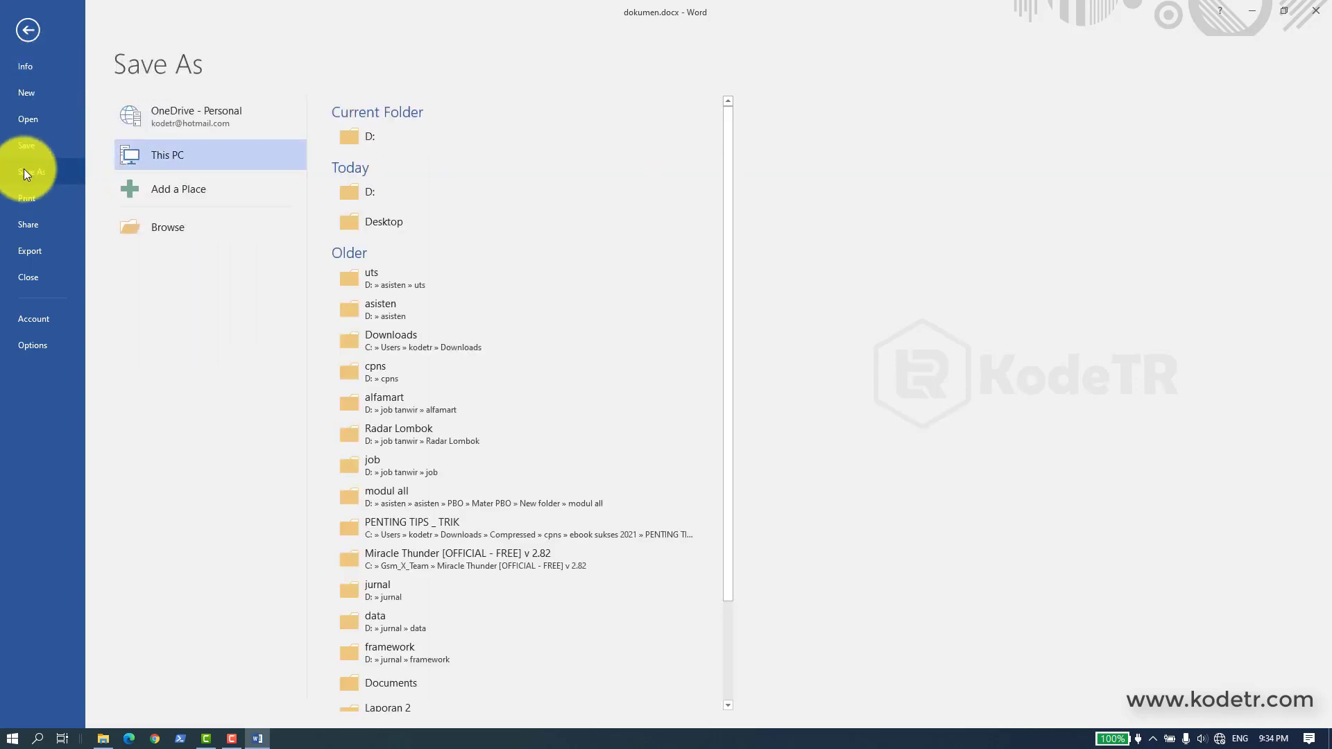
{"action": "left_click", "coordinate": [159, 227]}
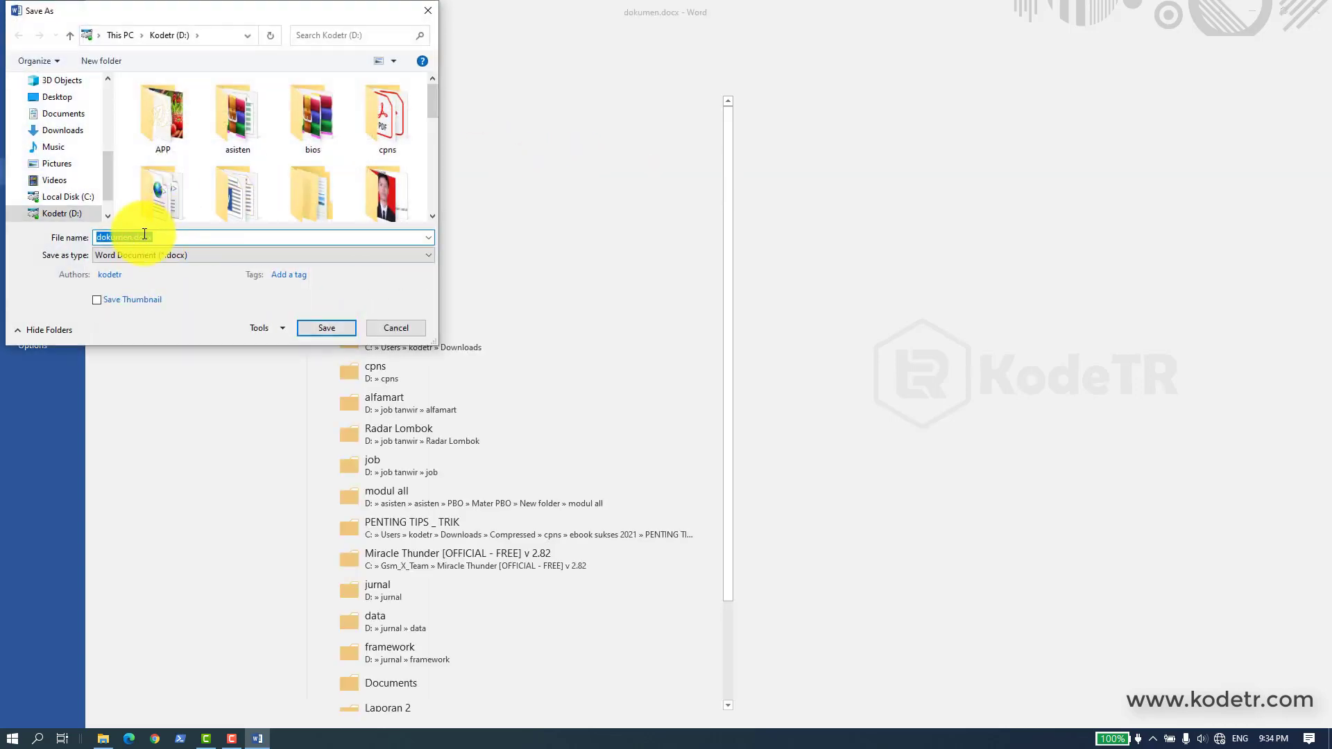
{"action": "left_click", "coordinate": [129, 237]}
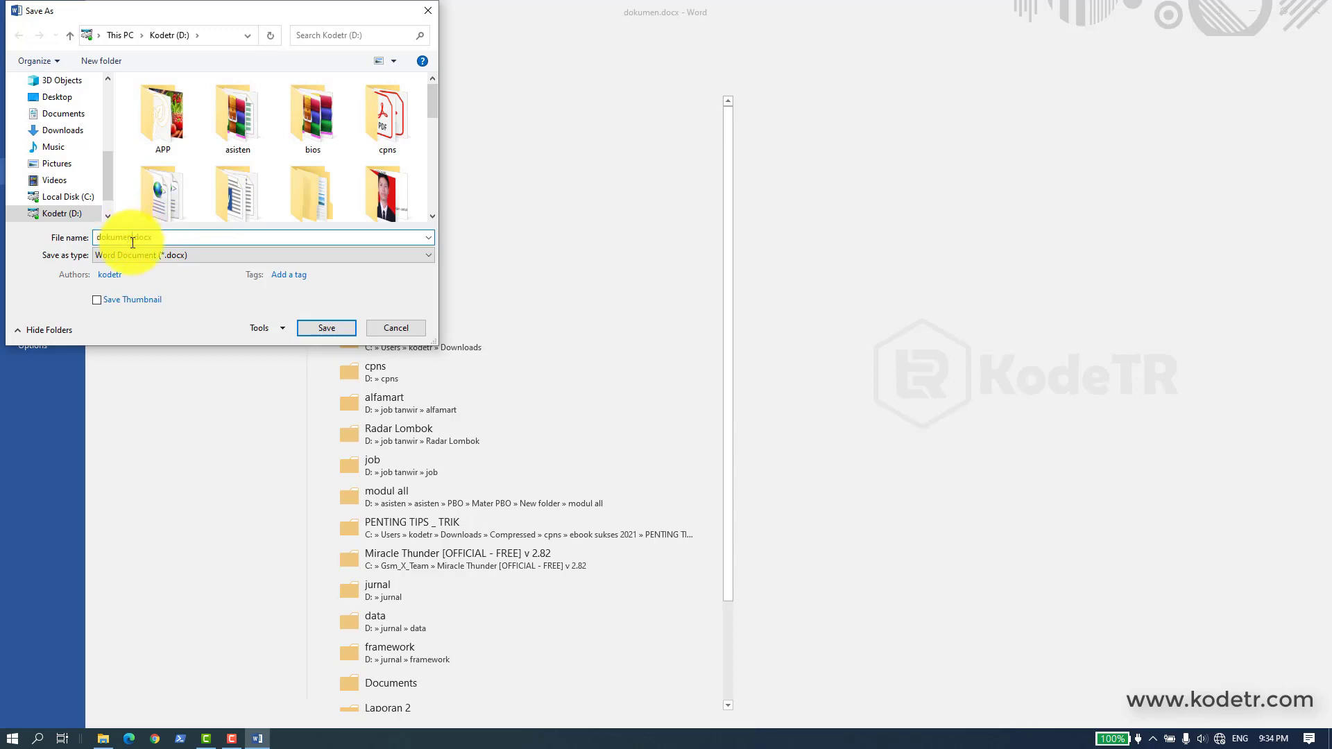
{"action": "type", "text": "2"}
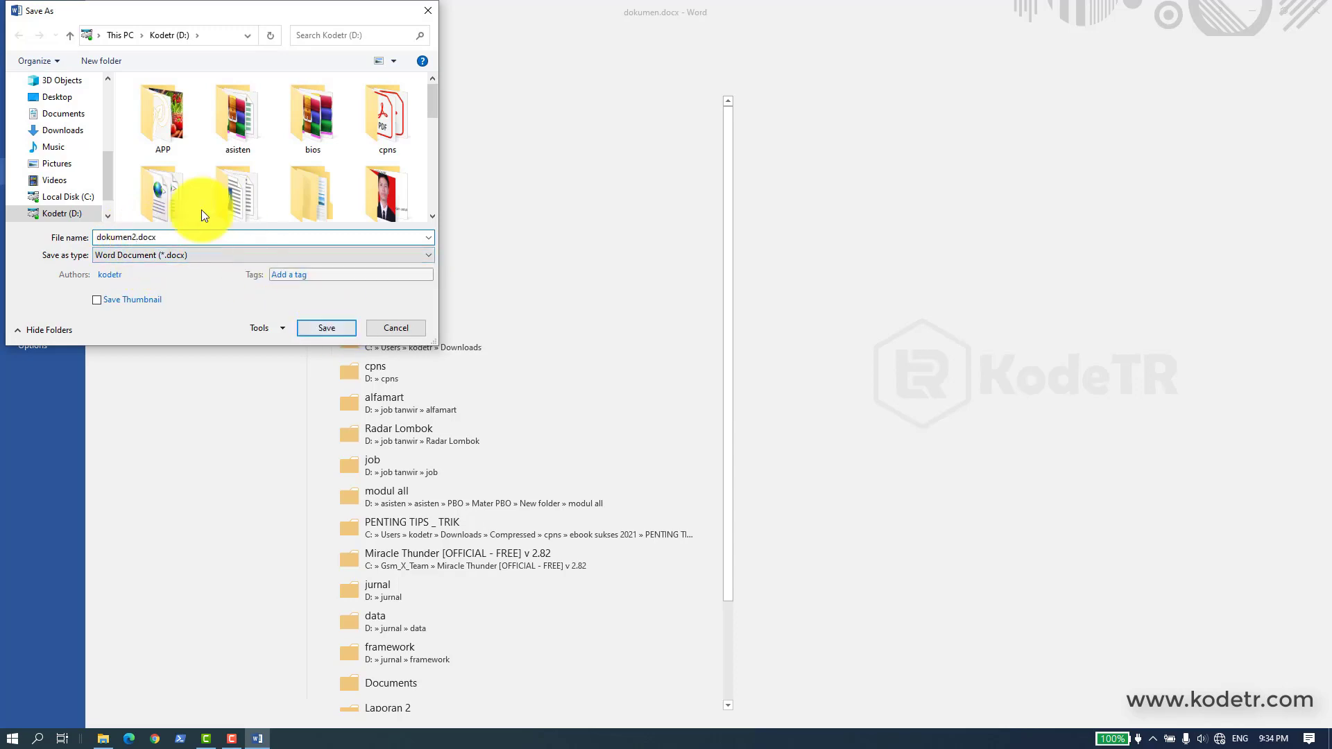
{"action": "left_click", "coordinate": [309, 327]}
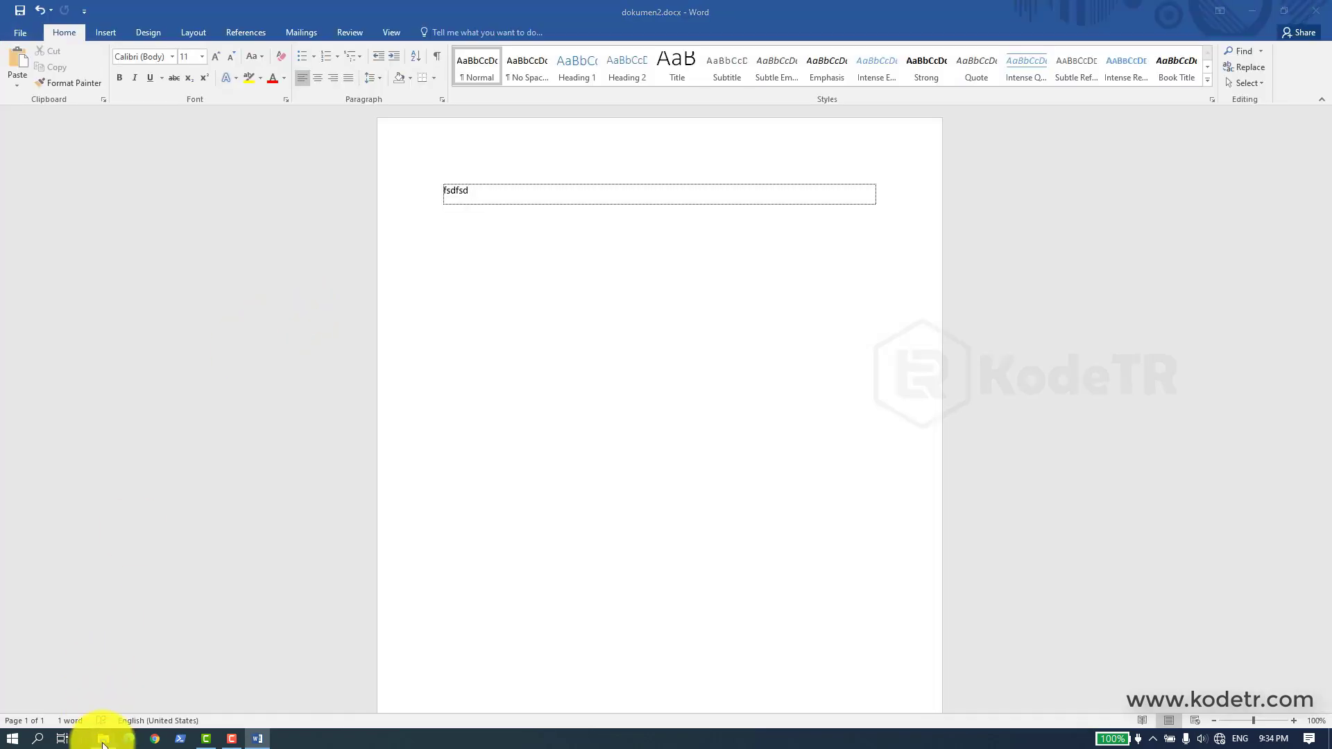
Step: Switch to File Explorer to check for dokumen2.docx on drive D:, and return to the document in Word
{"action": "left_click", "coordinate": [103, 739]}
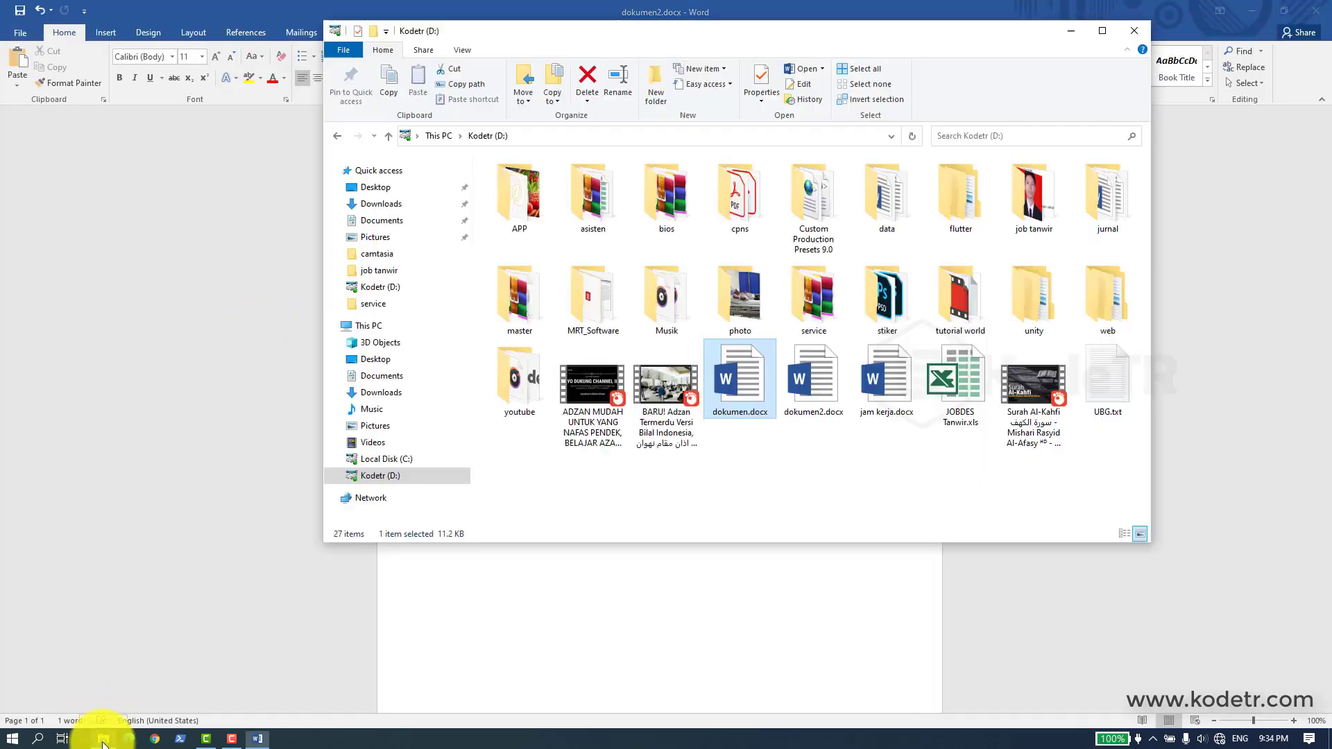
{"action": "left_click", "coordinate": [376, 478]}
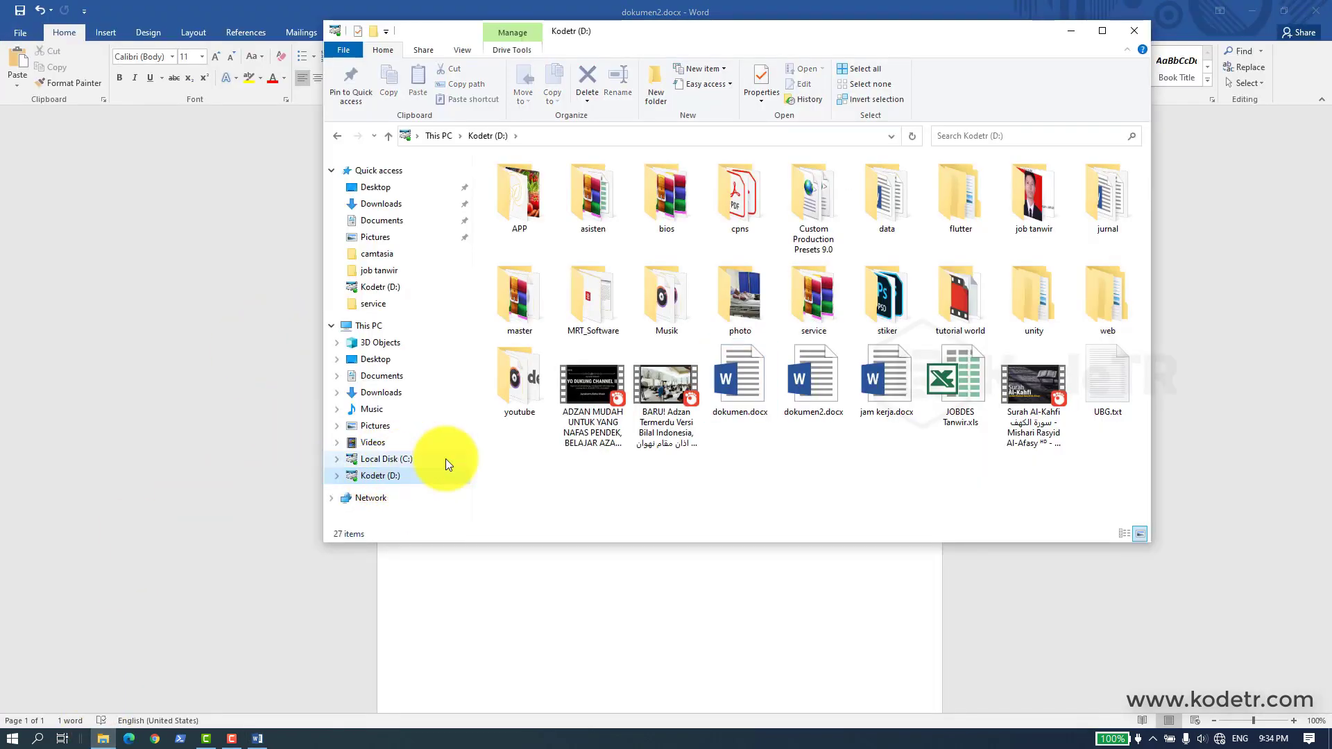
{"action": "left_click", "coordinate": [805, 394]}
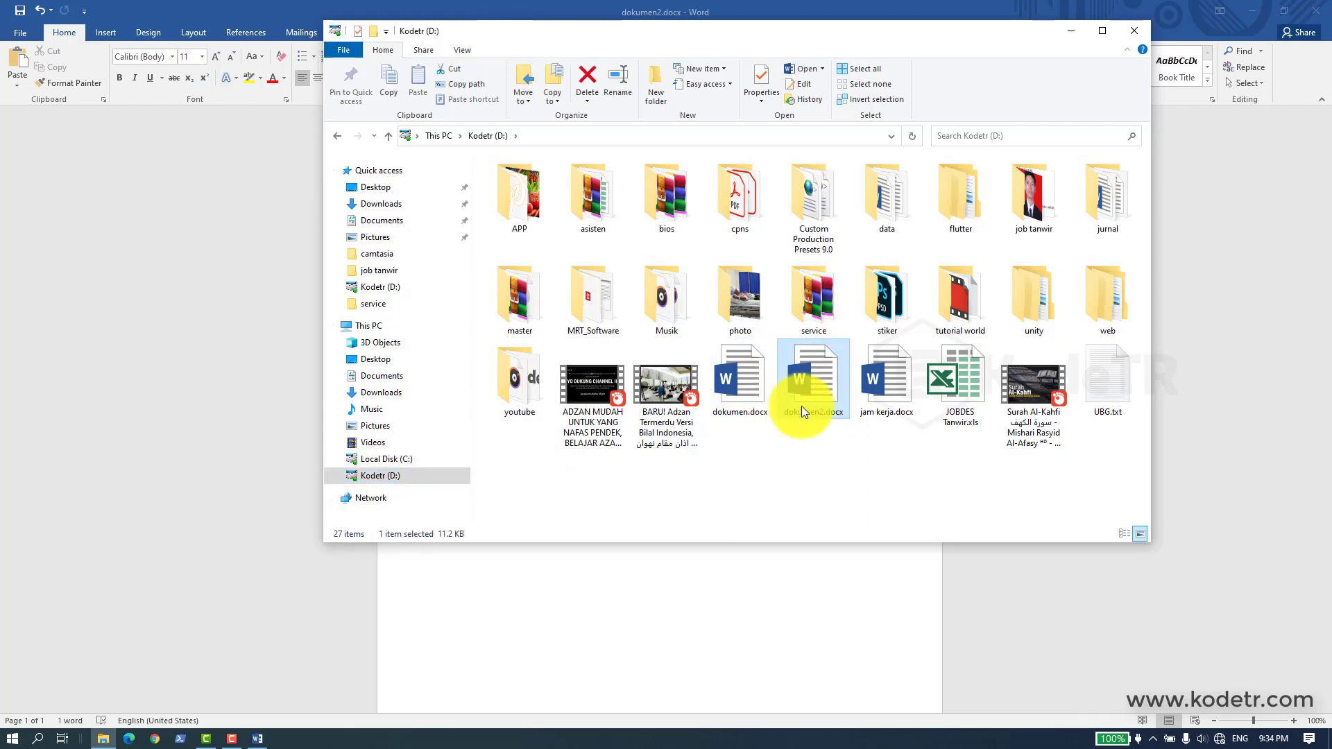
{"action": "left_click", "coordinate": [11, 23]}
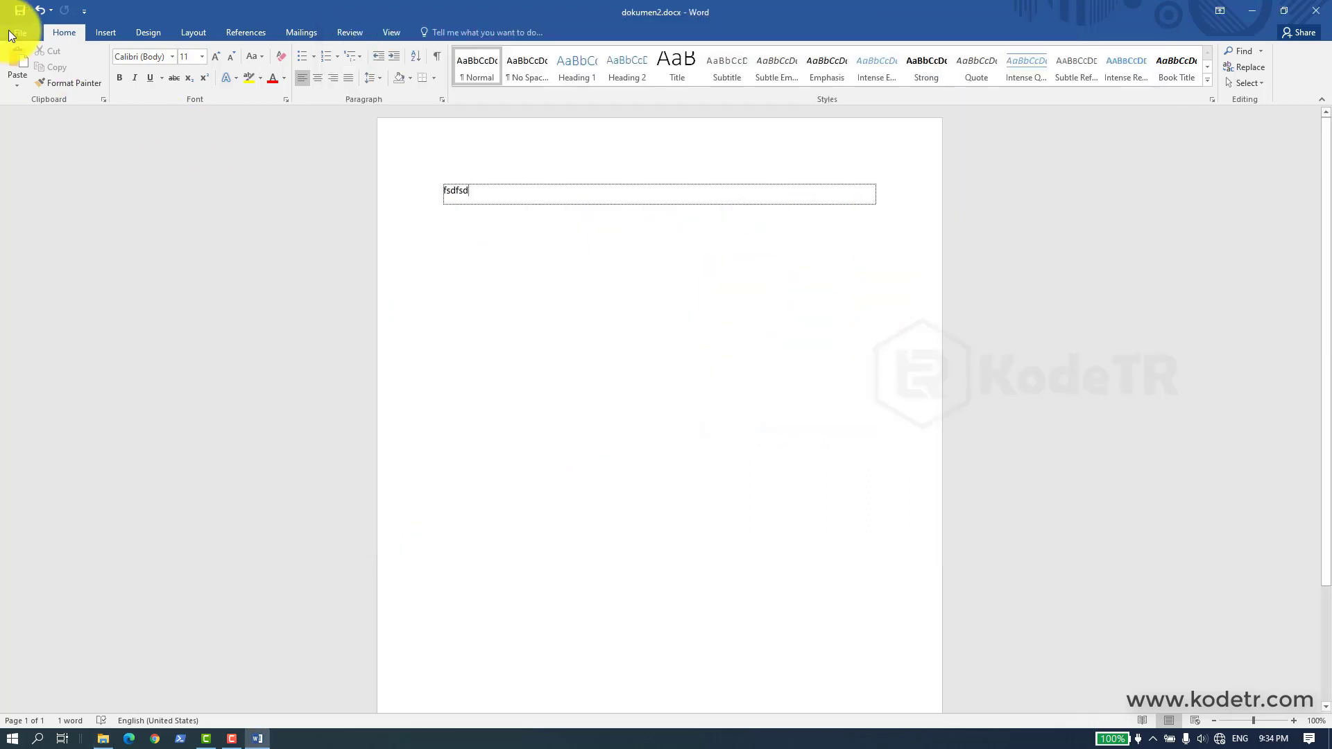
Step: Open the print settings and examine the preview, the number of copies and the list of available printers
{"action": "left_click", "coordinate": [12, 33]}
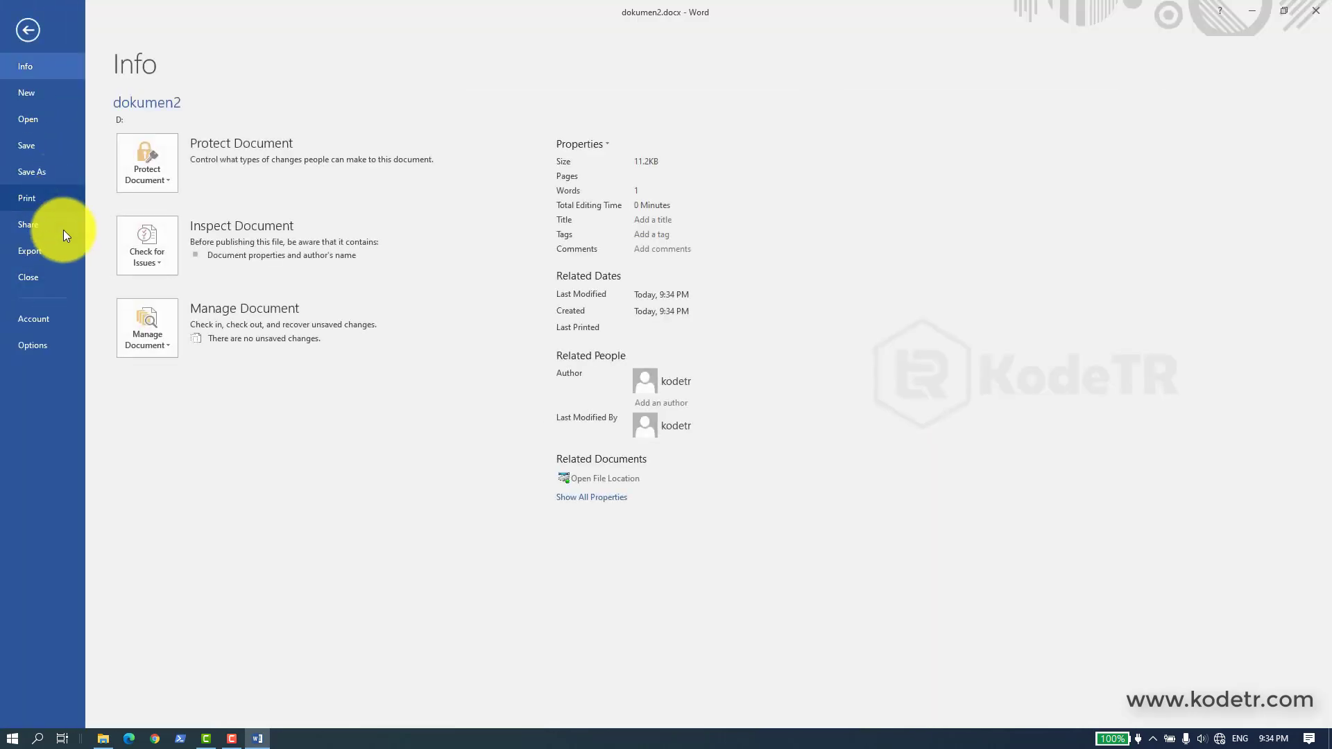
{"action": "left_click", "coordinate": [38, 202]}
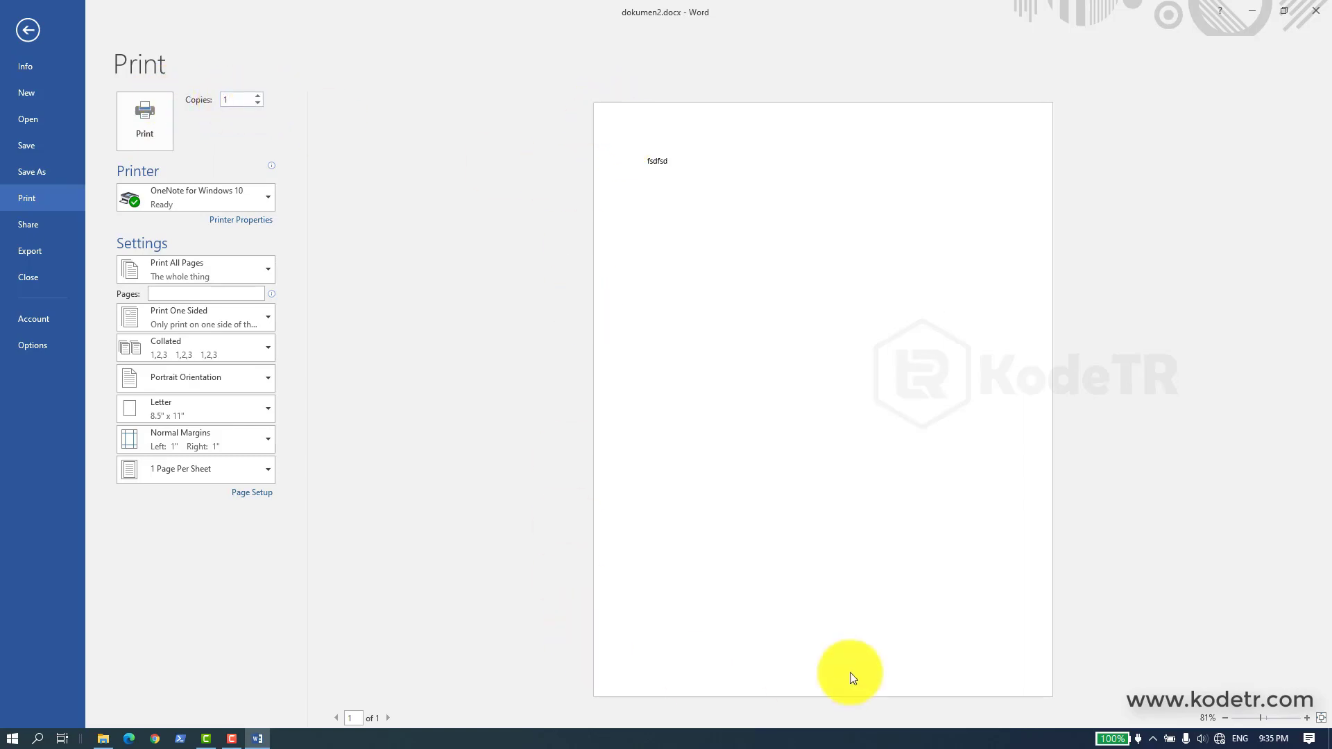
{"action": "left_click", "coordinate": [258, 97]}
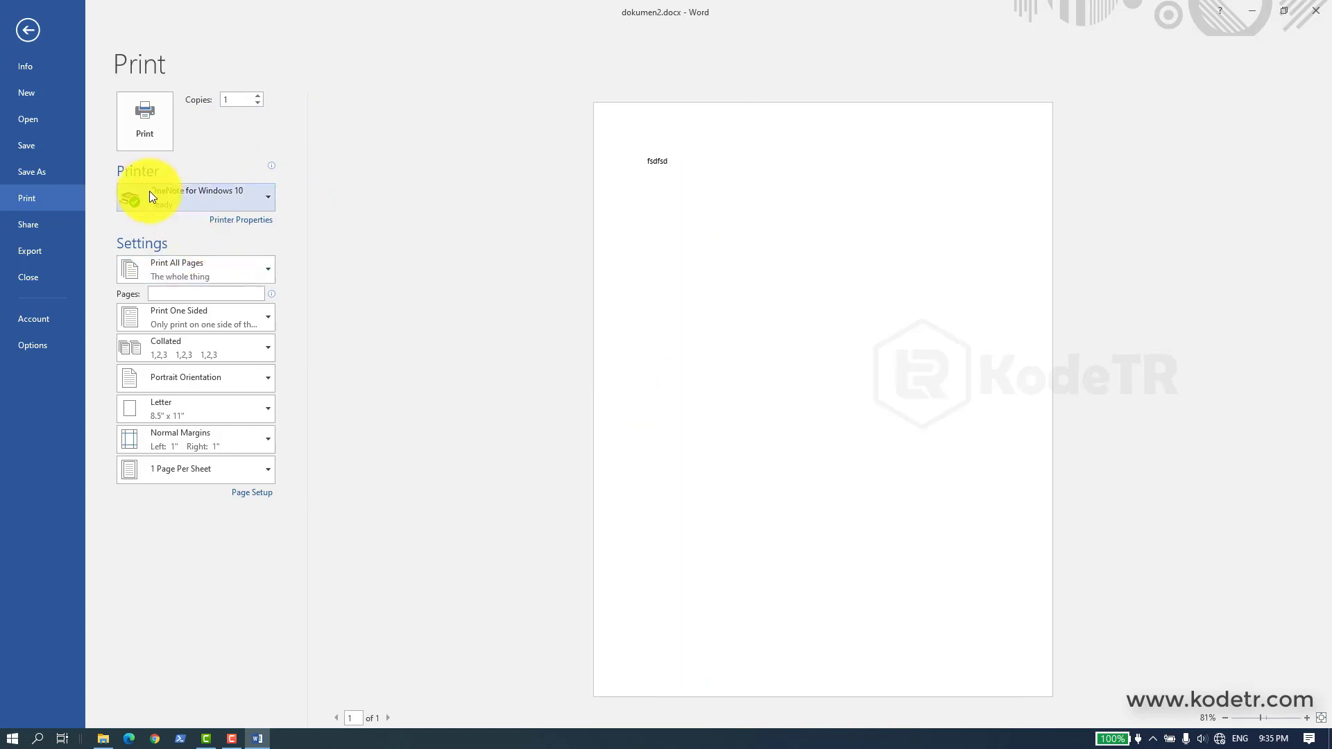
{"action": "left_click", "coordinate": [260, 200]}
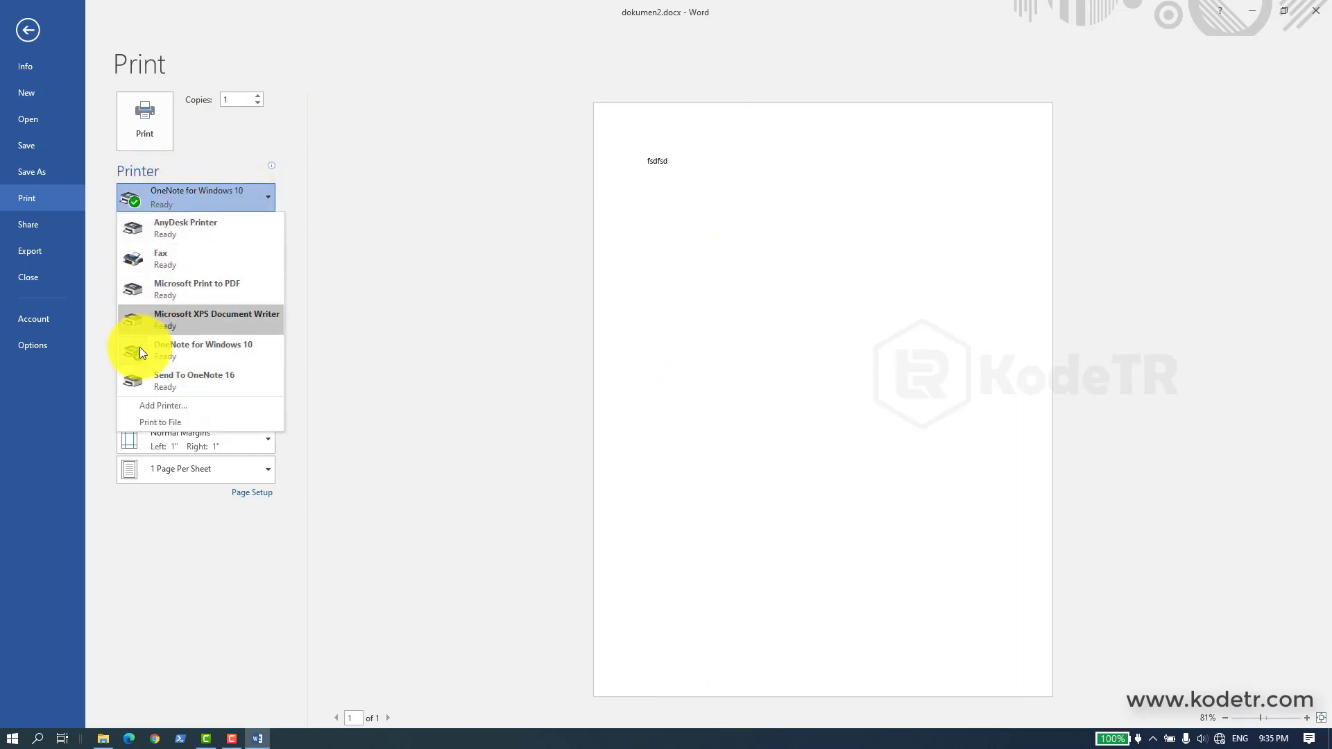
{"action": "left_click", "coordinate": [196, 191]}
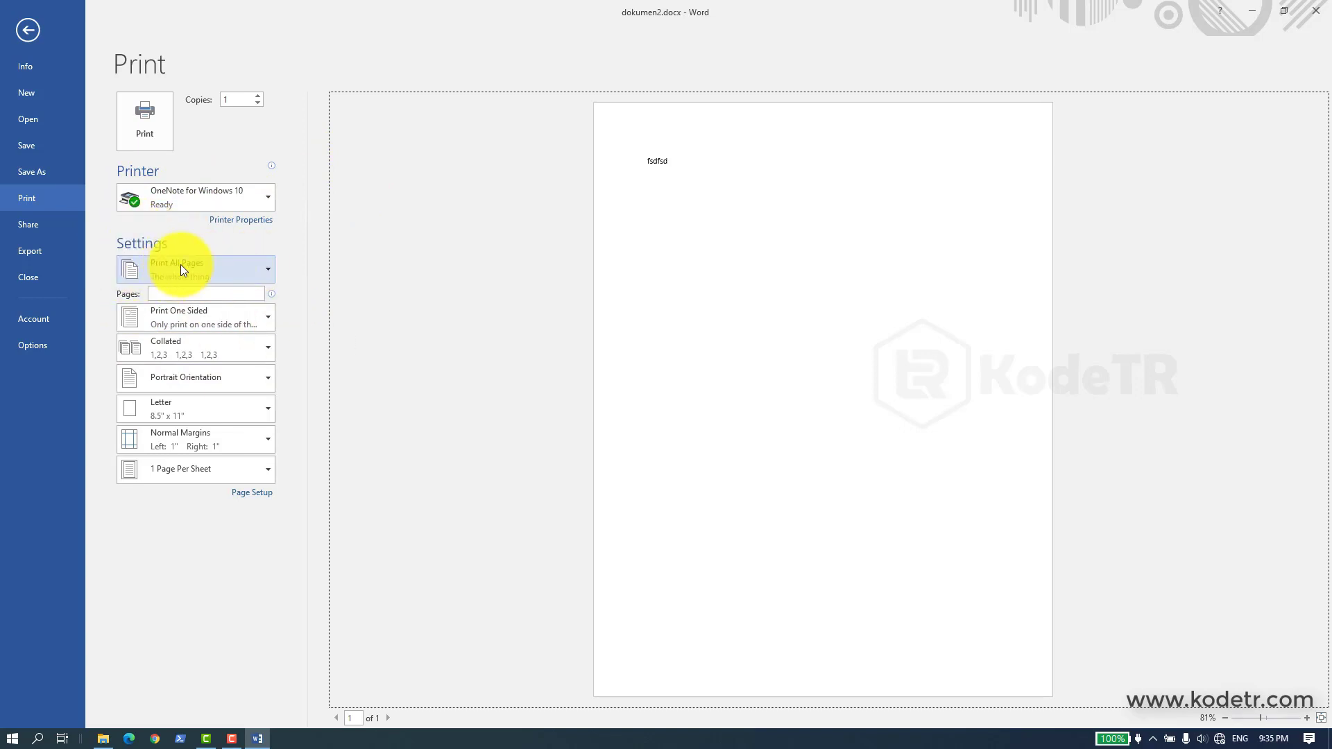
Step: Examine the print range setting, try a custom range of page 1, and clear it again
{"action": "left_click", "coordinate": [212, 269]}
{"action": "left_click", "coordinate": [252, 270]}
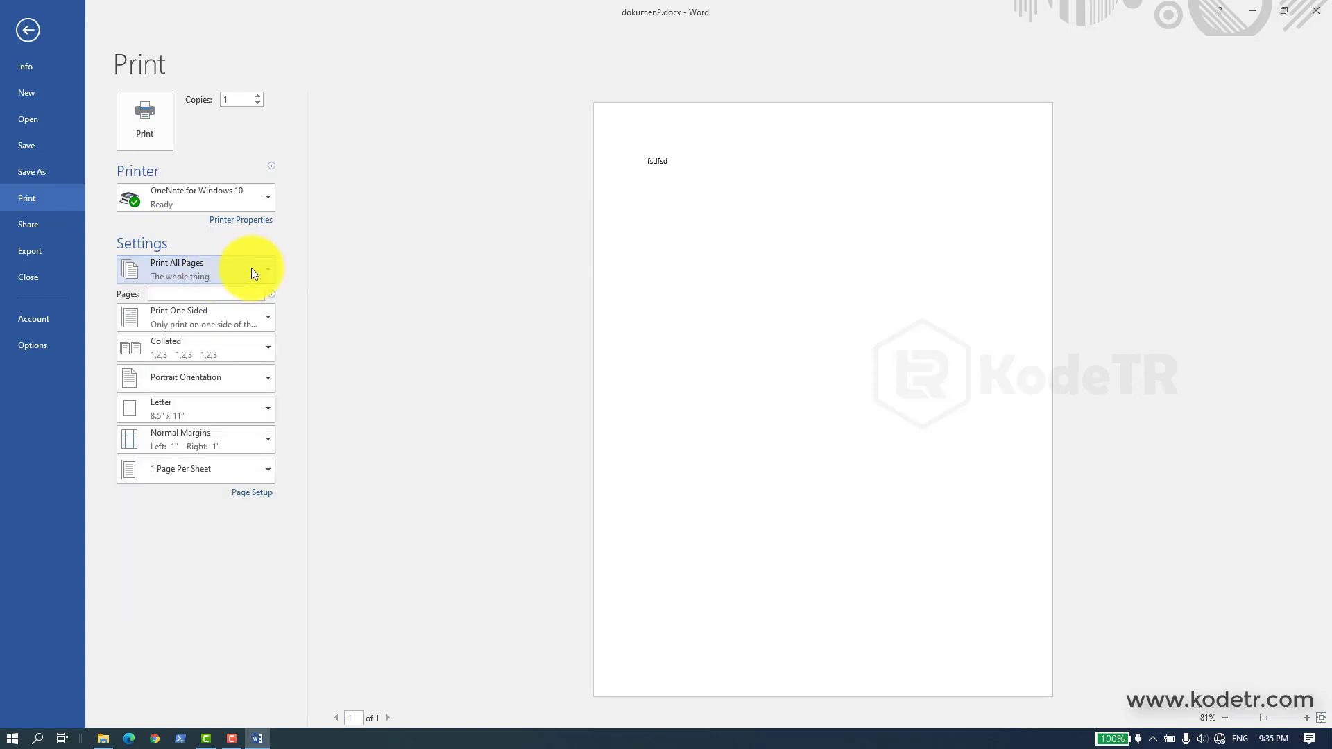
{"action": "left_click", "coordinate": [180, 297]}
{"action": "type", "text": "1"}
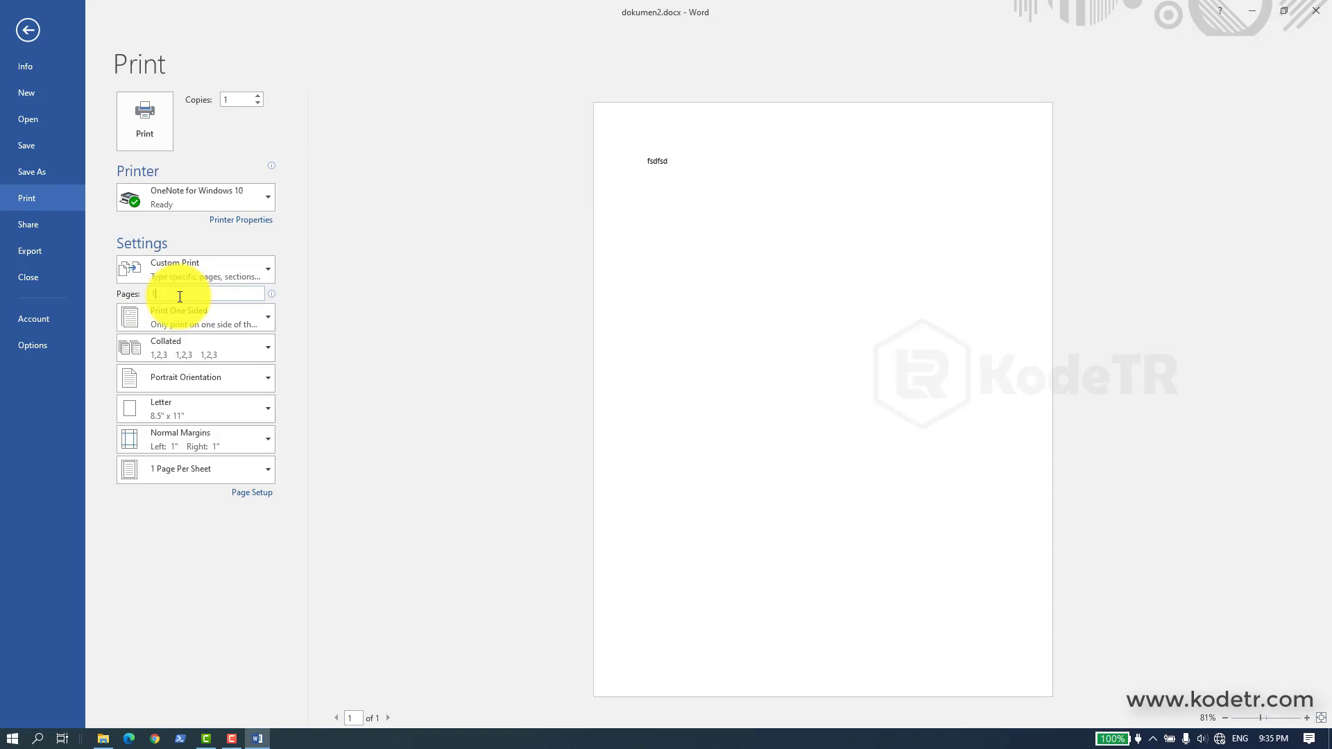
{"action": "key", "text": "BackSpace"}
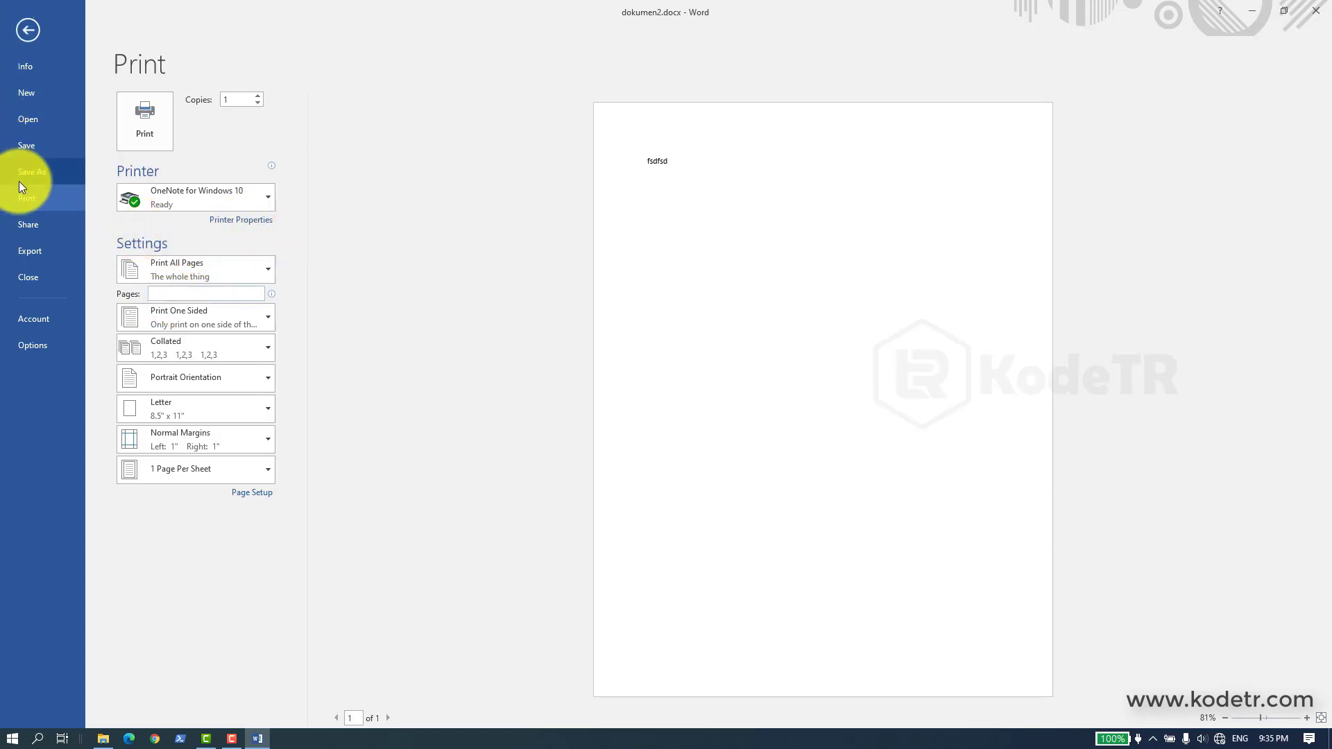
Step: Review the options for sharing and exporting the document, and check the dokumen2.docx source file in File Explorer
{"action": "left_click", "coordinate": [35, 227]}
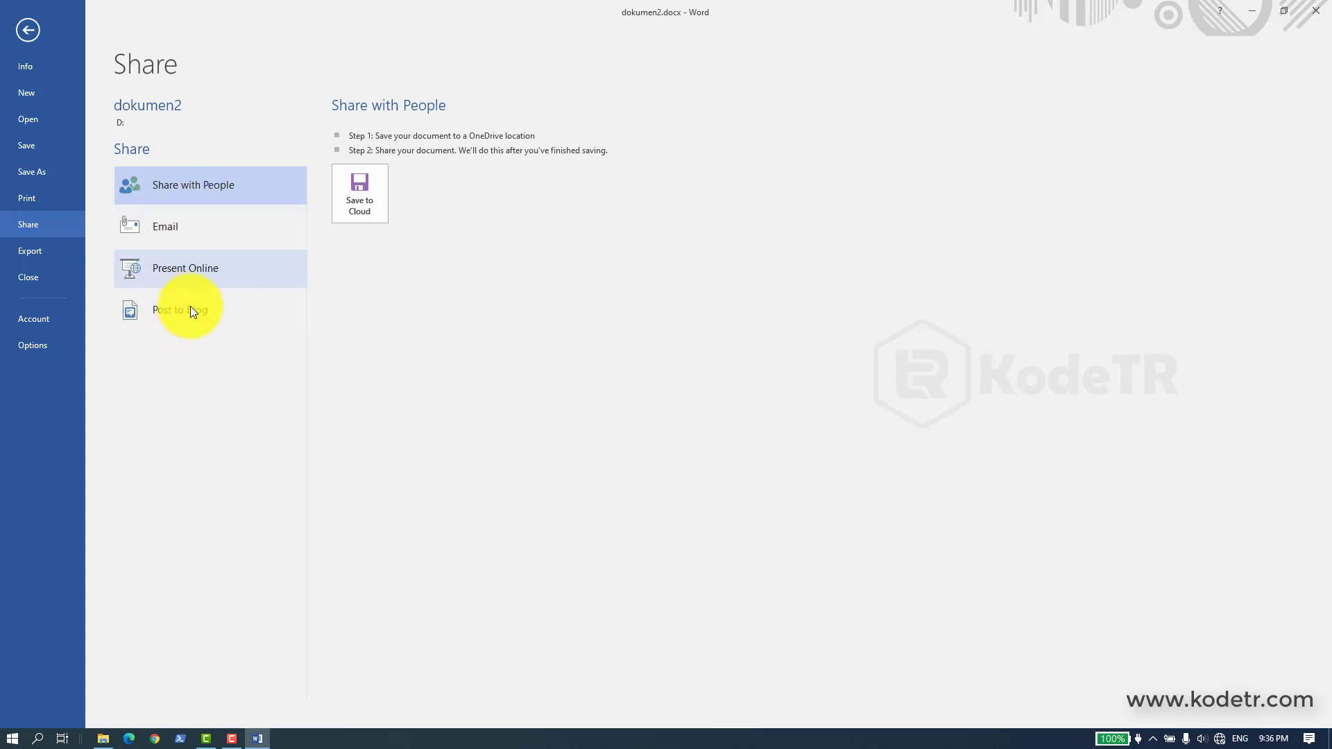
{"action": "left_click", "coordinate": [29, 250]}
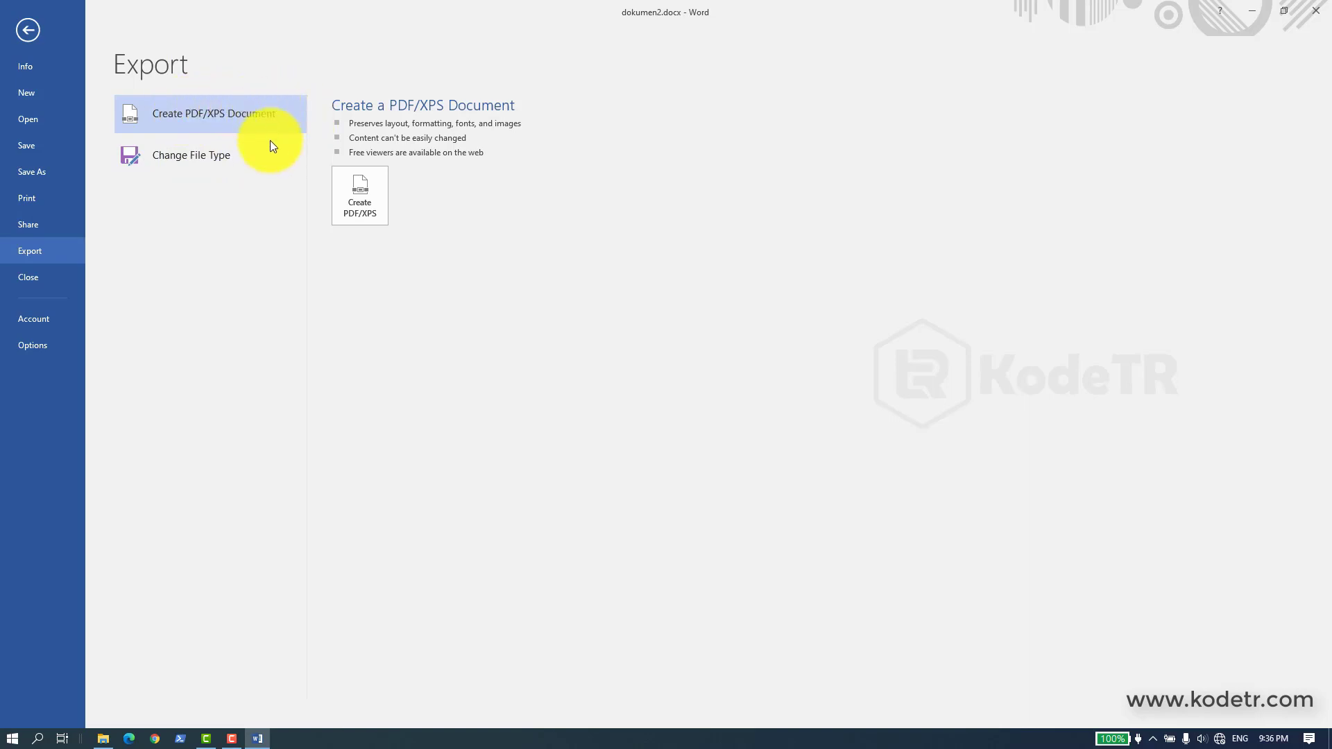
{"action": "left_click", "coordinate": [102, 739]}
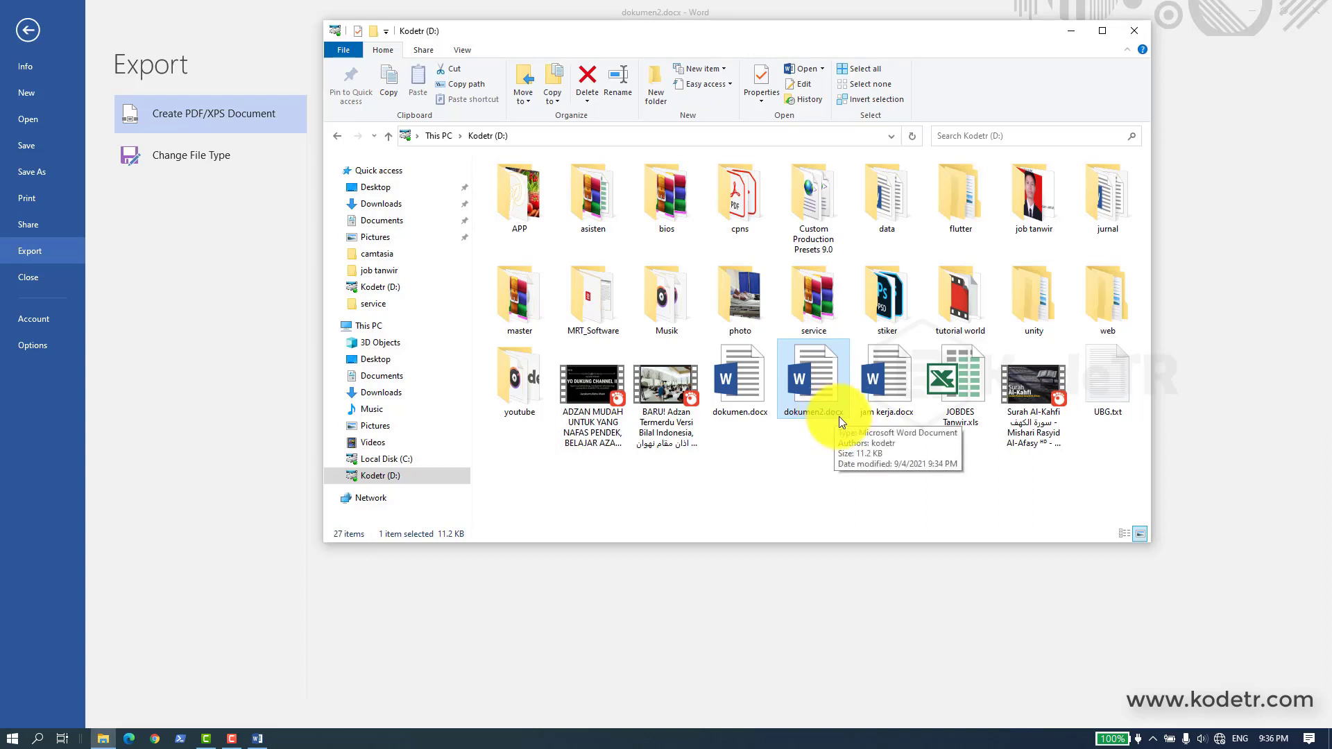
{"action": "left_click", "coordinate": [193, 110]}
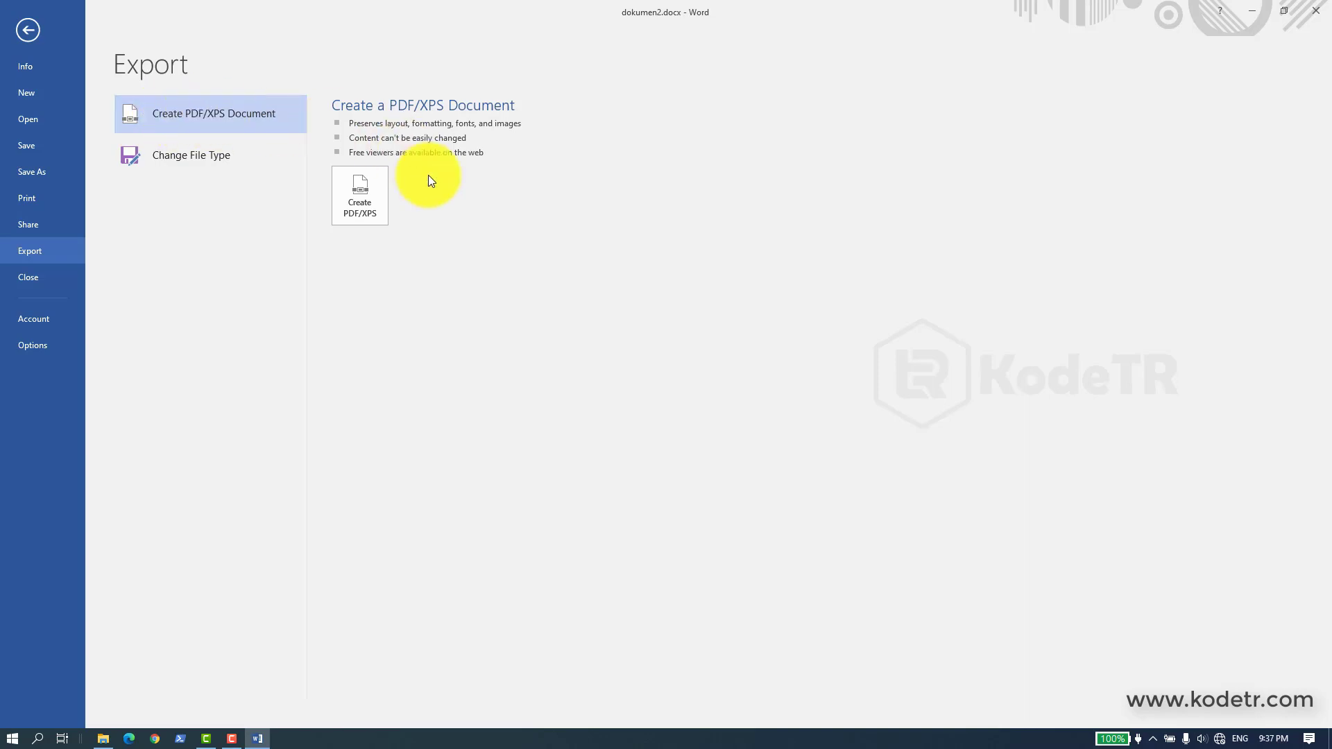
Step: Export the document as a PDF named dokumen2.pdf to drive D:, optimized for minimum size and opened after publishing
{"action": "left_click", "coordinate": [363, 192]}
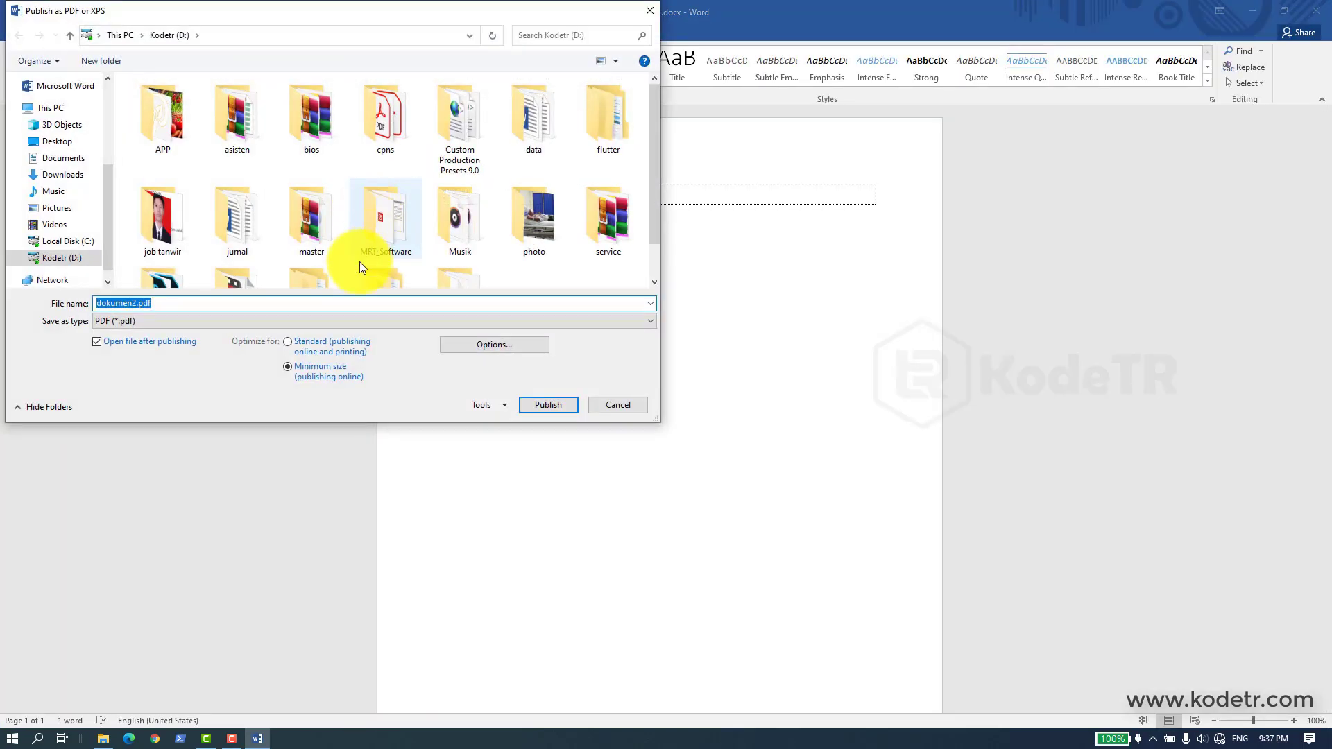
{"action": "scroll", "coordinate": [35, 222], "scroll_direction": "down", "scroll_amount": 1}
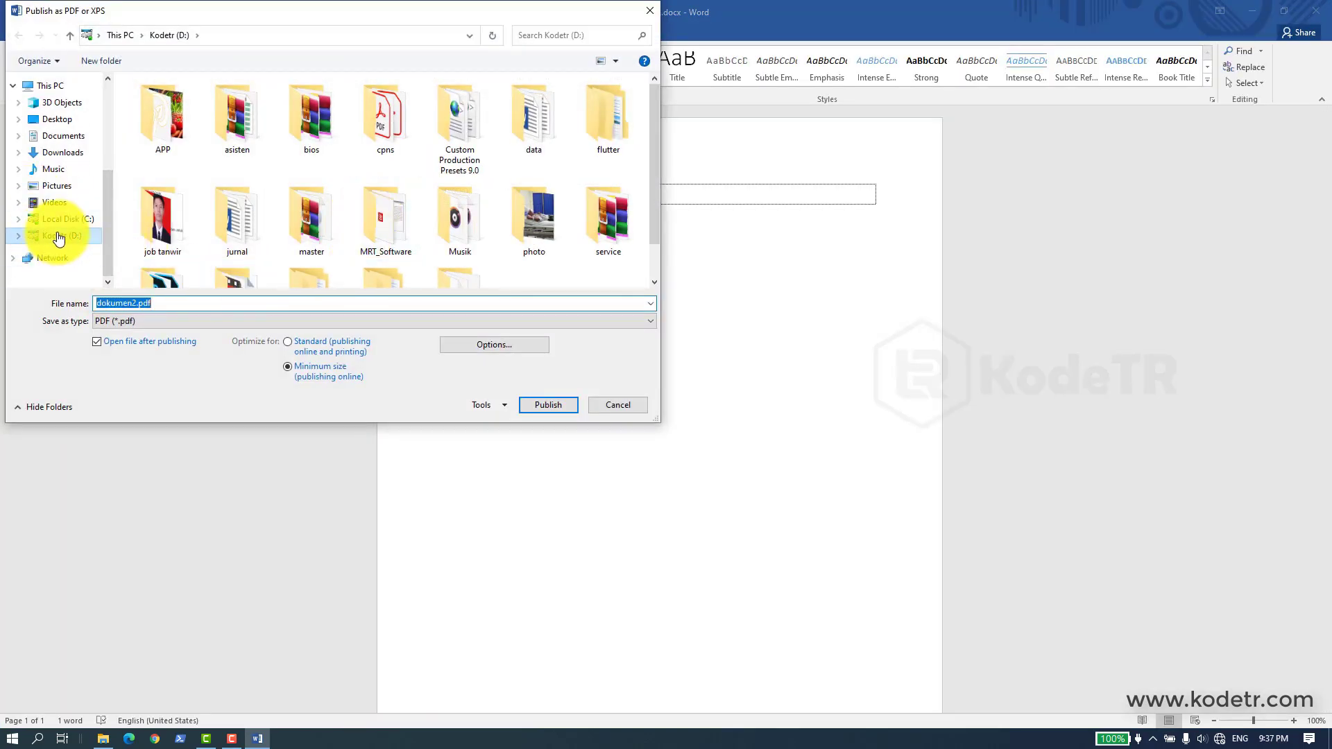
{"action": "left_click", "coordinate": [55, 235]}
{"action": "scroll", "coordinate": [385, 223], "scroll_direction": "down", "scroll_amount": 1}
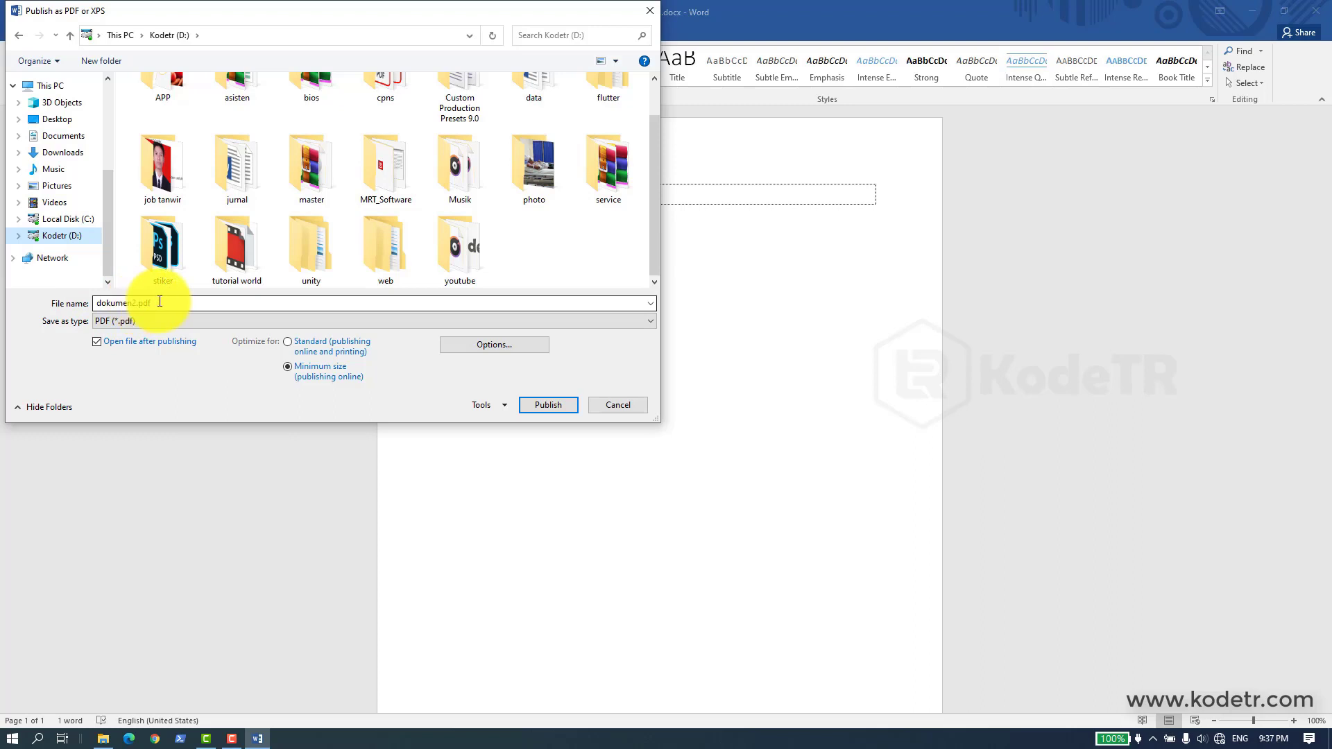
{"action": "double_click", "coordinate": [135, 302]}
{"action": "left_click_drag", "start_coordinate": [136, 301], "coordinate": [151, 303]}
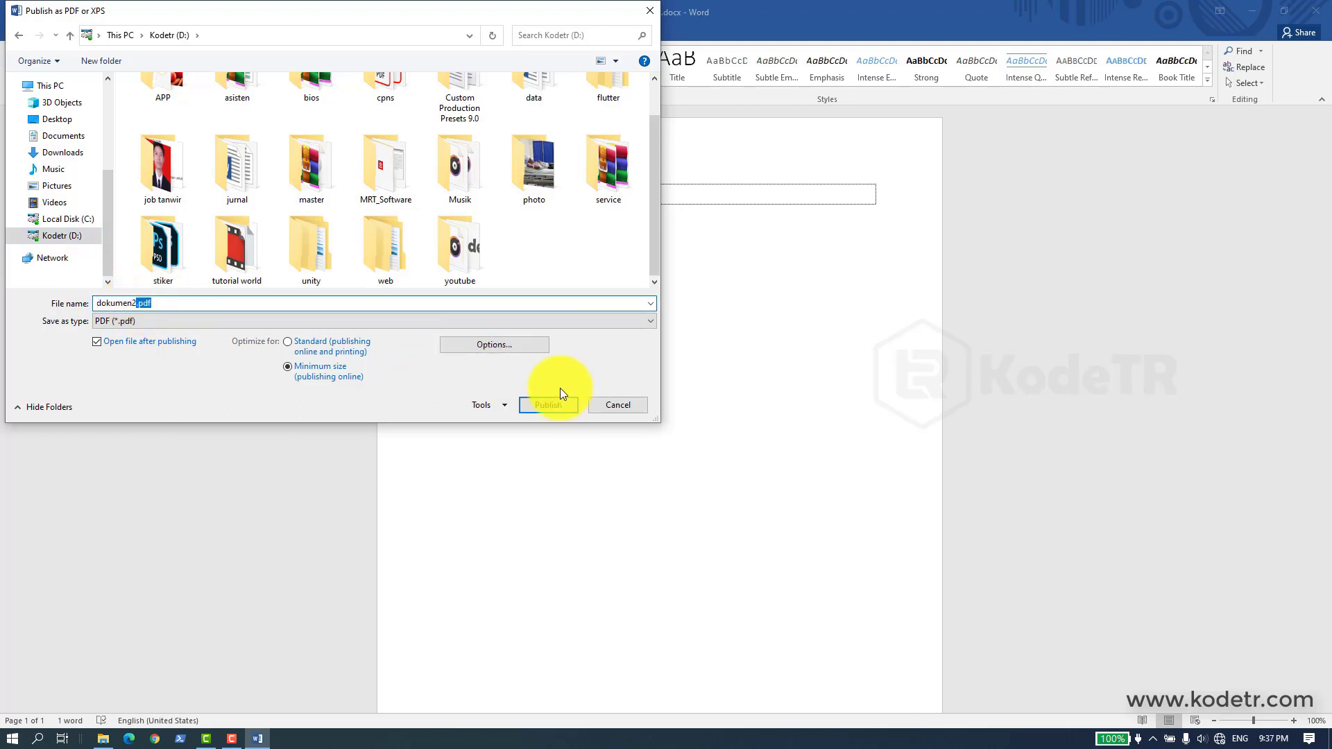
{"action": "left_click", "coordinate": [553, 407]}
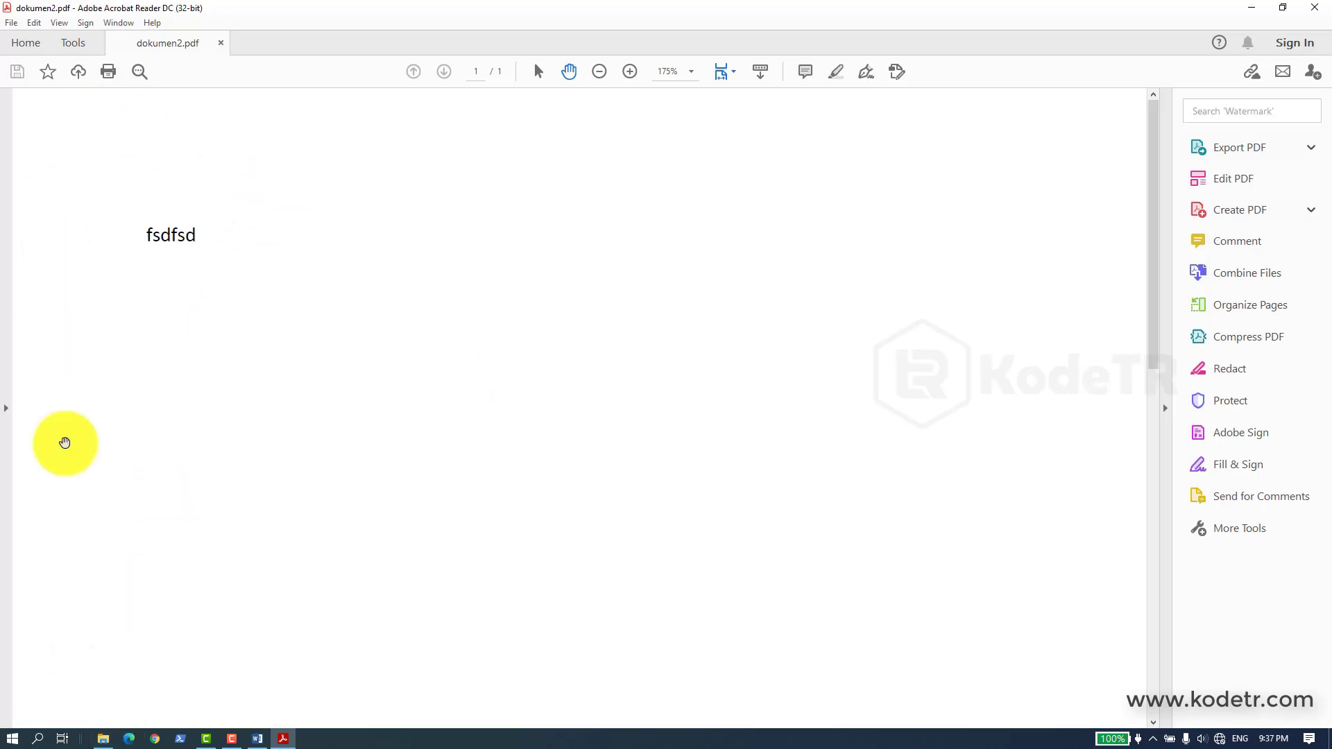
Step: Close the published PDF, locate and open dokumen2.pdf on drive D: in File Explorer to check it, and return to Word
{"action": "left_click", "coordinate": [1314, 8]}
{"action": "left_click", "coordinate": [102, 739]}
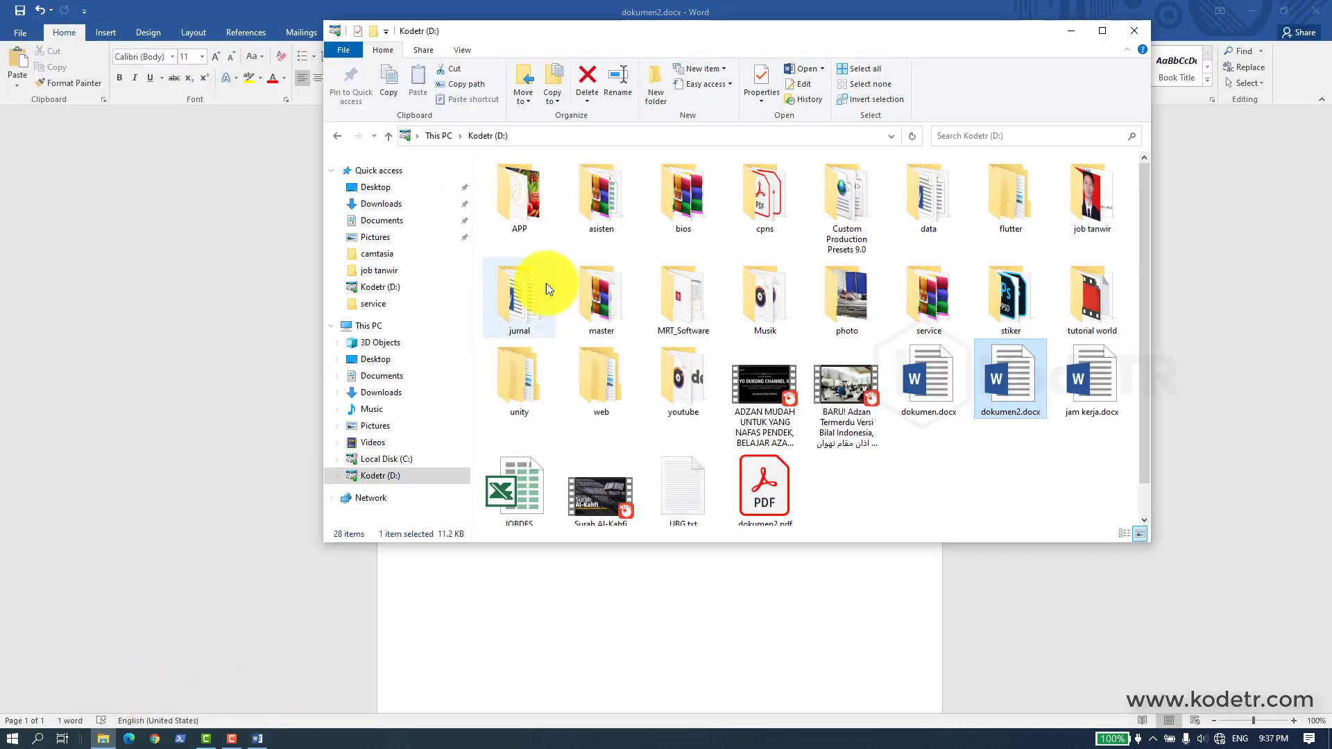
{"action": "scroll", "coordinate": [946, 423], "scroll_direction": "down", "scroll_amount": 1}
{"action": "left_click", "coordinate": [764, 463]}
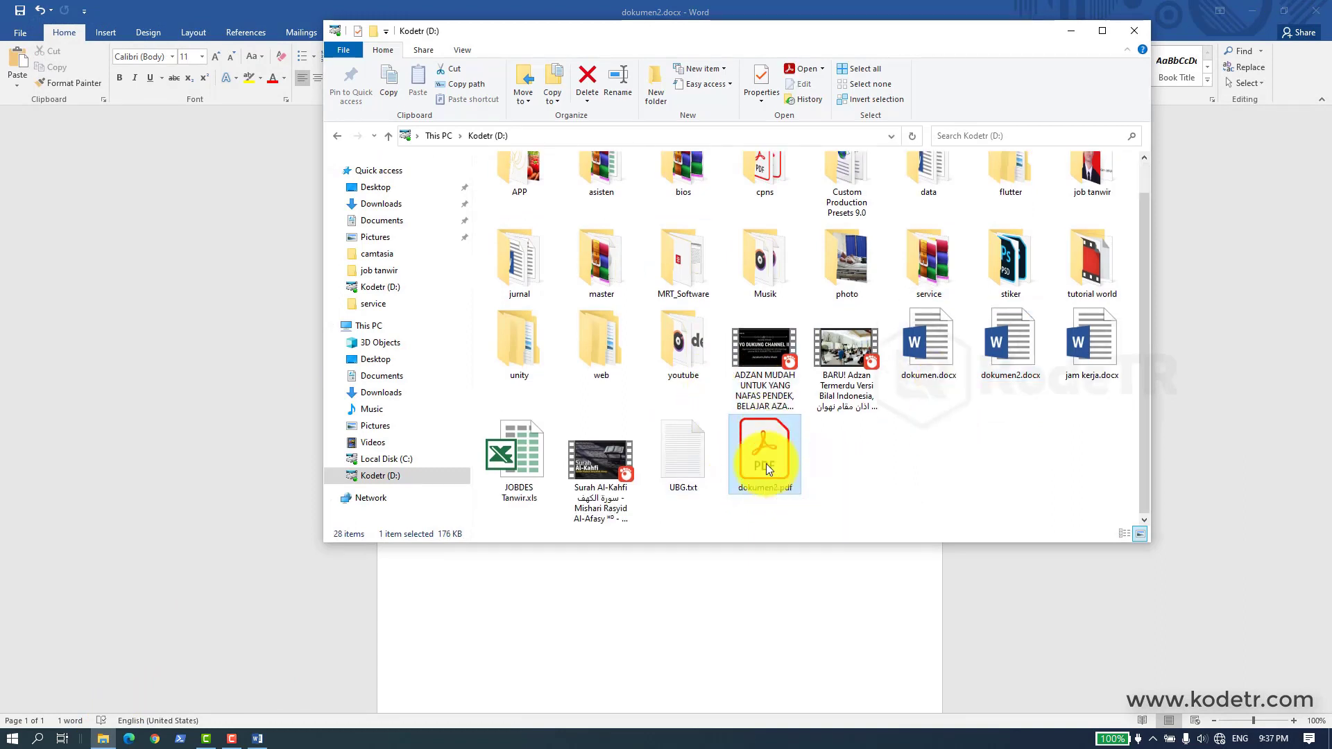
{"action": "double_click", "coordinate": [766, 455]}
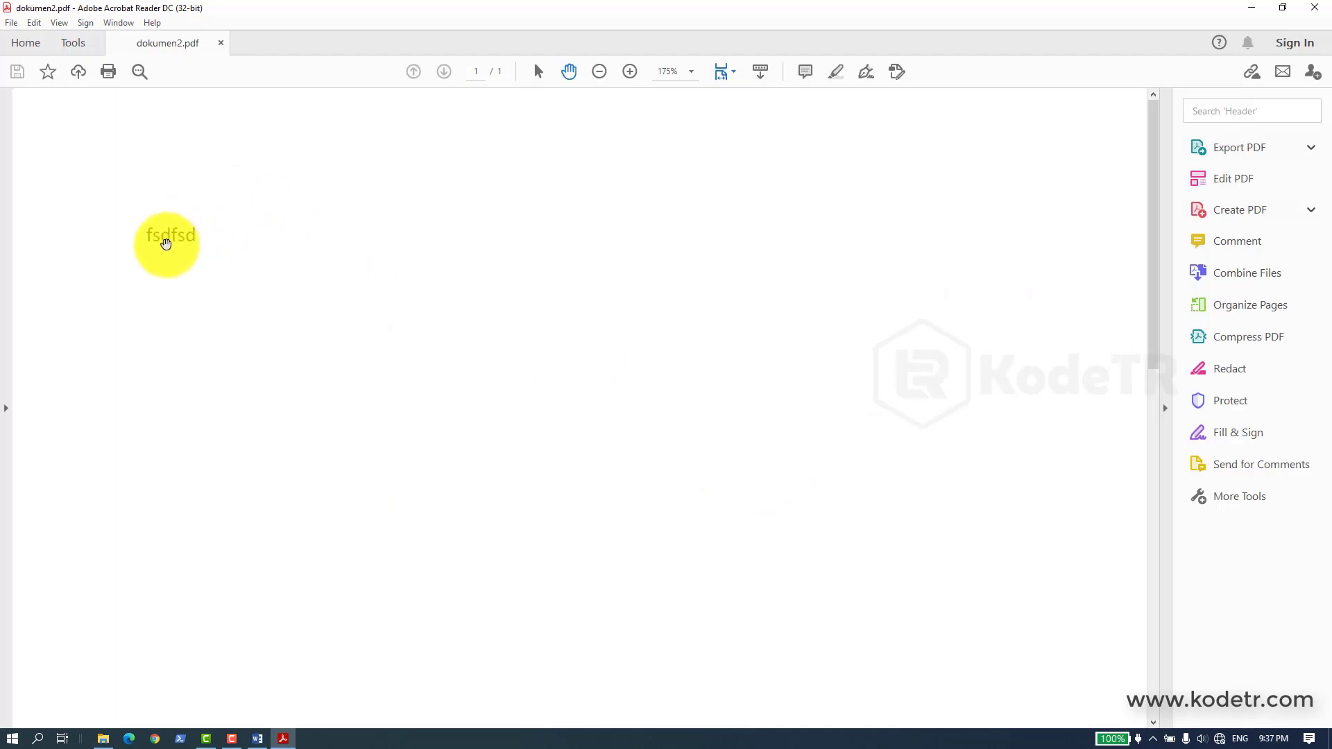
{"action": "left_click", "coordinate": [1313, 7]}
{"action": "left_click", "coordinate": [214, 351]}
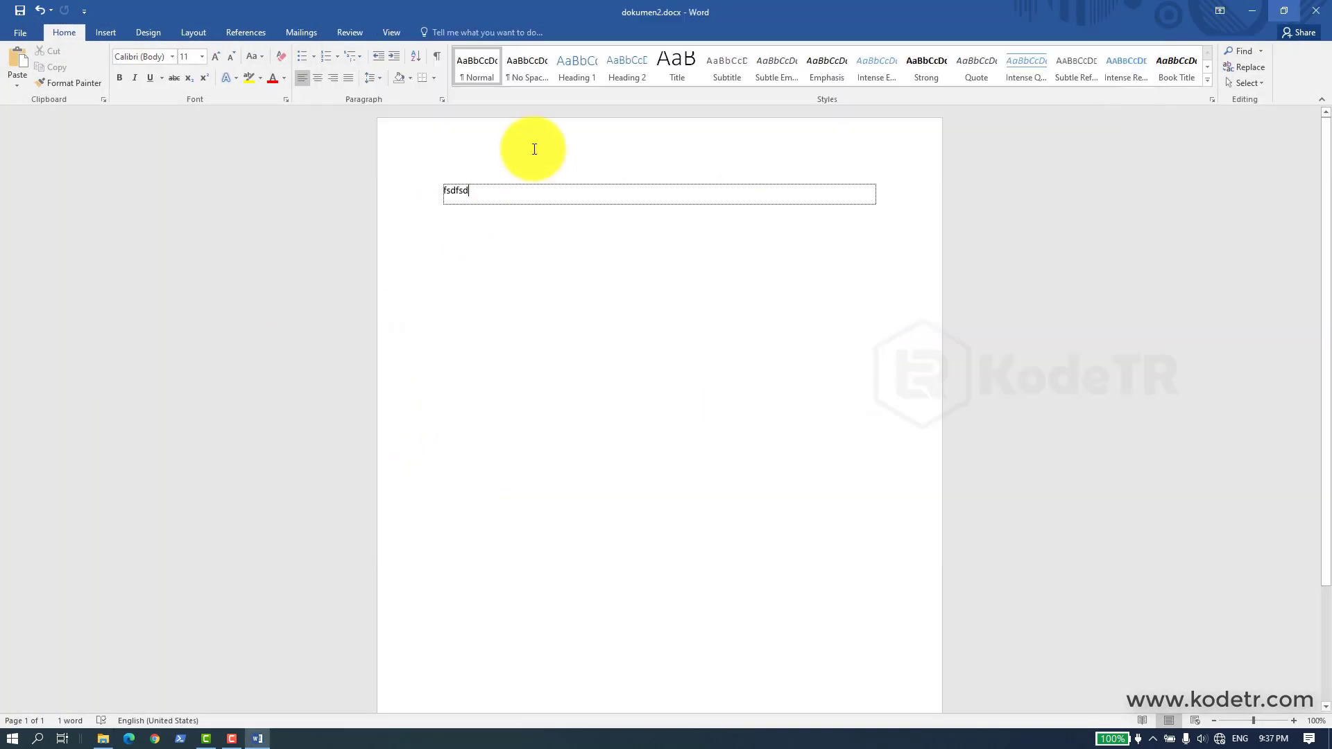
Step: Examine the file types offered for exporting the document in another format, and return to the document
{"action": "left_click", "coordinate": [14, 34]}
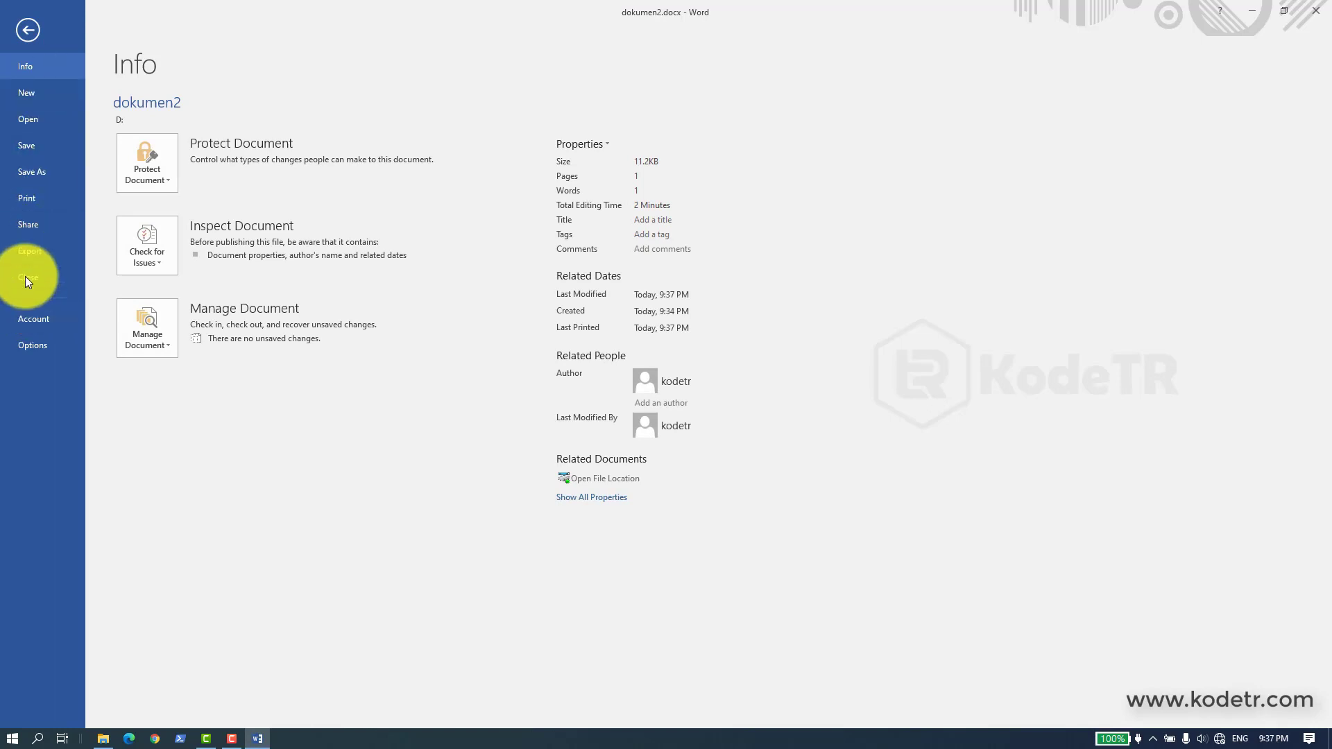
{"action": "left_click", "coordinate": [35, 256]}
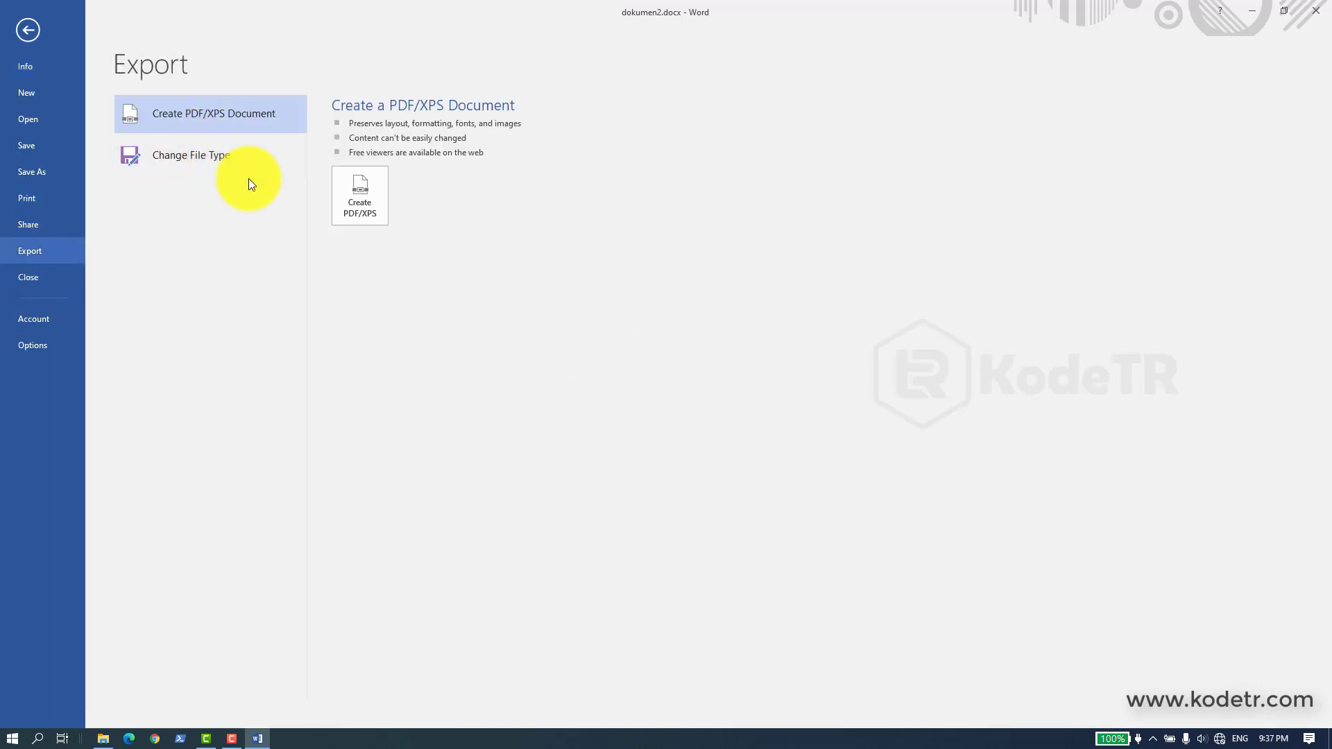
{"action": "left_click", "coordinate": [192, 154]}
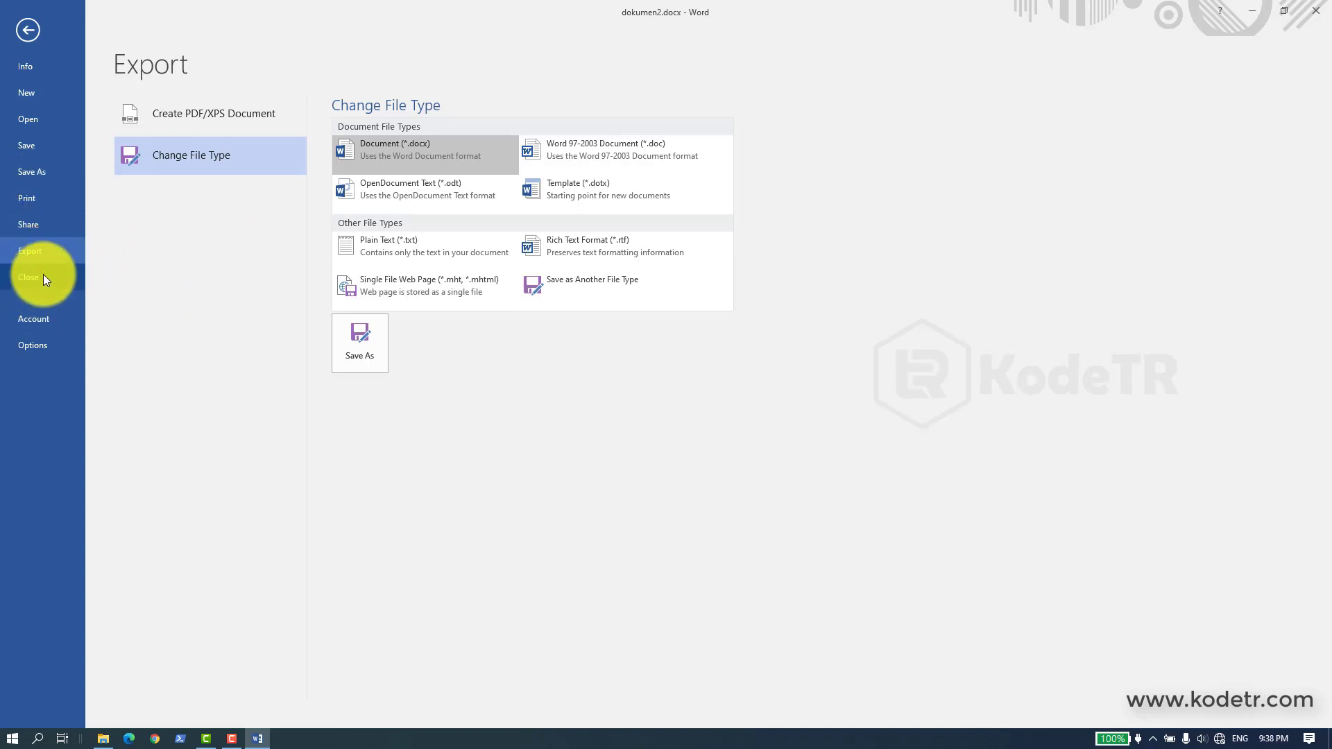
{"action": "left_click", "coordinate": [29, 31]}
Step: Close dokumen2.docx and create a new blank document
{"action": "left_click", "coordinate": [22, 32]}
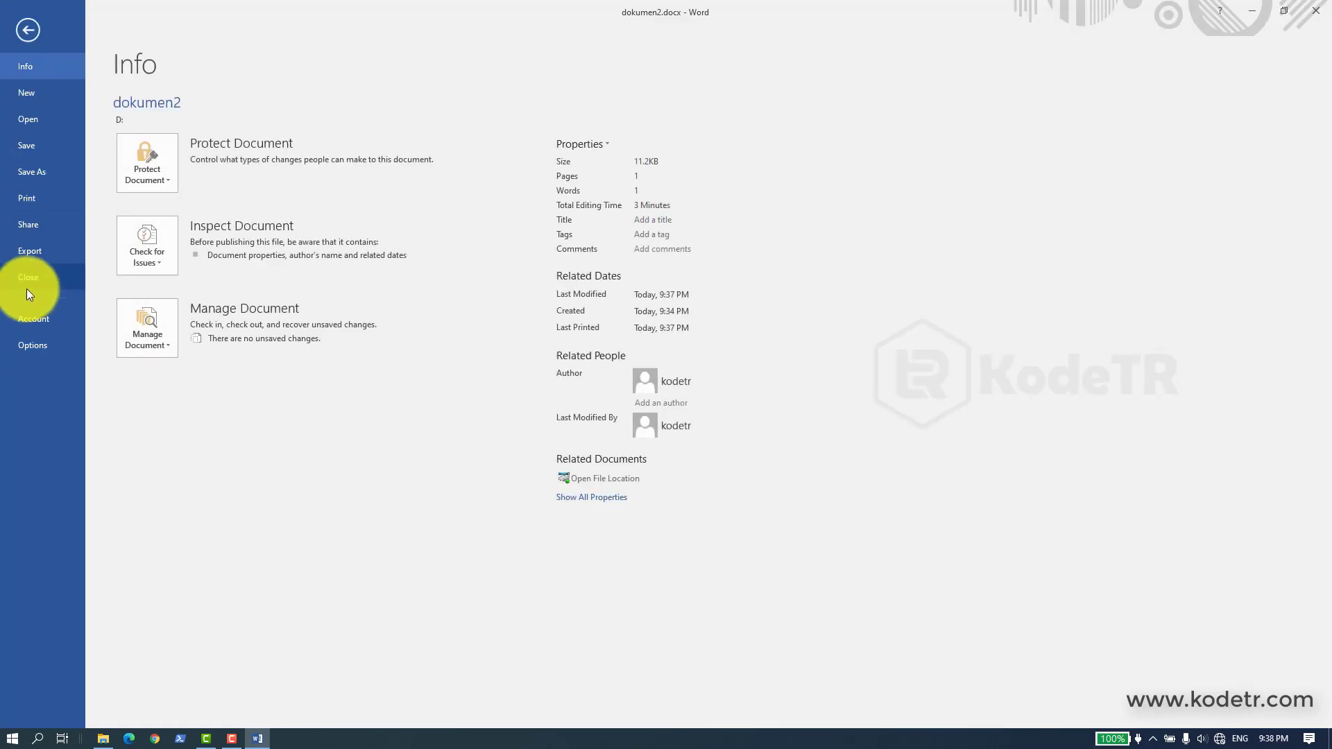
{"action": "left_click", "coordinate": [31, 278]}
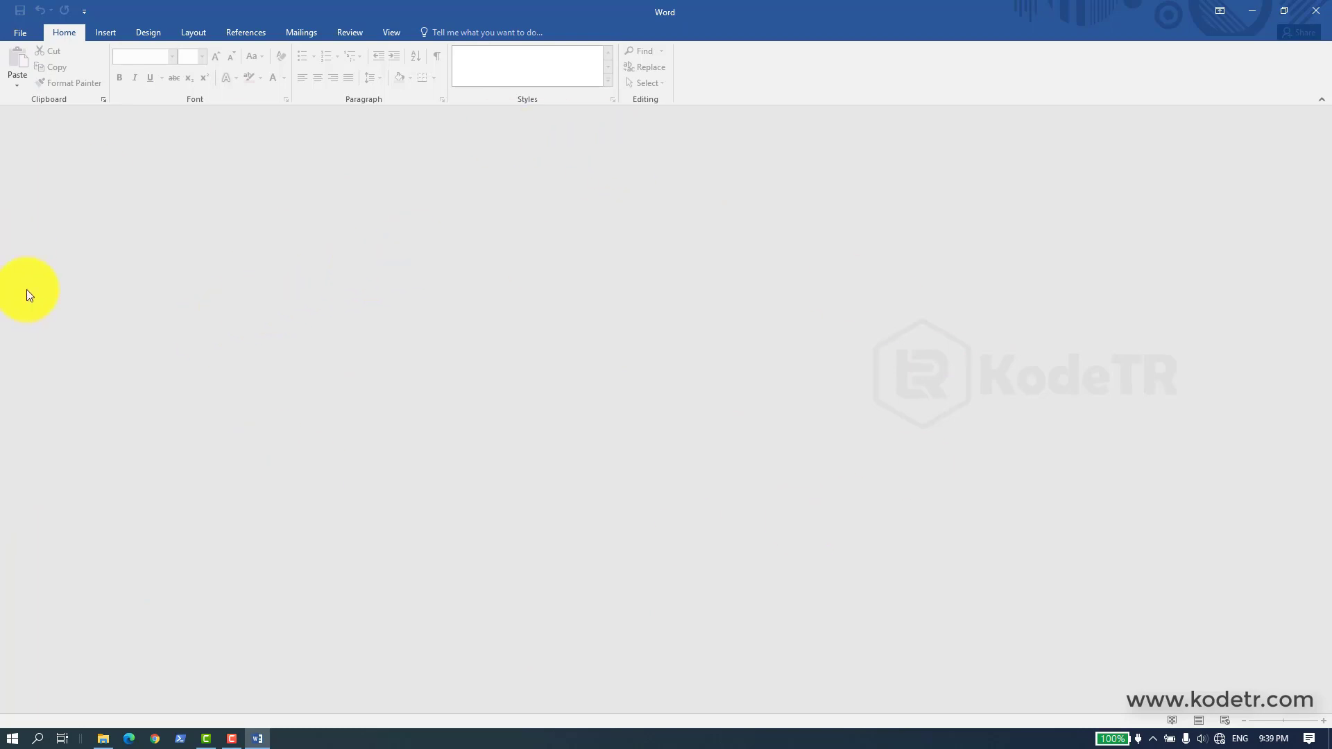
{"action": "left_click", "coordinate": [23, 33]}
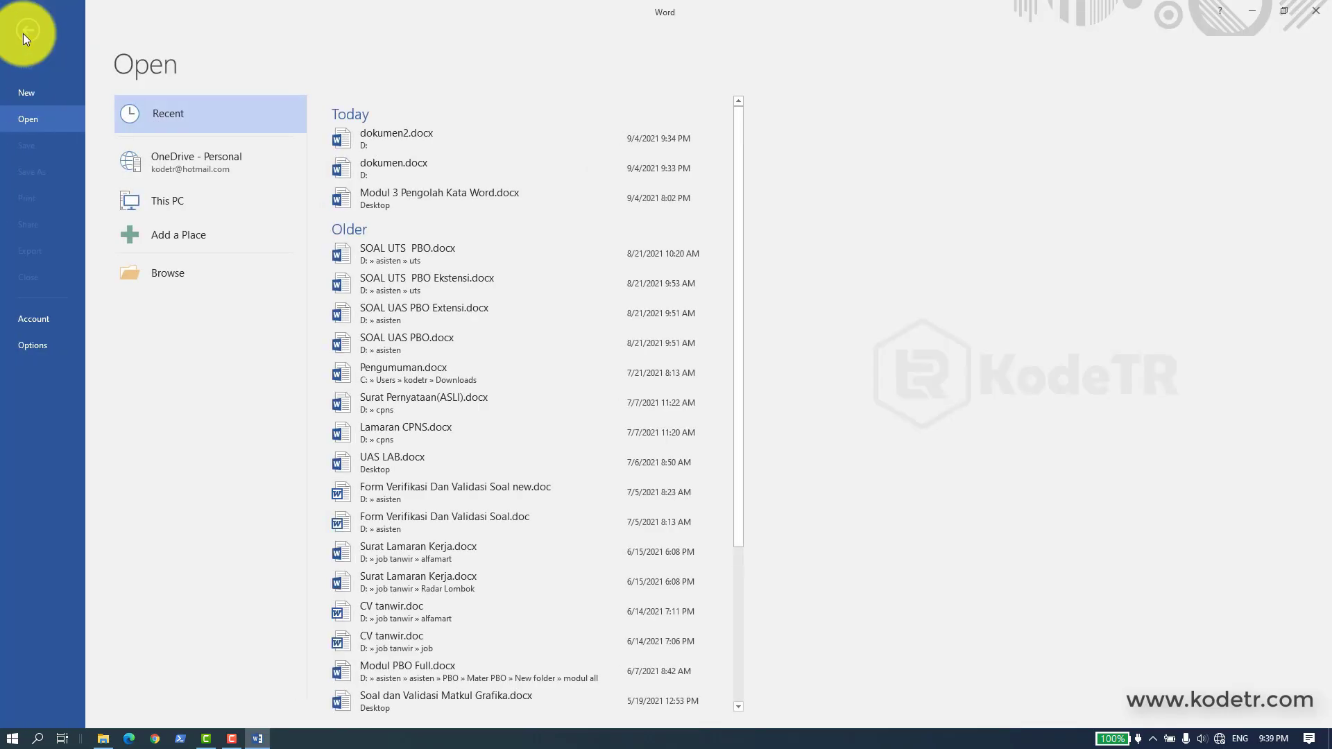
{"action": "left_click", "coordinate": [39, 97]}
{"action": "left_click", "coordinate": [217, 231]}
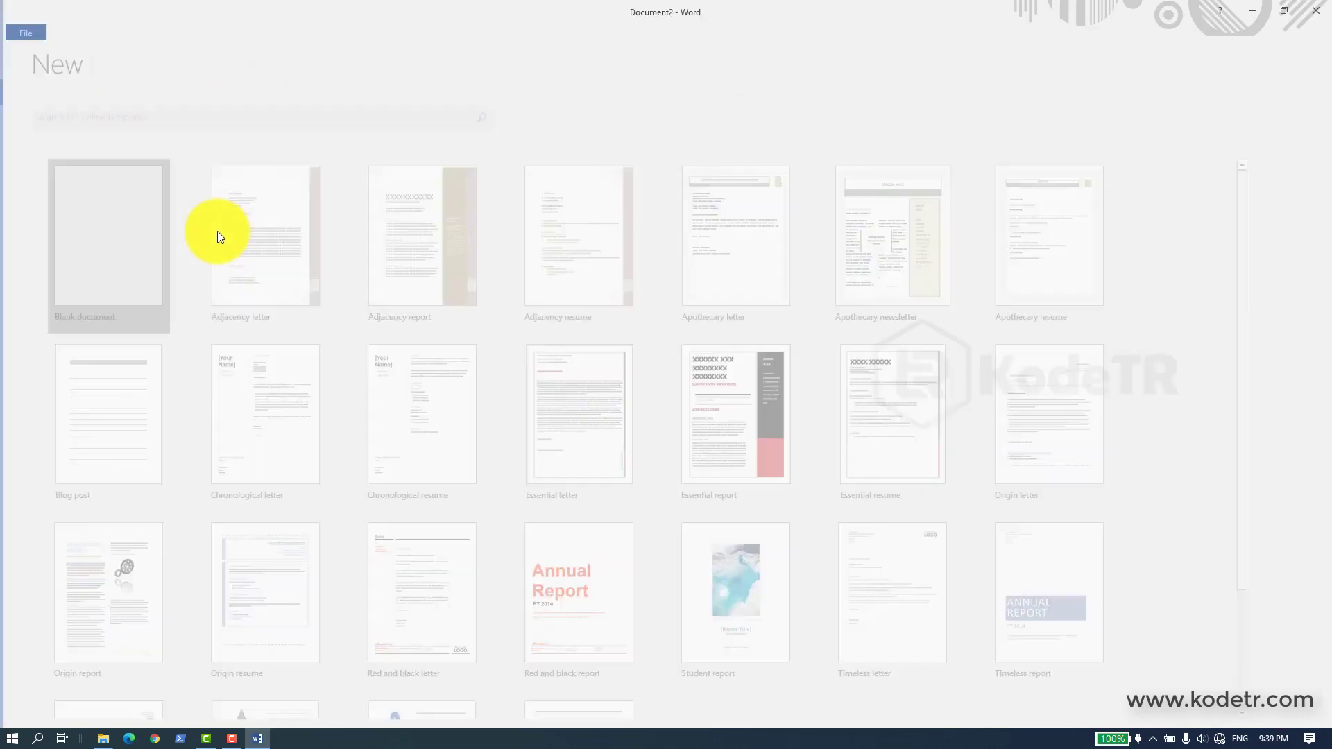
Step: Review the account information and the General, Display, Customize Ribbon and Quick Access Toolbar pages of Word Options
{"action": "left_click", "coordinate": [21, 31]}
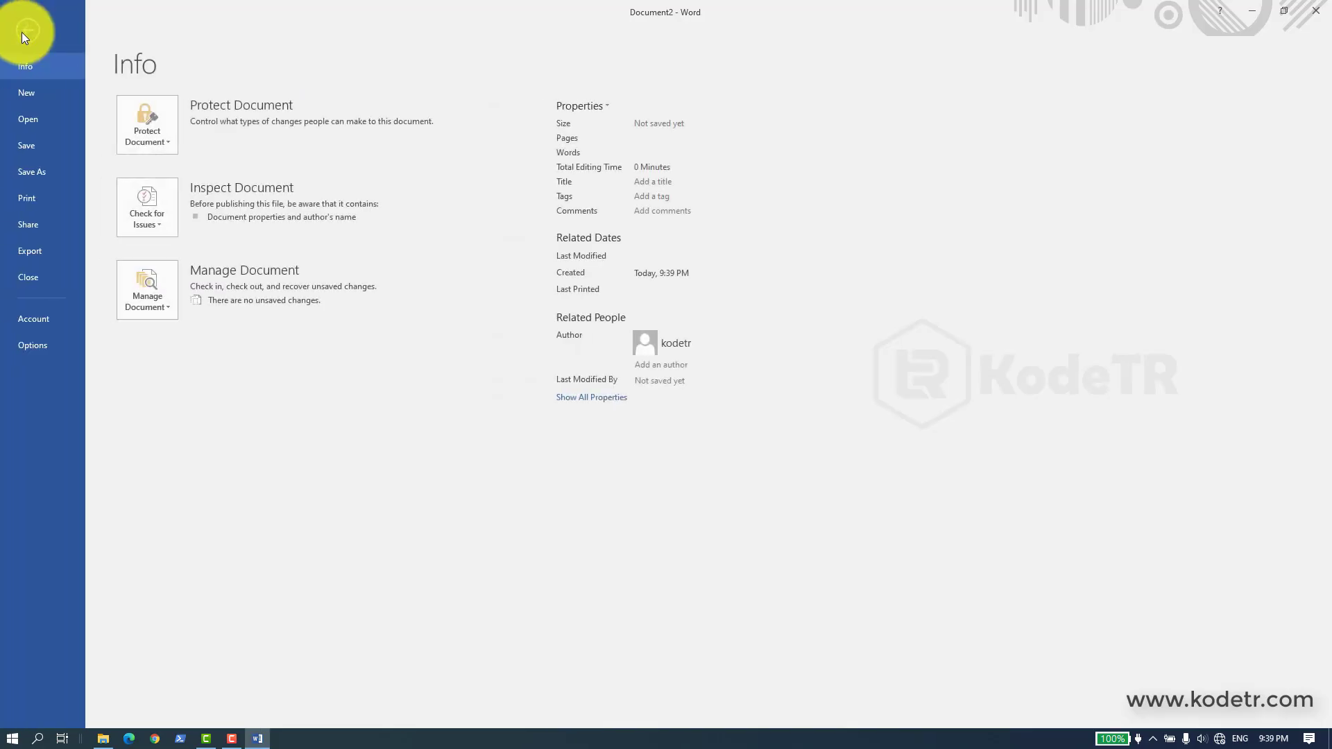
{"action": "left_click", "coordinate": [42, 318]}
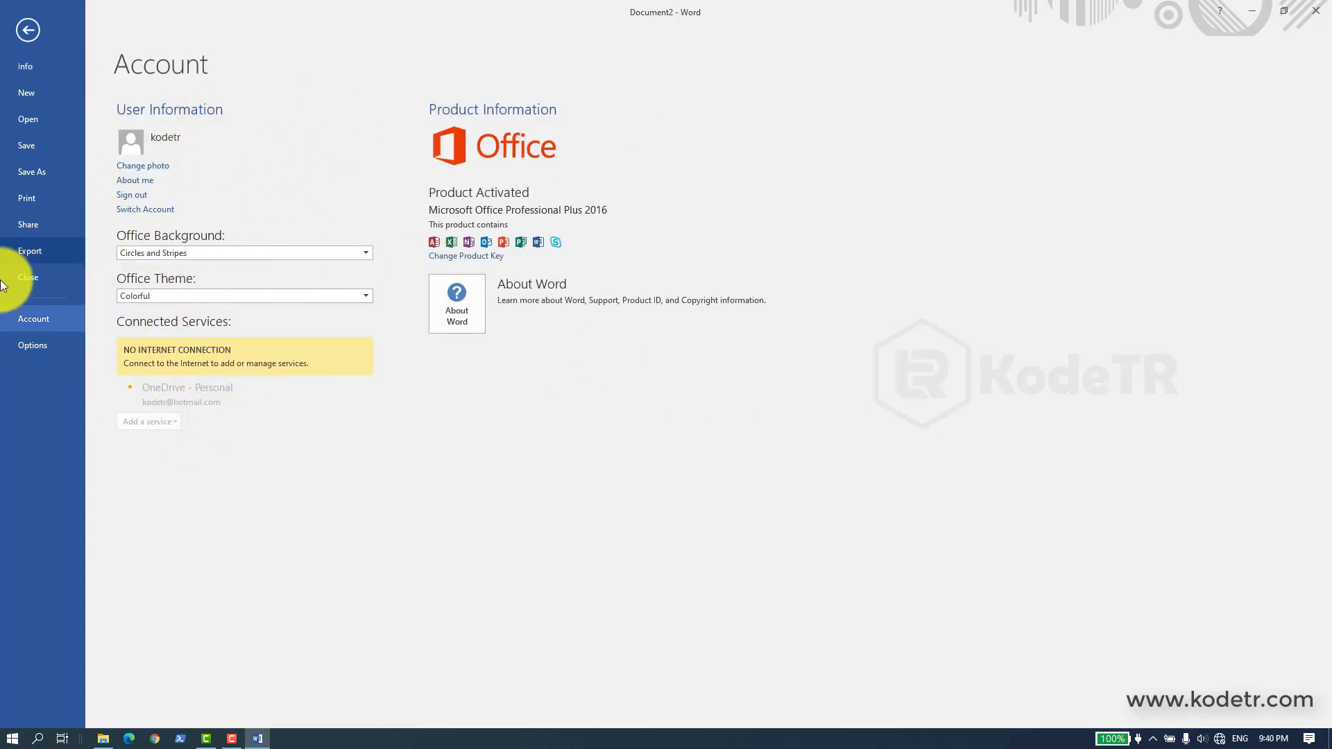
{"action": "left_click", "coordinate": [33, 347]}
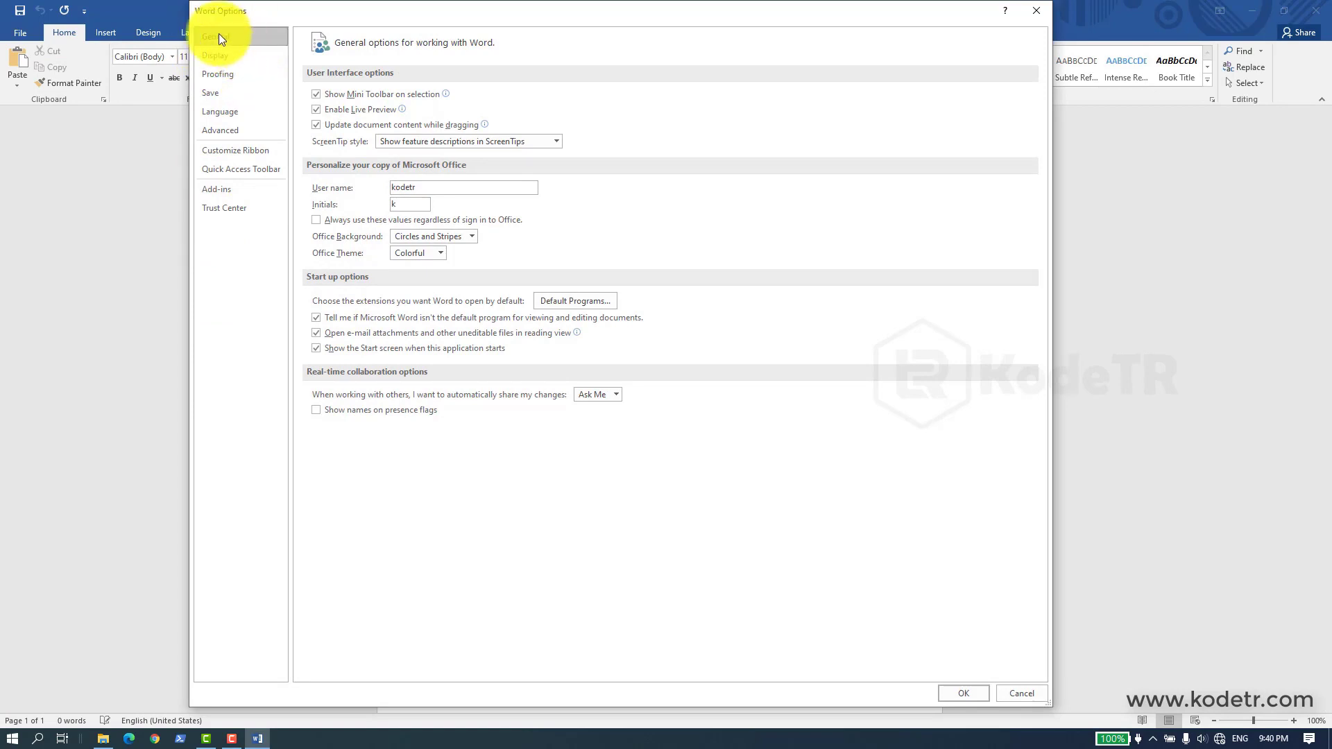
{"action": "left_click", "coordinate": [230, 55]}
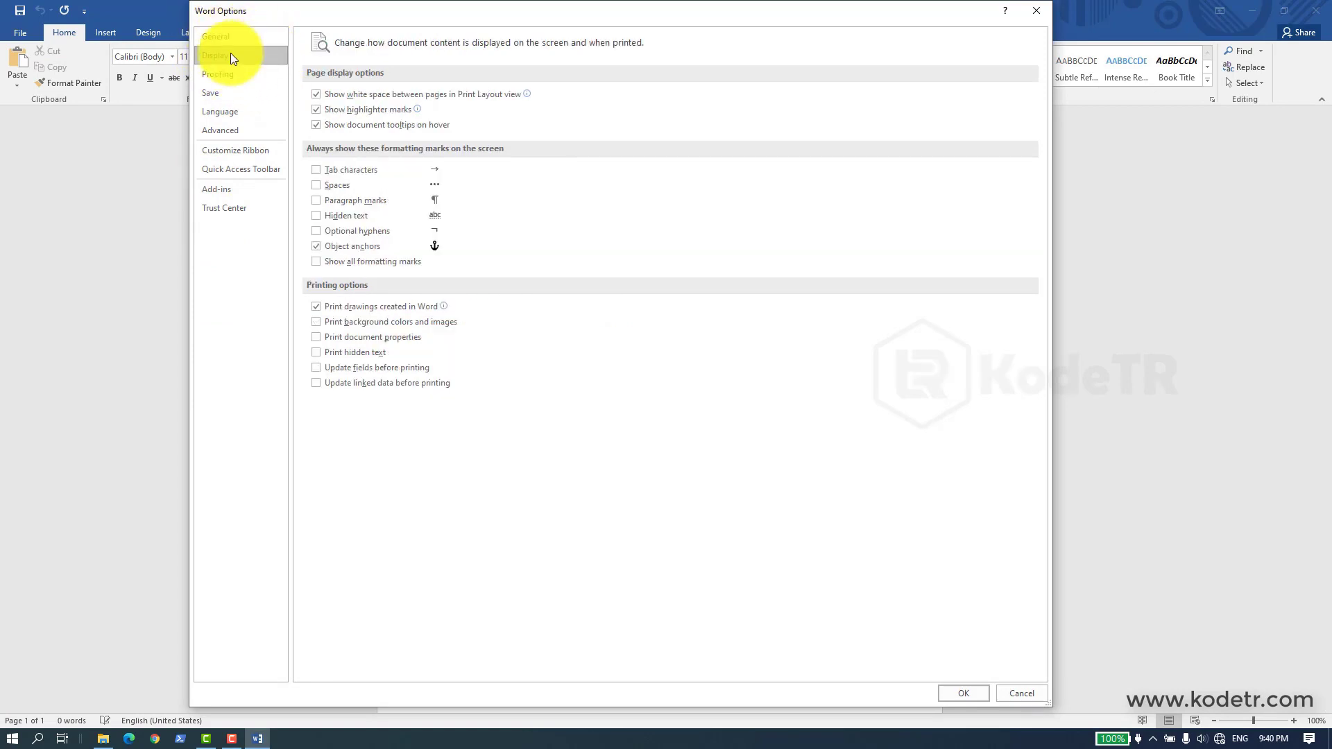
{"action": "left_click", "coordinate": [235, 79]}
{"action": "left_click", "coordinate": [224, 149]}
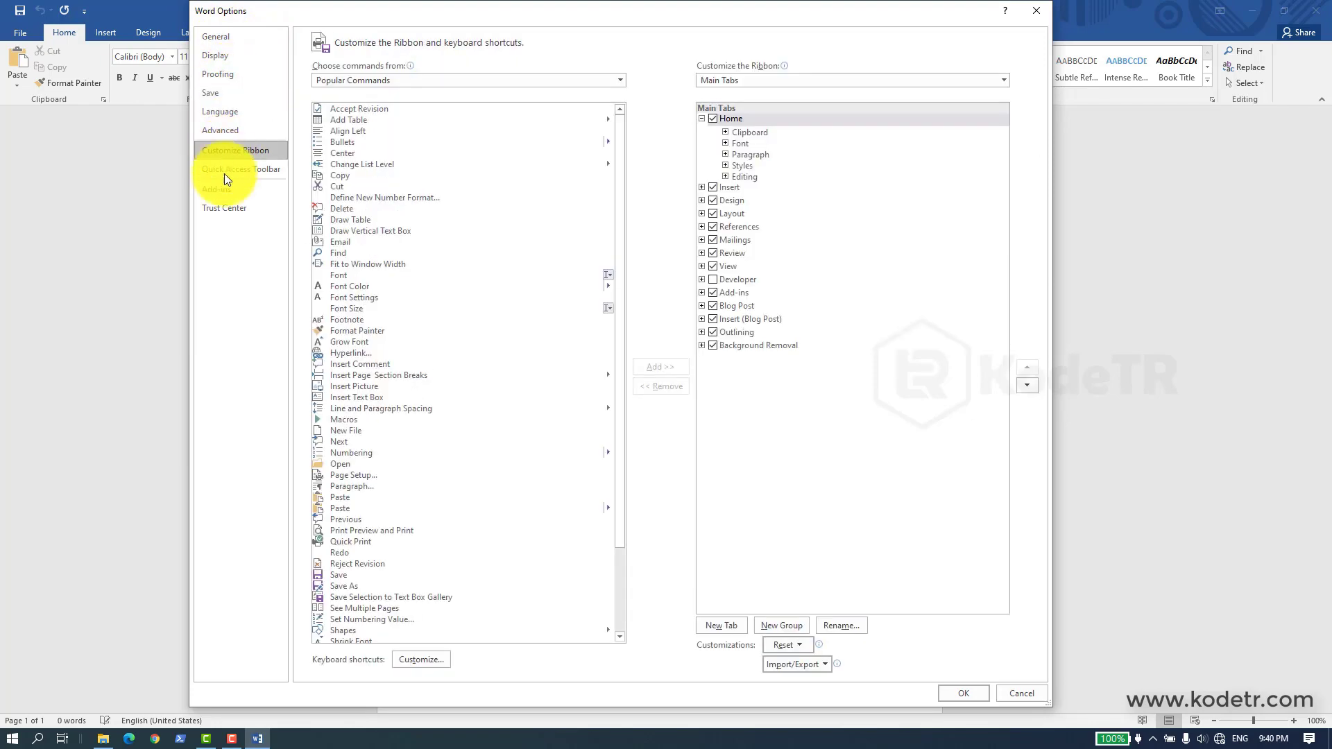
{"action": "left_click", "coordinate": [223, 189]}
{"action": "left_click", "coordinate": [223, 172]}
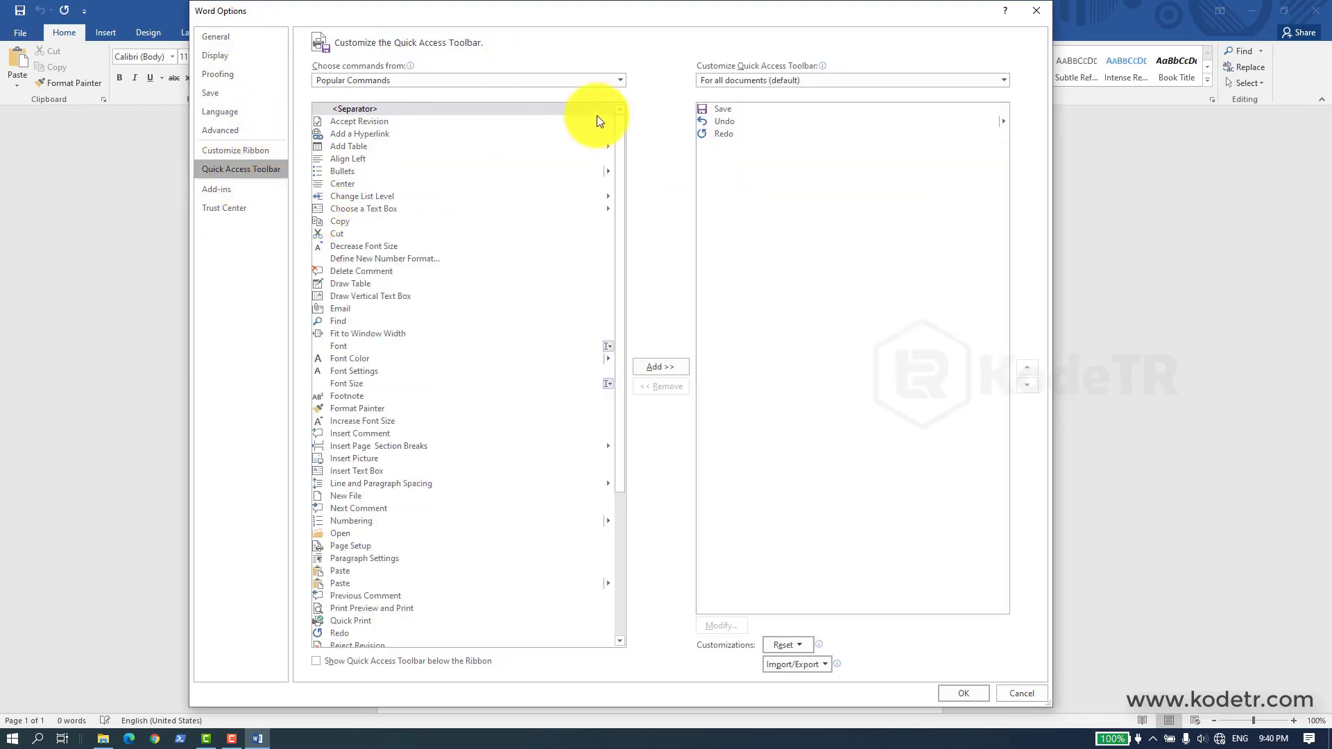
{"action": "left_click", "coordinate": [239, 154]}
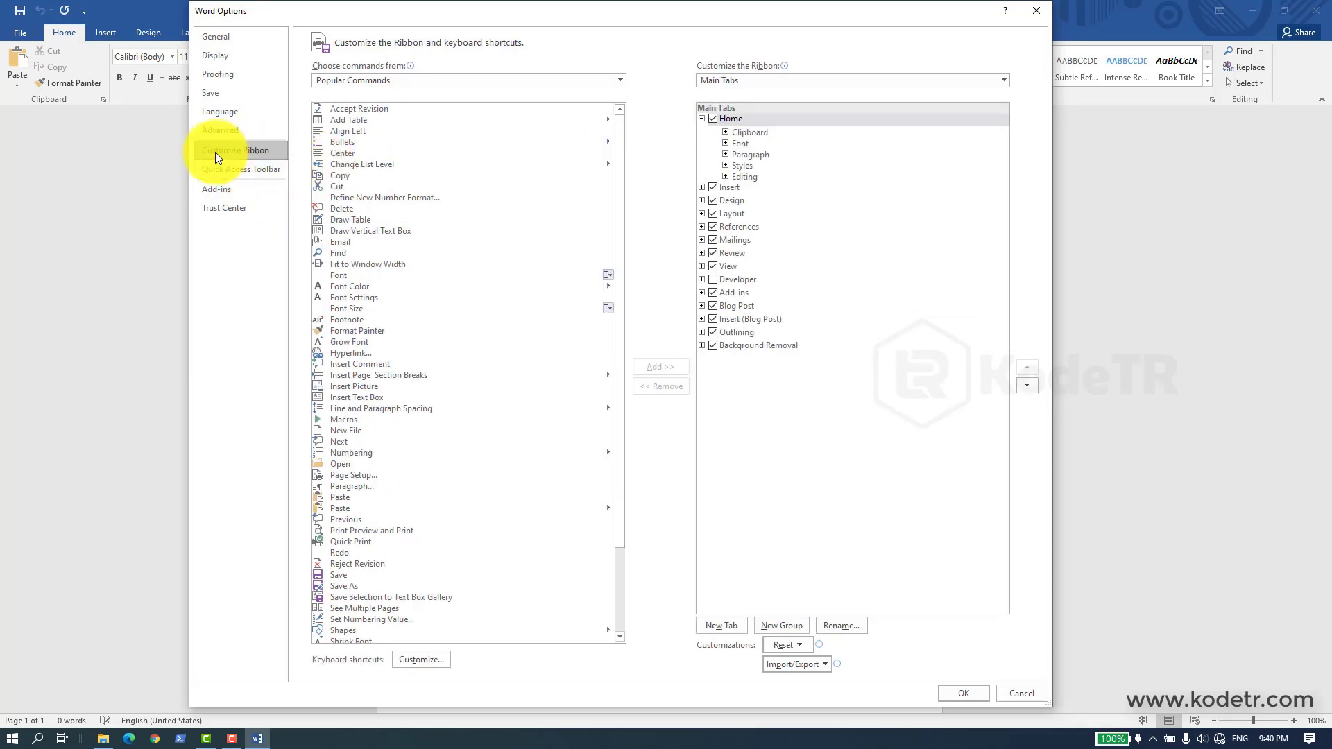
Step: Add the Format Painter command to the Quick Access Toolbar for all documents
{"action": "left_click", "coordinate": [234, 171]}
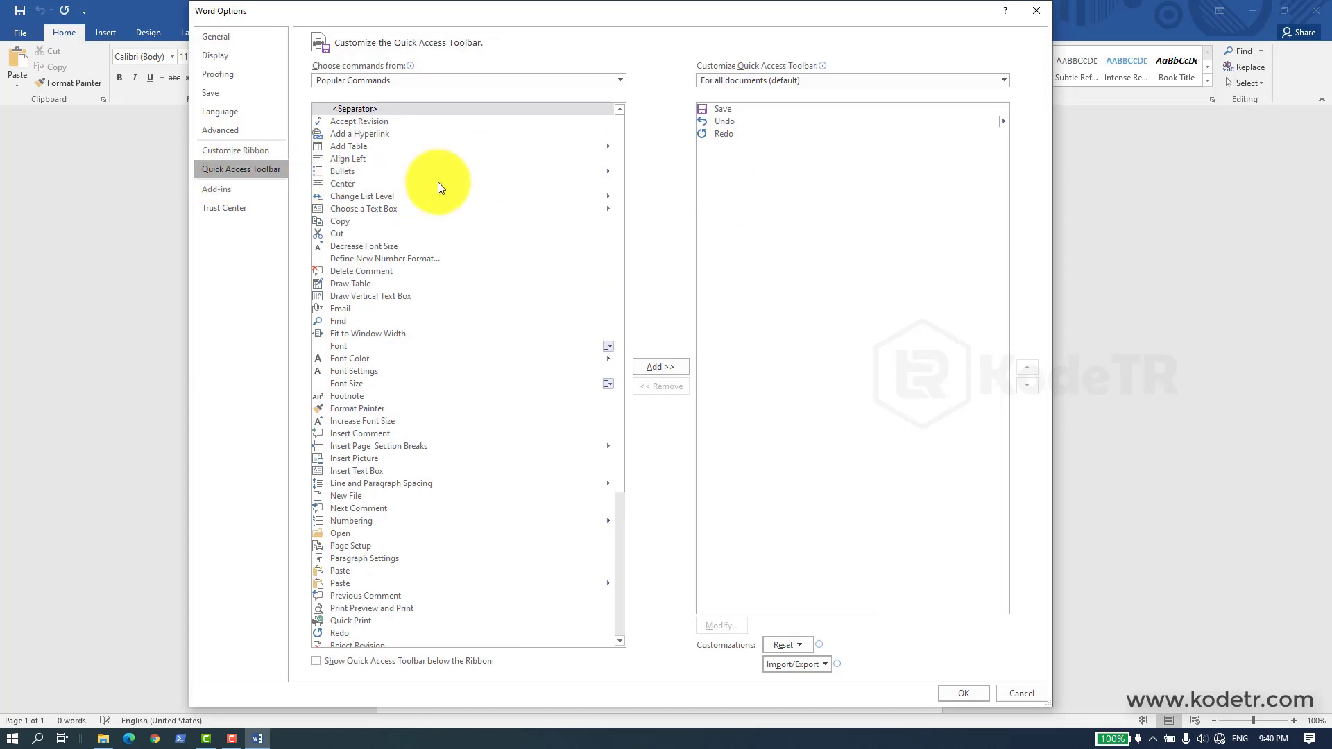
{"action": "scroll", "coordinate": [390, 253], "scroll_direction": "down", "scroll_amount": 1}
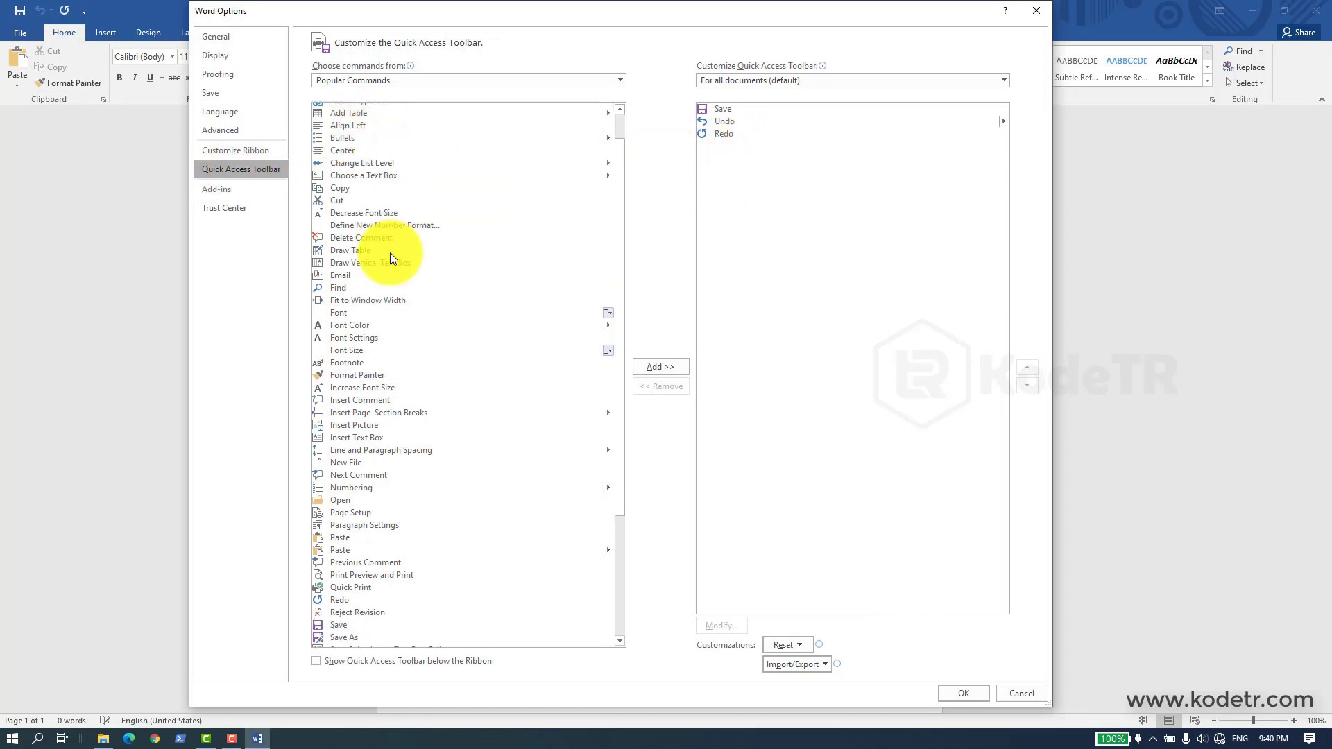
{"action": "scroll", "coordinate": [391, 253], "scroll_direction": "up", "scroll_amount": 1}
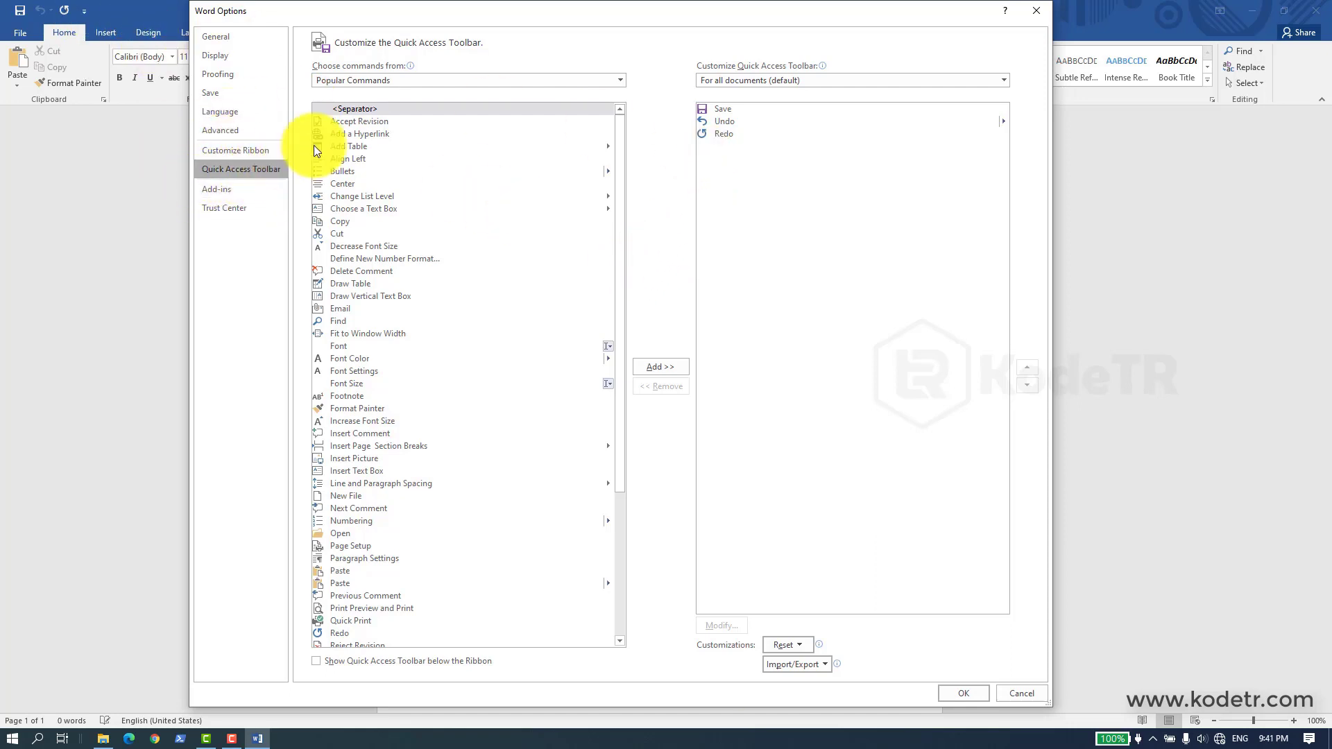
{"action": "scroll", "coordinate": [368, 270], "scroll_direction": "down", "scroll_amount": 2}
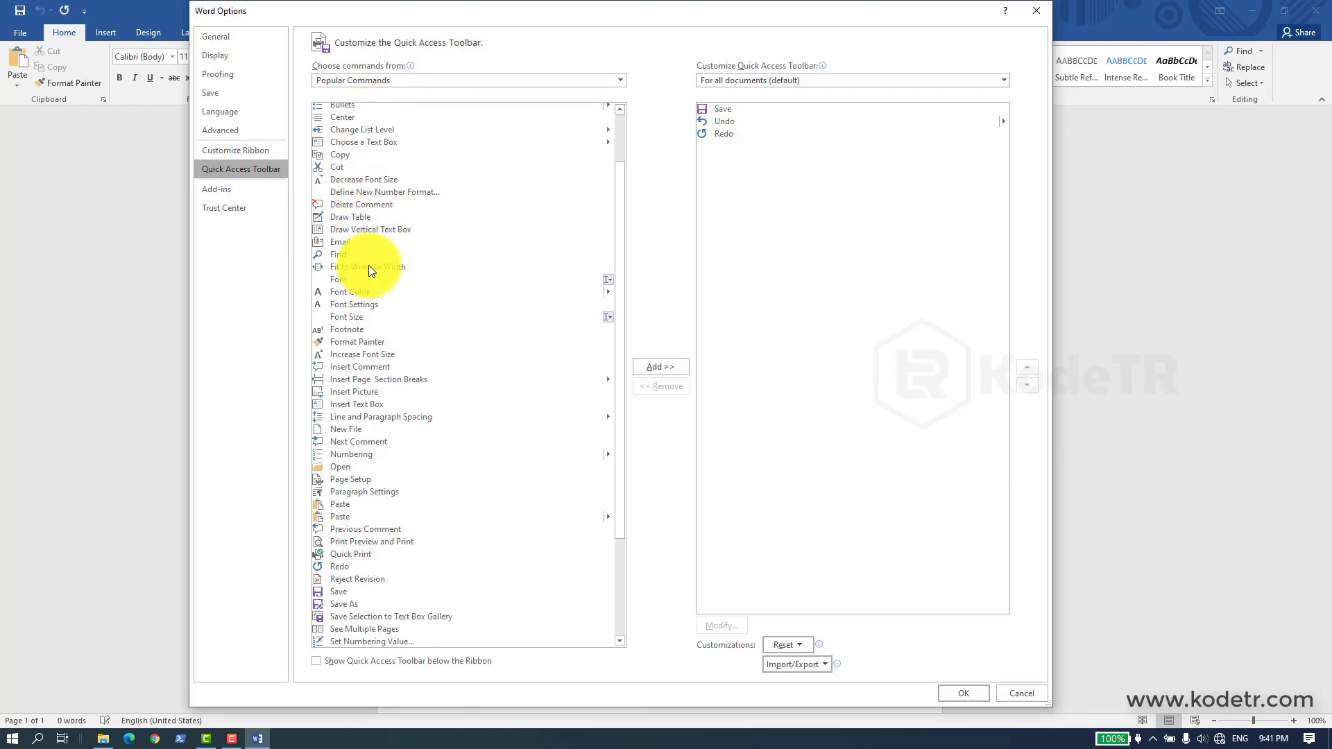
{"action": "left_click", "coordinate": [357, 342]}
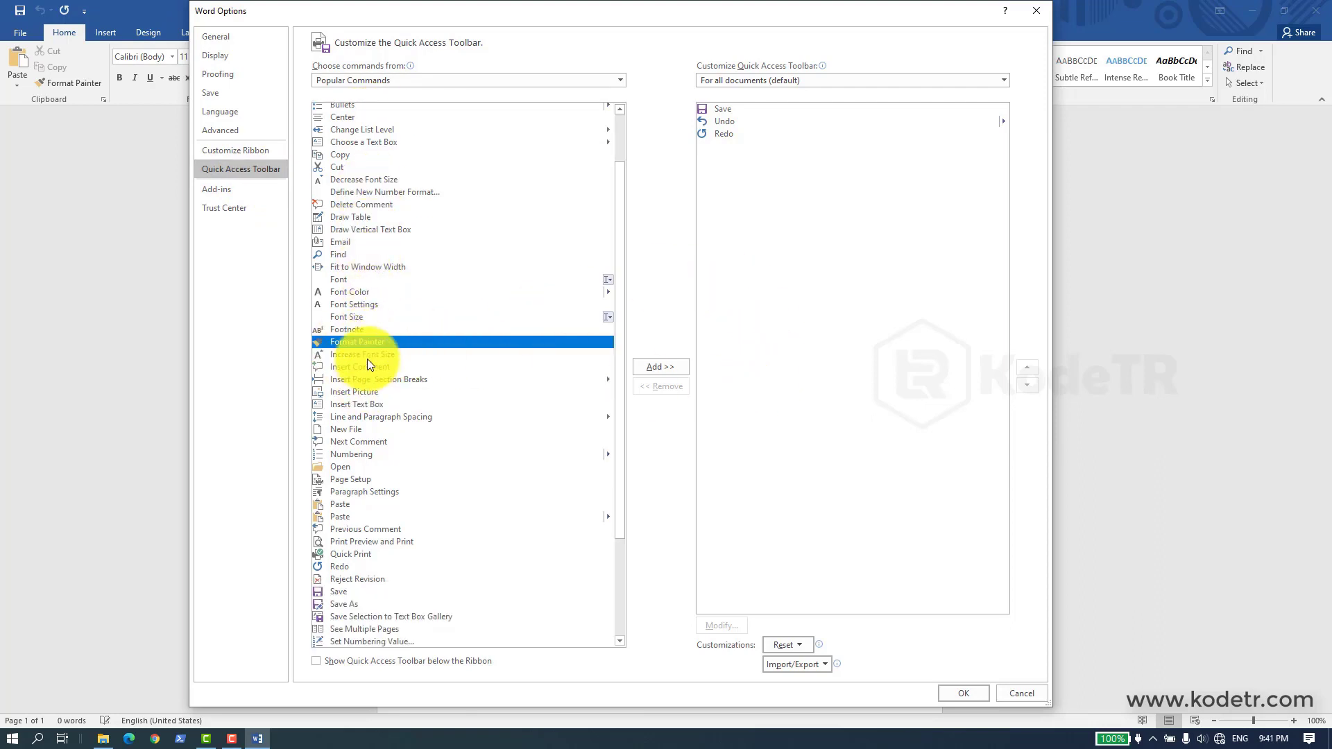
{"action": "left_click", "coordinate": [664, 367]}
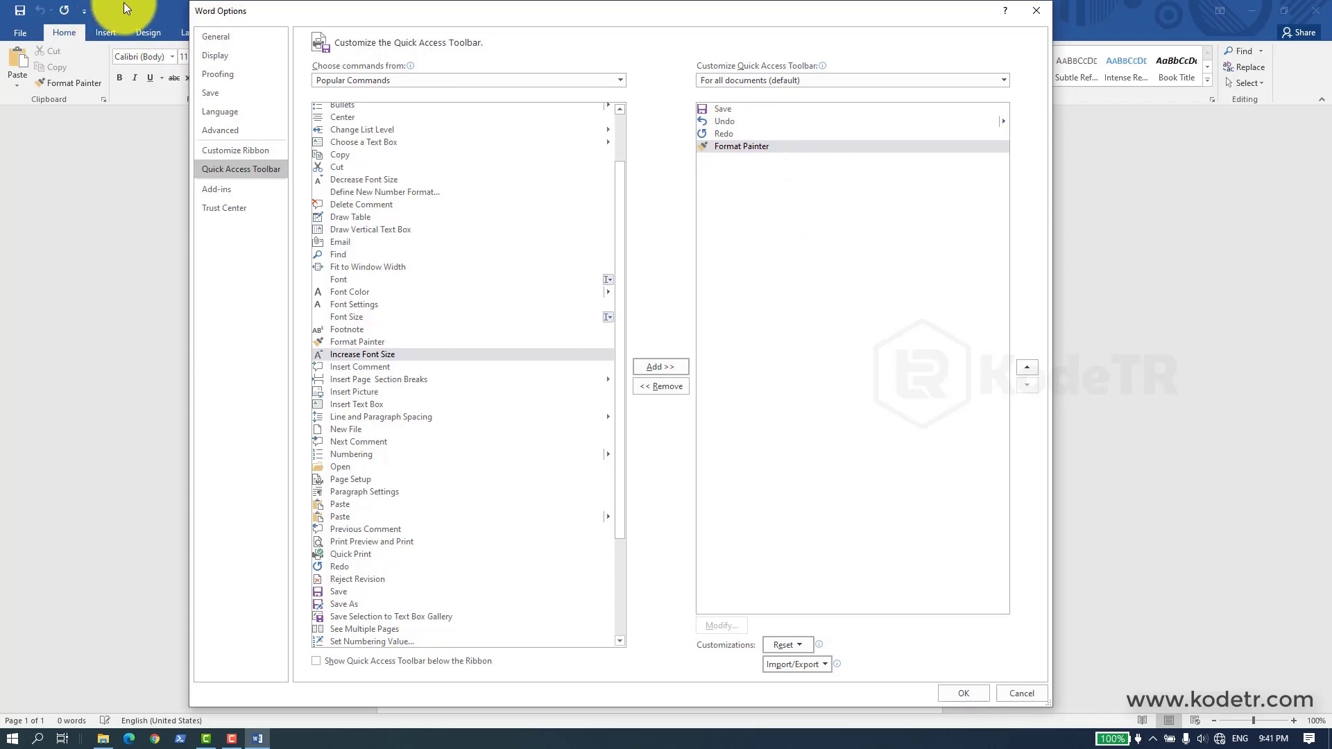
{"action": "left_click", "coordinate": [966, 693]}
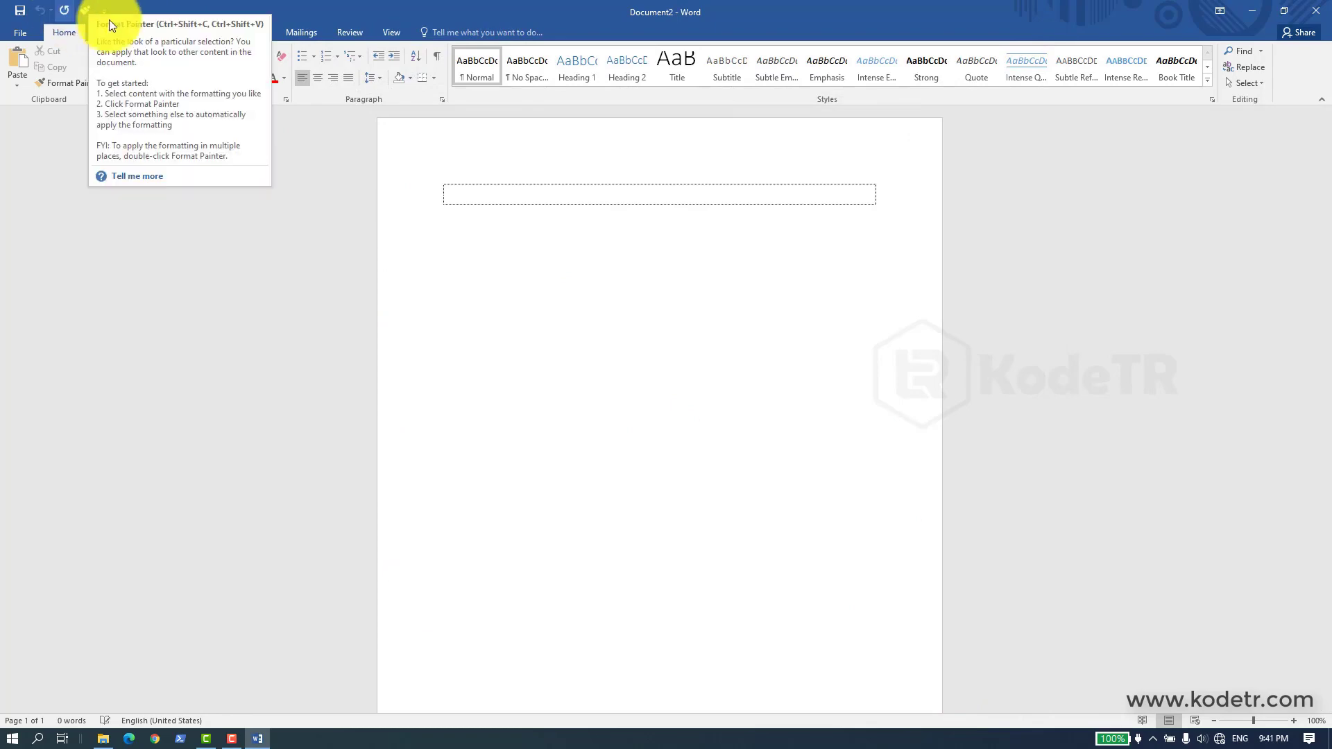
Step: Remove the Format Painter command from the Quick Access Toolbar again
{"action": "left_click", "coordinate": [23, 32]}
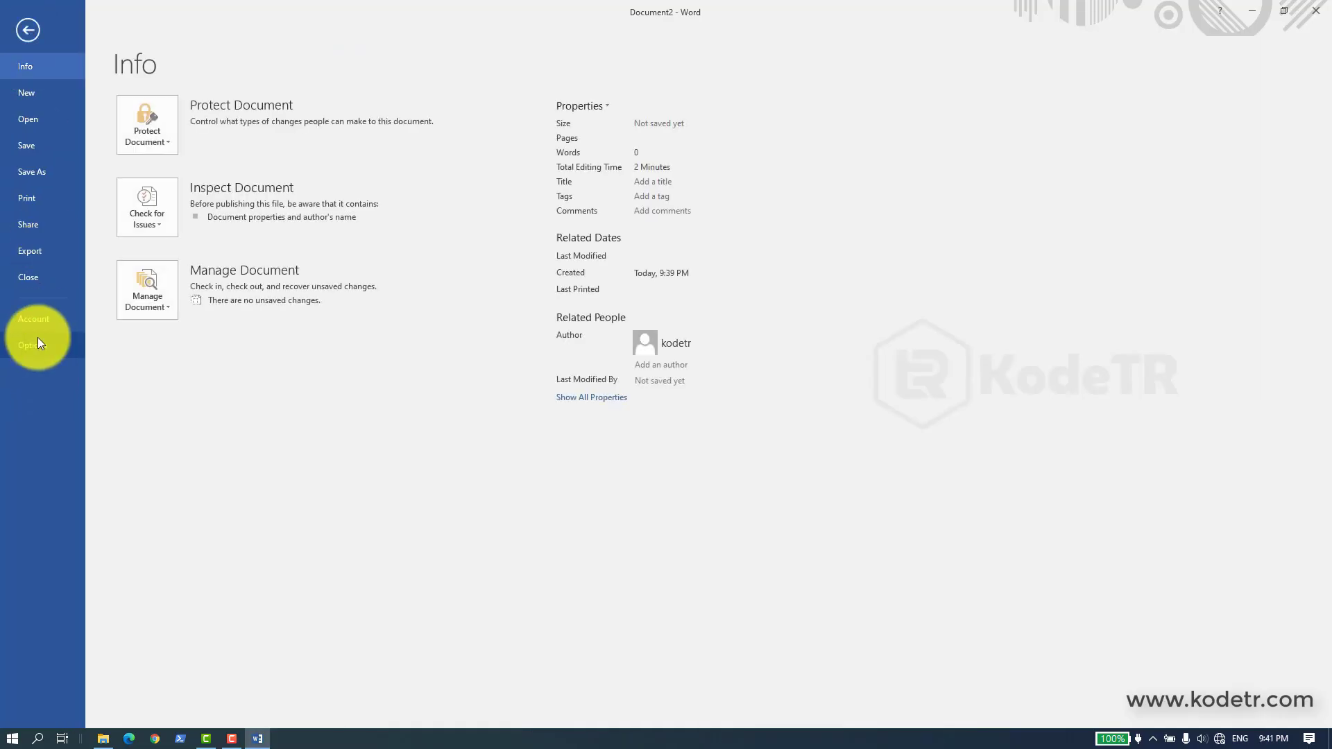
{"action": "left_click", "coordinate": [38, 337]}
{"action": "left_click", "coordinate": [216, 169]}
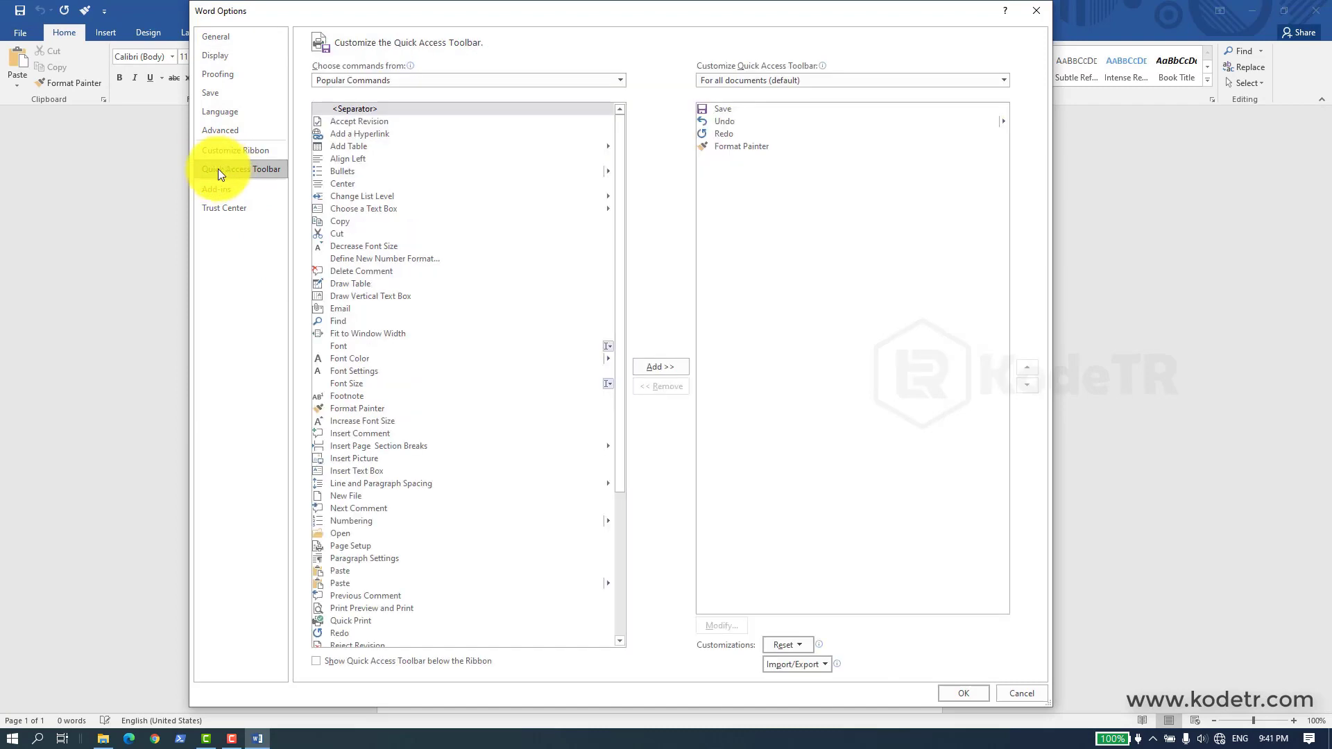
{"action": "left_click", "coordinate": [756, 147]}
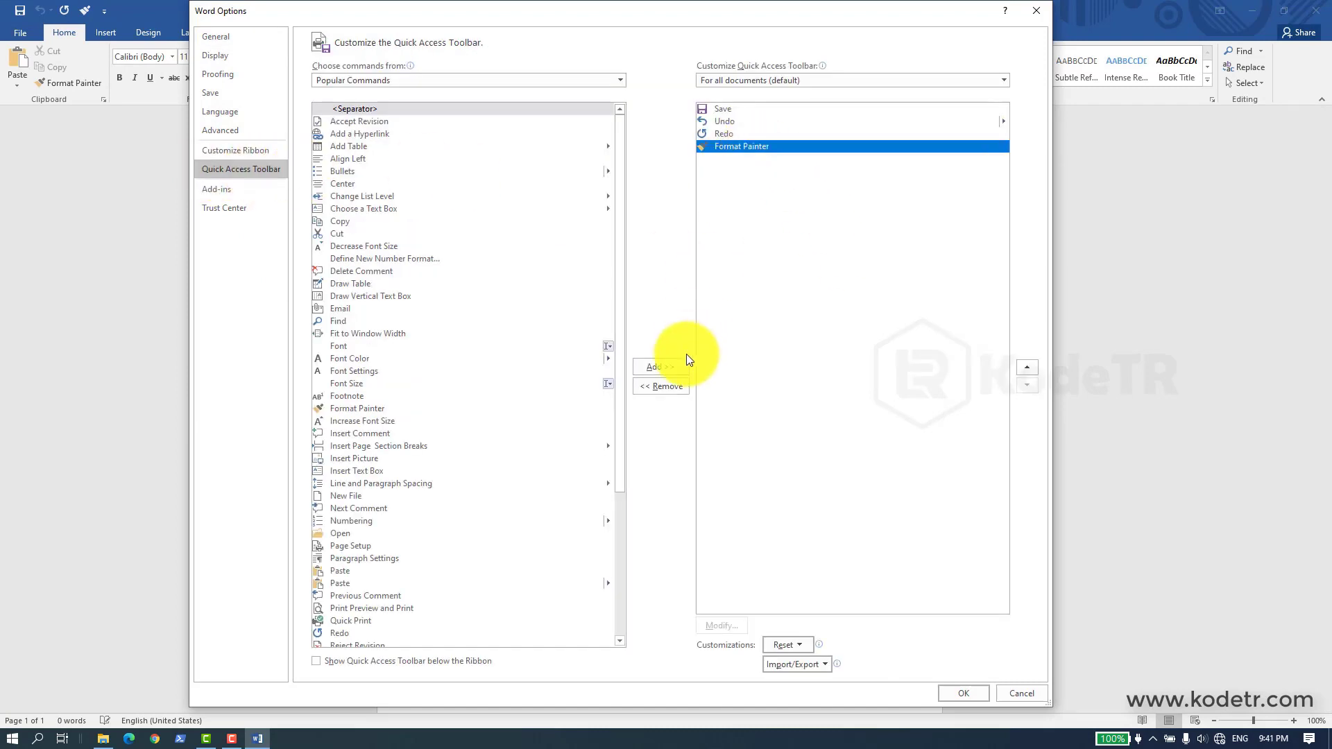
{"action": "left_click", "coordinate": [667, 389]}
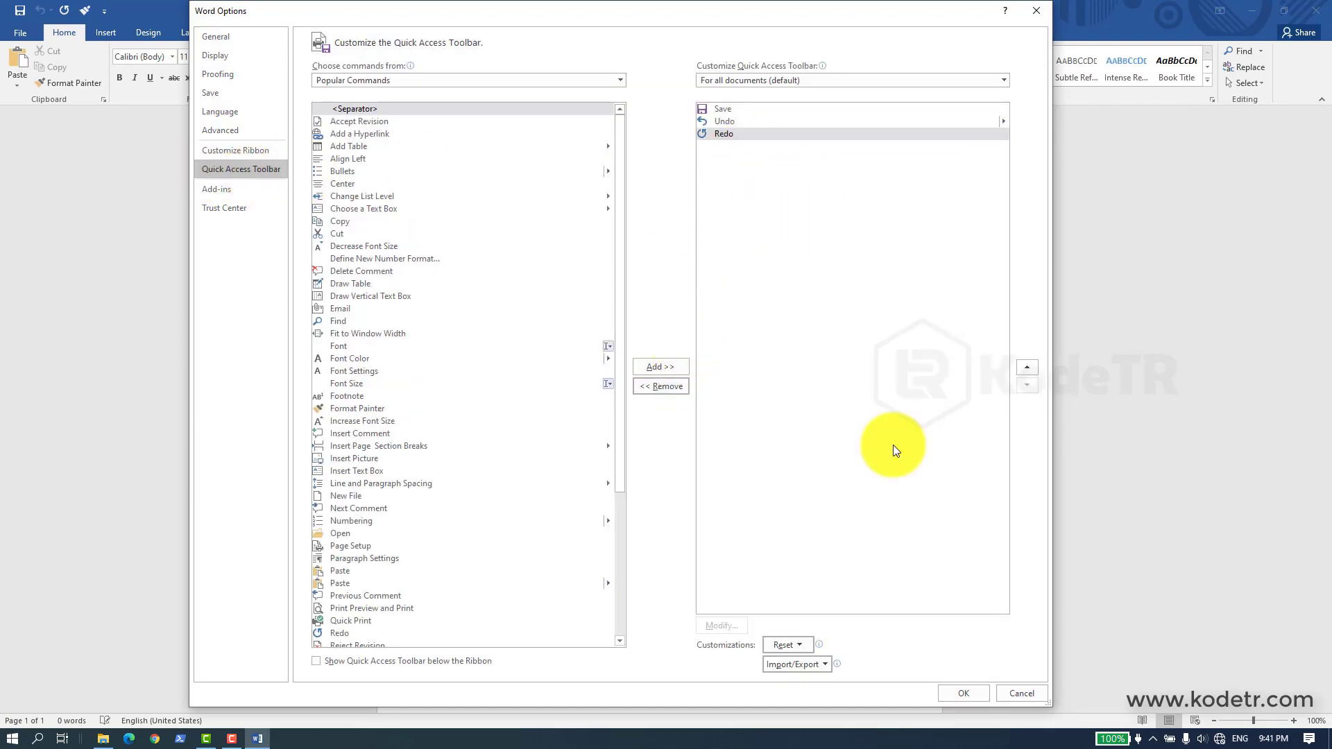
{"action": "left_click", "coordinate": [968, 697]}
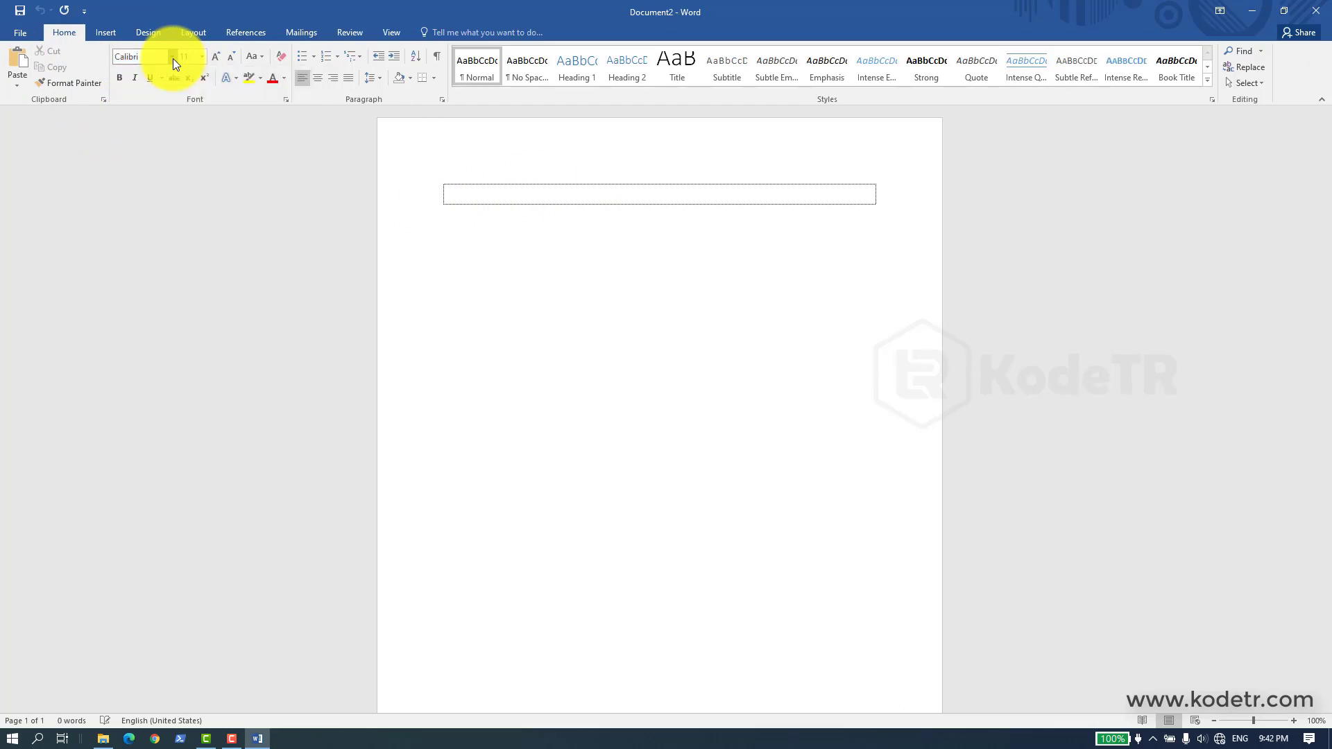
Step: Enter the text "Dokument rahasia" in the blank document
{"action": "left_click", "coordinate": [173, 58]}
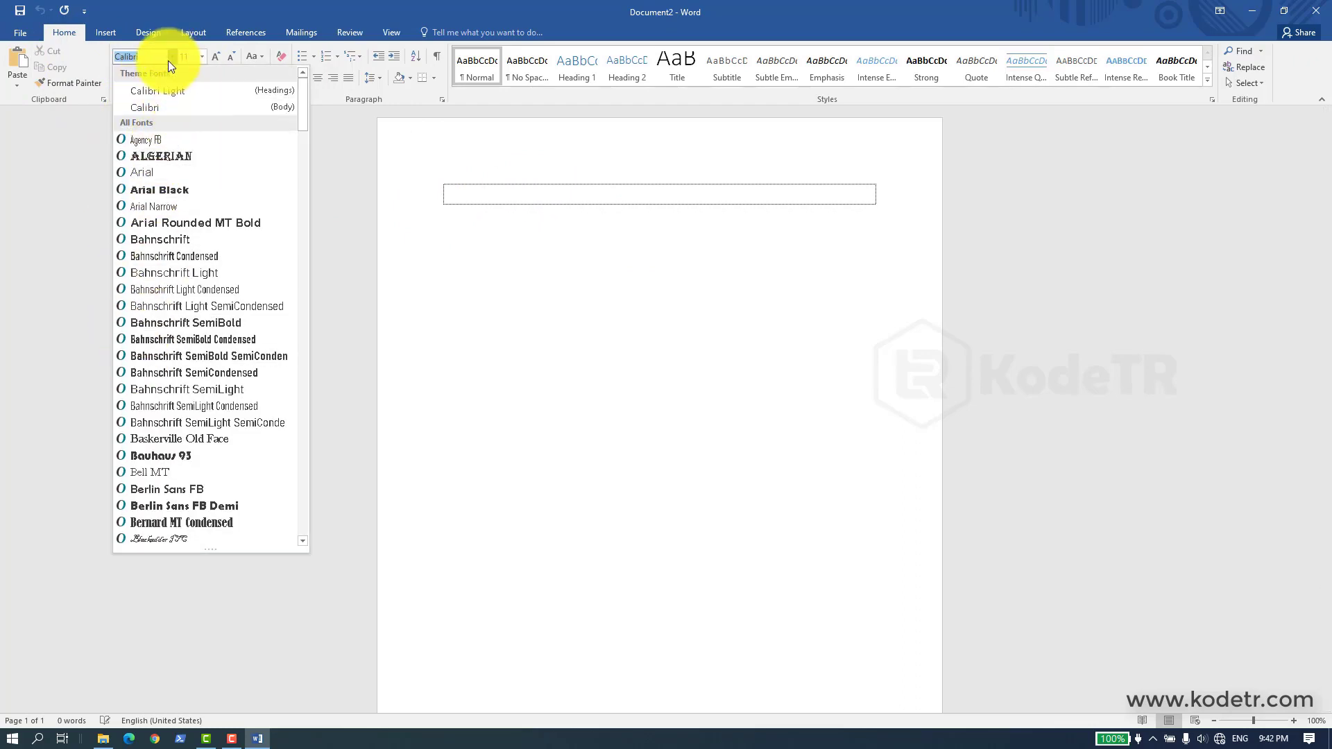
{"action": "left_click", "coordinate": [172, 56]}
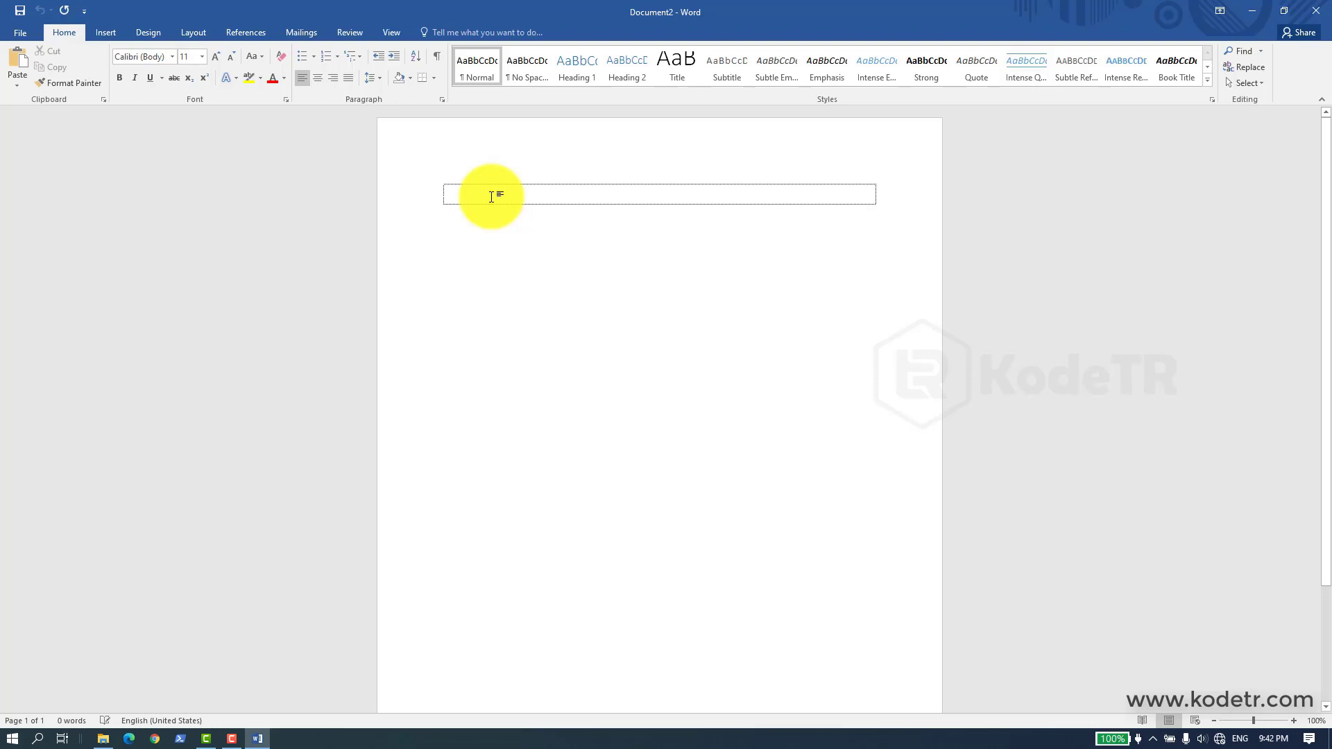
{"action": "type", "text": "ok"}
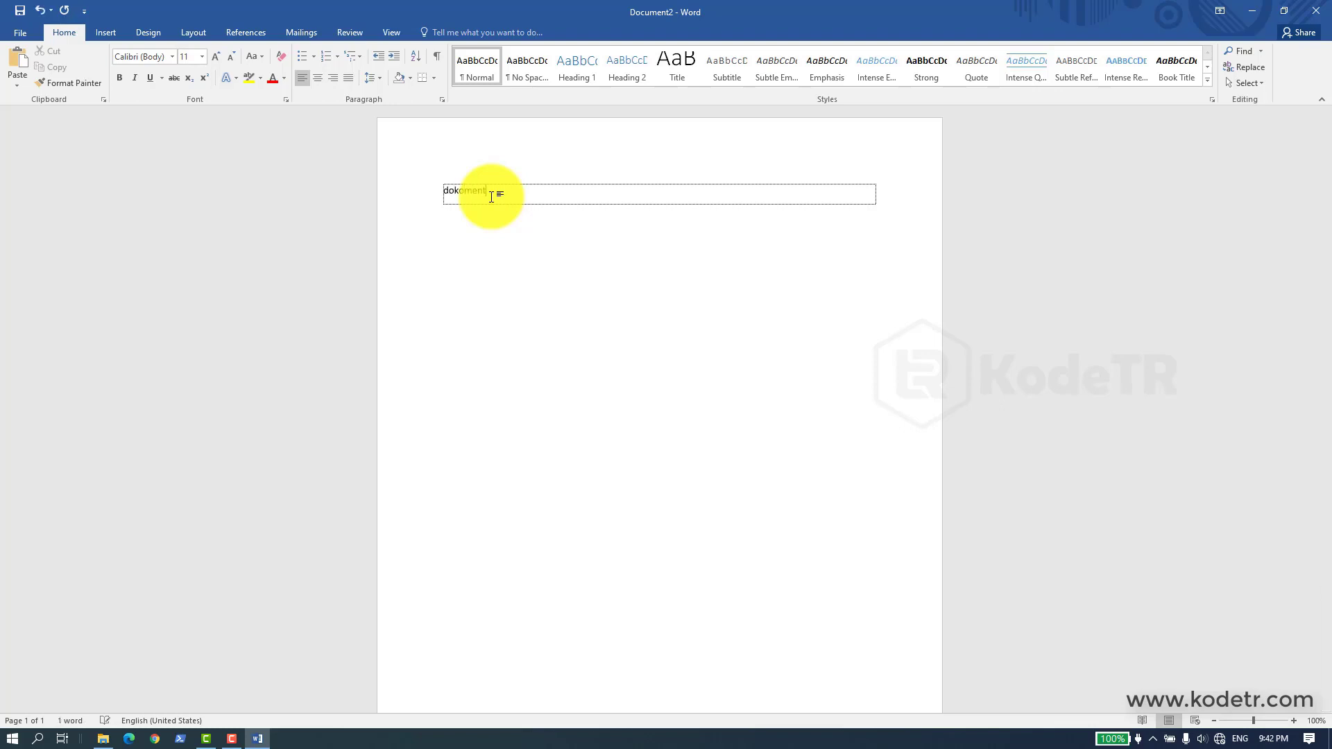
{"action": "type", "text": "oment"}
{"action": "type", "text": " d"}
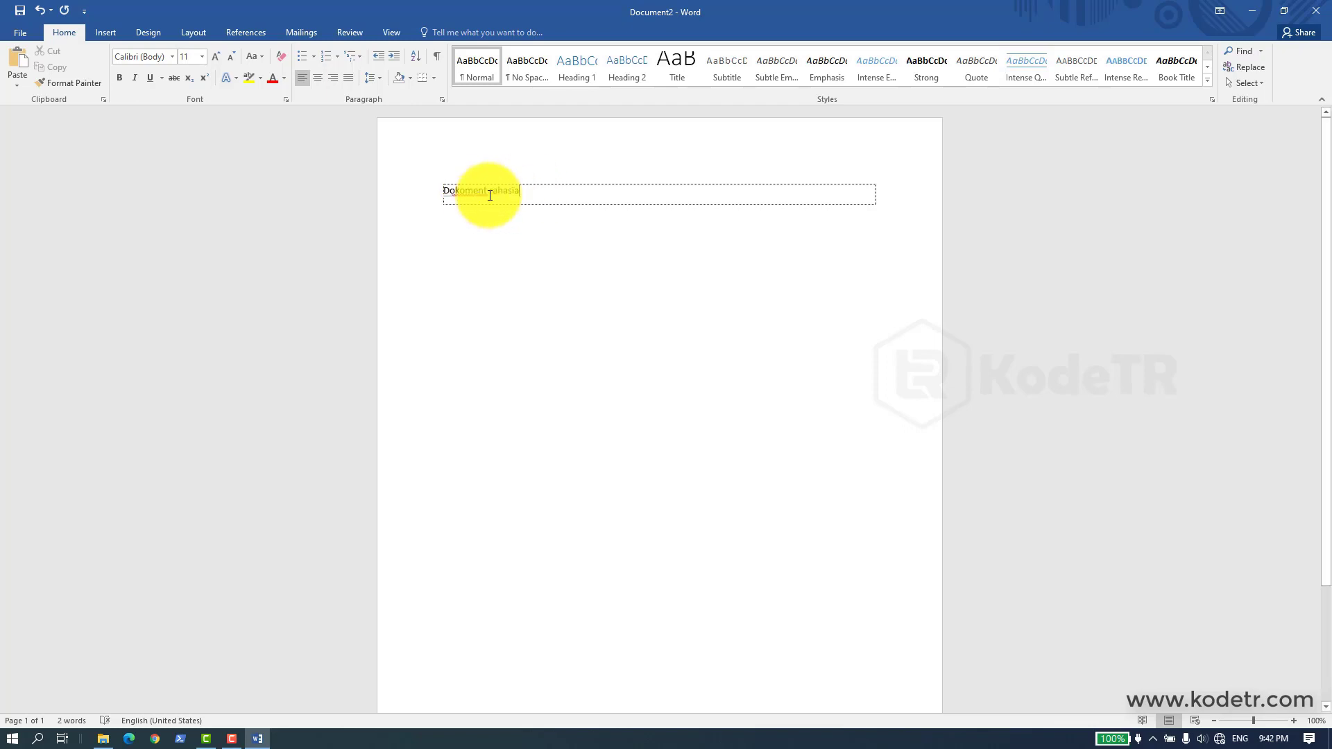
{"action": "left_click", "coordinate": [464, 192]}
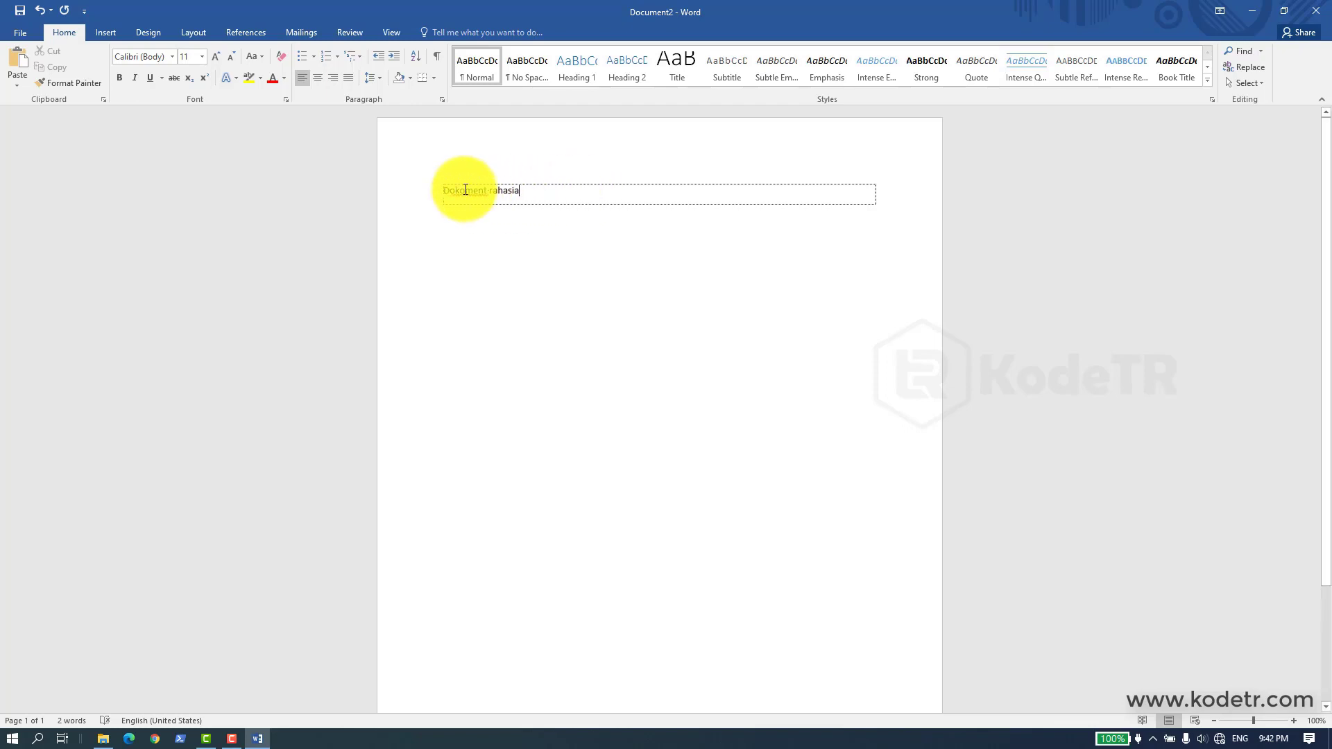
{"action": "type", "text": "u"}
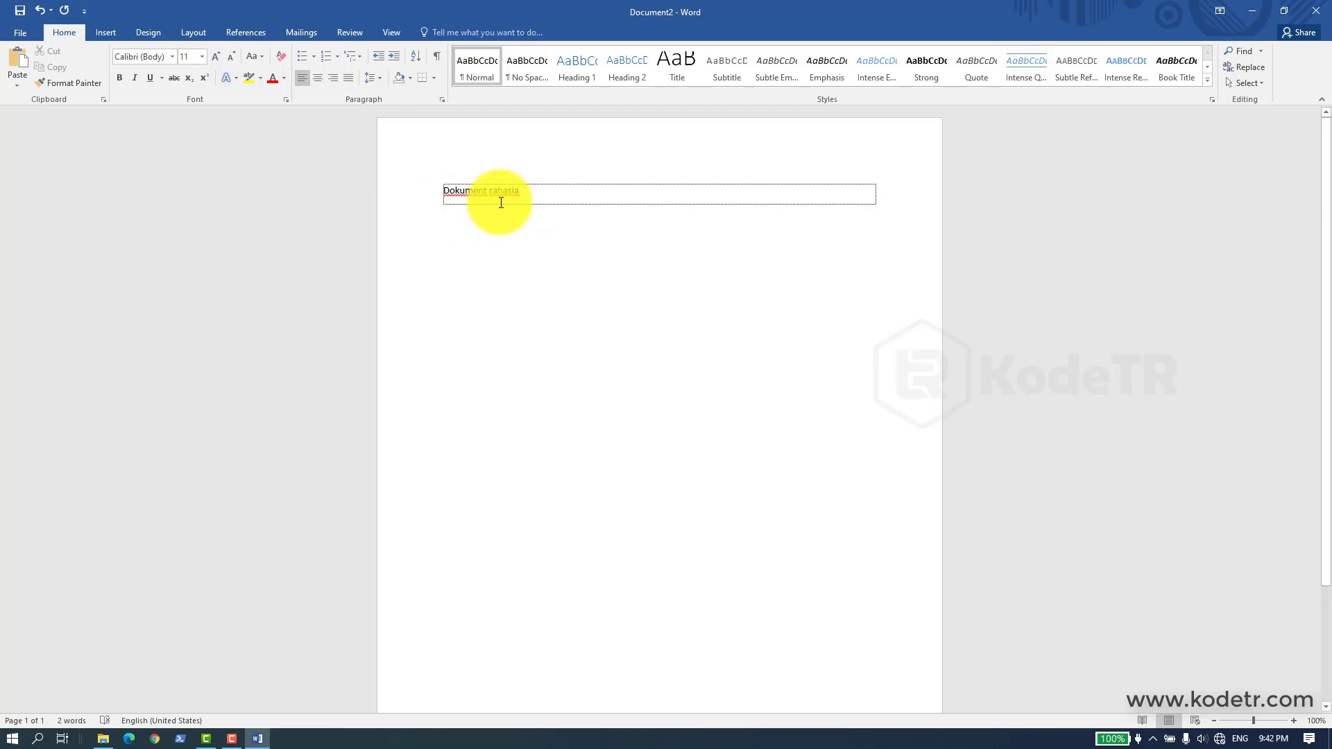
{"action": "left_click", "coordinate": [388, 177]}
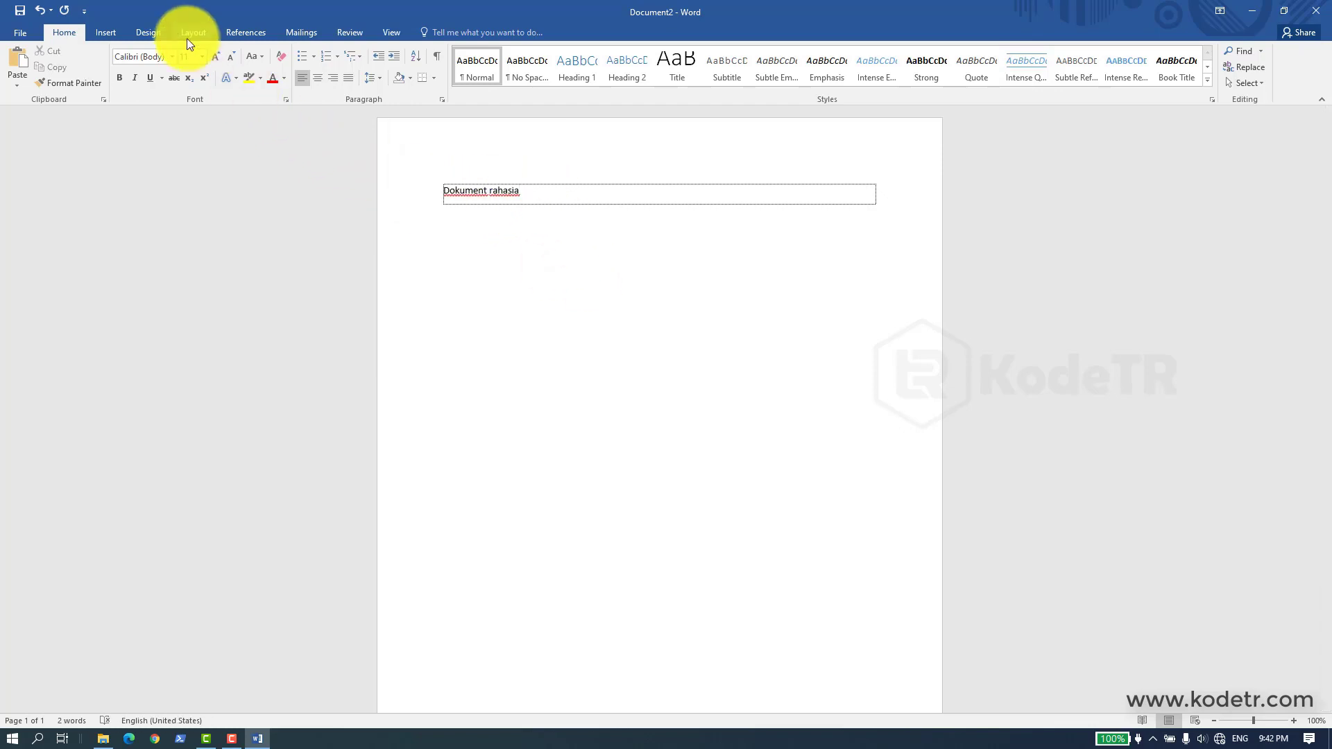
{"action": "left_click", "coordinate": [579, 180]}
{"action": "left_click_drag", "start_coordinate": [533, 191], "coordinate": [433, 194]}
{"action": "left_click", "coordinate": [550, 197]}
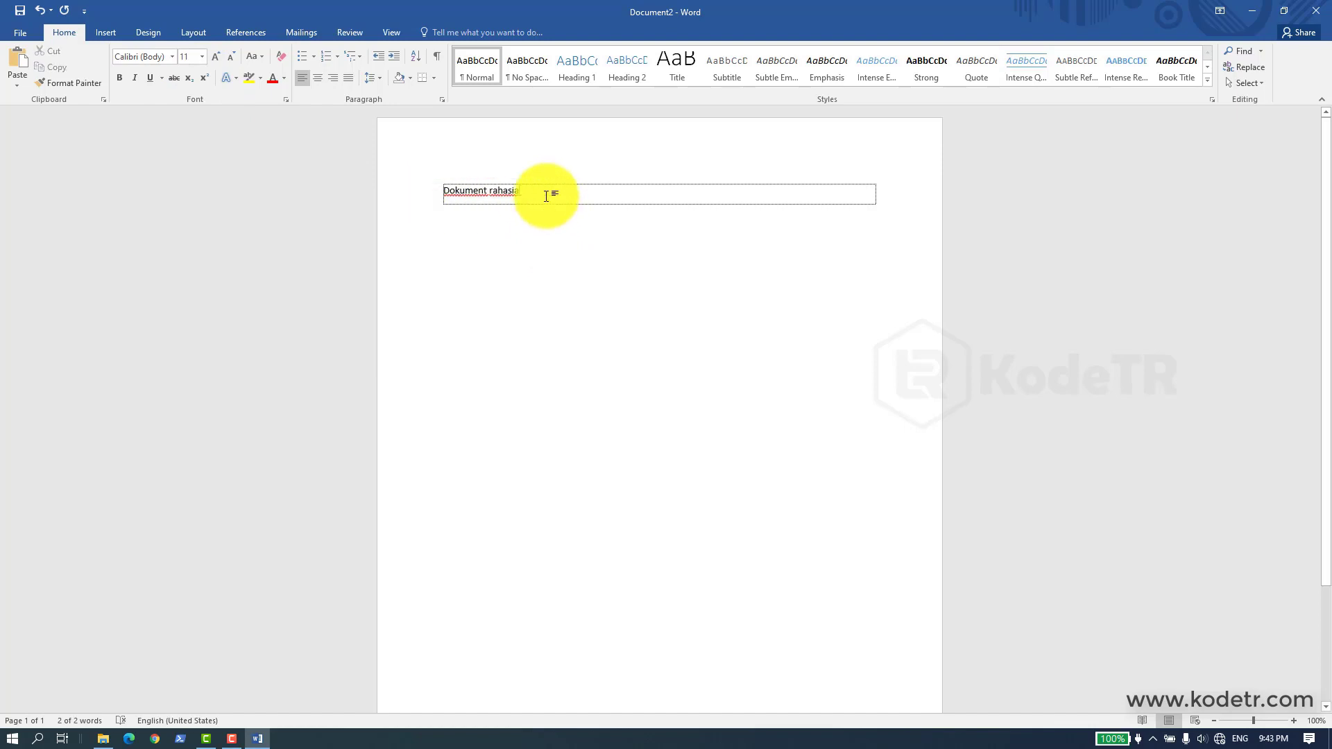
{"action": "left_click_drag", "start_coordinate": [550, 196], "coordinate": [431, 193]}
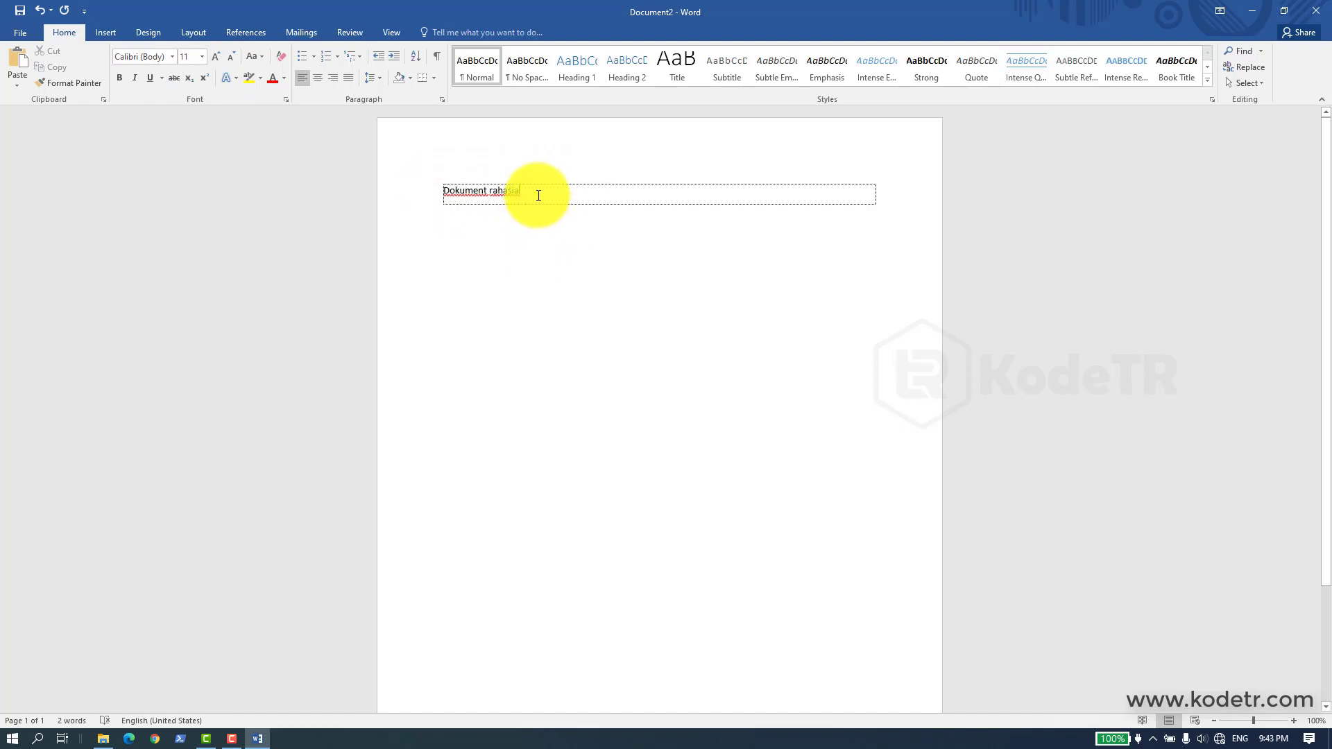
{"action": "left_click_drag", "start_coordinate": [538, 193], "coordinate": [440, 198]}
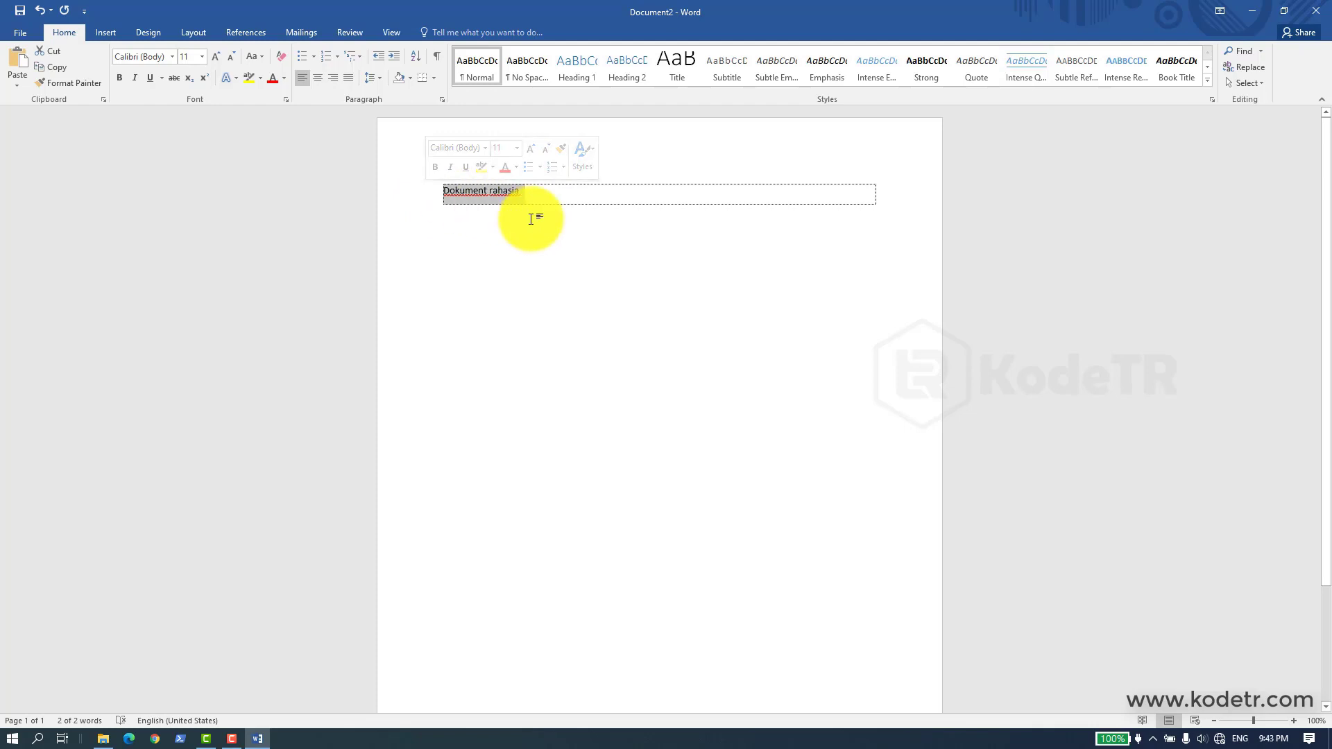
{"action": "left_click", "coordinate": [545, 195]}
Step: Set the whole "Dokument rahasia" text to the Algerian font at size 20
{"action": "key", "text": "ctrl+a"}
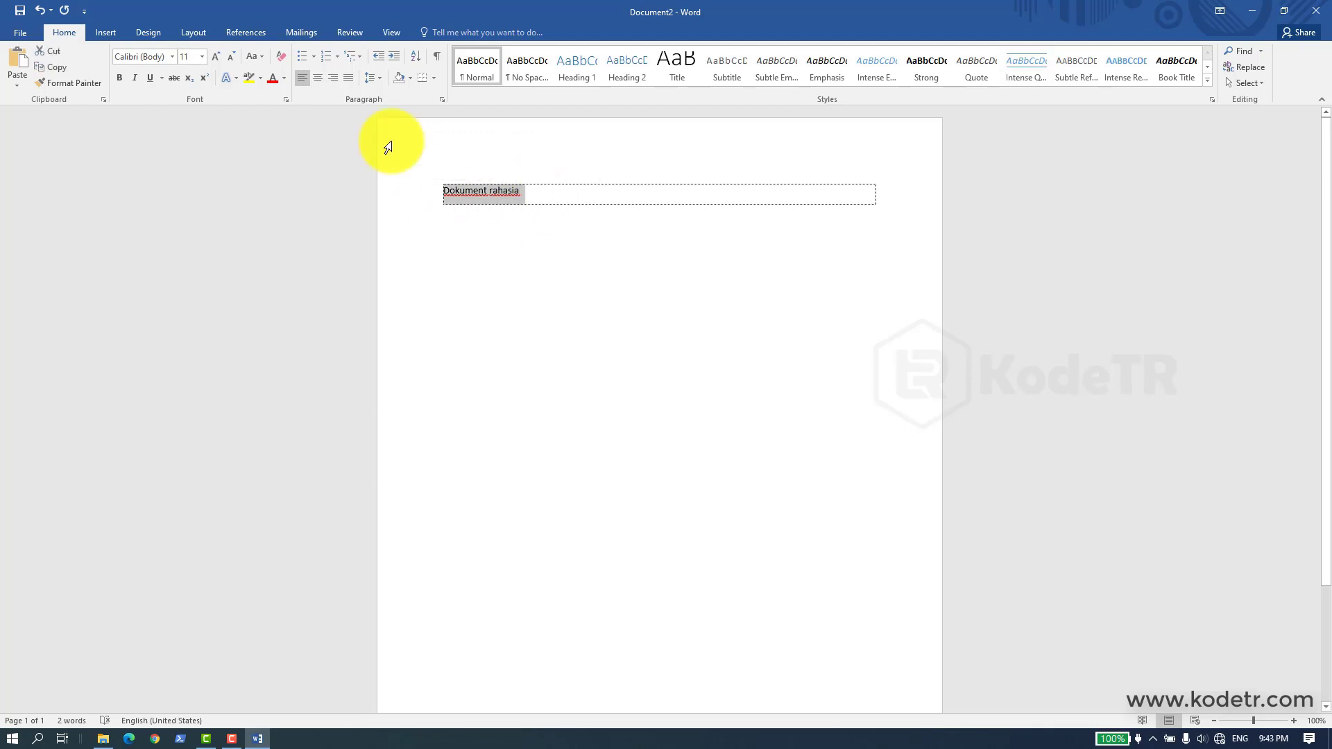
{"action": "left_click", "coordinate": [172, 55]}
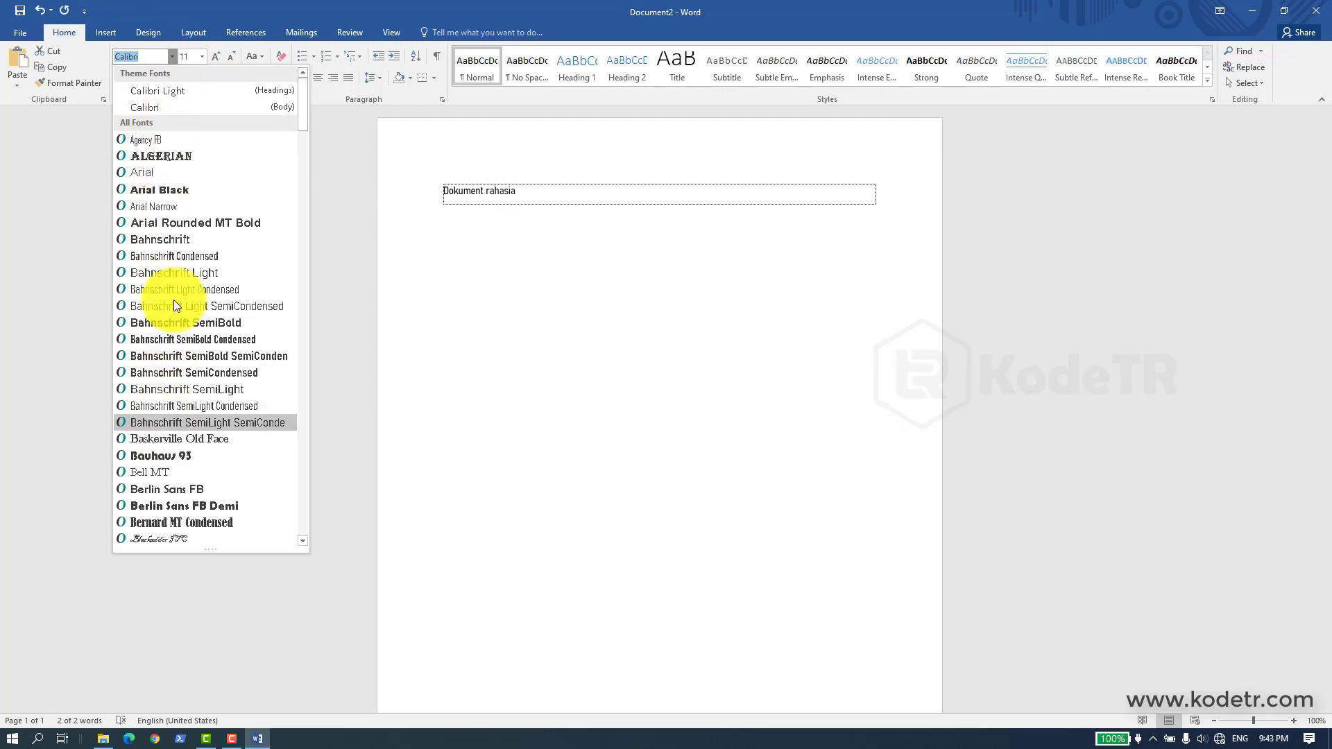
{"action": "scroll", "coordinate": [175, 241], "scroll_direction": "down", "scroll_amount": 20}
{"action": "scroll", "coordinate": [182, 239], "scroll_direction": "up", "scroll_amount": 20}
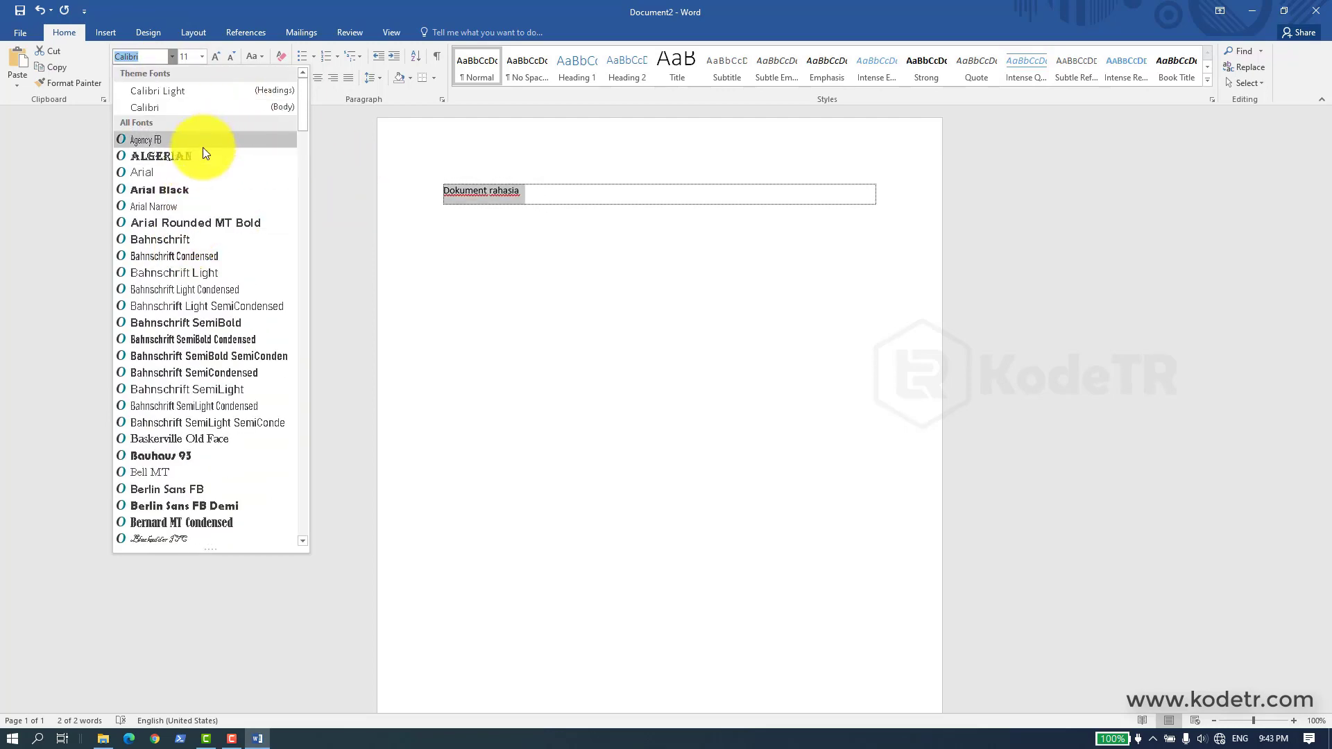
{"action": "left_click", "coordinate": [173, 159]}
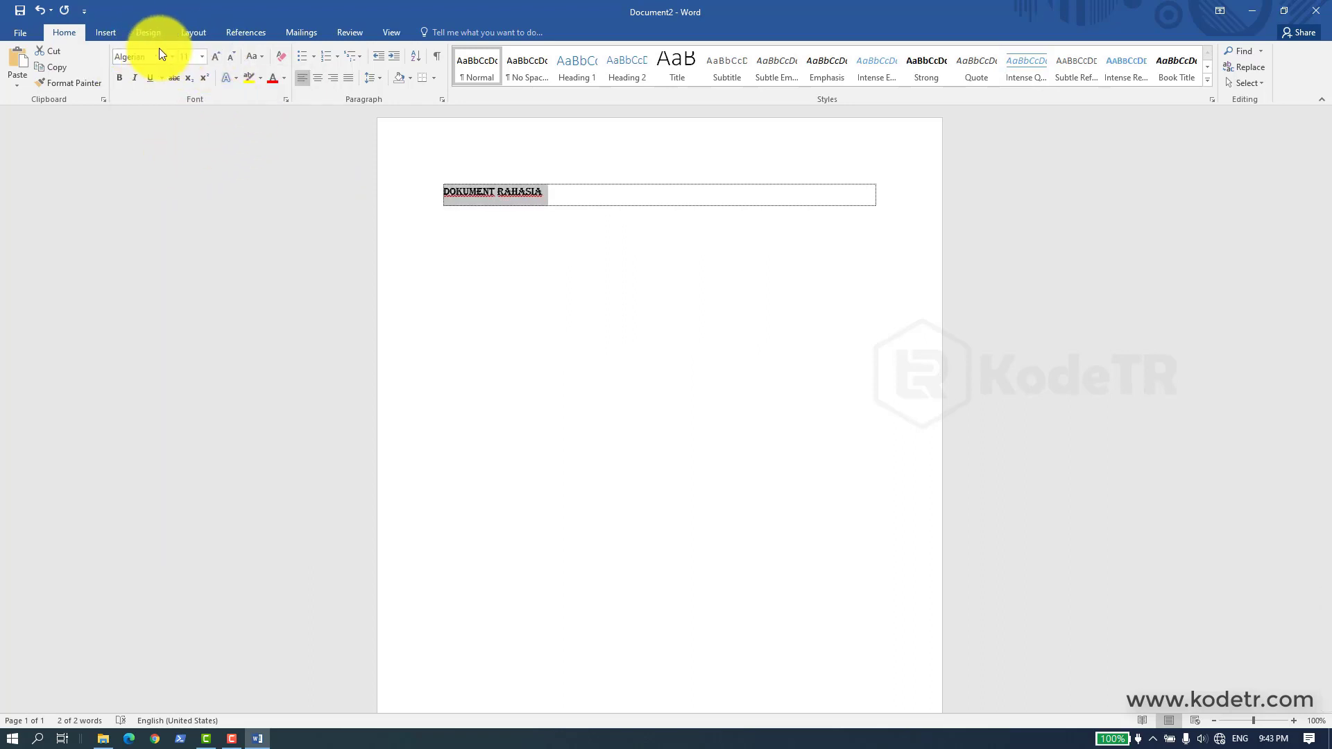
{"action": "left_click", "coordinate": [202, 57]}
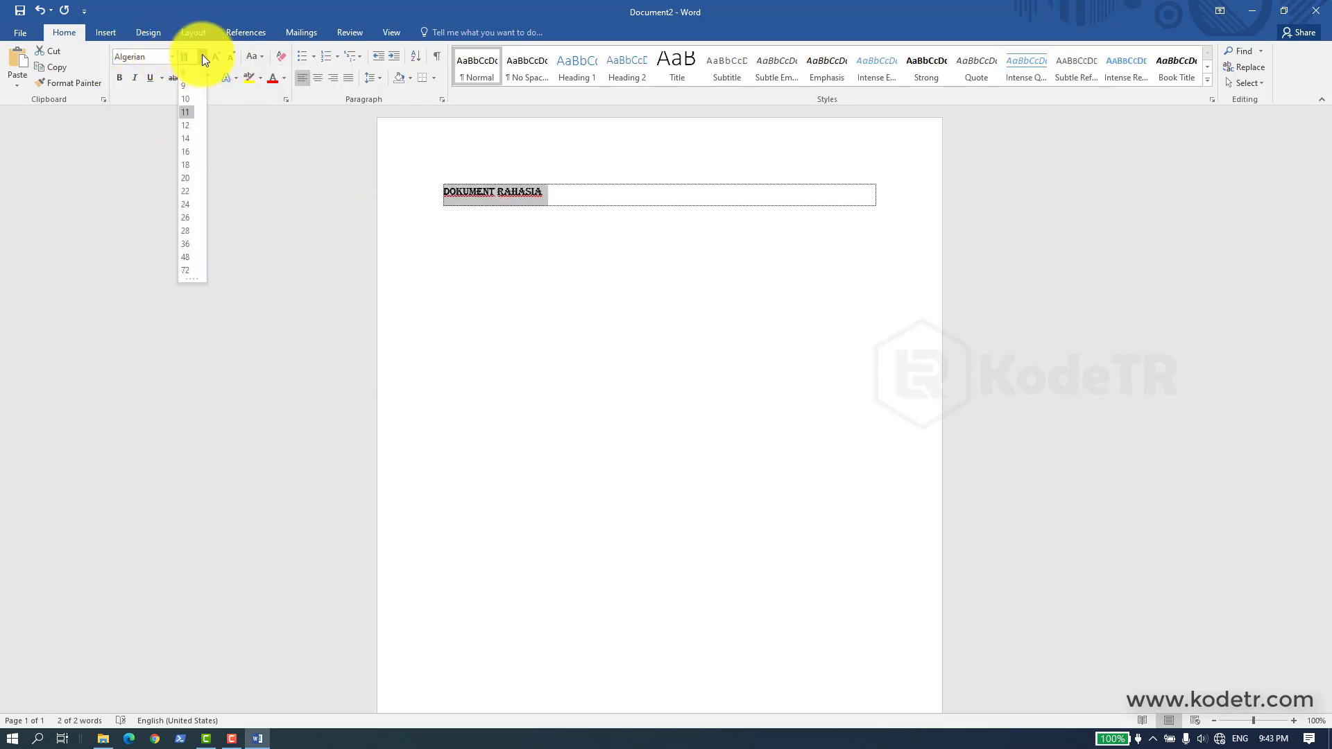
{"action": "left_click", "coordinate": [193, 177]}
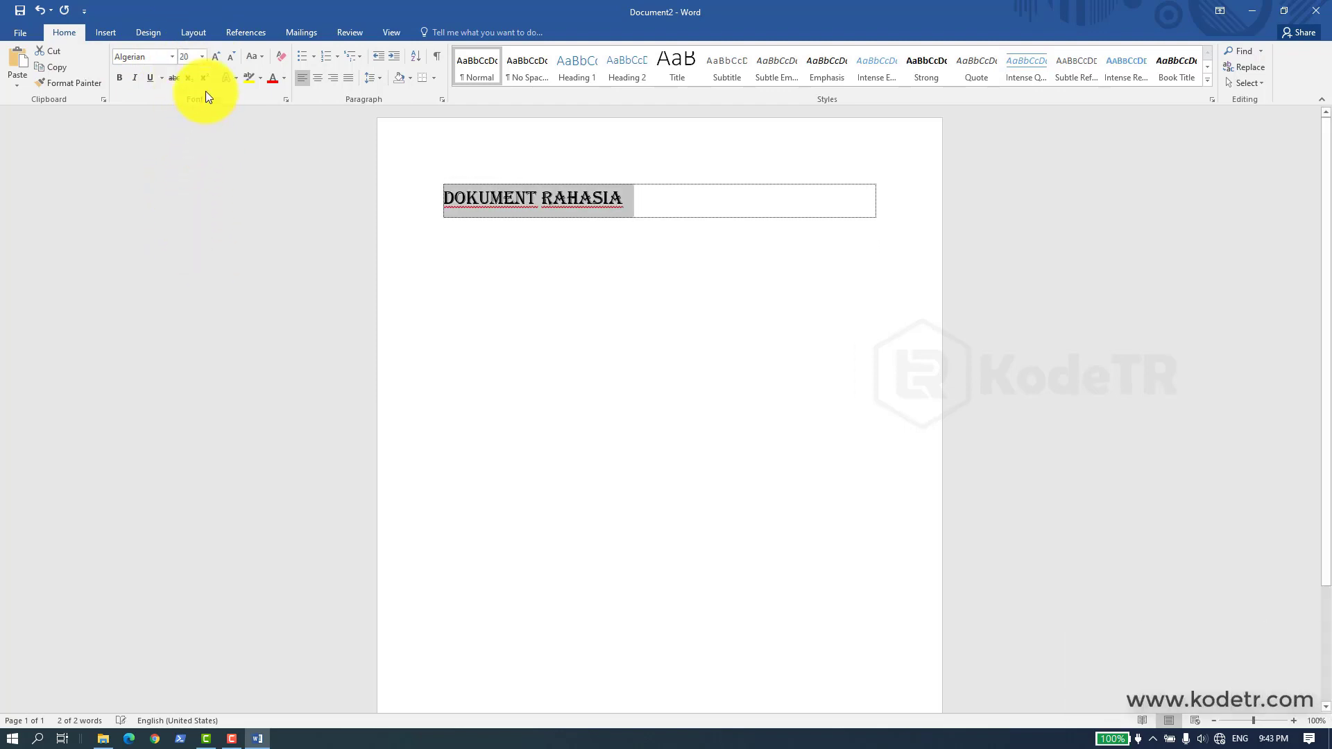
Step: Increase and decrease the selected text's font size in steps, finishing at 22
{"action": "left_click", "coordinate": [216, 58]}
{"action": "left_click", "coordinate": [215, 58]}
{"action": "left_click", "coordinate": [215, 58]}
{"action": "left_click", "coordinate": [231, 58]}
{"action": "left_click", "coordinate": [231, 58]}
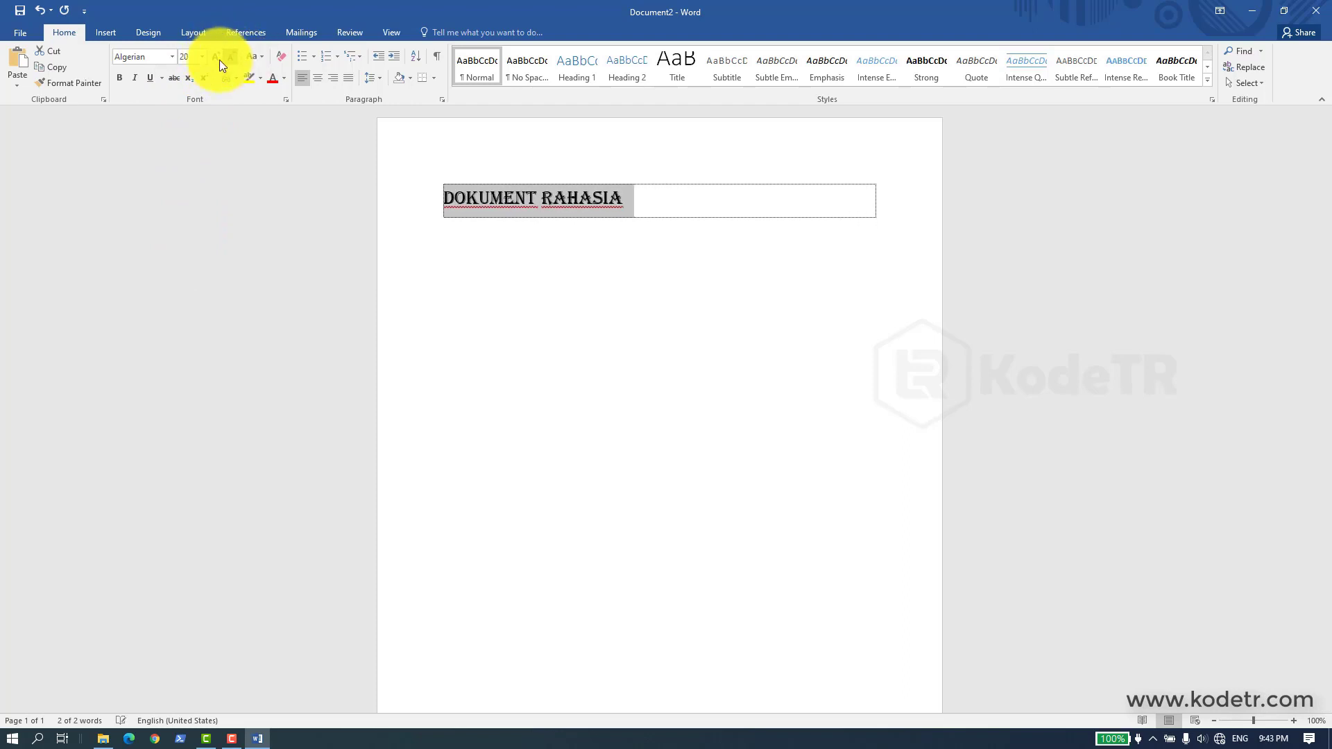
{"action": "left_click", "coordinate": [214, 58]}
{"action": "left_click", "coordinate": [213, 58]}
{"action": "left_click", "coordinate": [215, 57]}
{"action": "left_click", "coordinate": [232, 57]}
{"action": "left_click", "coordinate": [231, 58]}
{"action": "left_click", "coordinate": [231, 57]}
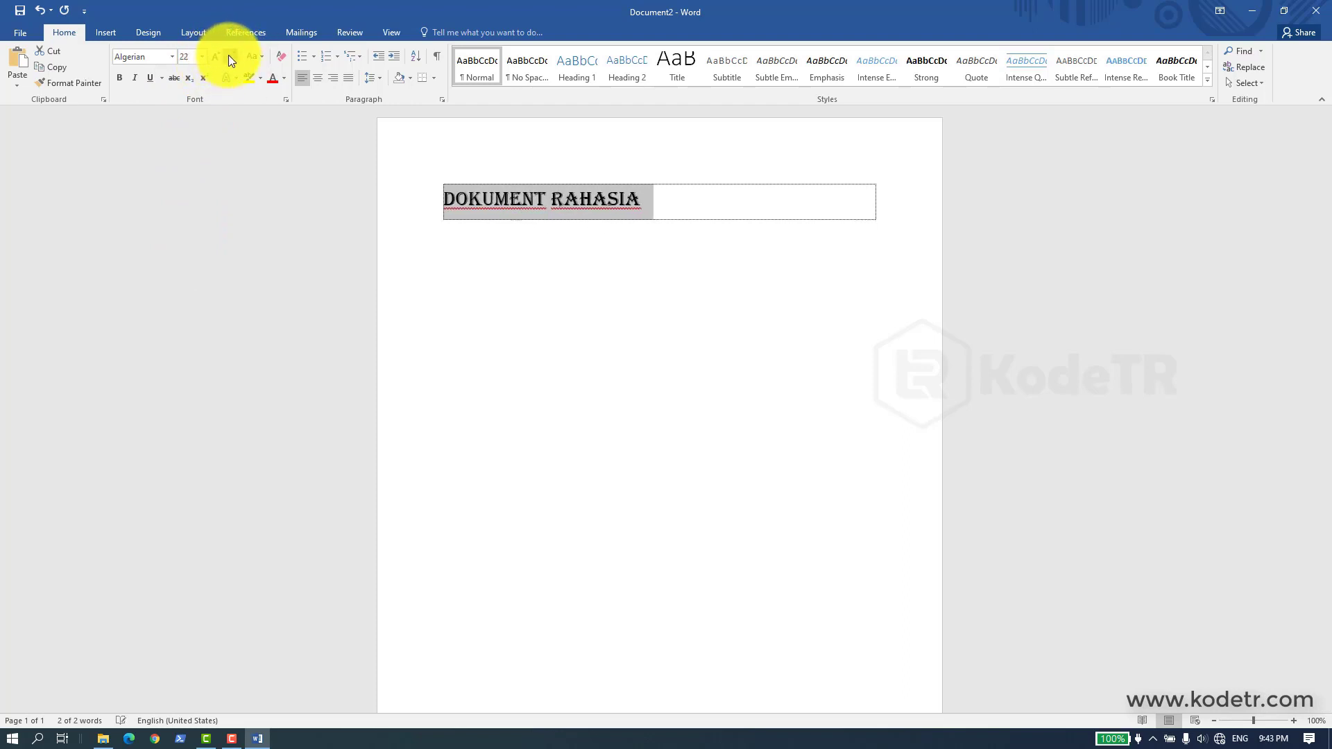
Step: Toggle bold on the selected "Dokument rahasia" text several times, leaving it bold
{"action": "left_click", "coordinate": [118, 77]}
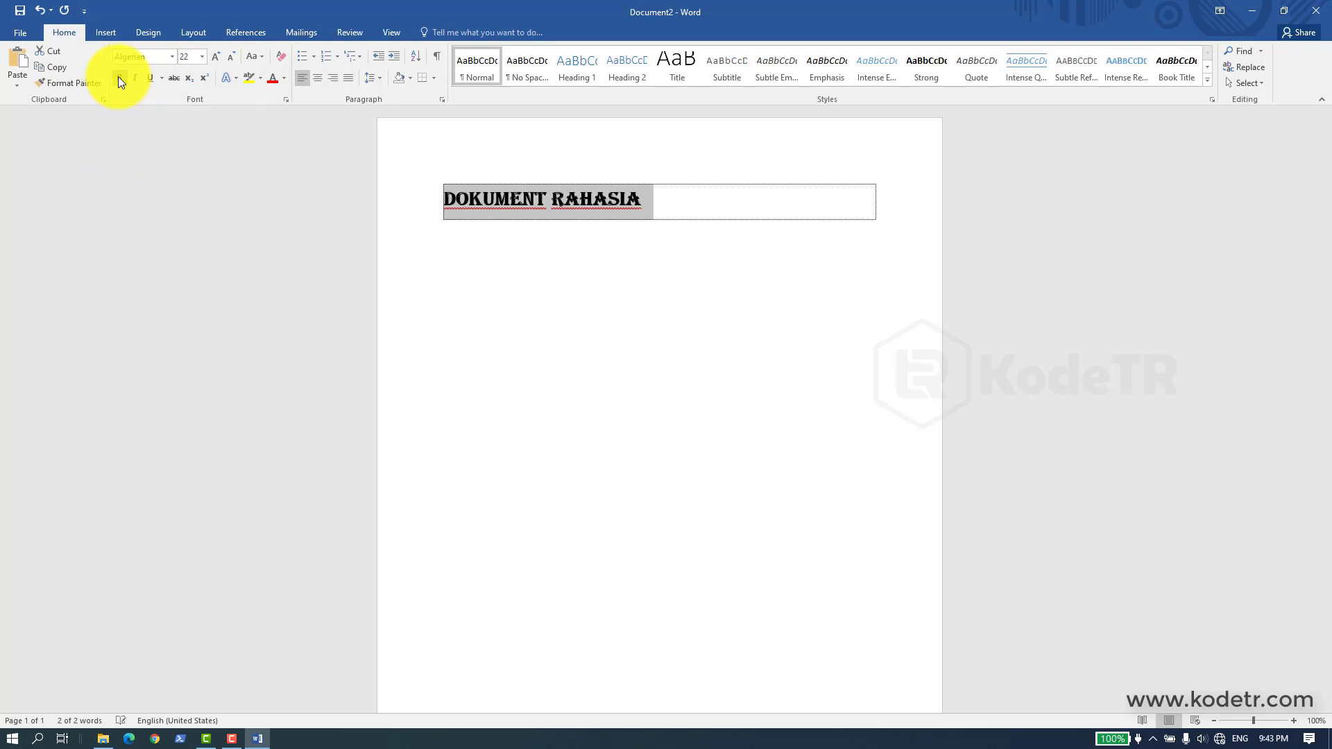
{"action": "left_click", "coordinate": [118, 76]}
{"action": "left_click", "coordinate": [119, 77]}
{"action": "left_click", "coordinate": [118, 76]}
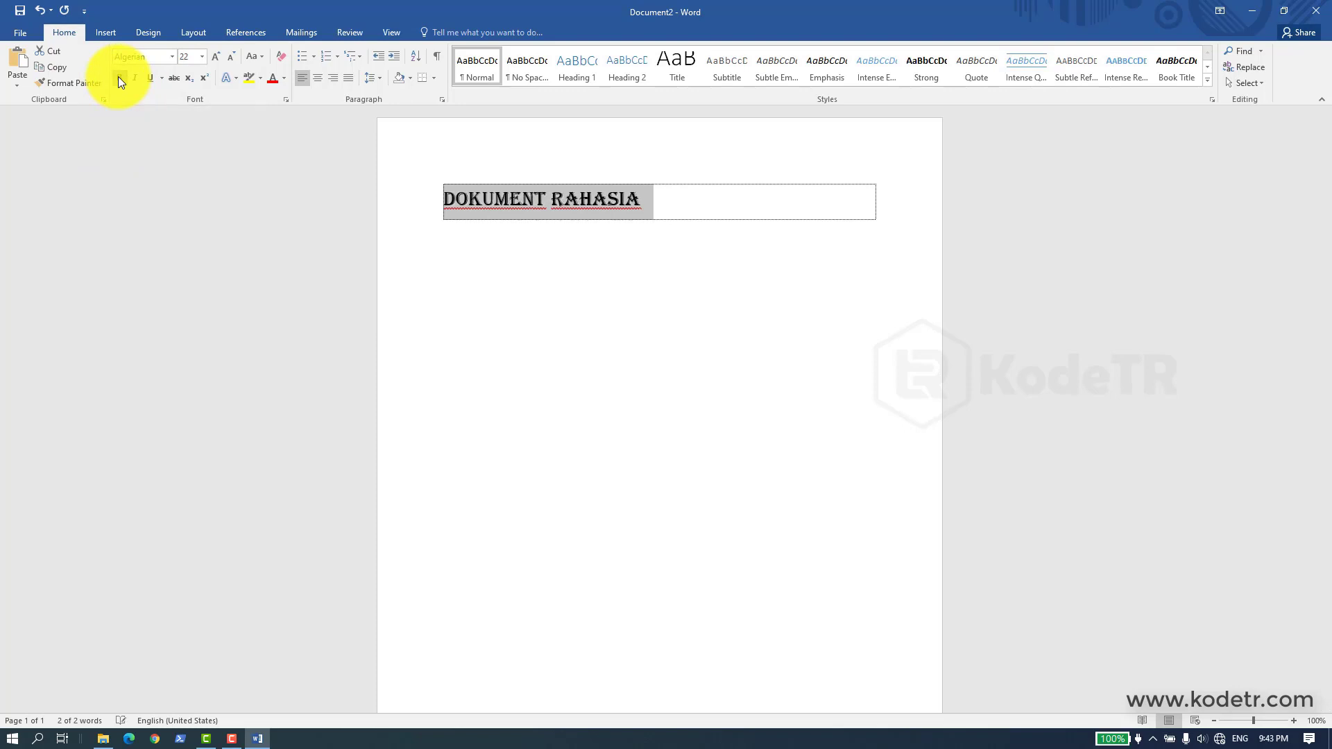
{"action": "left_click", "coordinate": [118, 77]}
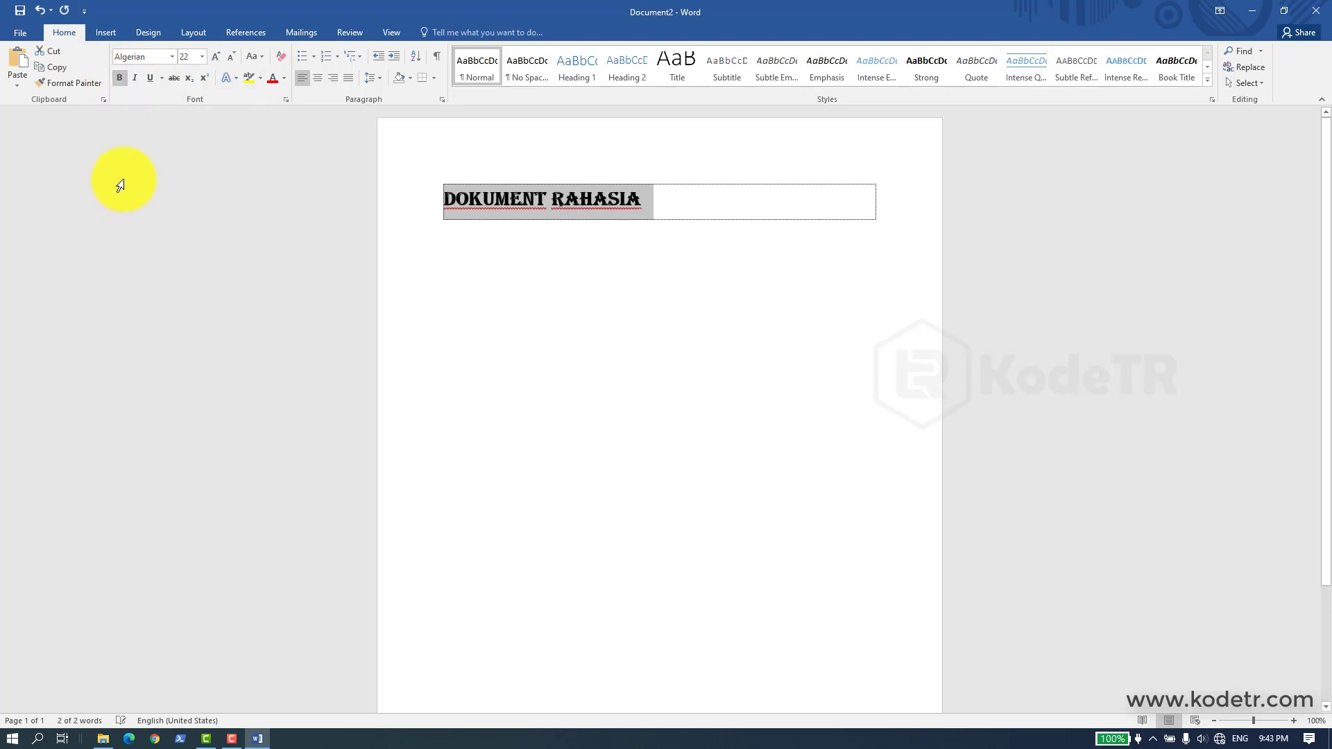
{"action": "left_click", "coordinate": [122, 78]}
{"action": "left_click", "coordinate": [120, 78]}
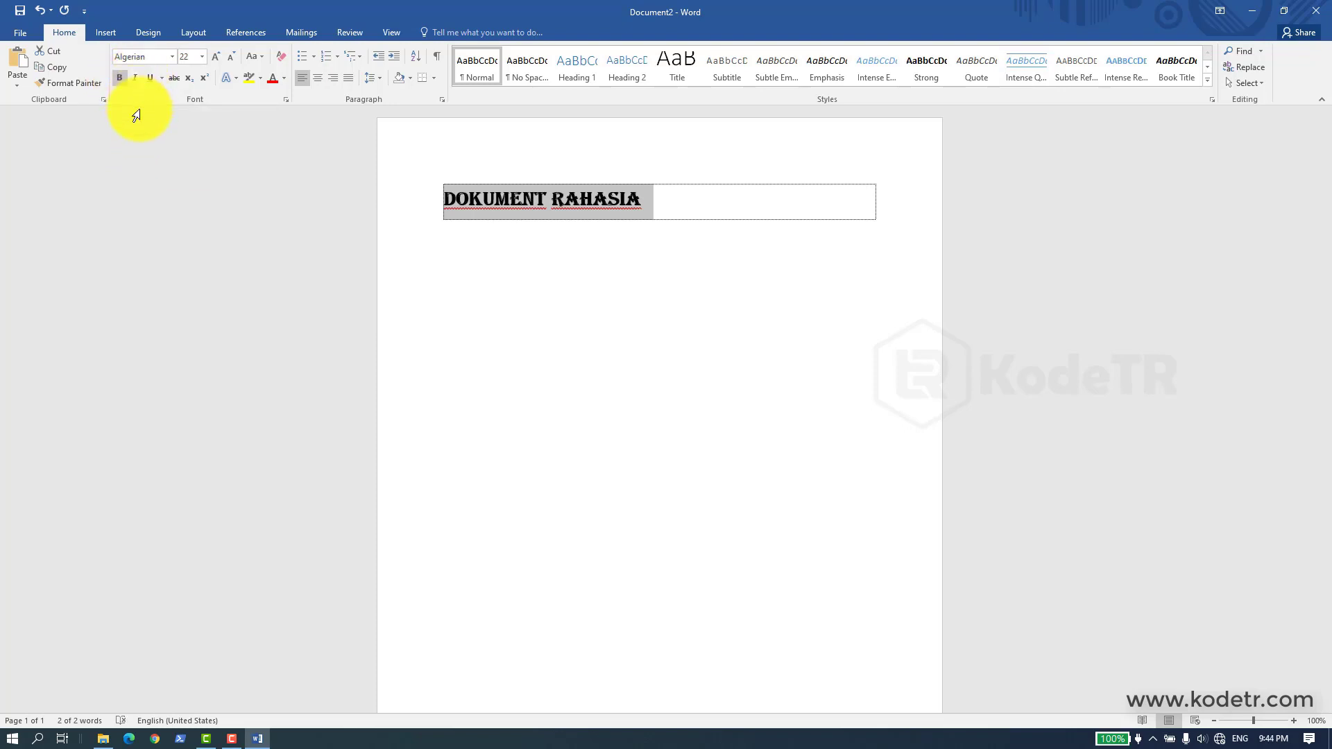
Step: Toggle italic on the selected "Dokument rahasia" text, leaving it italic
{"action": "left_click", "coordinate": [136, 78]}
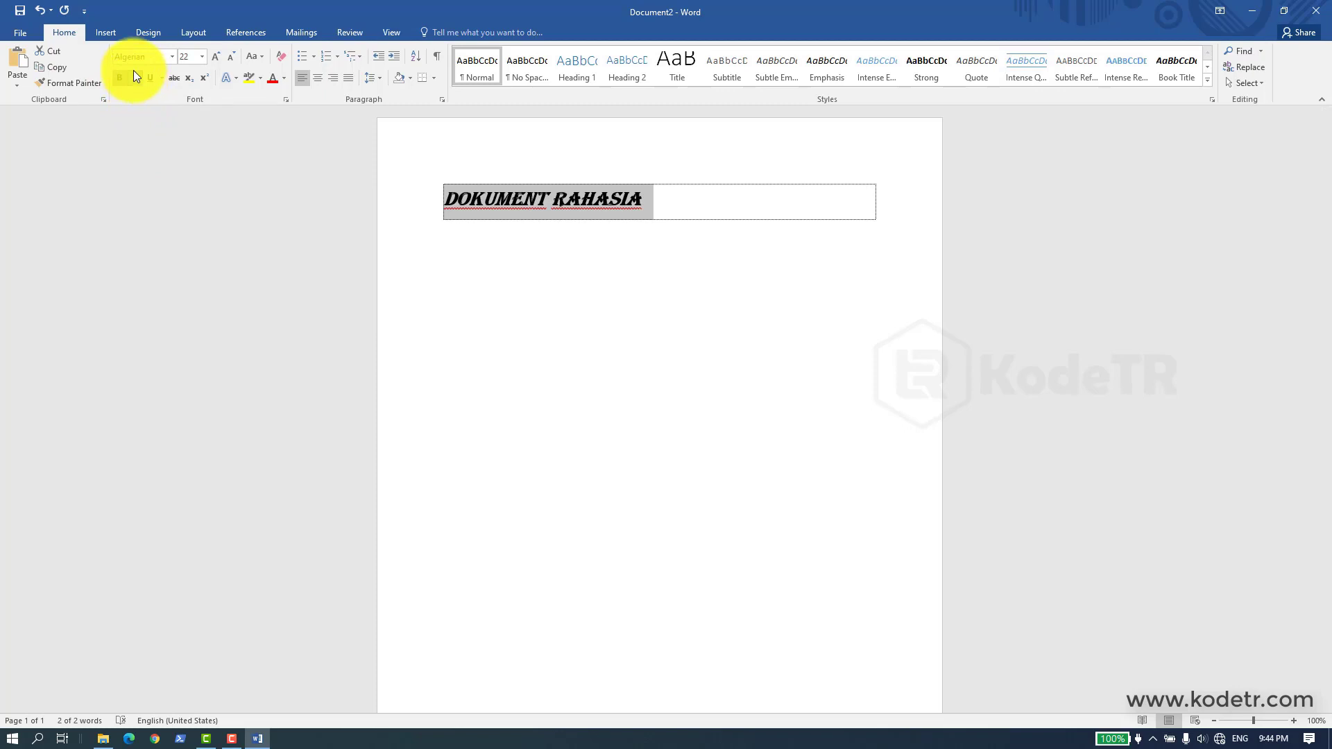
{"action": "left_click", "coordinate": [136, 77]}
{"action": "left_click", "coordinate": [132, 78]}
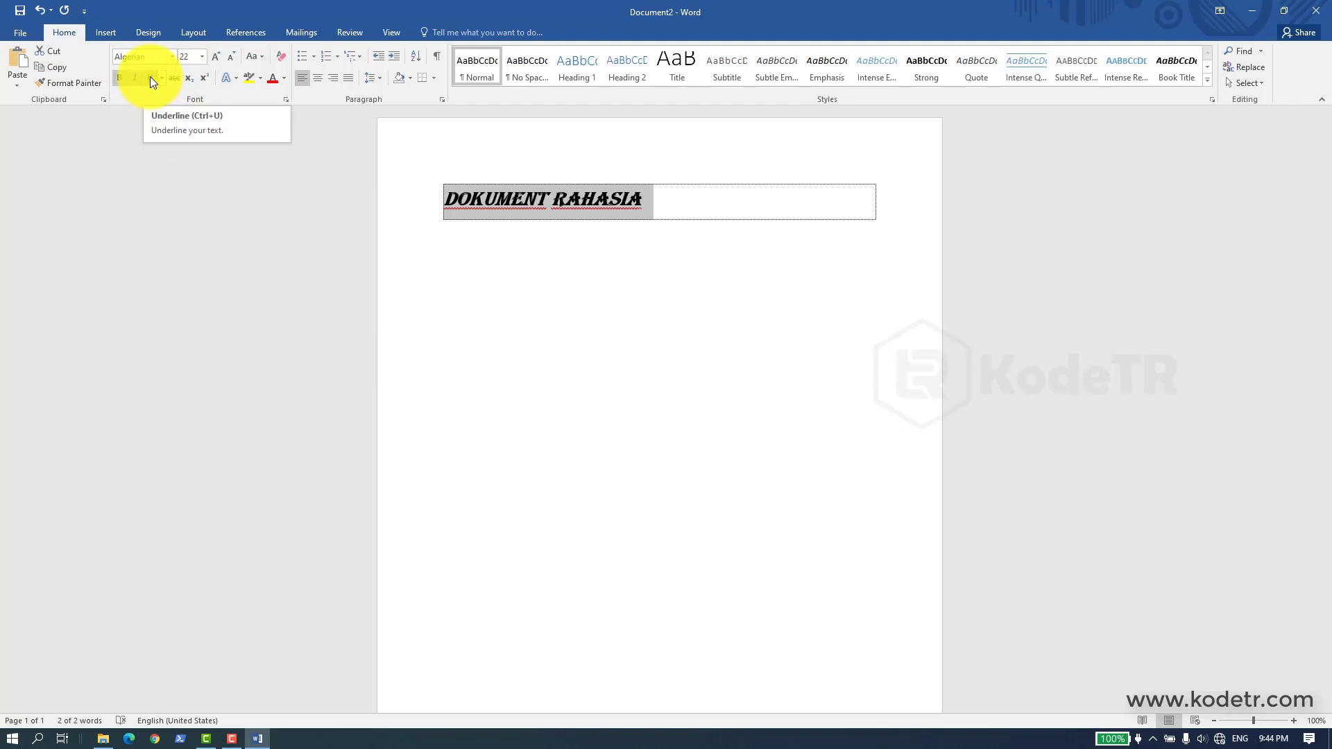
Step: Underline the selected "Dokument rahasia" text with the dashed line style
{"action": "left_click", "coordinate": [150, 78]}
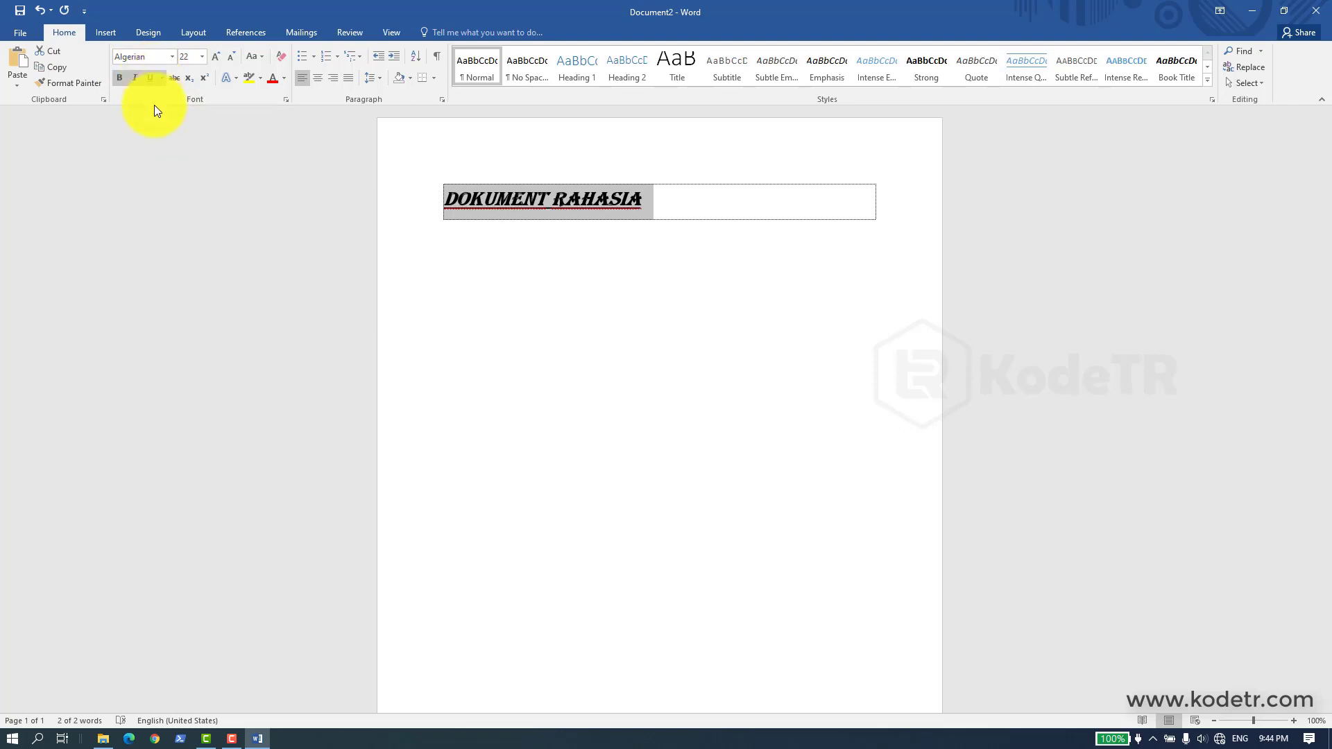
{"action": "left_click", "coordinate": [164, 78]}
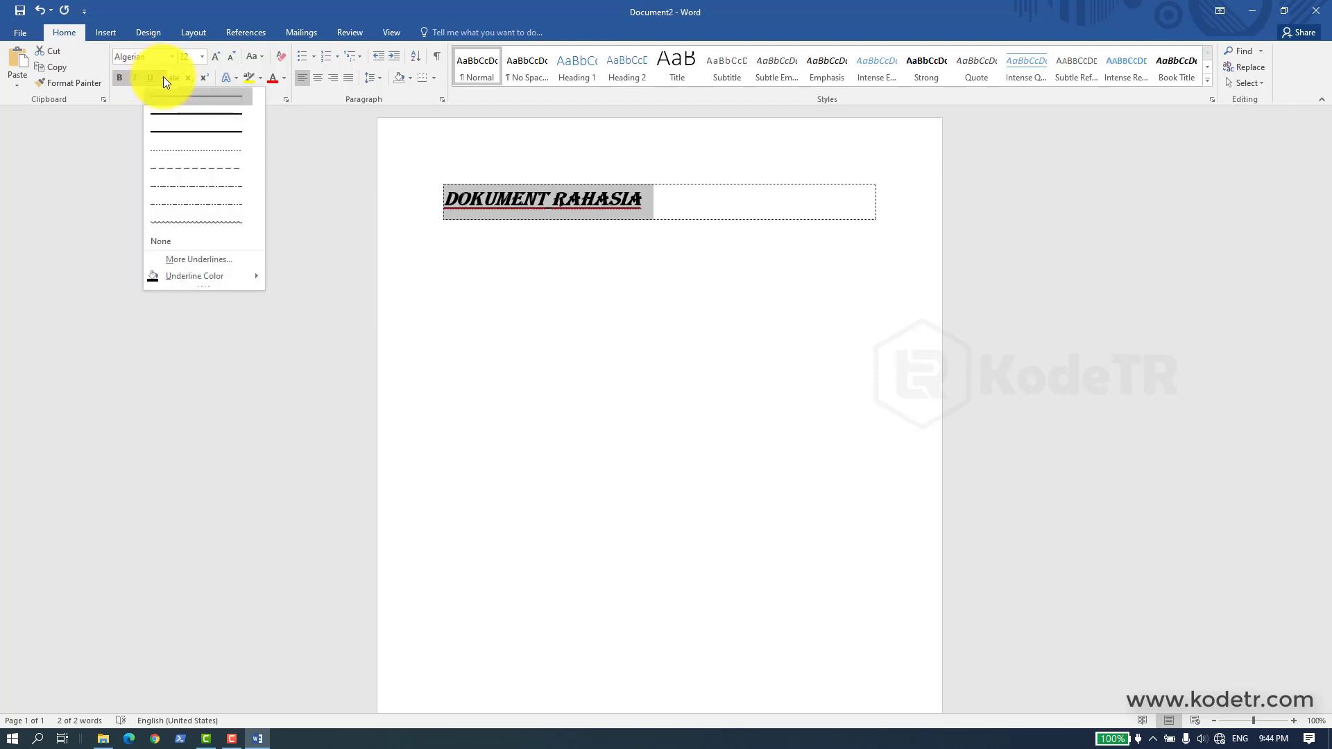
{"action": "left_click", "coordinate": [160, 77]}
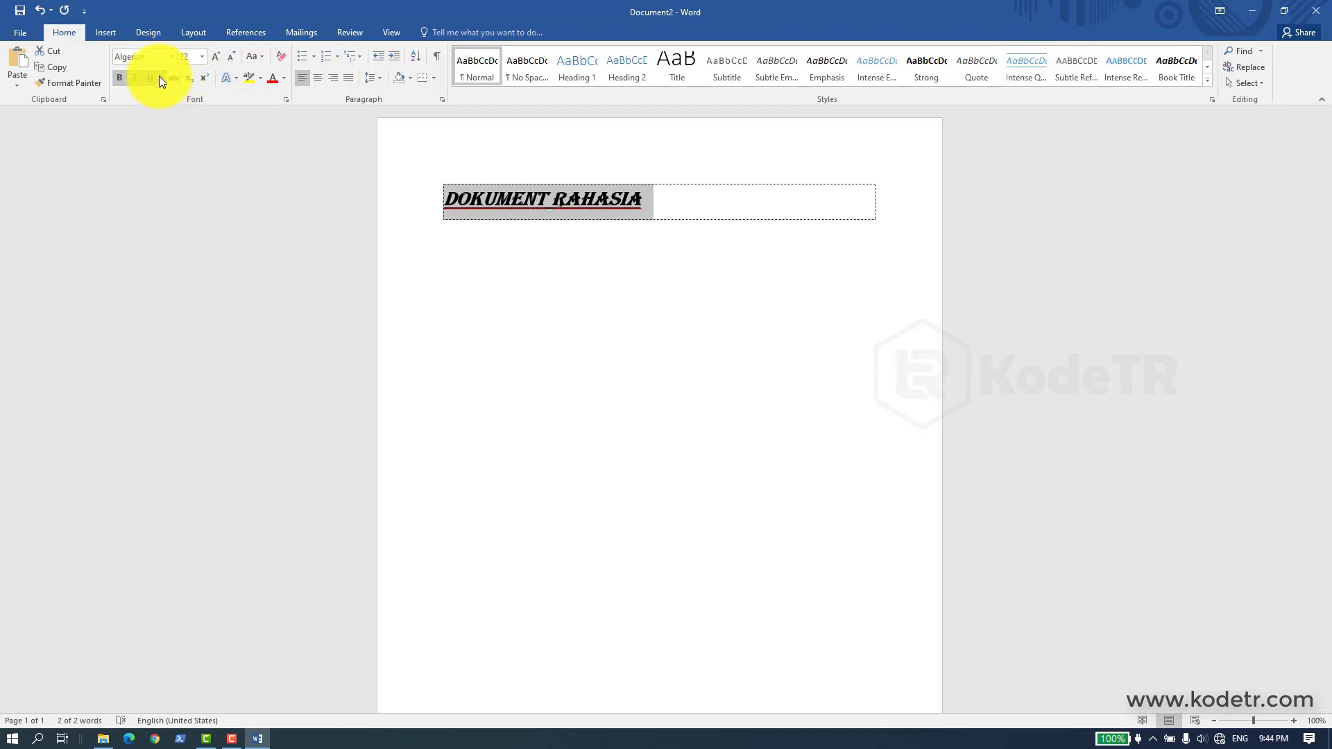
{"action": "left_click", "coordinate": [160, 78]}
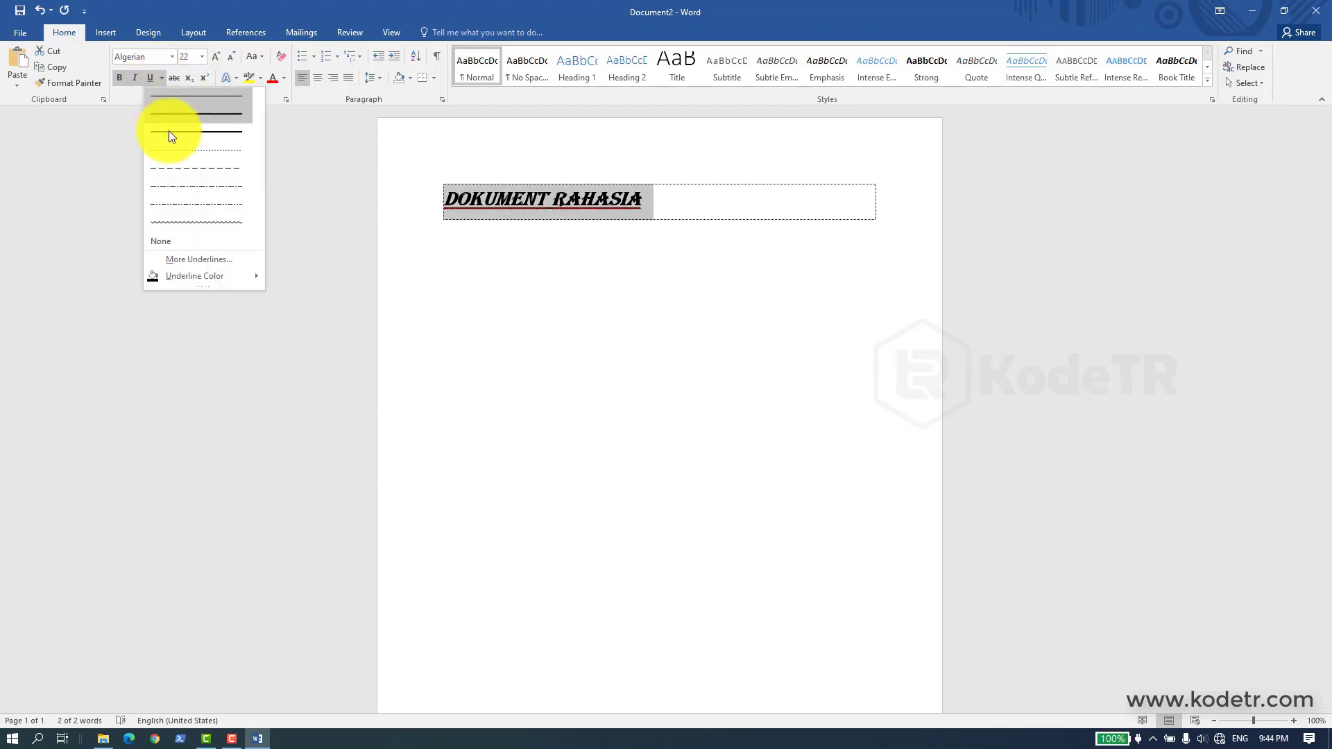
{"action": "left_click", "coordinate": [183, 168]}
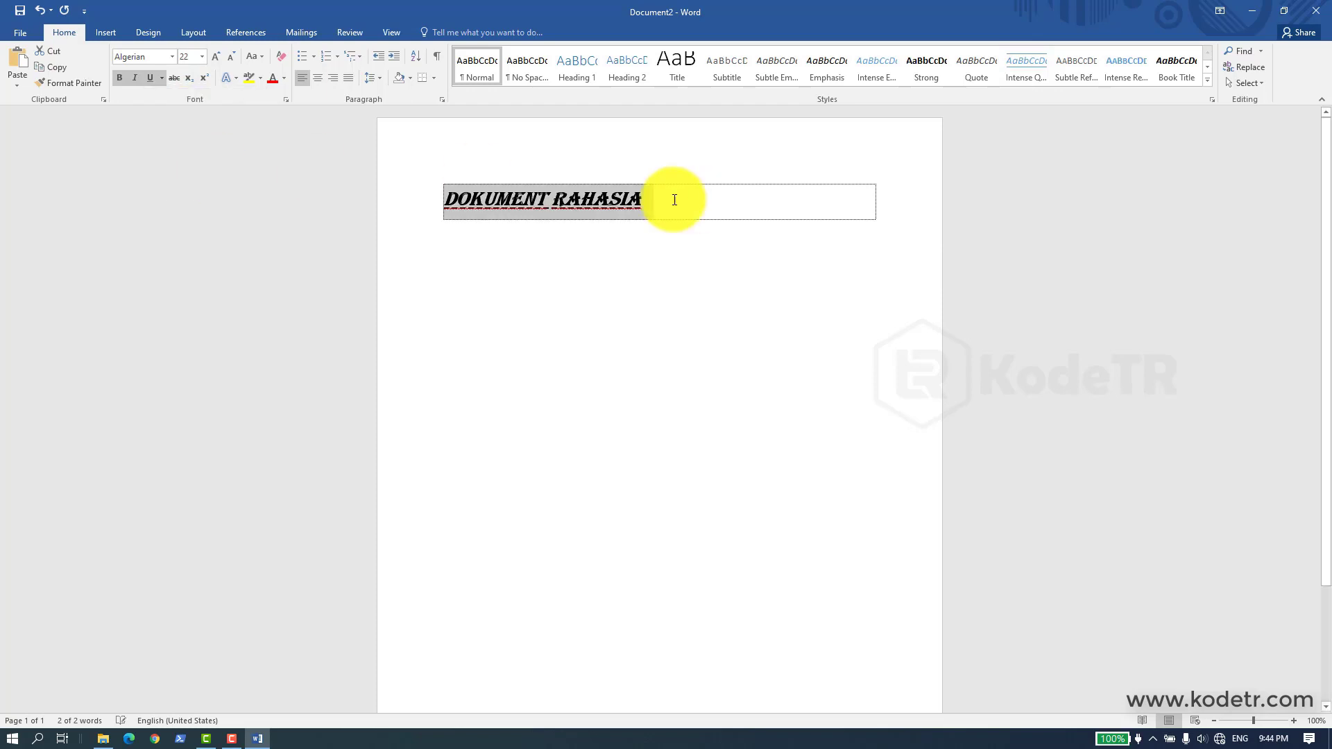
Step: Apply strikethrough to the whole "Dokument rahasia" text
{"action": "left_click", "coordinate": [601, 290]}
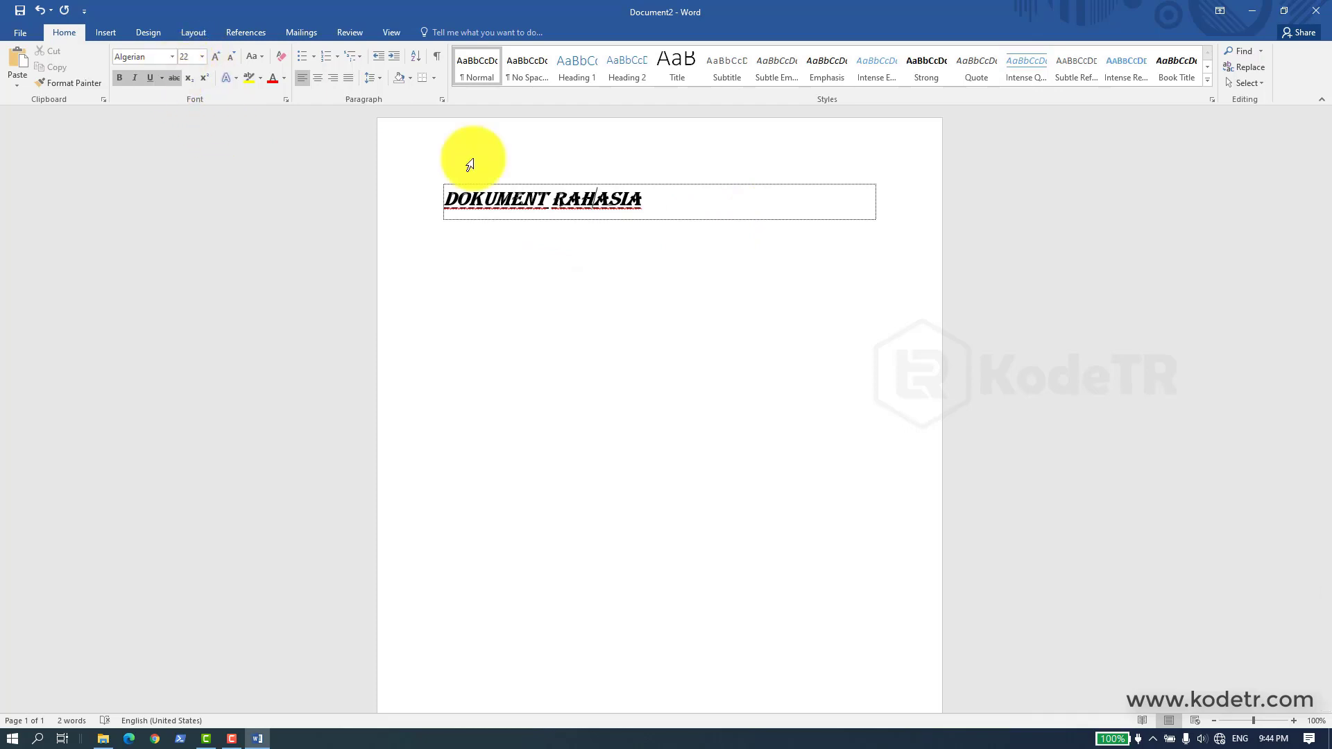
{"action": "left_click_drag", "start_coordinate": [693, 199], "coordinate": [422, 199]}
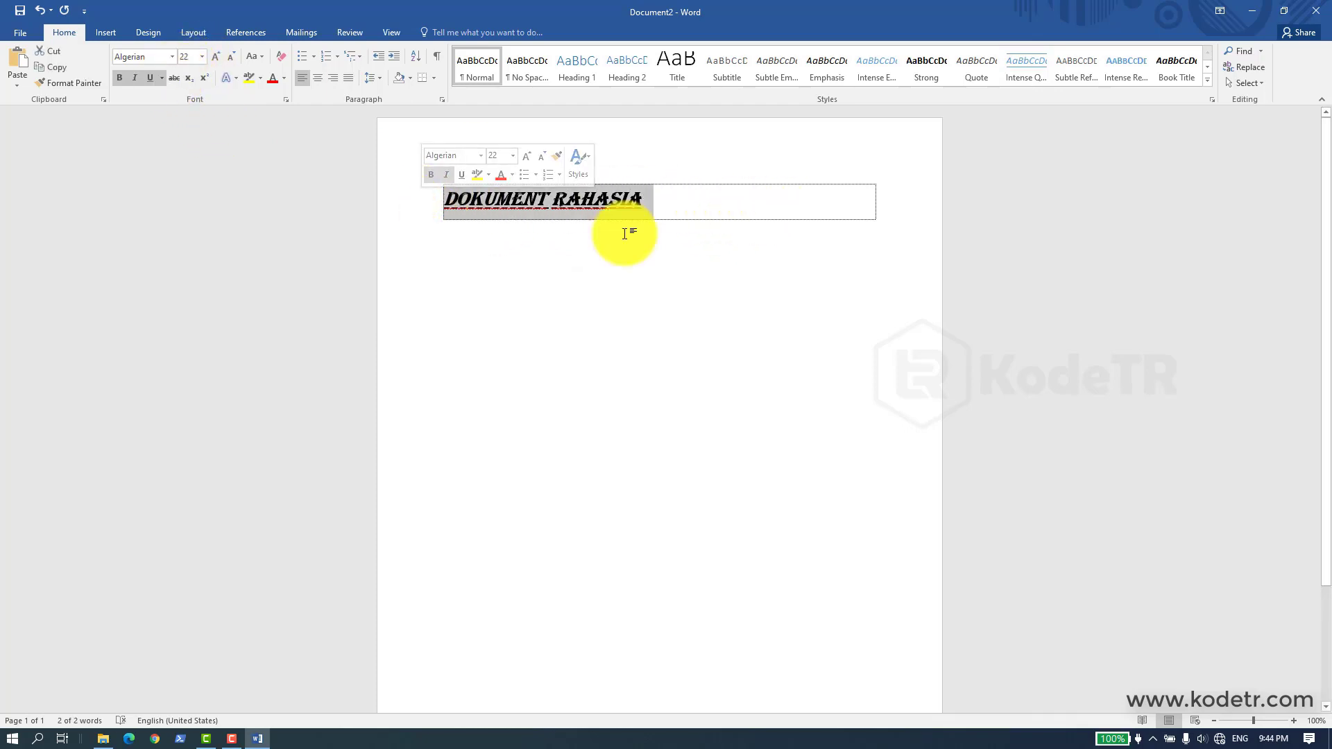
{"action": "left_click", "coordinate": [643, 202]}
{"action": "left_click_drag", "start_coordinate": [653, 202], "coordinate": [405, 171]}
{"action": "left_click", "coordinate": [804, 208]}
{"action": "left_click_drag", "start_coordinate": [605, 203], "coordinate": [448, 199]}
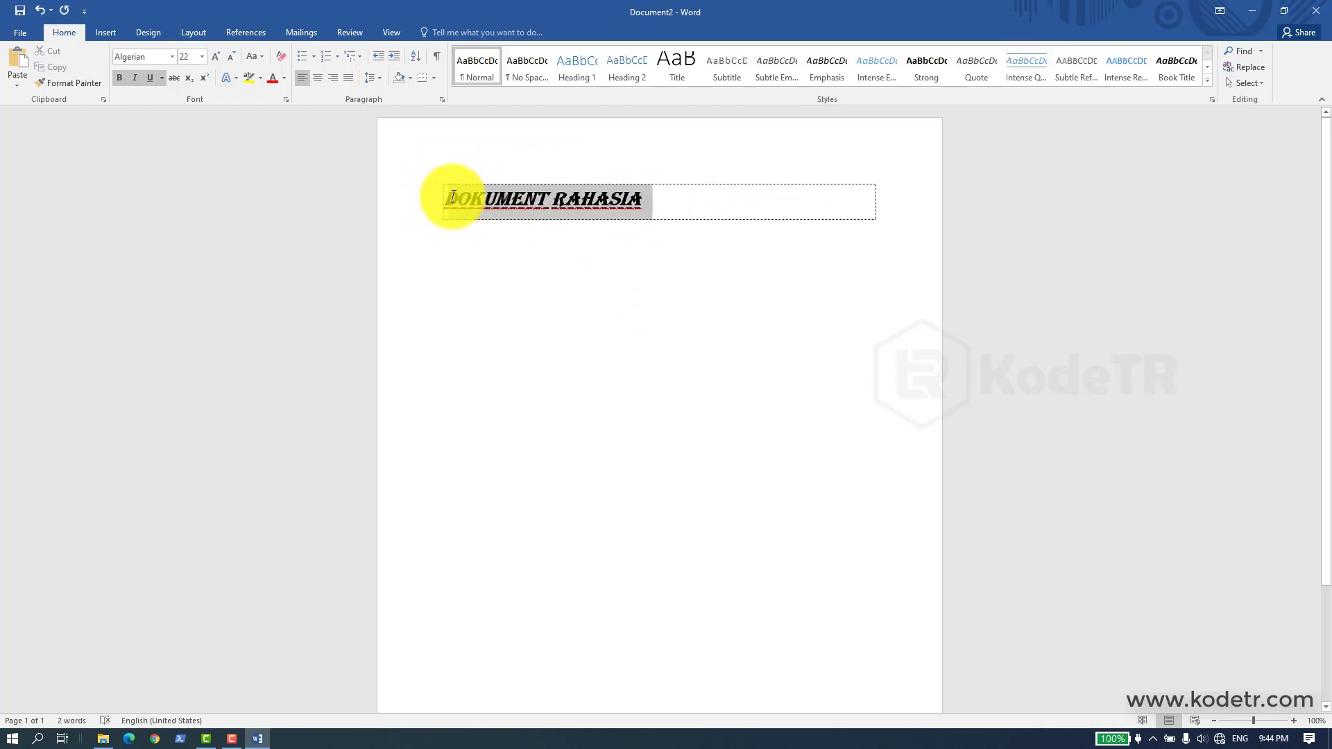
{"action": "left_click", "coordinate": [174, 78]}
Step: Apply subscript to the word "Rahasia" and remove it again
{"action": "left_click_drag", "start_coordinate": [676, 203], "coordinate": [417, 192]}
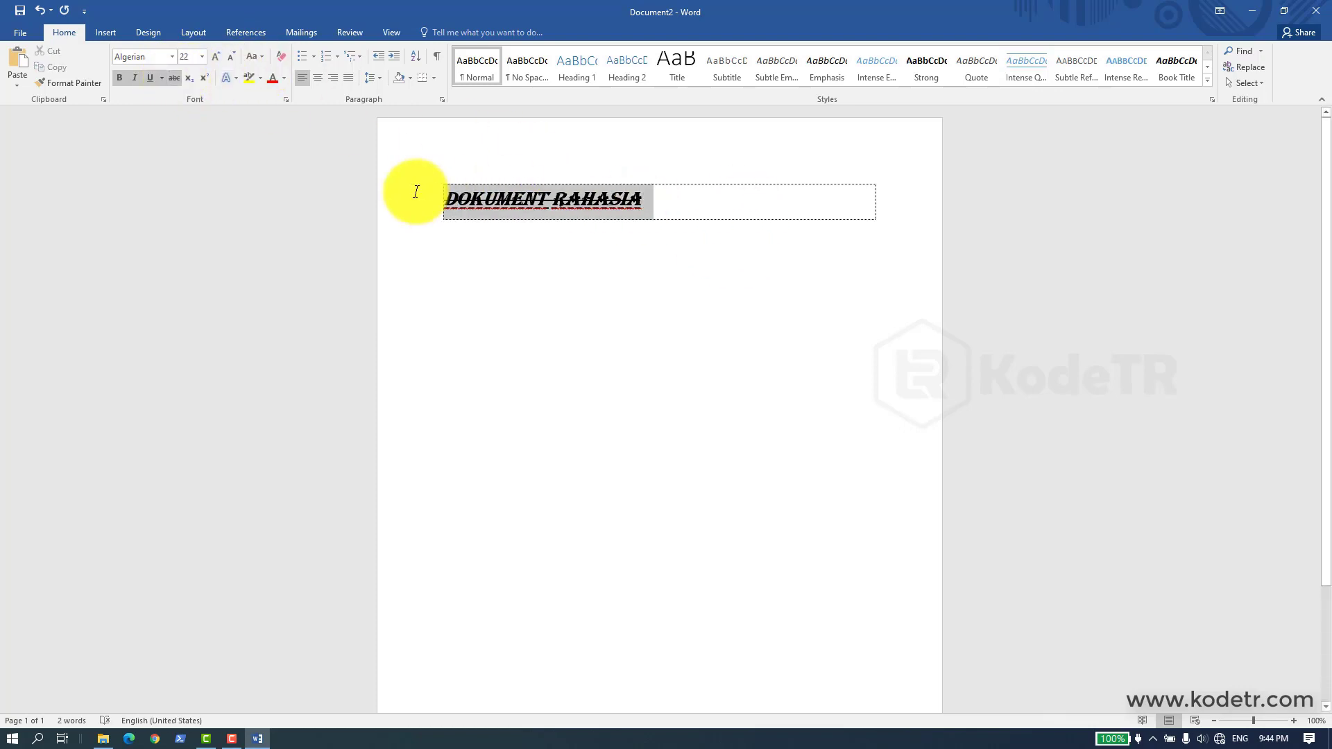
{"action": "left_click", "coordinate": [610, 200]}
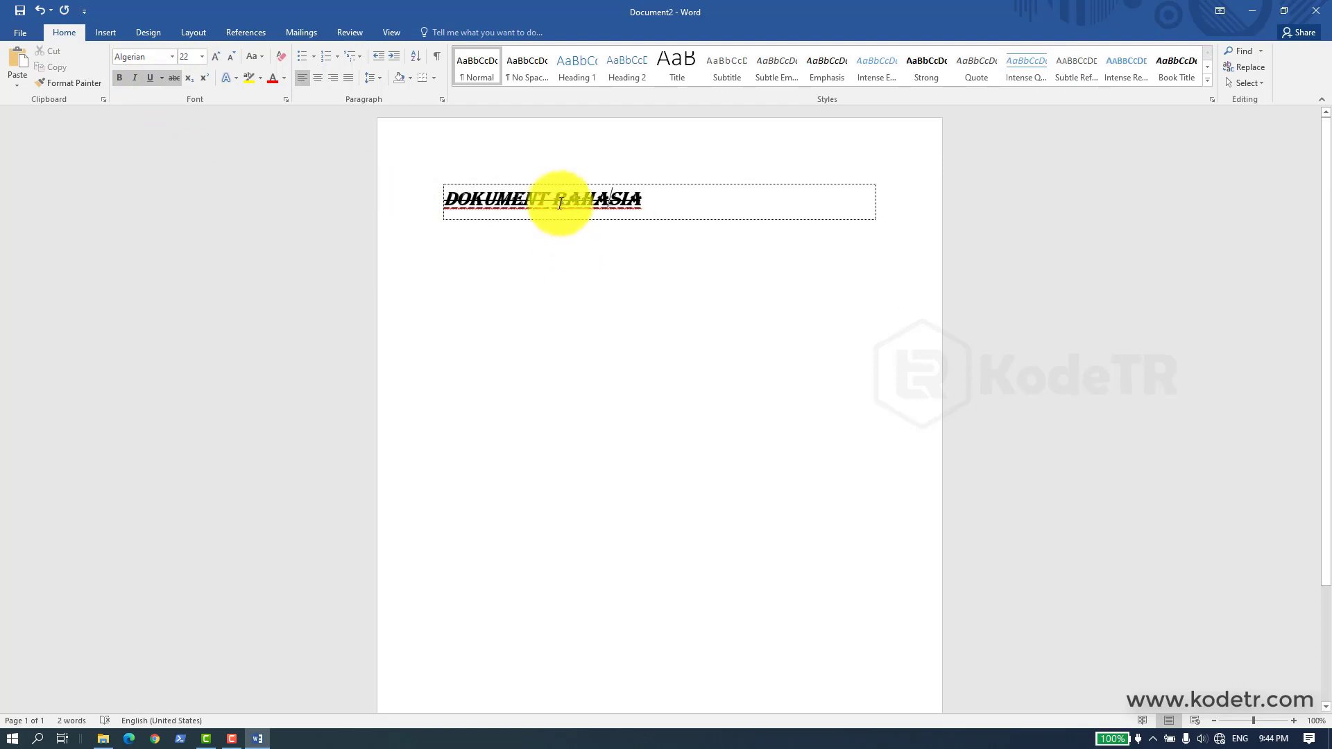
{"action": "left_click_drag", "start_coordinate": [561, 203], "coordinate": [672, 199]}
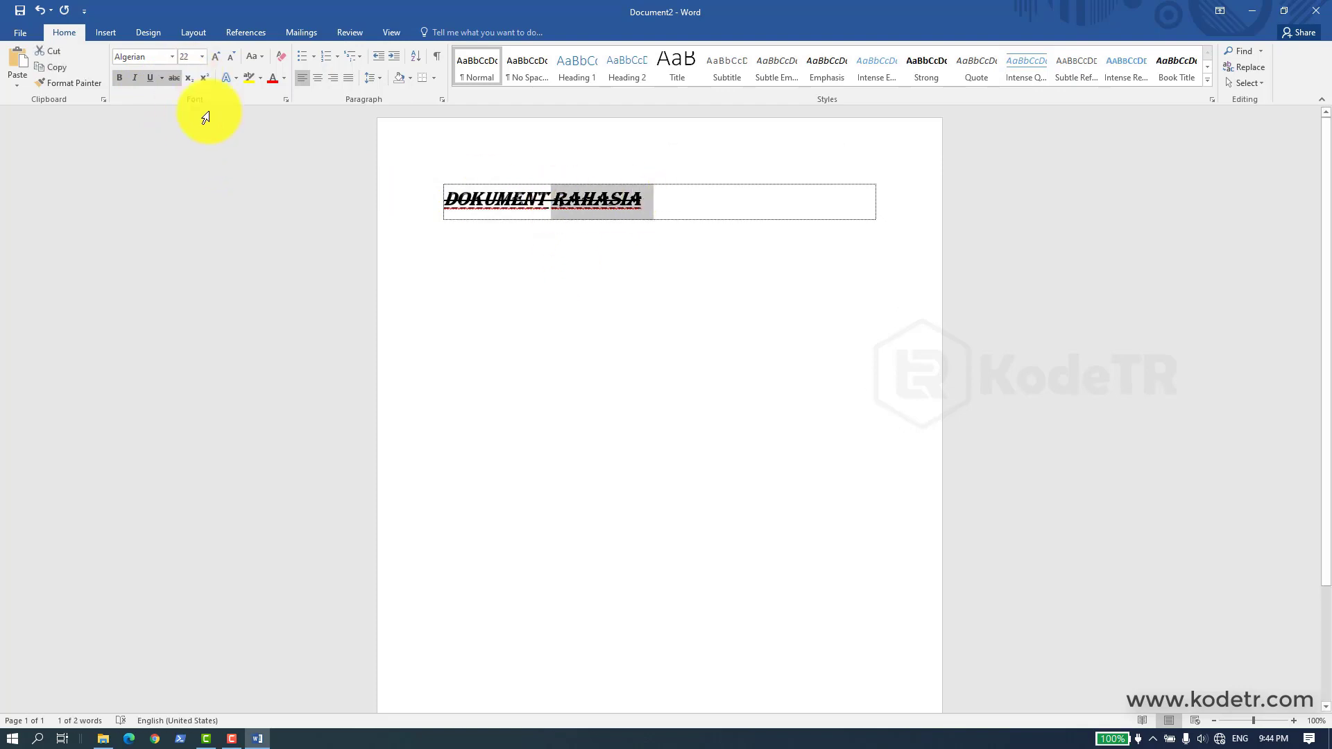
{"action": "left_click", "coordinate": [190, 76]}
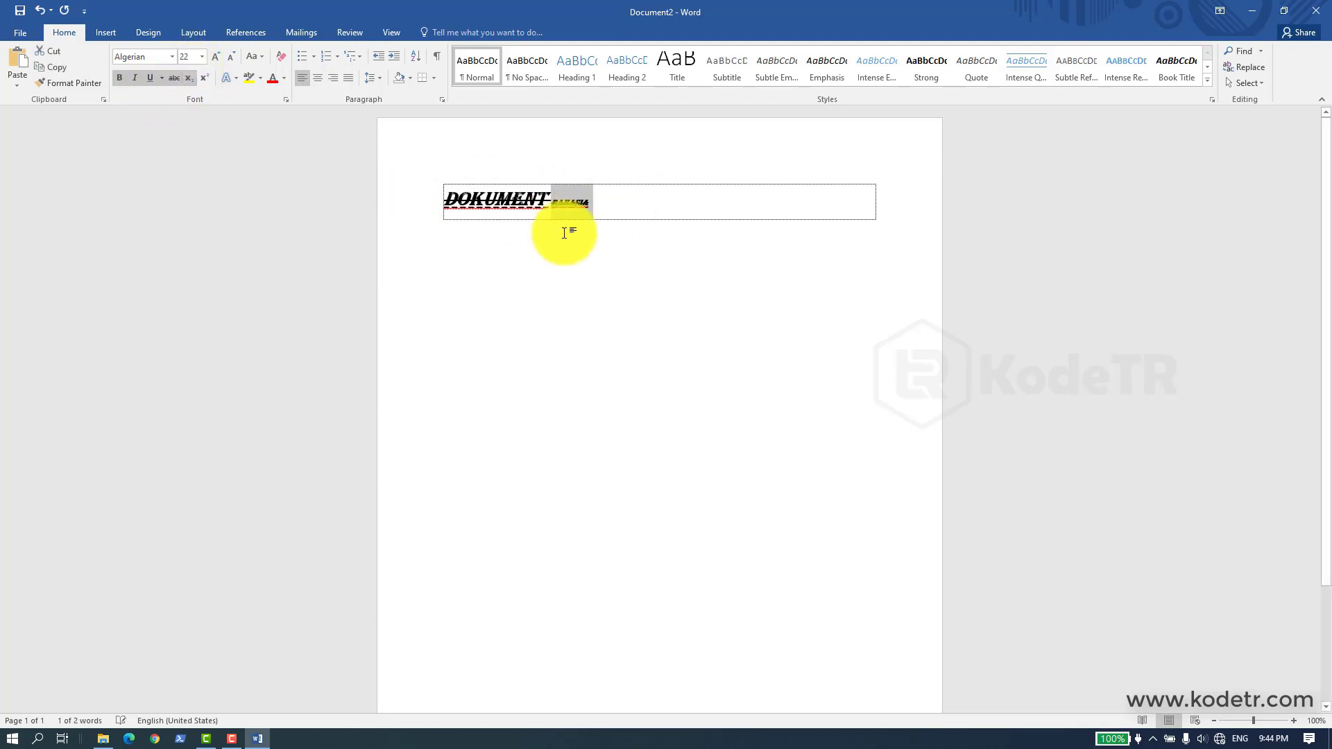
{"action": "left_click", "coordinate": [562, 210]}
{"action": "double_click", "coordinate": [558, 203]}
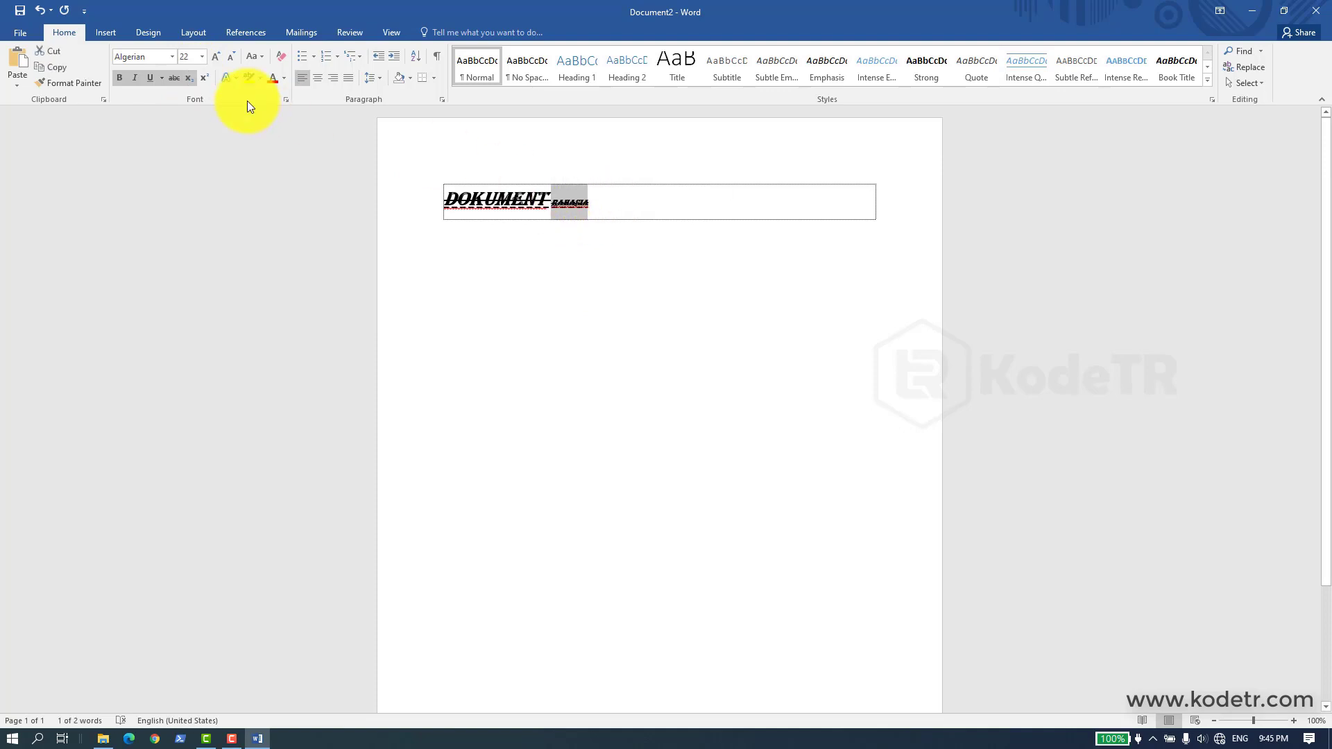
{"action": "left_click", "coordinate": [190, 77]}
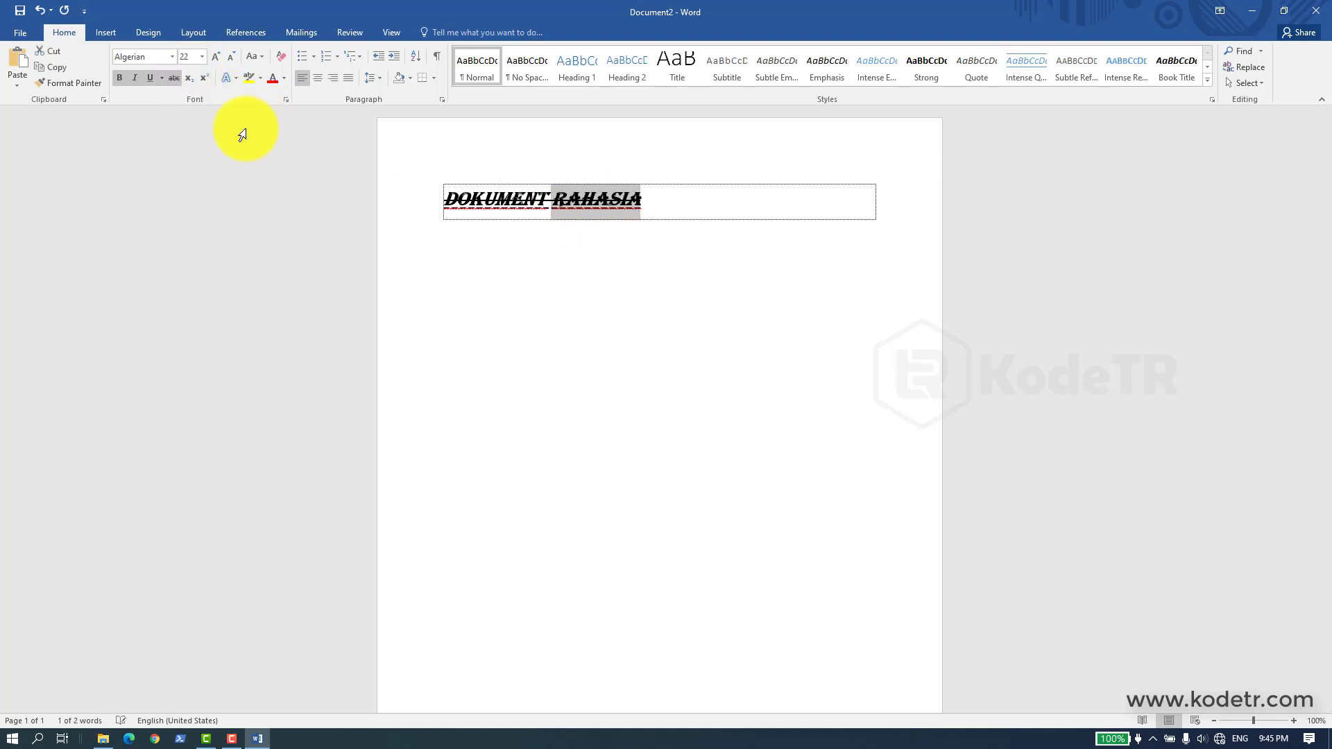
Step: Apply superscript to the word "Rahasia" and return the word to normal text
{"action": "left_click", "coordinate": [205, 77]}
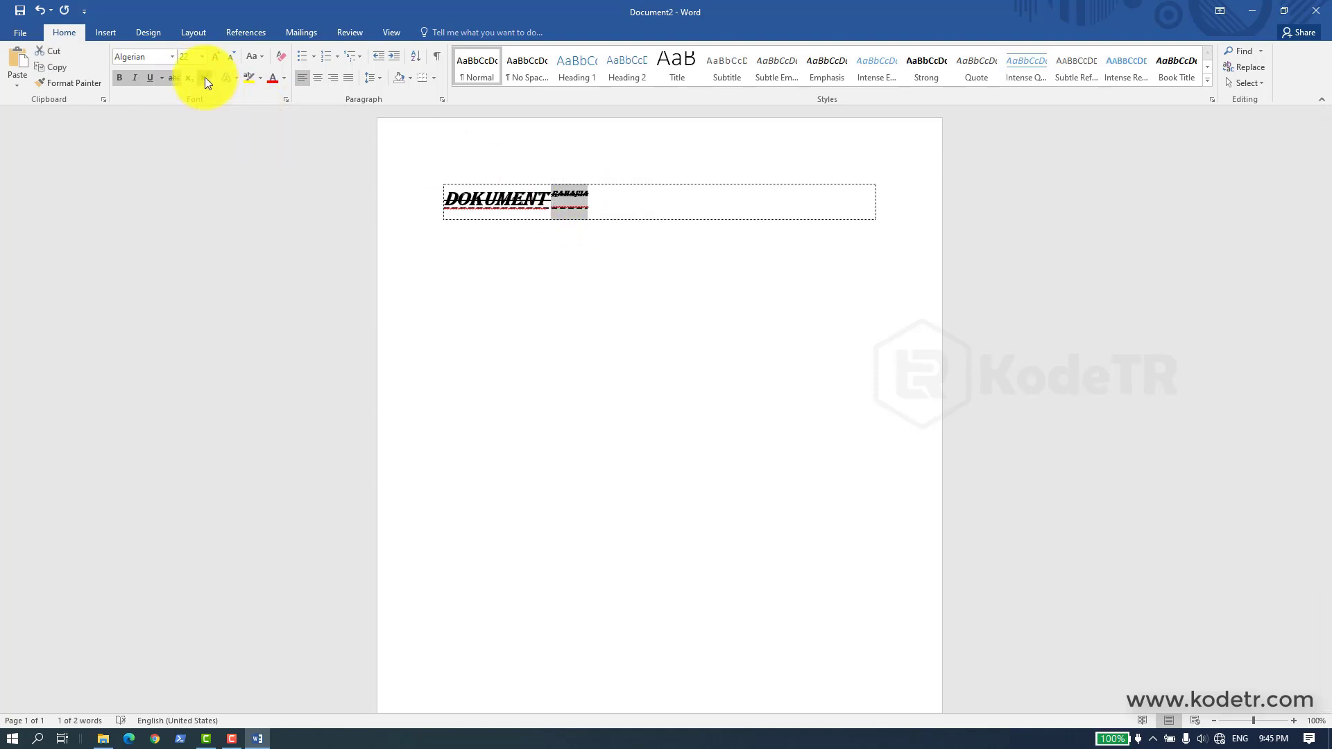
{"action": "left_click", "coordinate": [554, 196]}
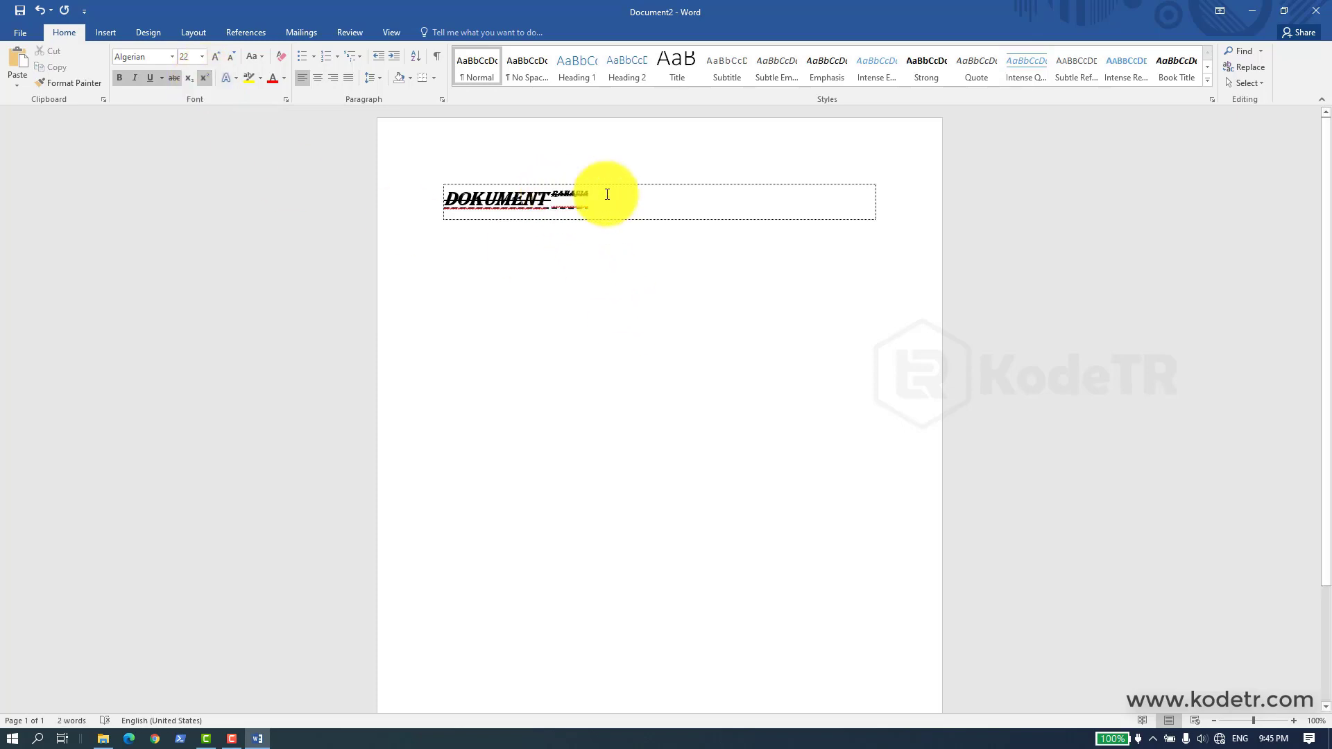
{"action": "left_click_drag", "start_coordinate": [607, 195], "coordinate": [552, 196]}
{"action": "left_click", "coordinate": [205, 75]}
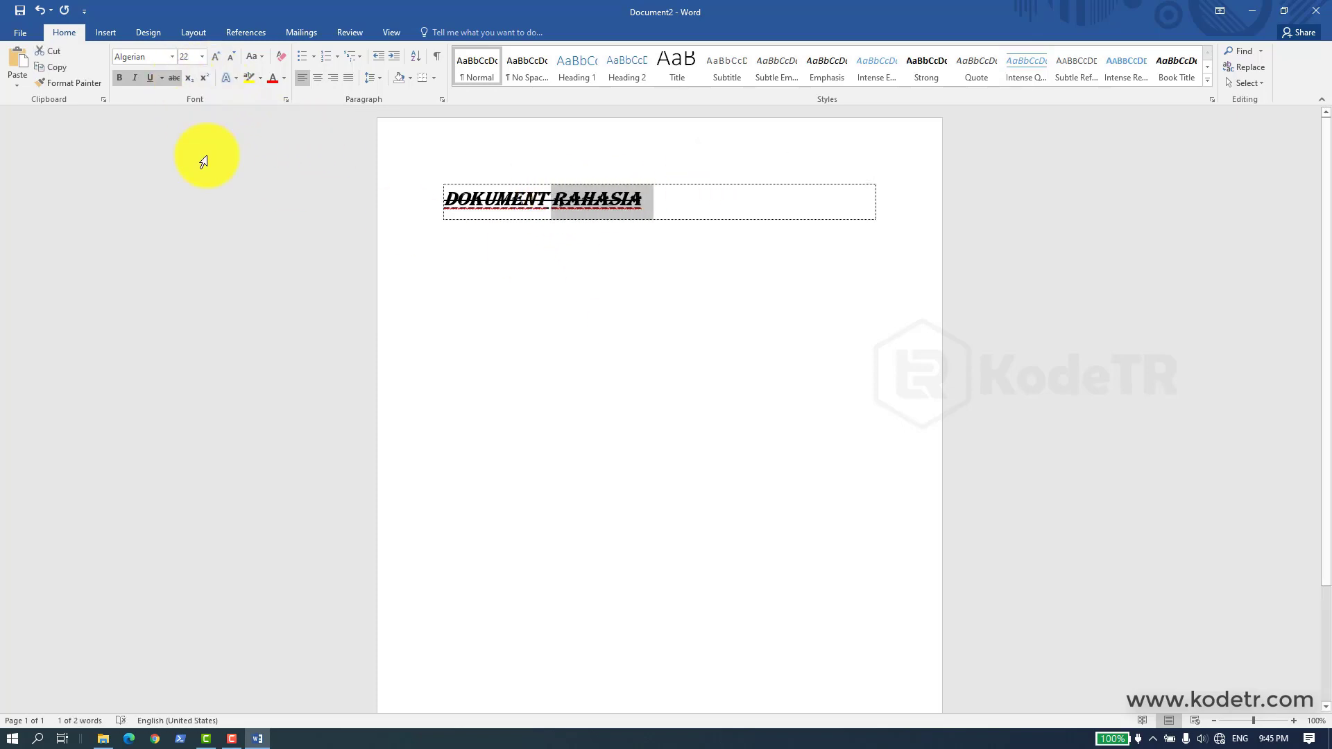
Step: Remove the bold, italic, underline and strikethrough formatting from the whole "Dokument rahasia" text
{"action": "key", "text": "ctrl+a"}
{"action": "left_click", "coordinate": [121, 77]}
{"action": "left_click", "coordinate": [134, 77]}
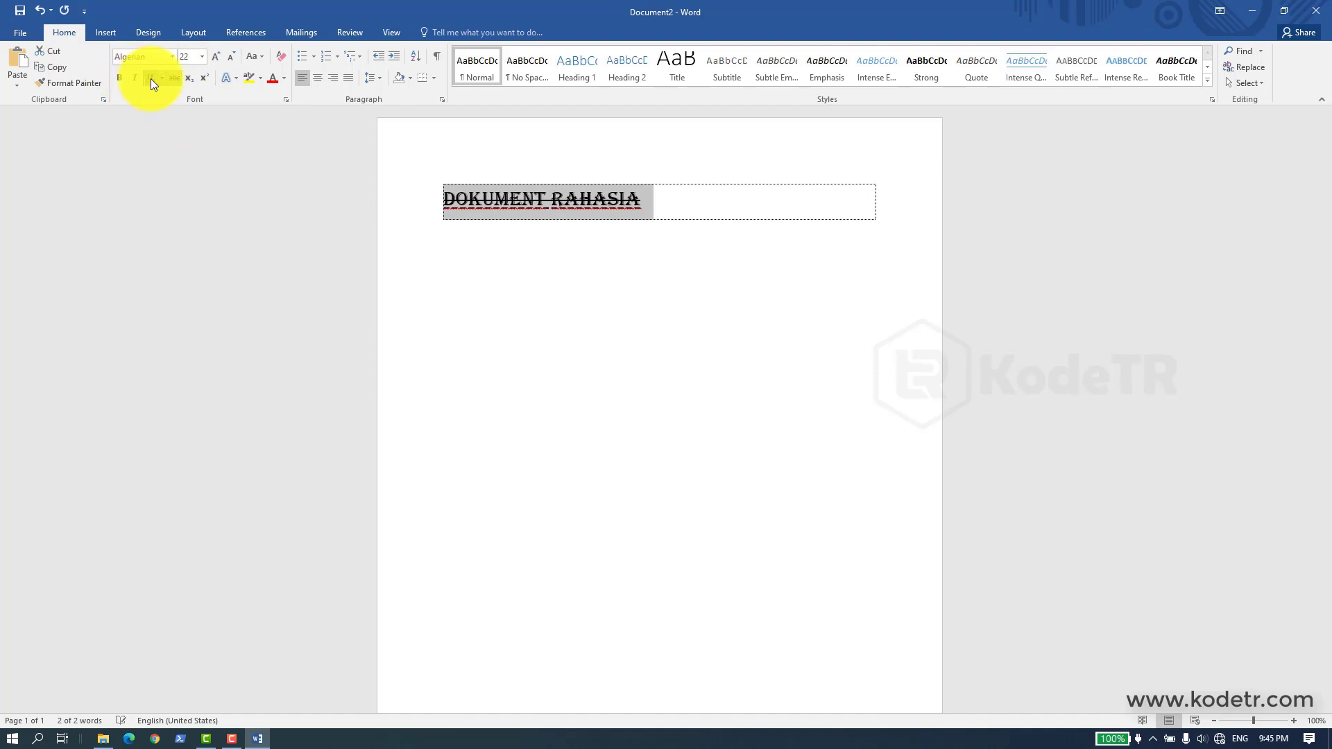
{"action": "left_click", "coordinate": [174, 78]}
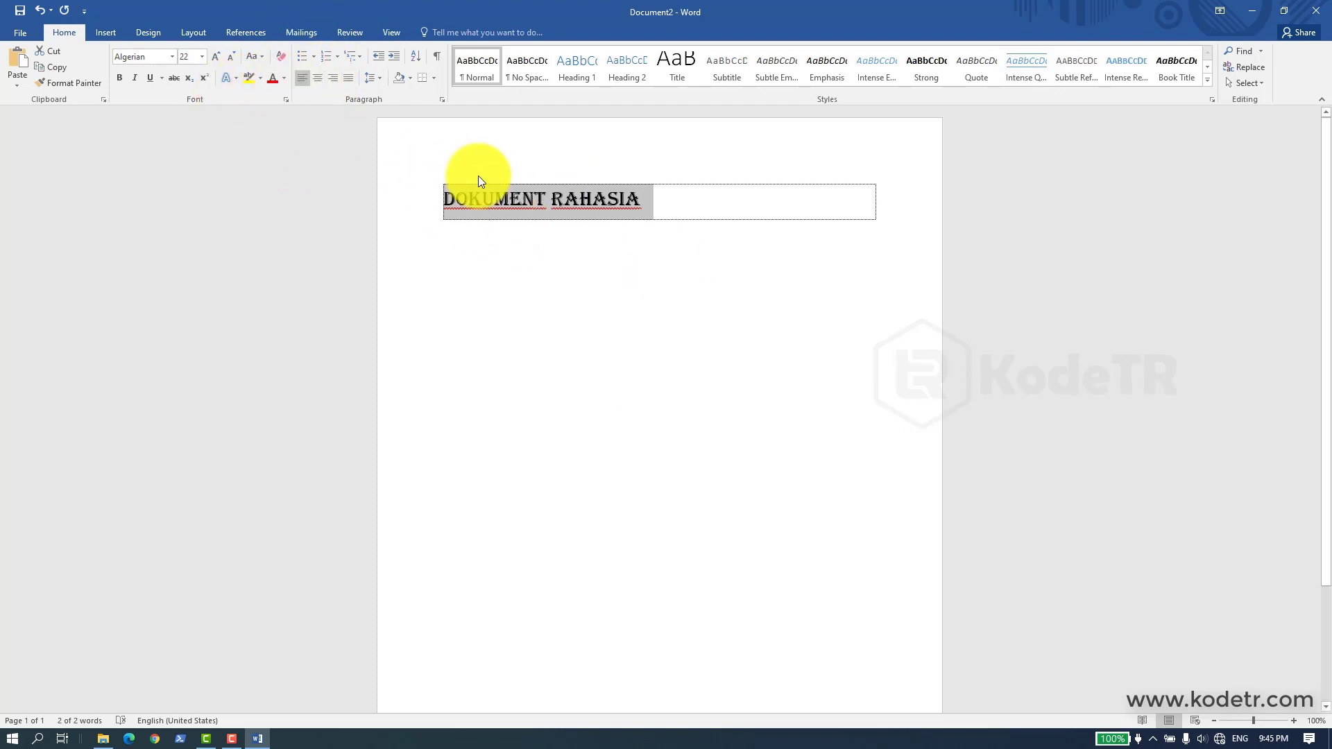
Step: Change the font color of the whole "Dokument rahasia" text to standard red
{"action": "left_click", "coordinate": [520, 206]}
{"action": "left_click_drag", "start_coordinate": [656, 202], "coordinate": [326, 138]}
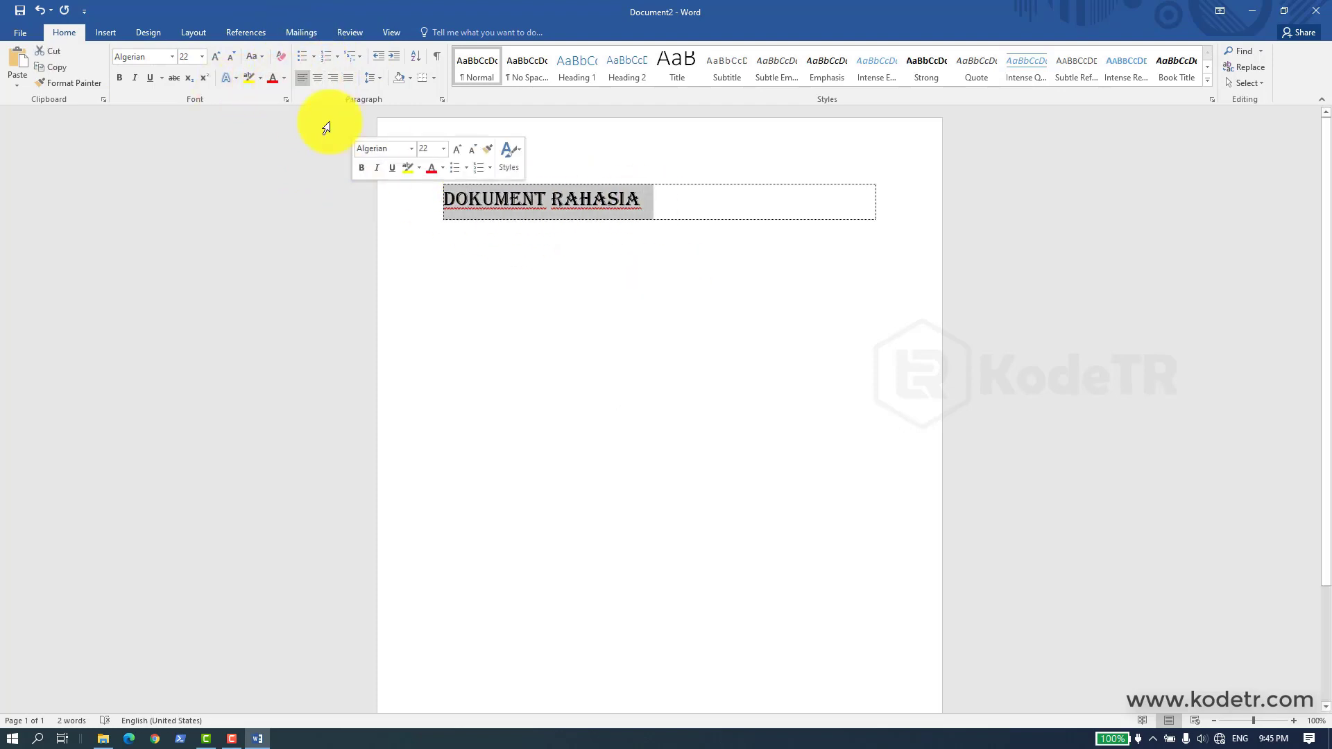
{"action": "left_click", "coordinate": [284, 77]}
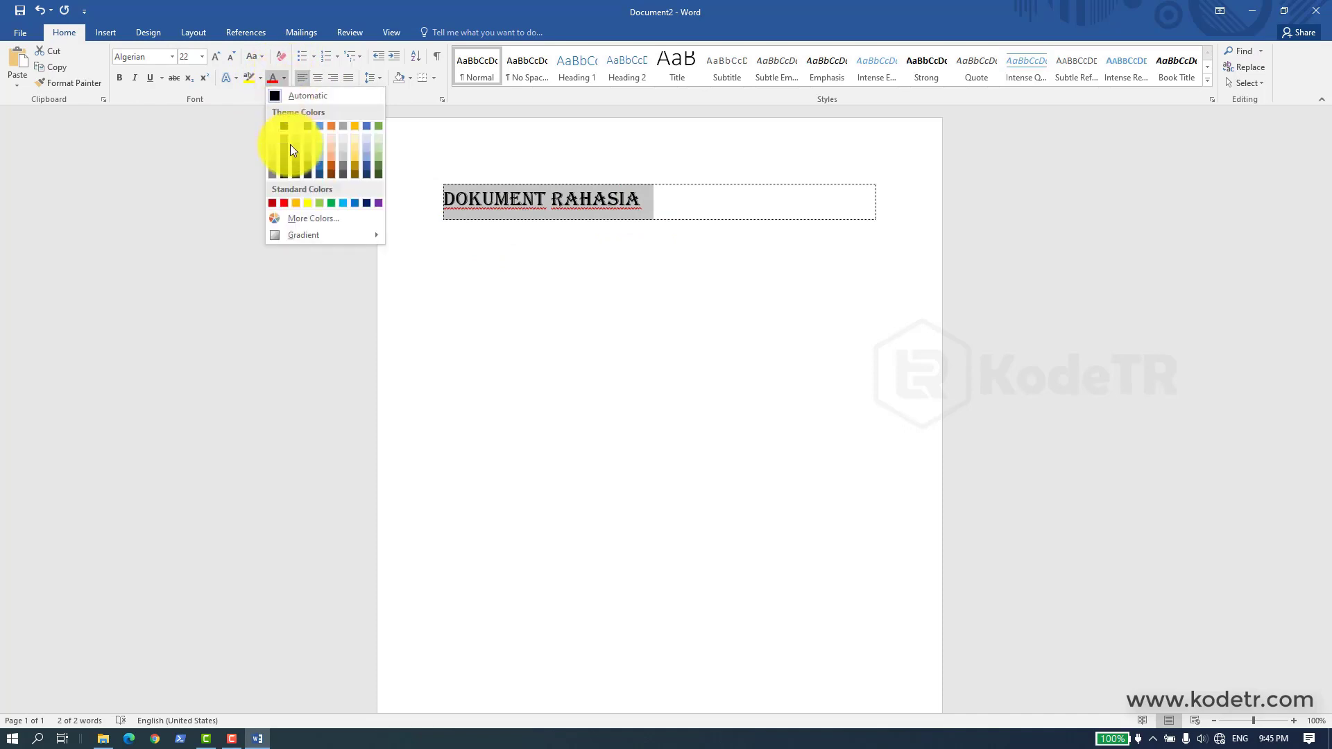
{"action": "left_click", "coordinate": [286, 203]}
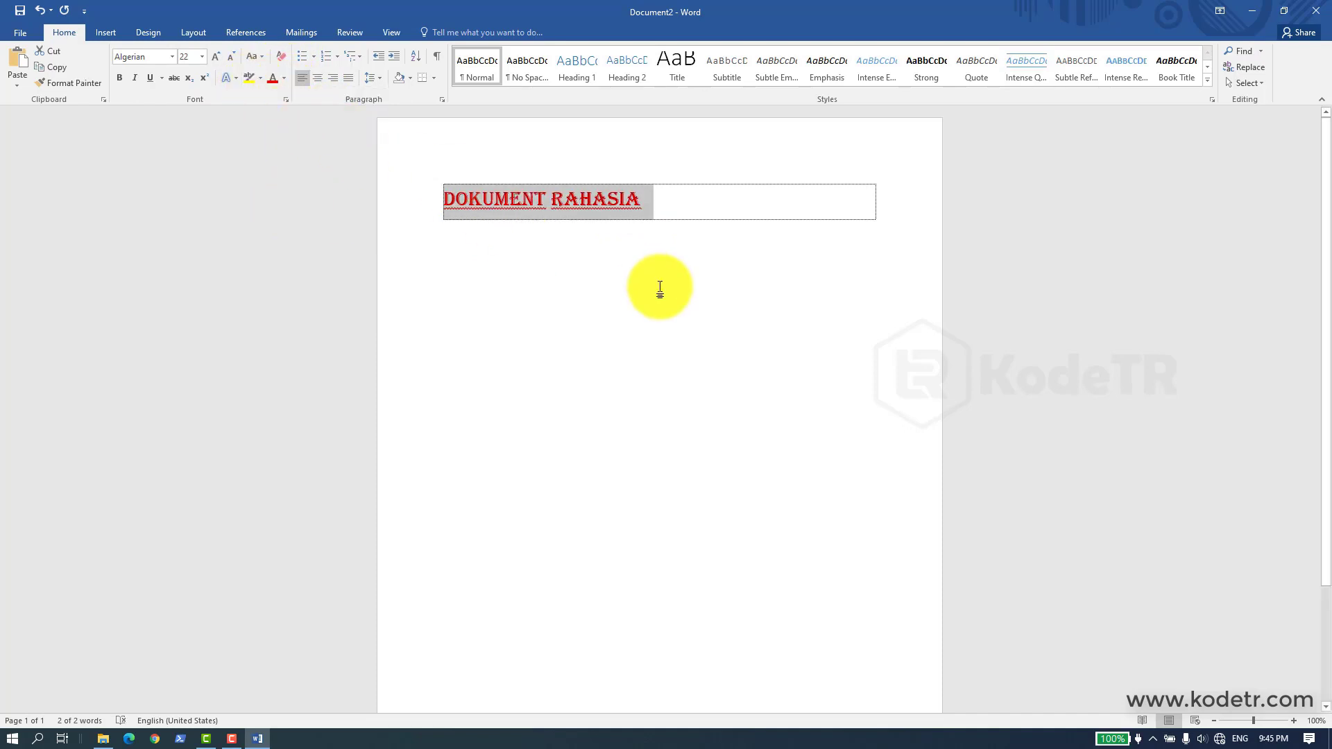
Step: Highlight the word "Rahasia" in yellow and change its highlight color to dark yellow
{"action": "left_click_drag", "start_coordinate": [658, 201], "coordinate": [389, 195]}
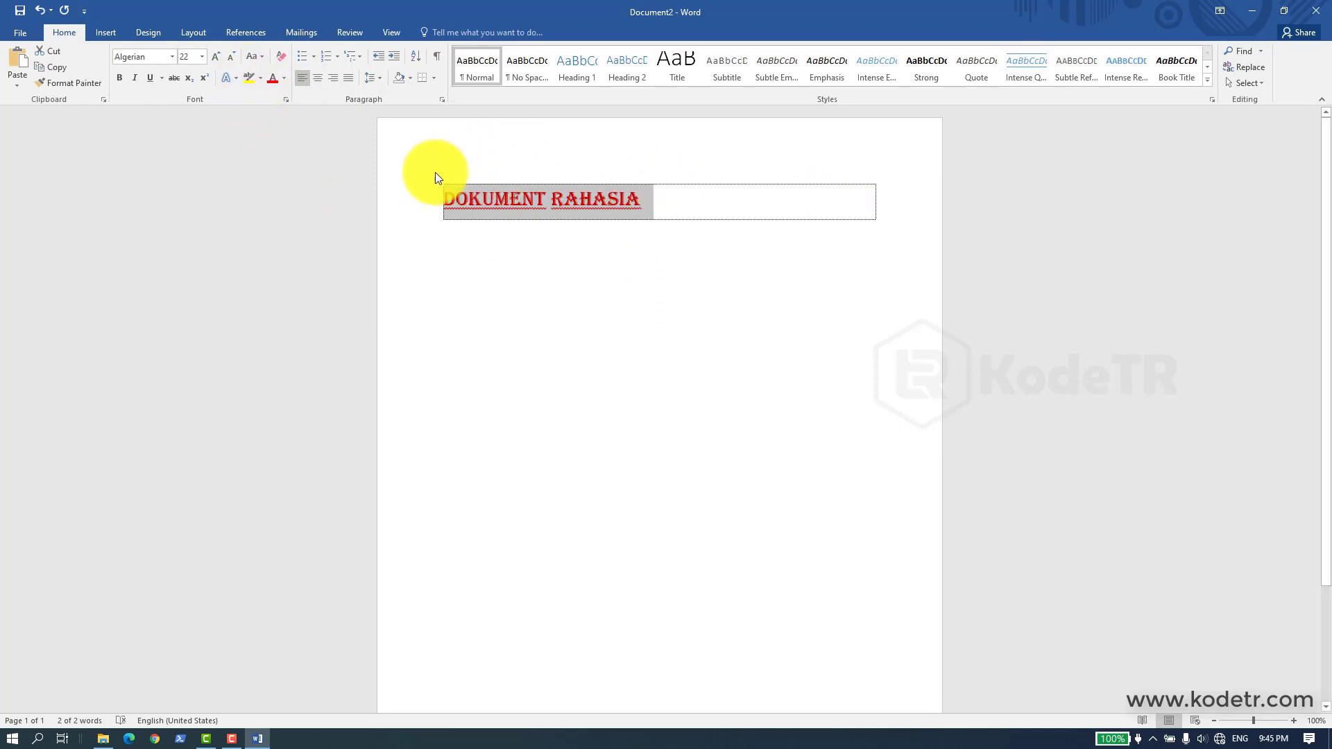
{"action": "left_click_drag", "start_coordinate": [677, 201], "coordinate": [547, 205]}
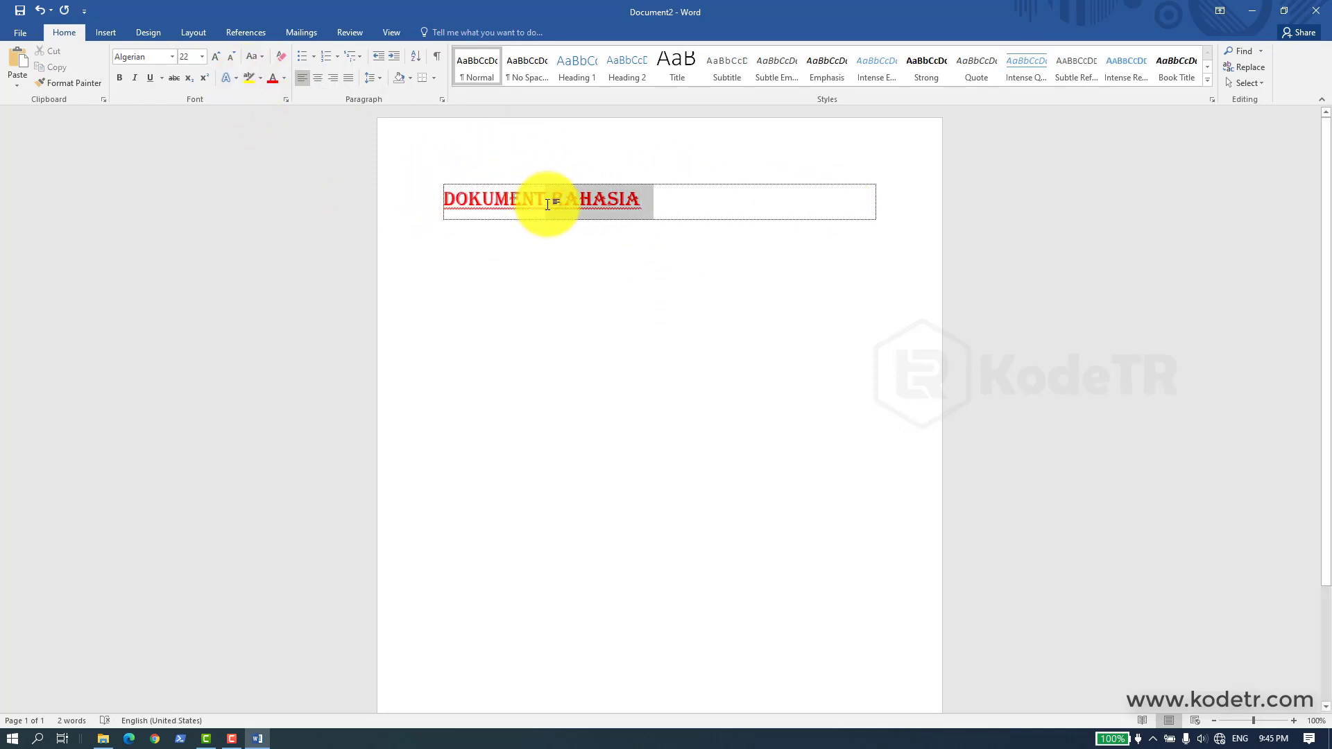
{"action": "left_click", "coordinate": [249, 78]}
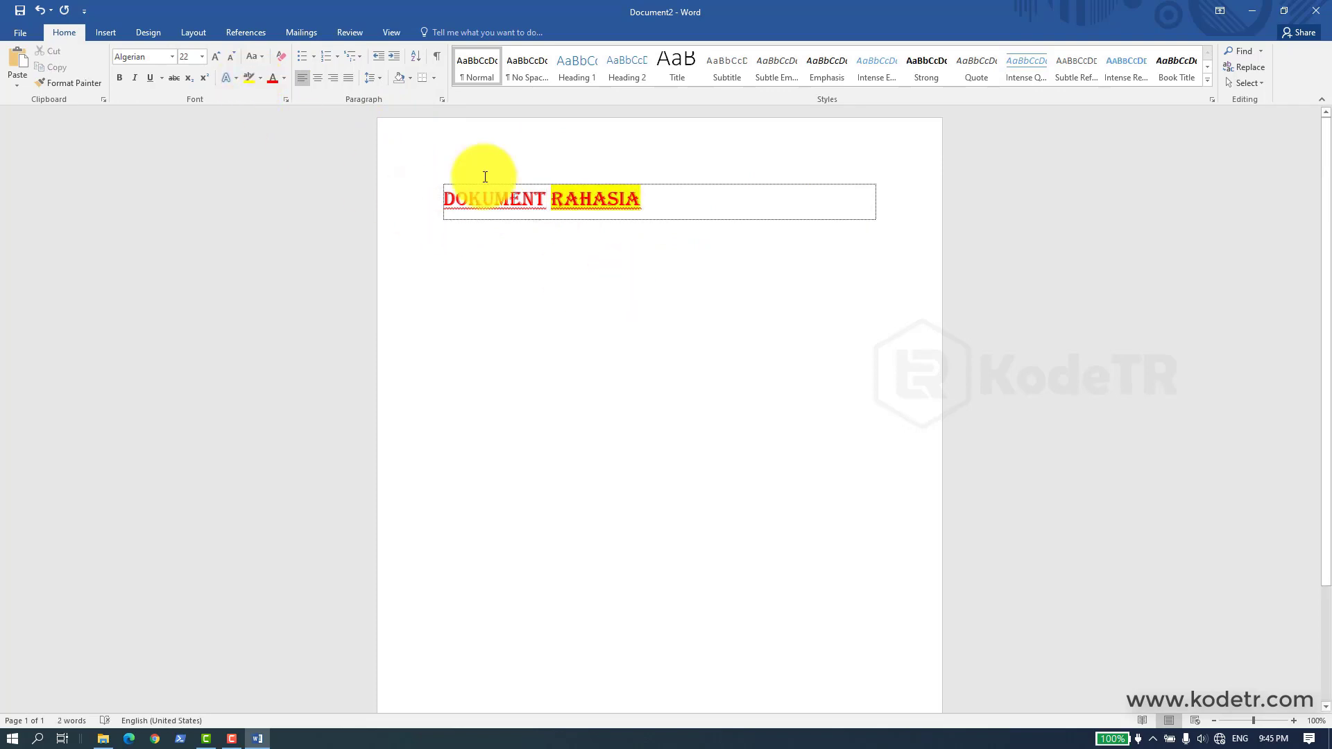
{"action": "left_click_drag", "start_coordinate": [671, 199], "coordinate": [518, 202]}
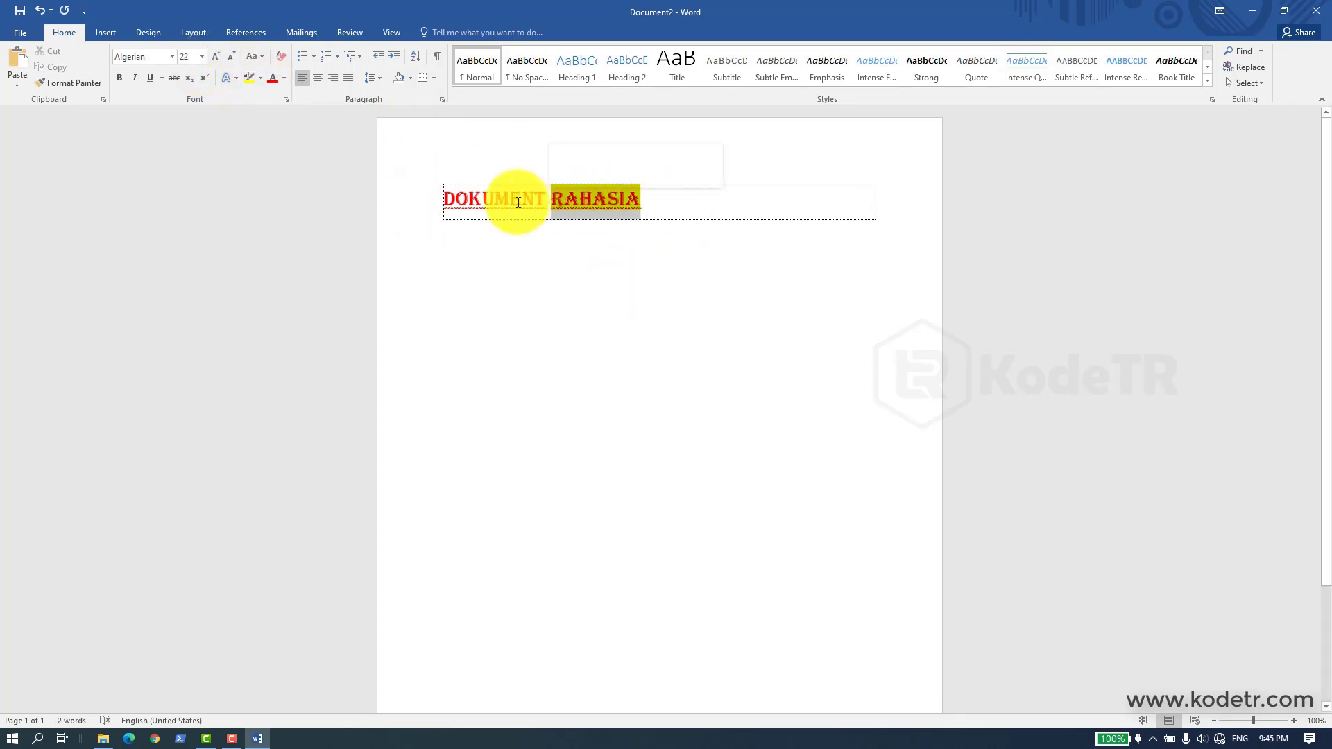
{"action": "left_click", "coordinate": [261, 78]}
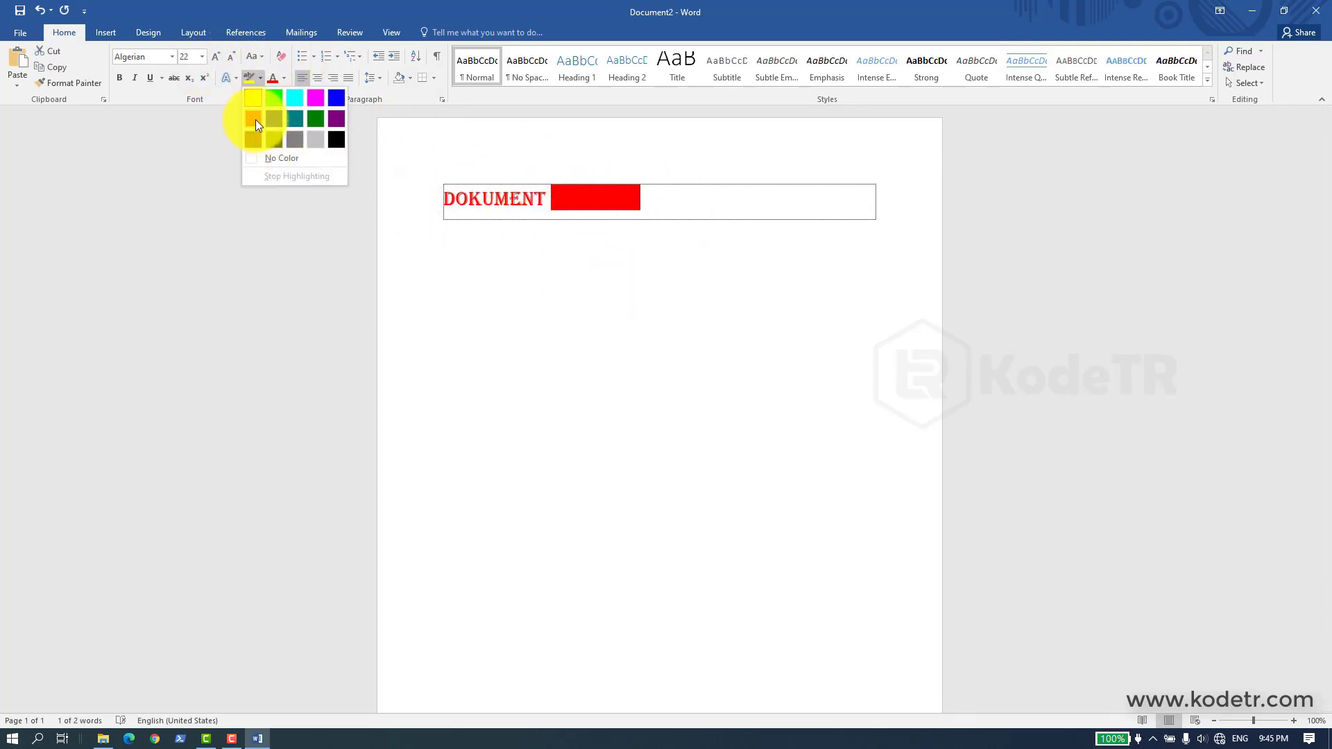
{"action": "left_click", "coordinate": [276, 133]}
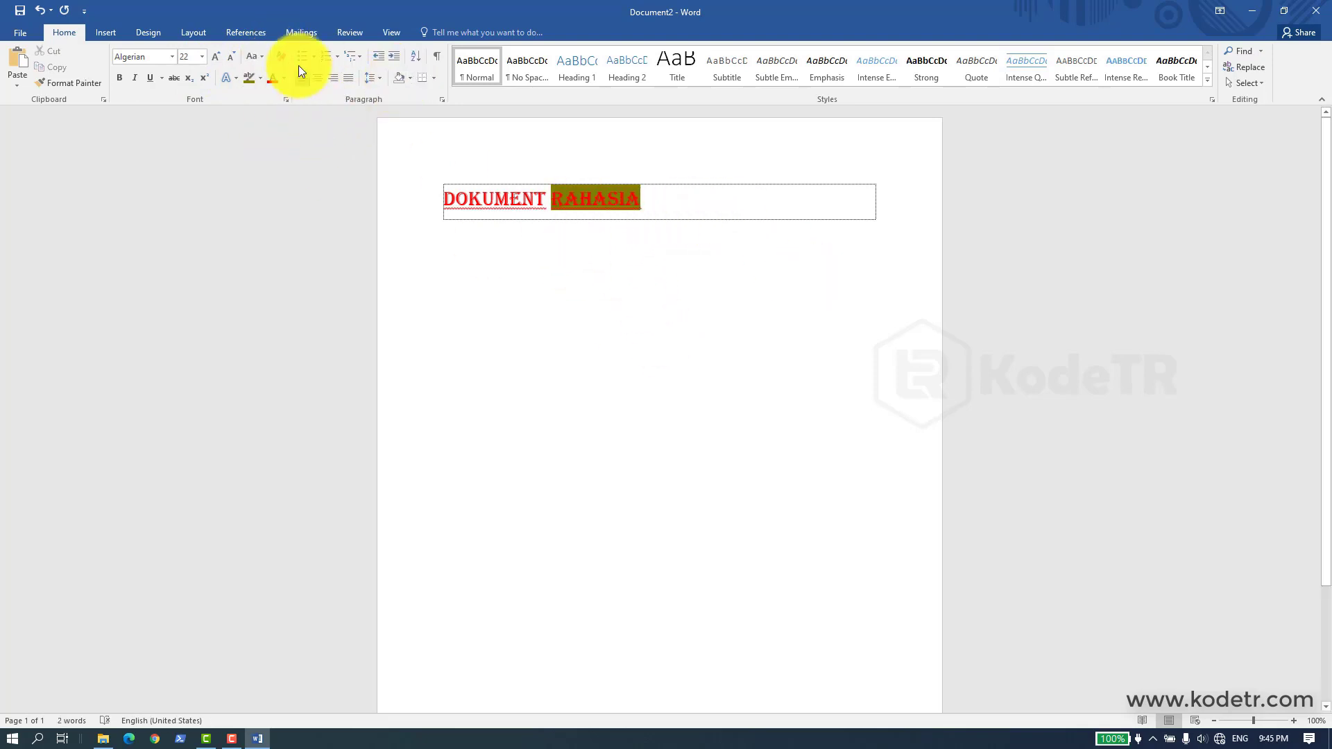
Step: Try center and right alignment on the "Dokument rahasia" line, finishing with it justified
{"action": "left_click_drag", "start_coordinate": [698, 196], "coordinate": [336, 199]}
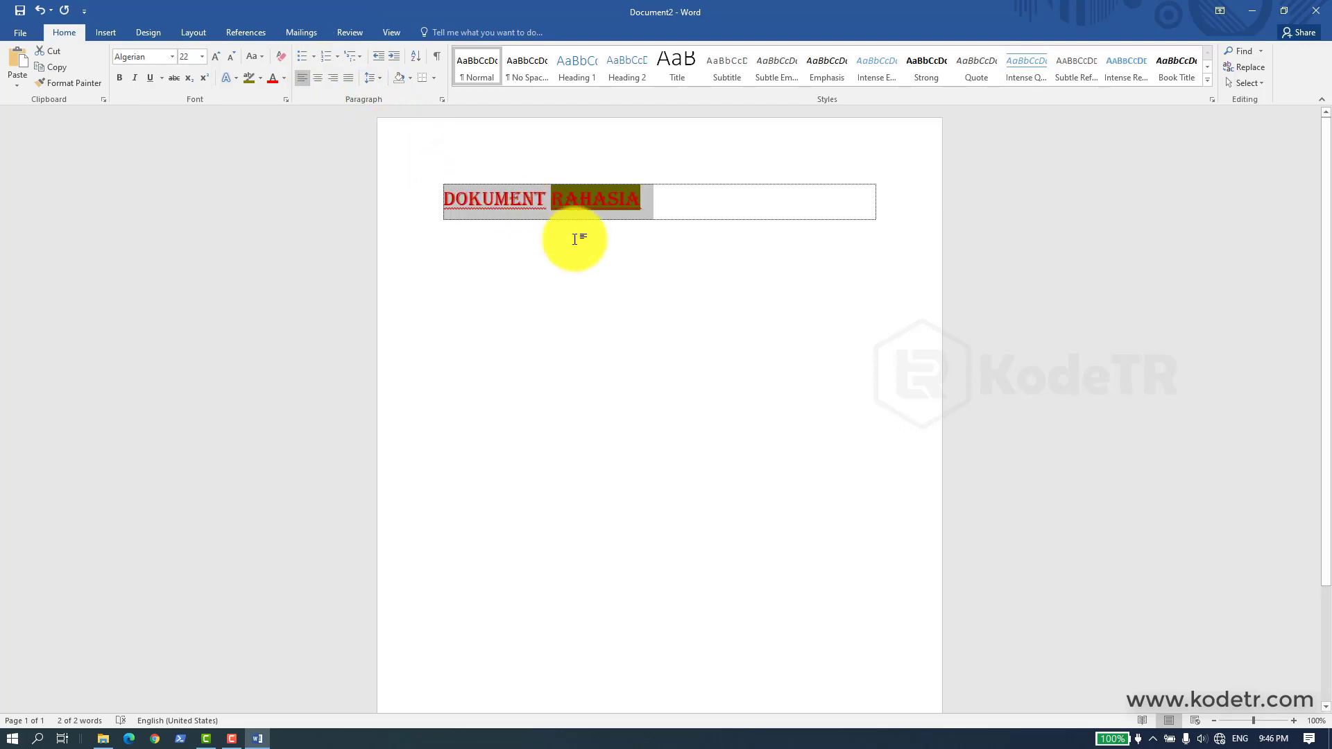
{"action": "left_click", "coordinate": [632, 258]}
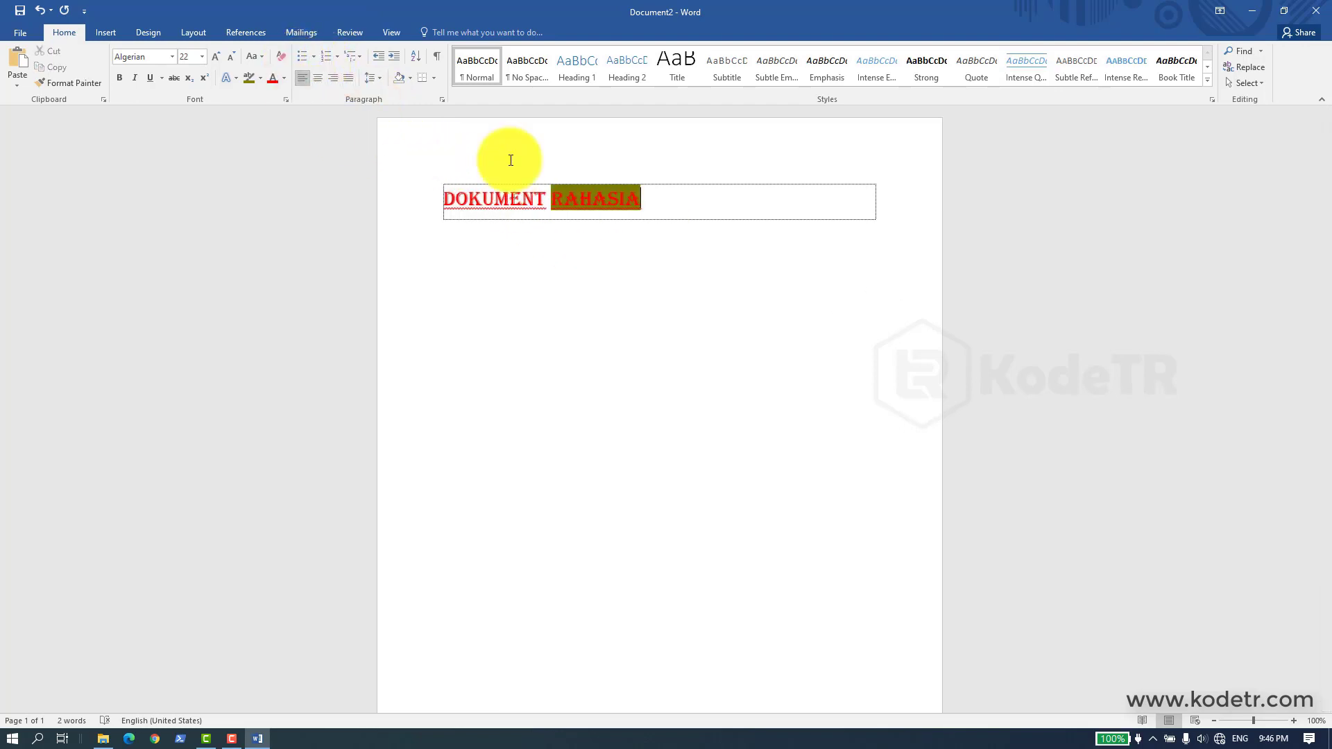
{"action": "left_click_drag", "start_coordinate": [677, 200], "coordinate": [440, 202]}
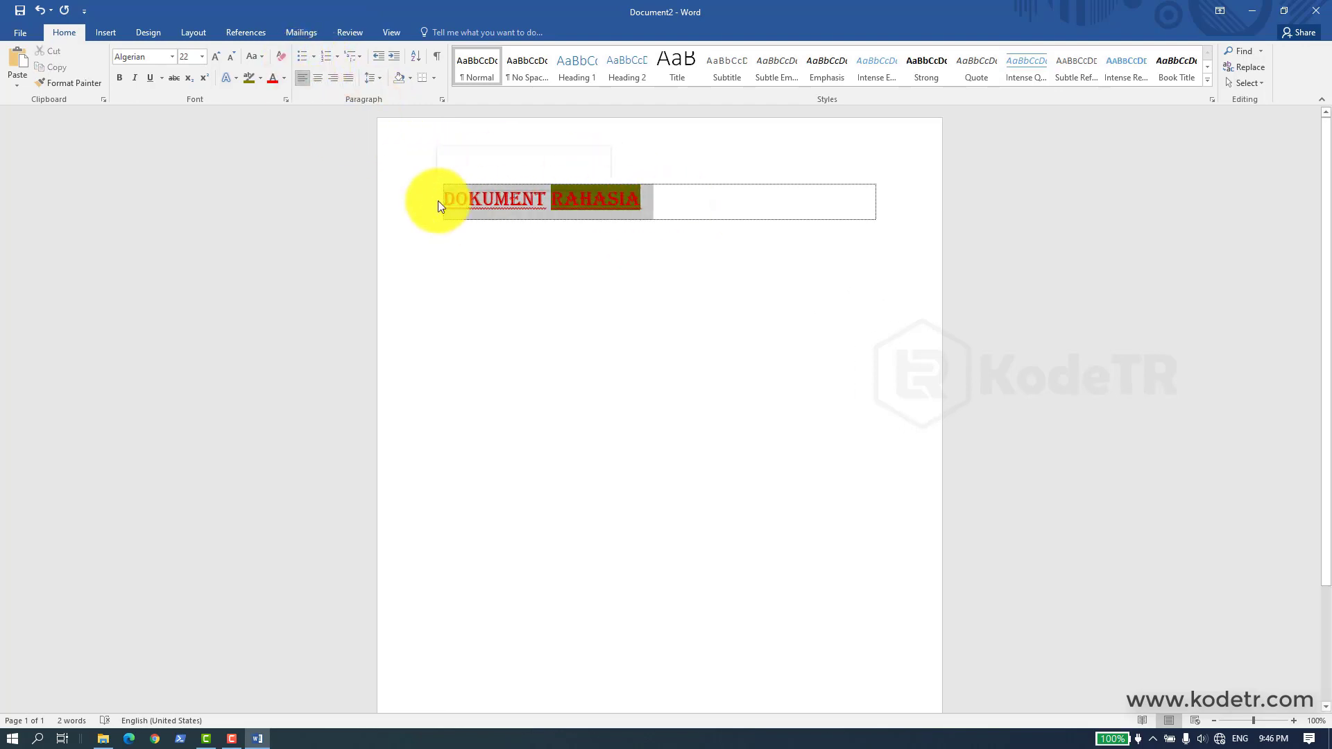
{"action": "left_click", "coordinate": [319, 78]}
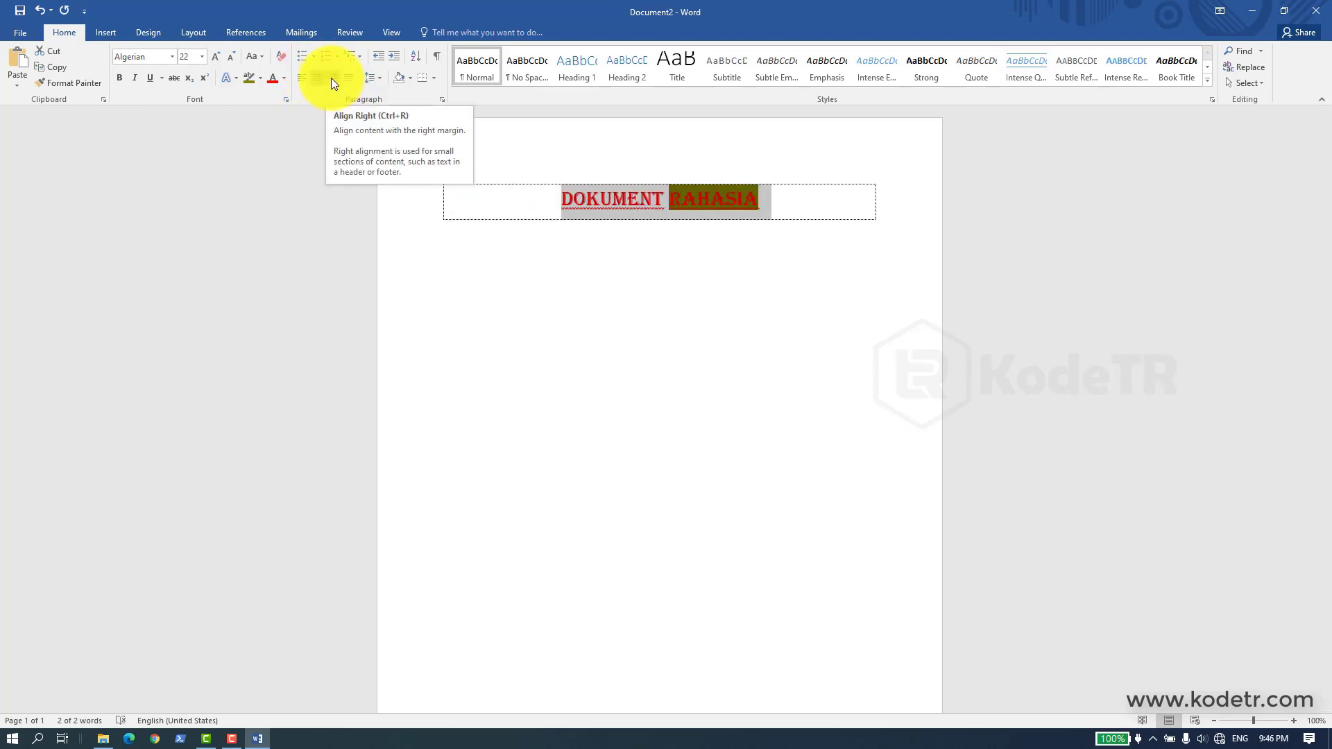
{"action": "left_click", "coordinate": [331, 77]}
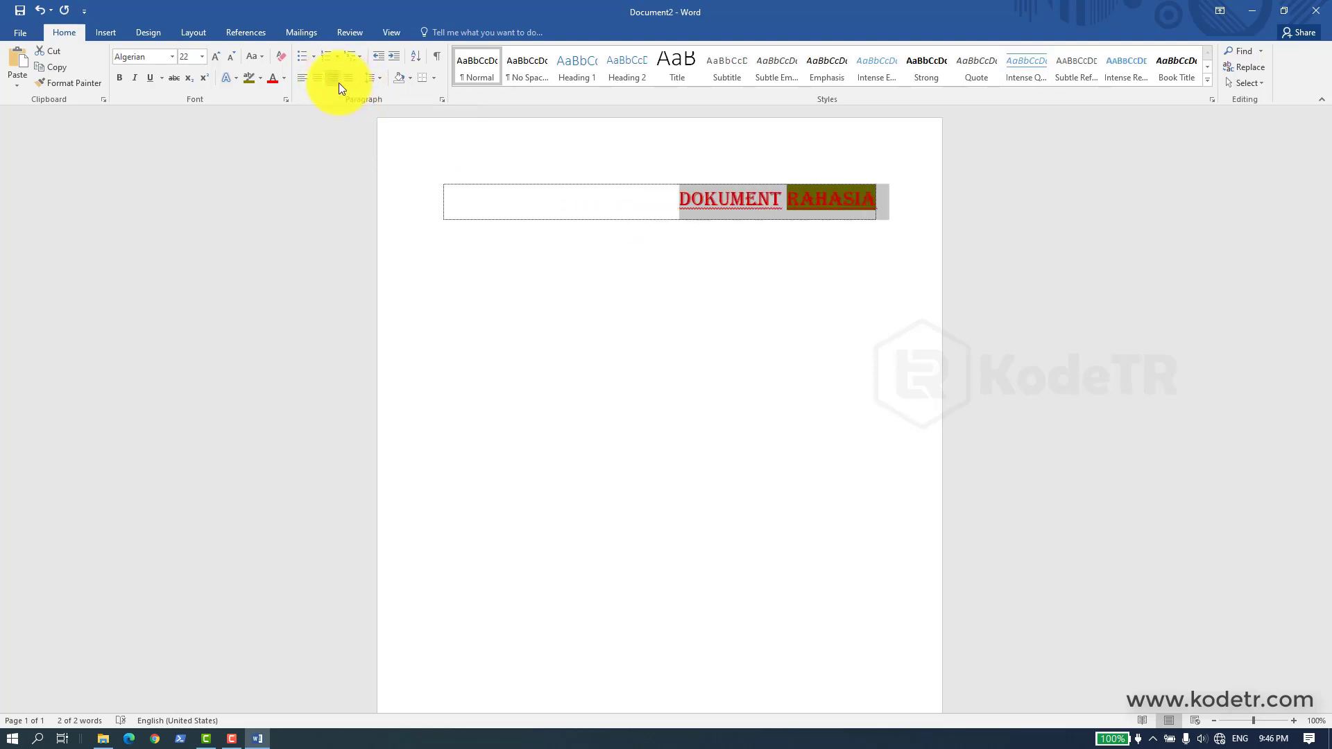
{"action": "left_click", "coordinate": [350, 78]}
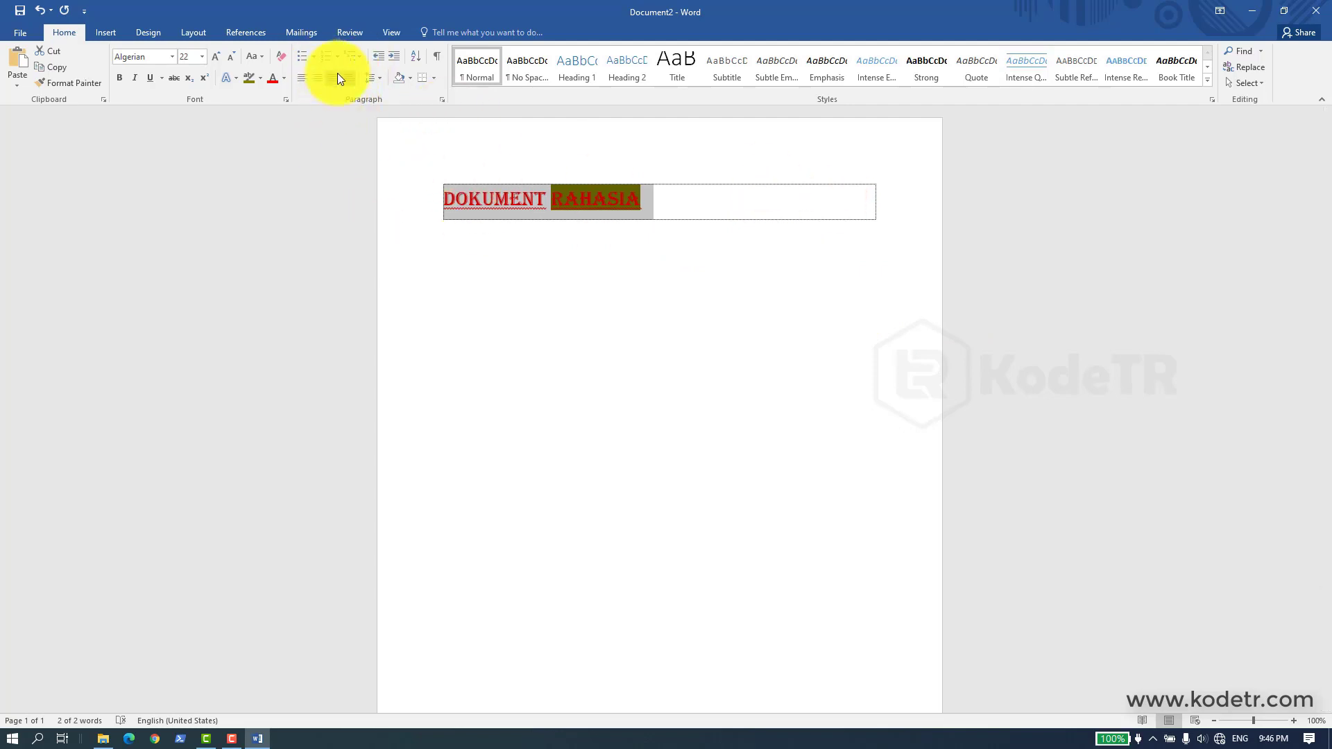
{"action": "left_click", "coordinate": [381, 77]}
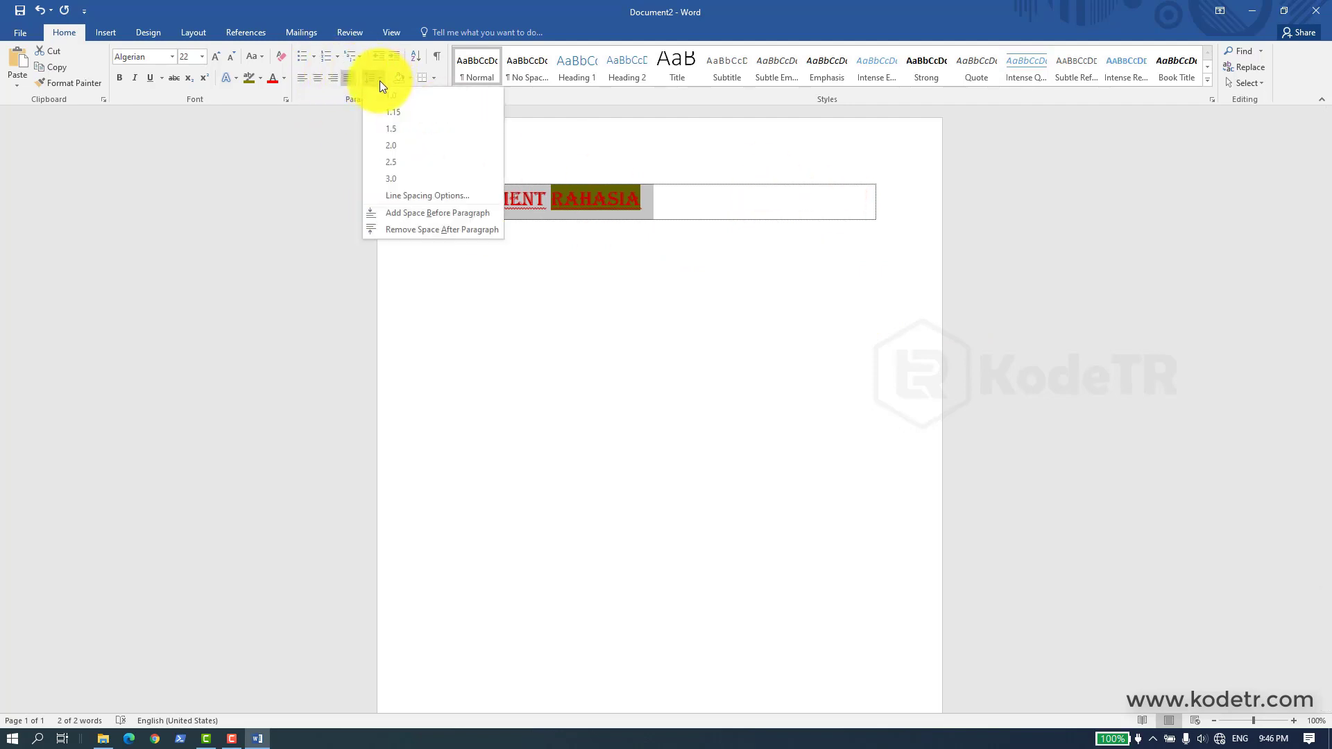
{"action": "left_click", "coordinate": [727, 206]}
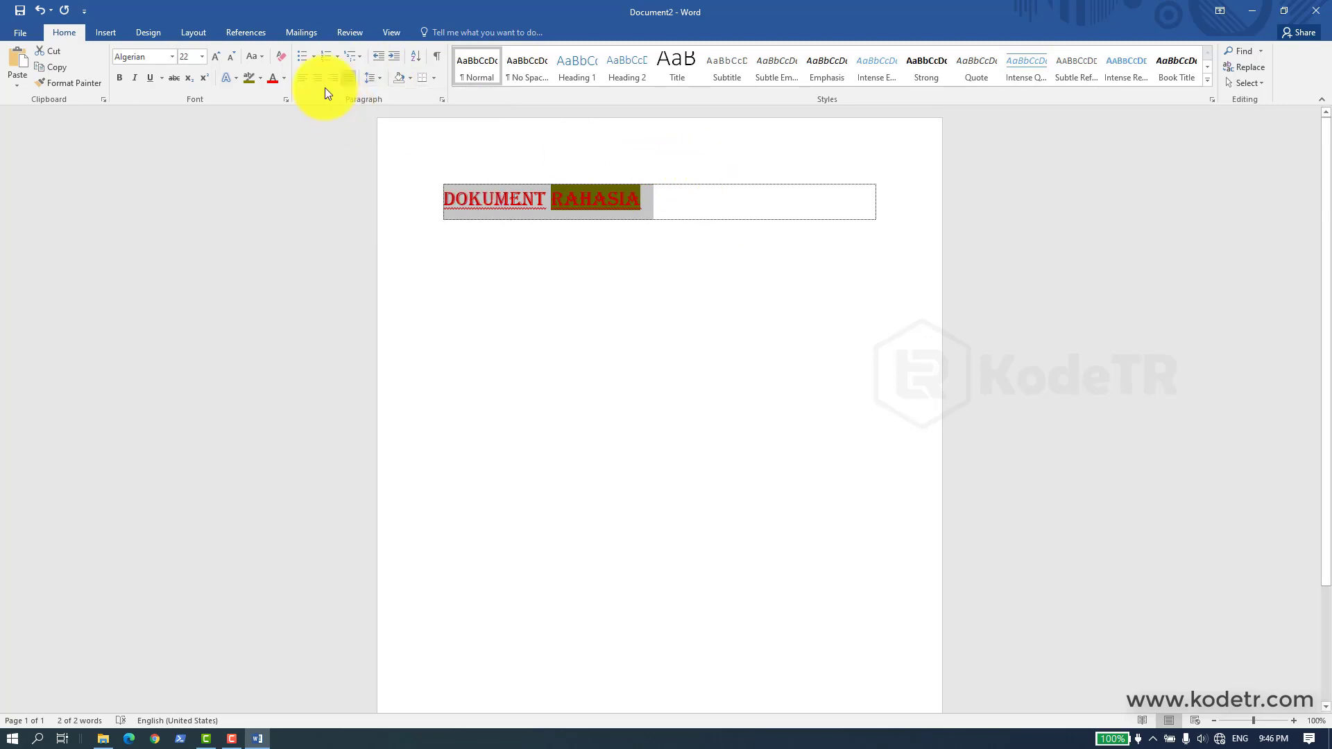
{"action": "left_click", "coordinate": [379, 76]}
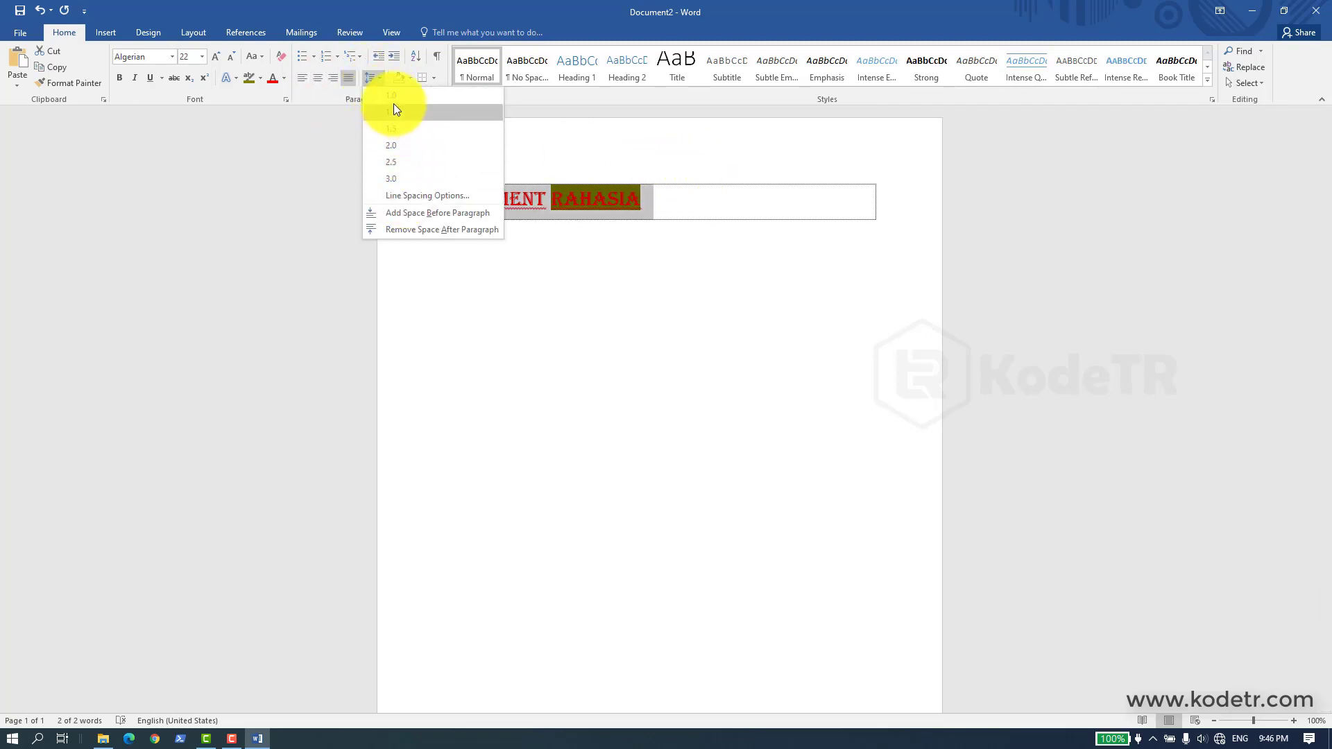
{"action": "left_click", "coordinate": [381, 78]}
Step: Add a second line reading "SADSA" below "Dokument rahasia"
{"action": "left_click", "coordinate": [656, 196]}
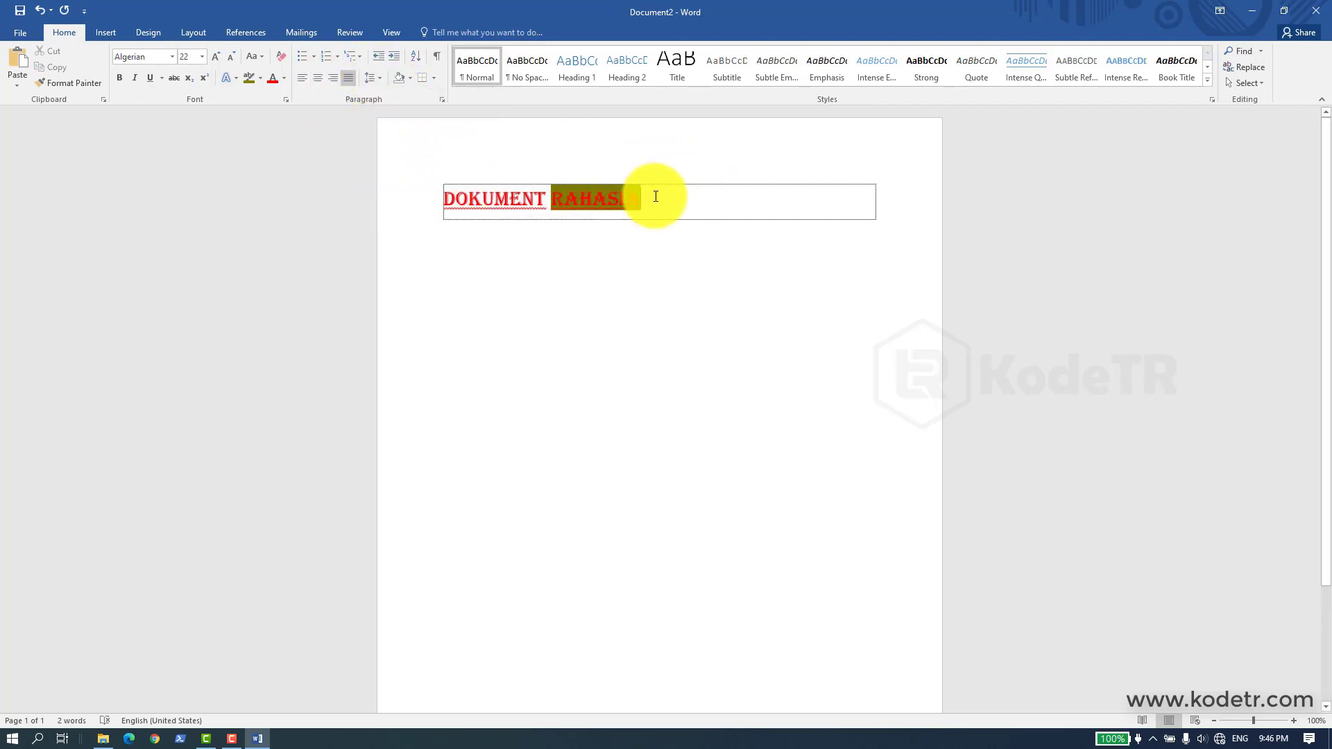
{"action": "key", "text": "Tab"}
{"action": "type", "text": "SADSA"}
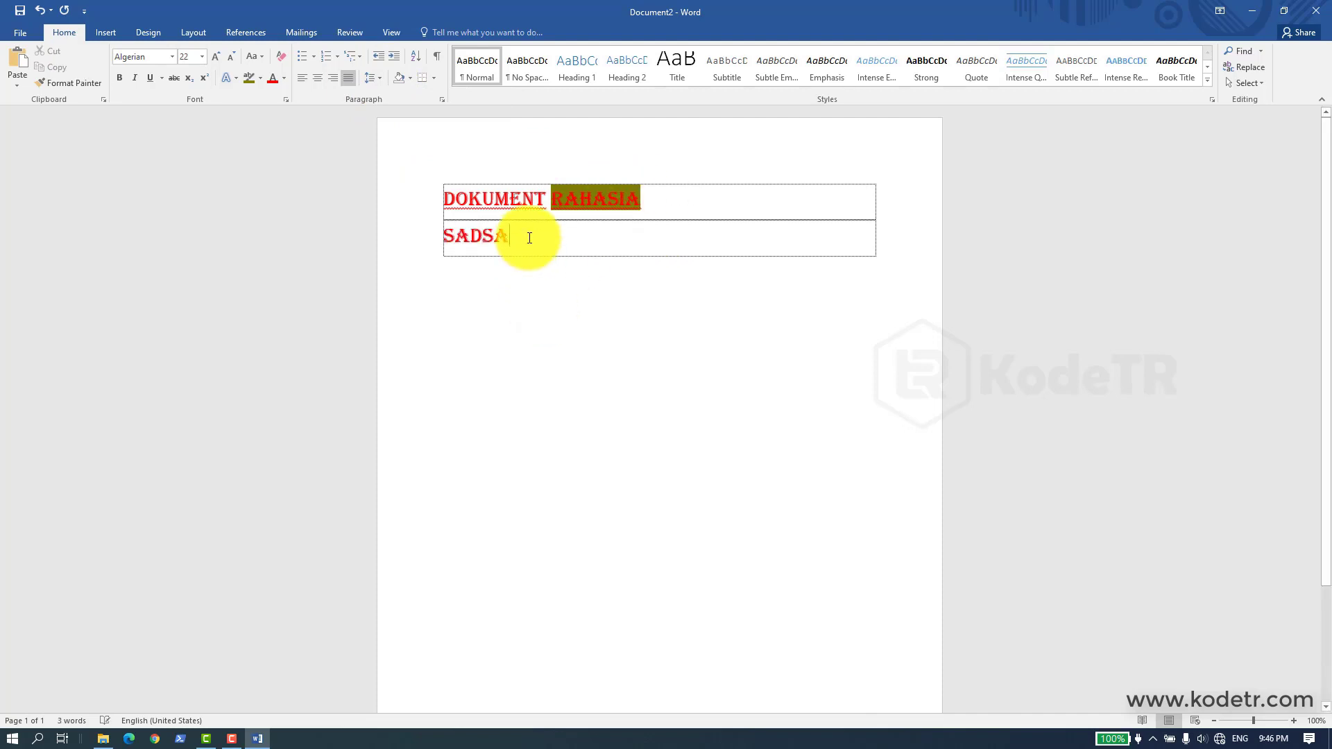
Step: Set the line spacing of both the "Dokument rahasia" and "SADSA" lines to 1.0
{"action": "left_click_drag", "start_coordinate": [530, 238], "coordinate": [440, 191]}
{"action": "left_click", "coordinate": [381, 75]}
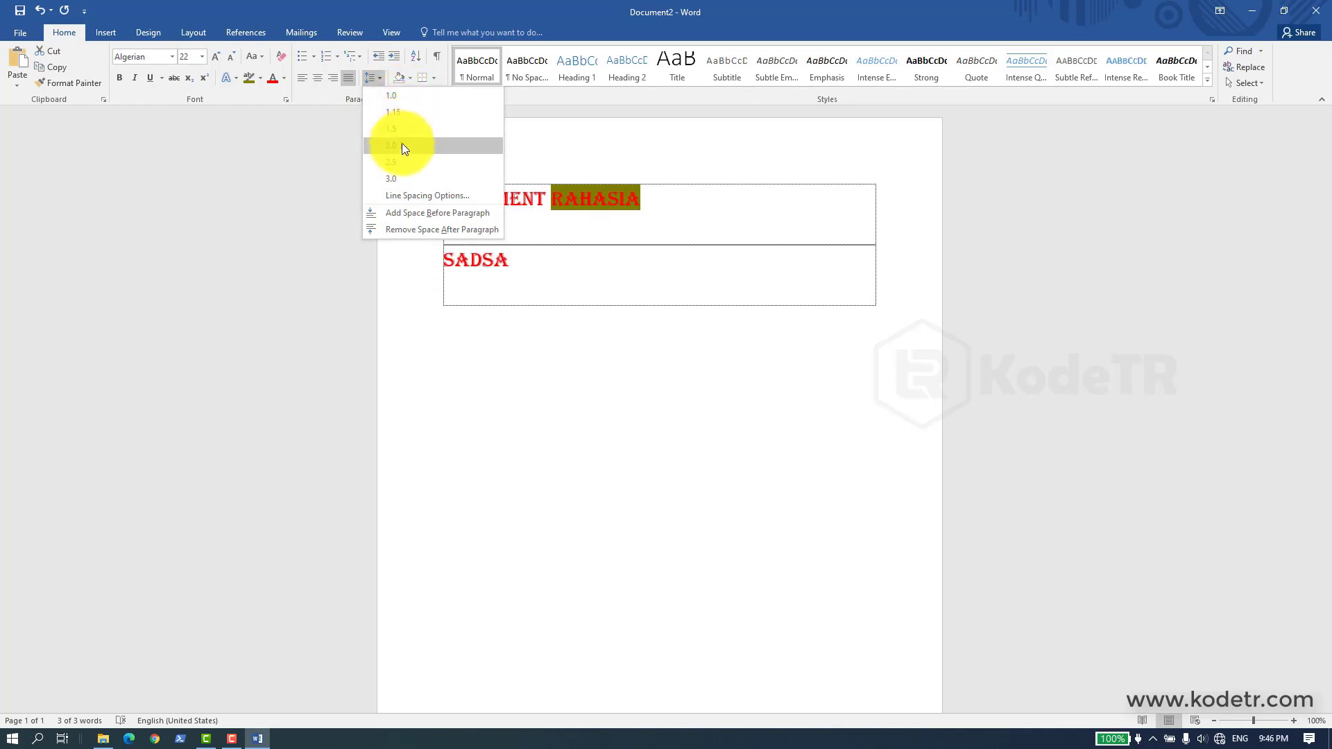
{"action": "left_click", "coordinate": [405, 96]}
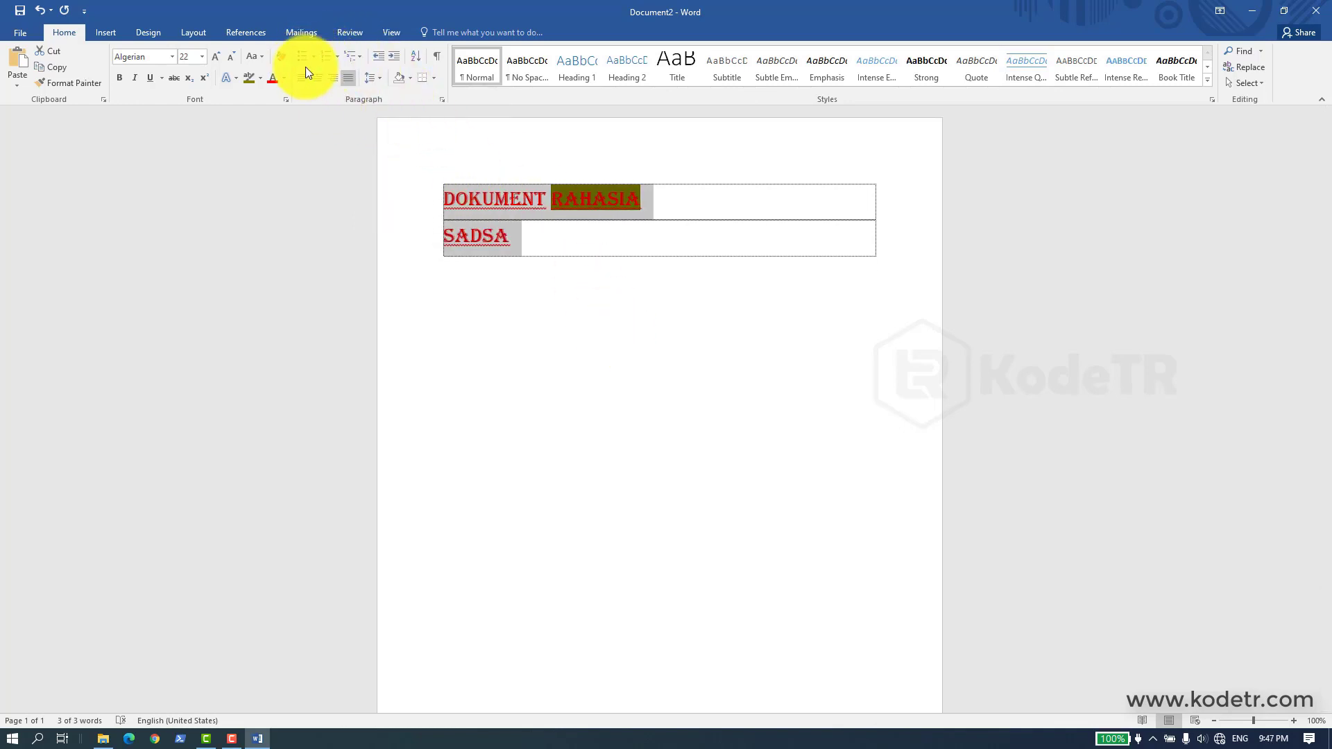
Step: Try numbering on the "SADSA" line, finish with a solid round bullet, and look over the numbering formats
{"action": "left_click", "coordinate": [525, 375]}
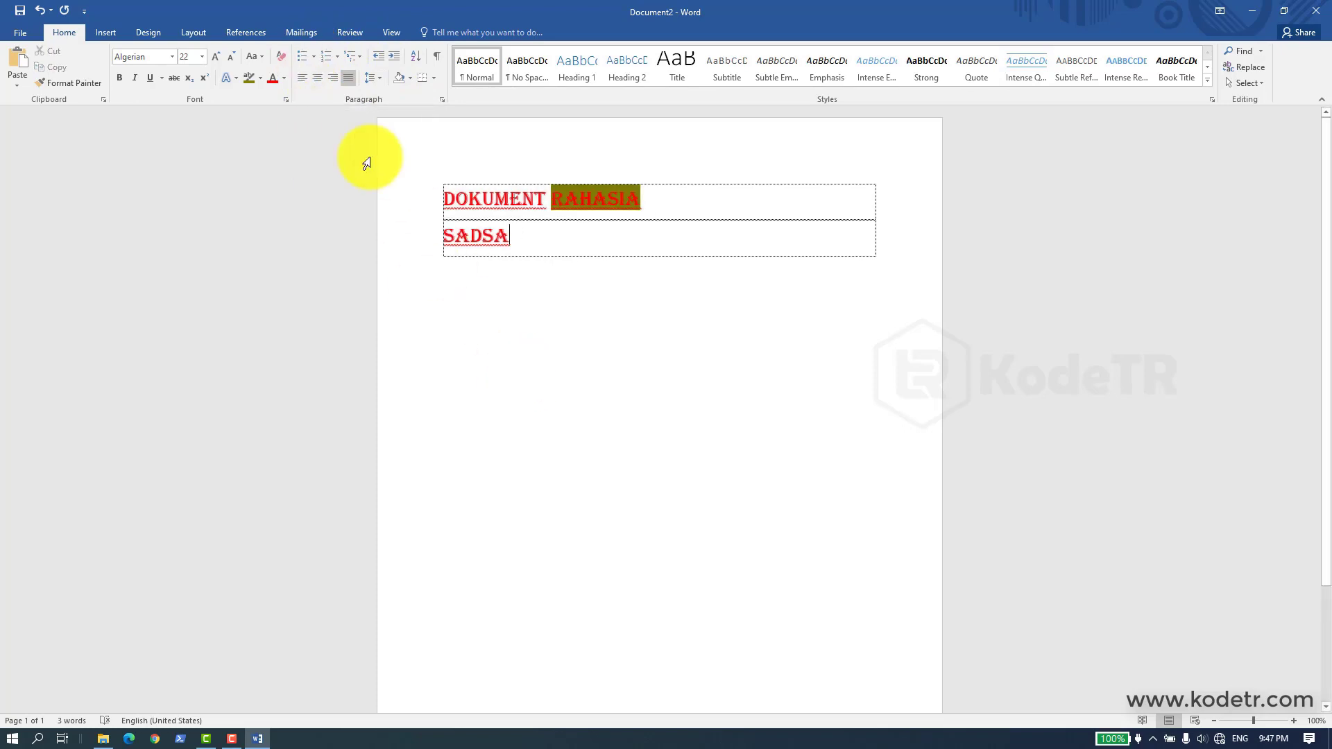
{"action": "left_click", "coordinate": [311, 57]}
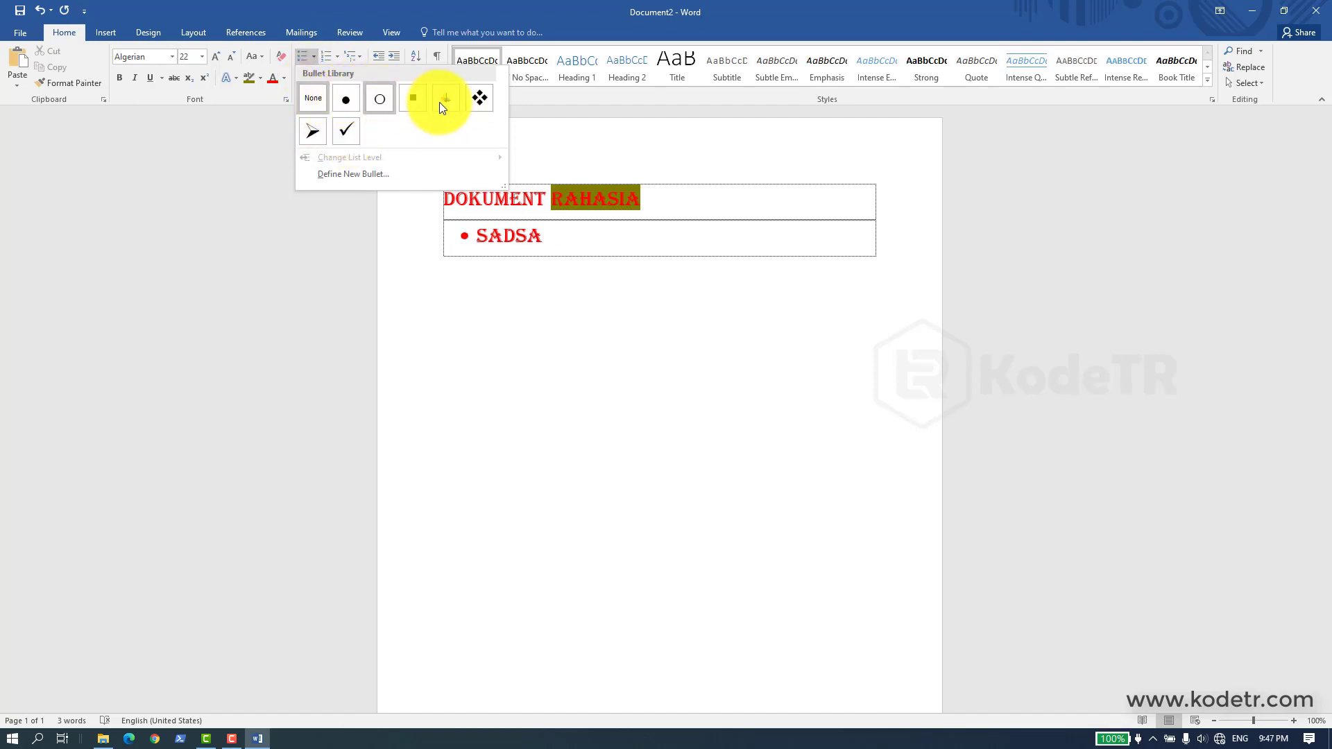
{"action": "left_click", "coordinate": [320, 56]}
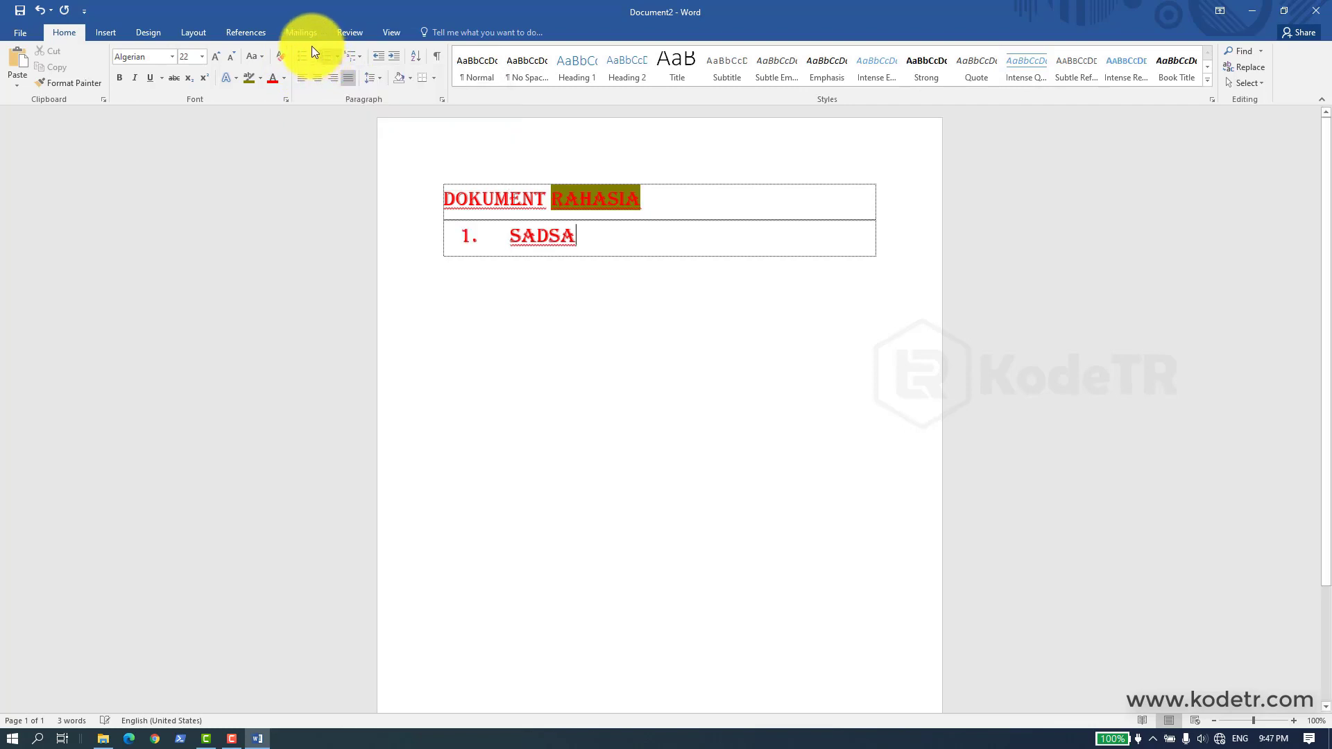
{"action": "left_click", "coordinate": [310, 51]}
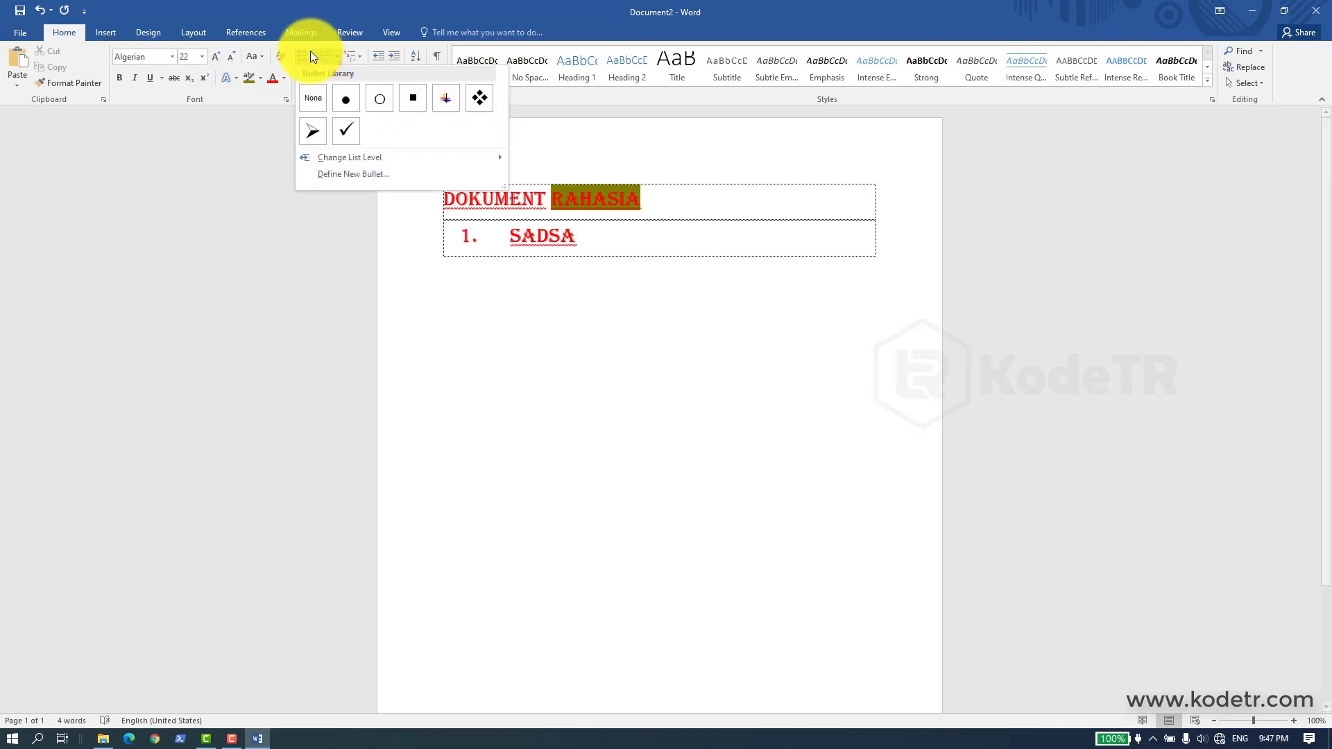
{"action": "left_click", "coordinate": [344, 100]}
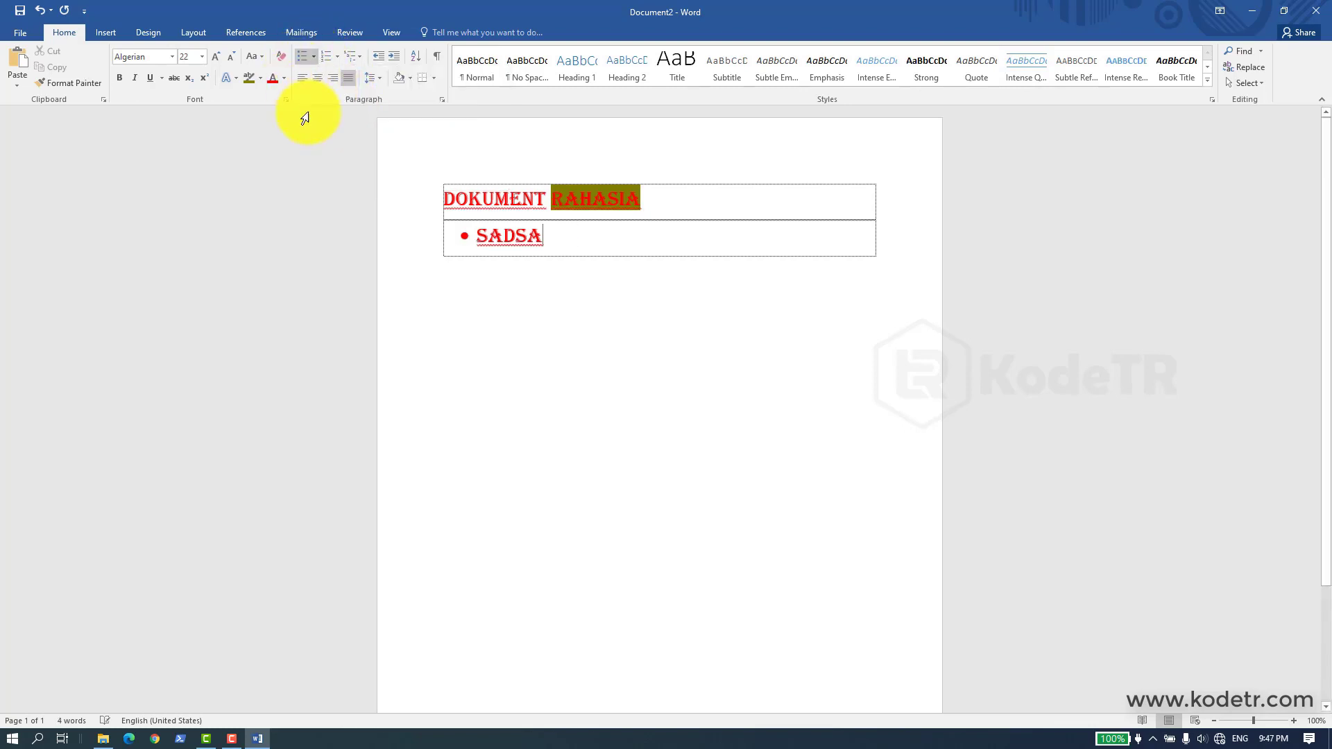
{"action": "left_click", "coordinate": [336, 54]}
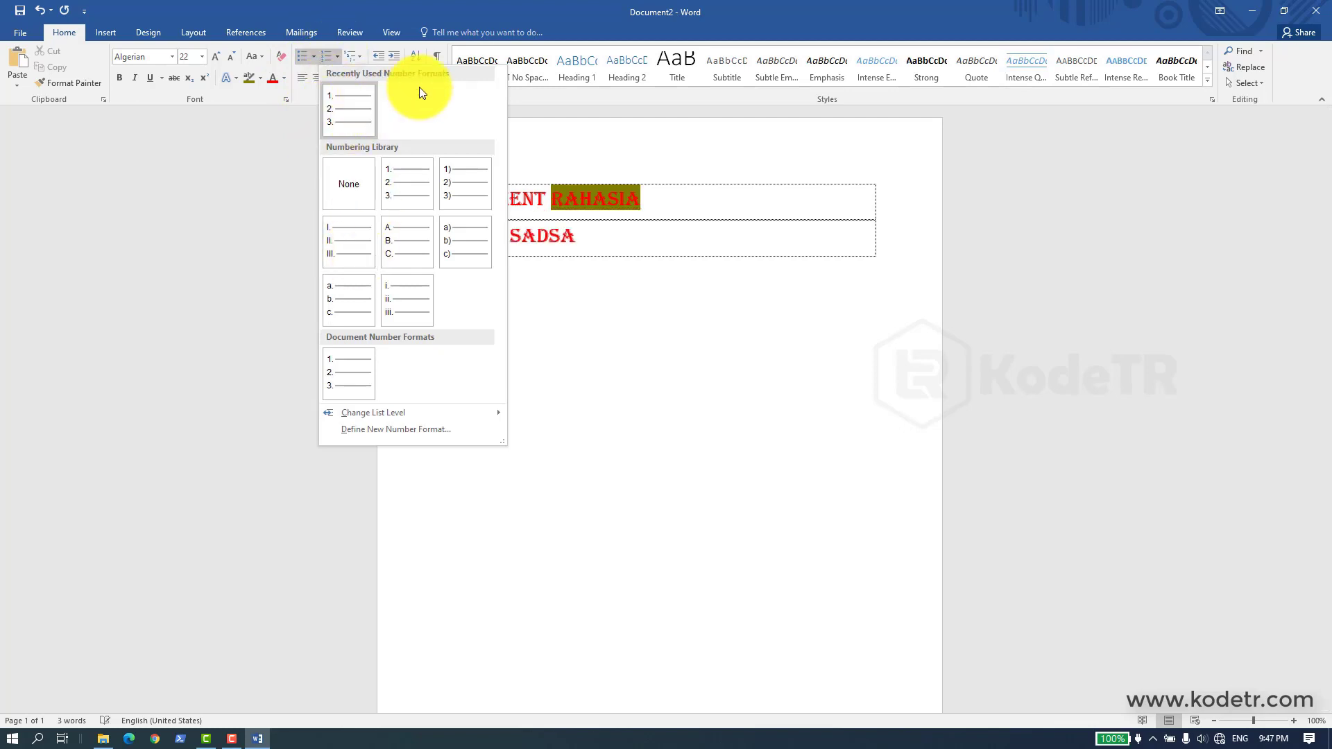
{"action": "left_click", "coordinate": [592, 131]}
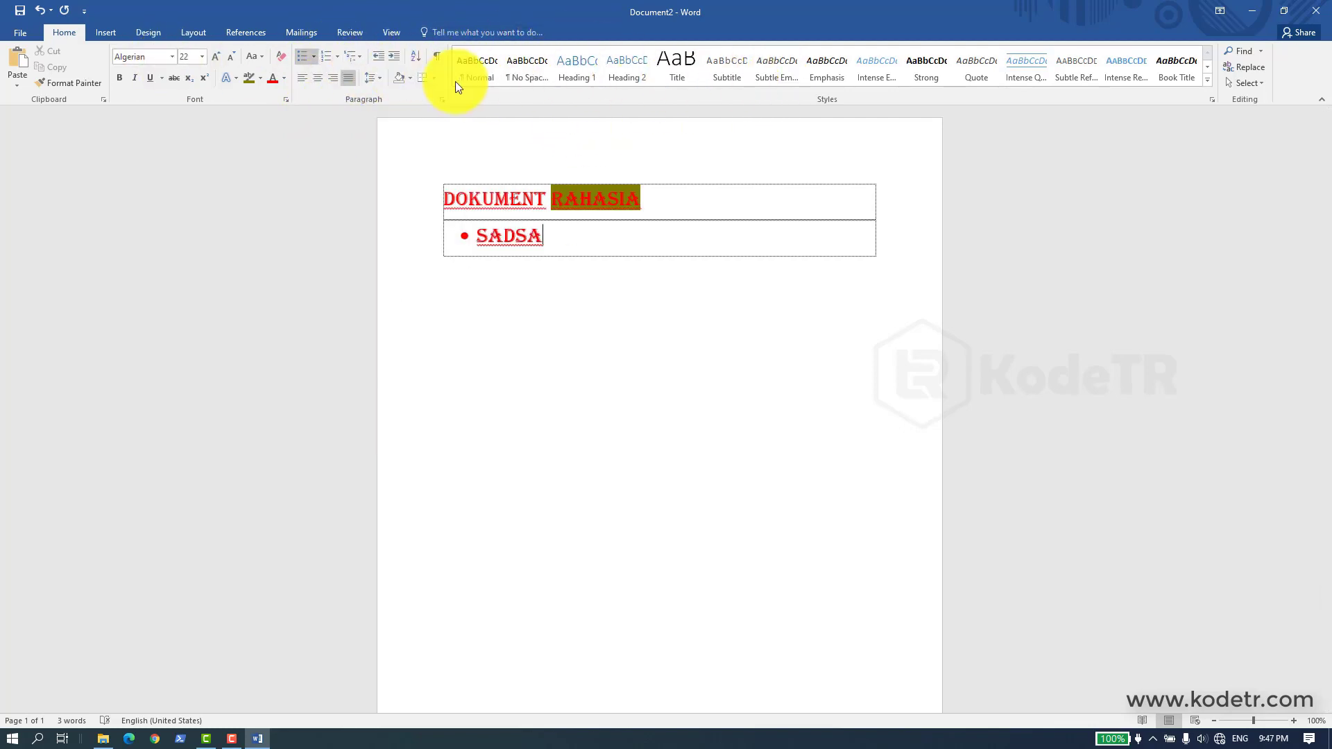
Step: Insert a table with four columns and three rows below the "SADSA" line
{"action": "left_click_drag", "start_coordinate": [589, 231], "coordinate": [422, 203]}
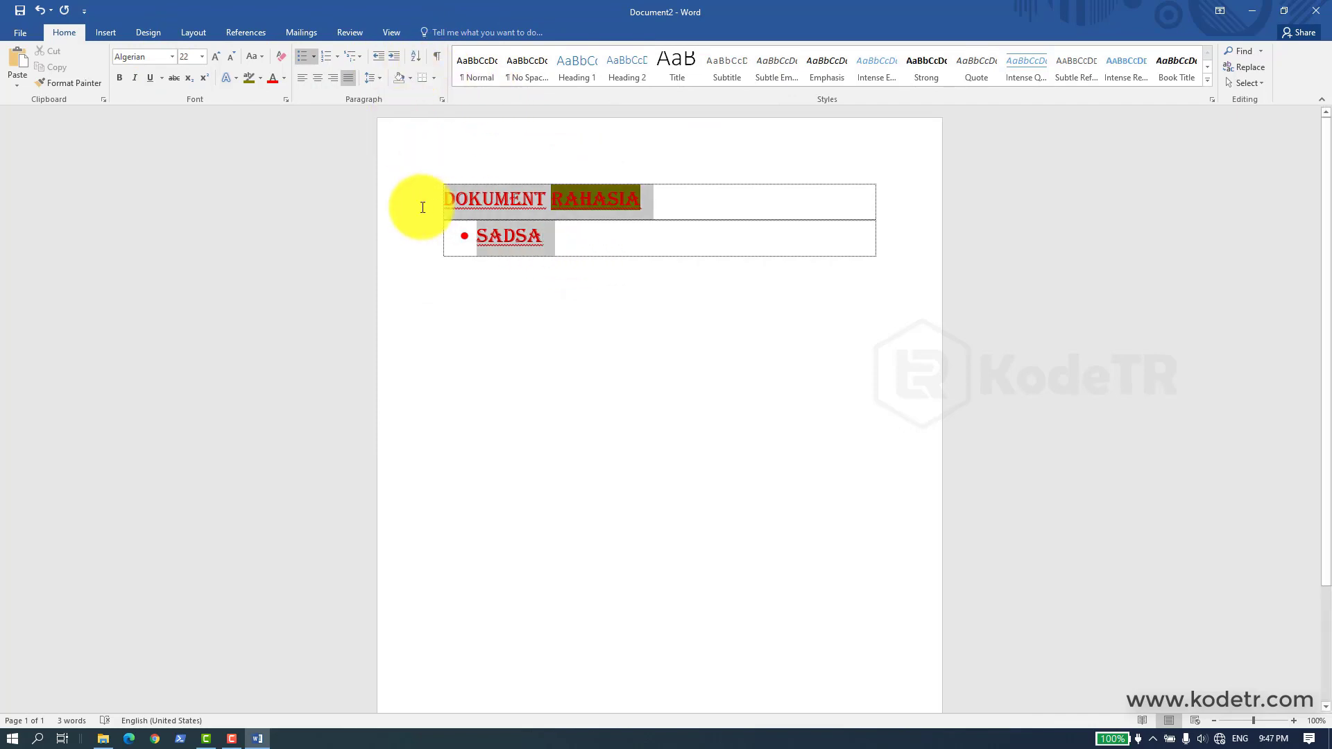
{"action": "left_click", "coordinate": [106, 35]}
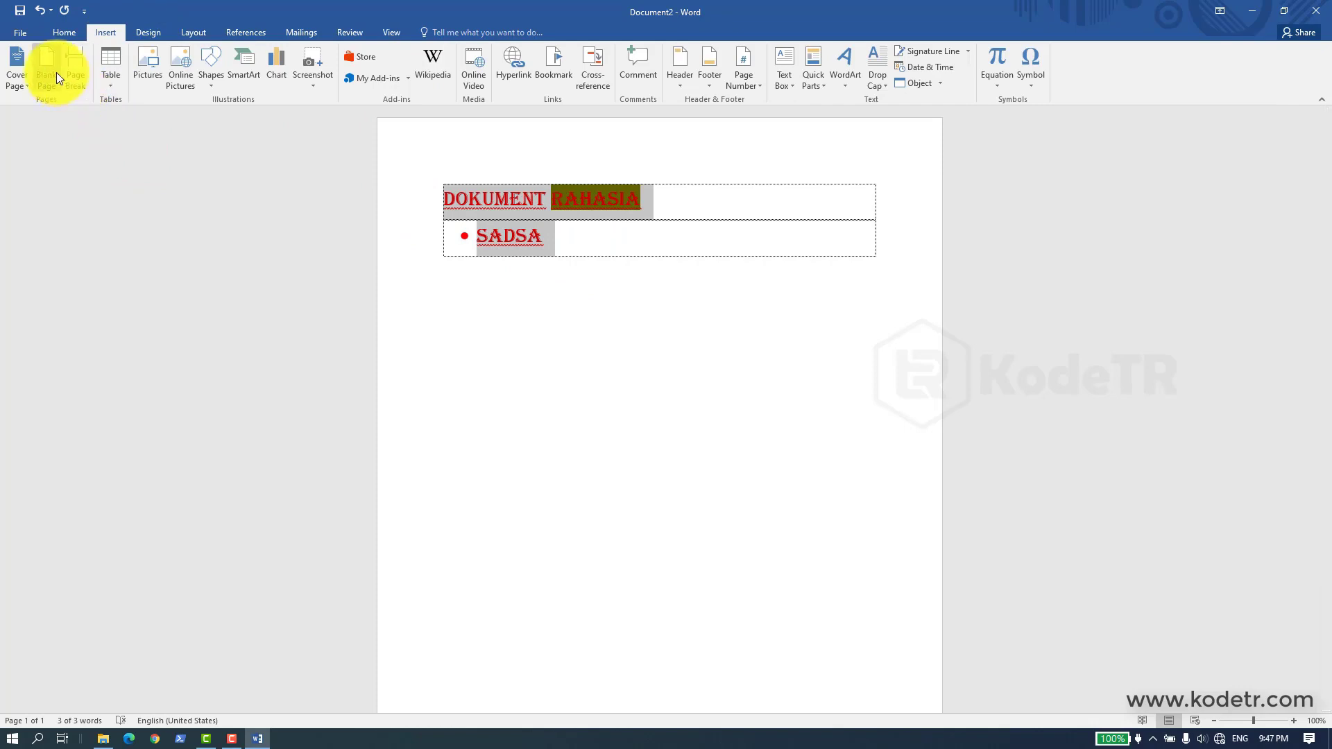
{"action": "left_click", "coordinate": [107, 84]}
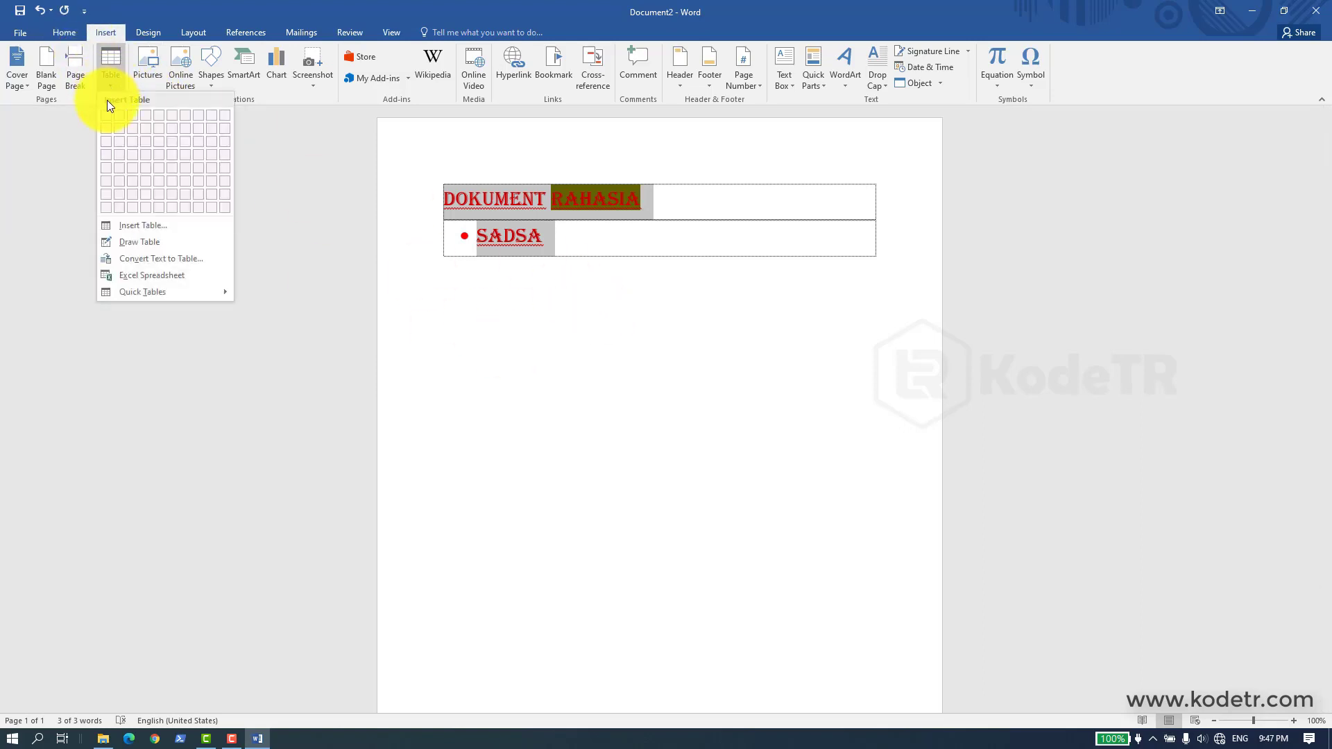
{"action": "left_click", "coordinate": [577, 333]}
{"action": "left_click", "coordinate": [570, 320]}
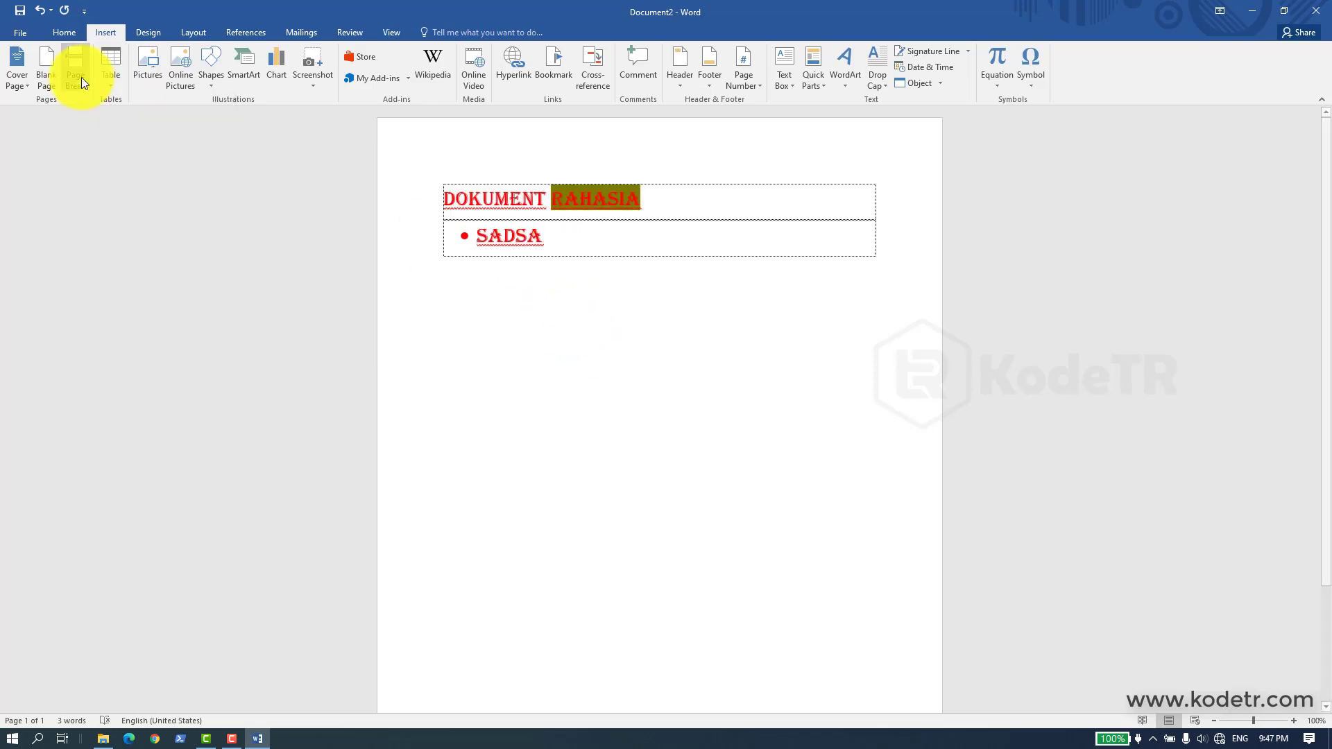
{"action": "left_click", "coordinate": [107, 85]}
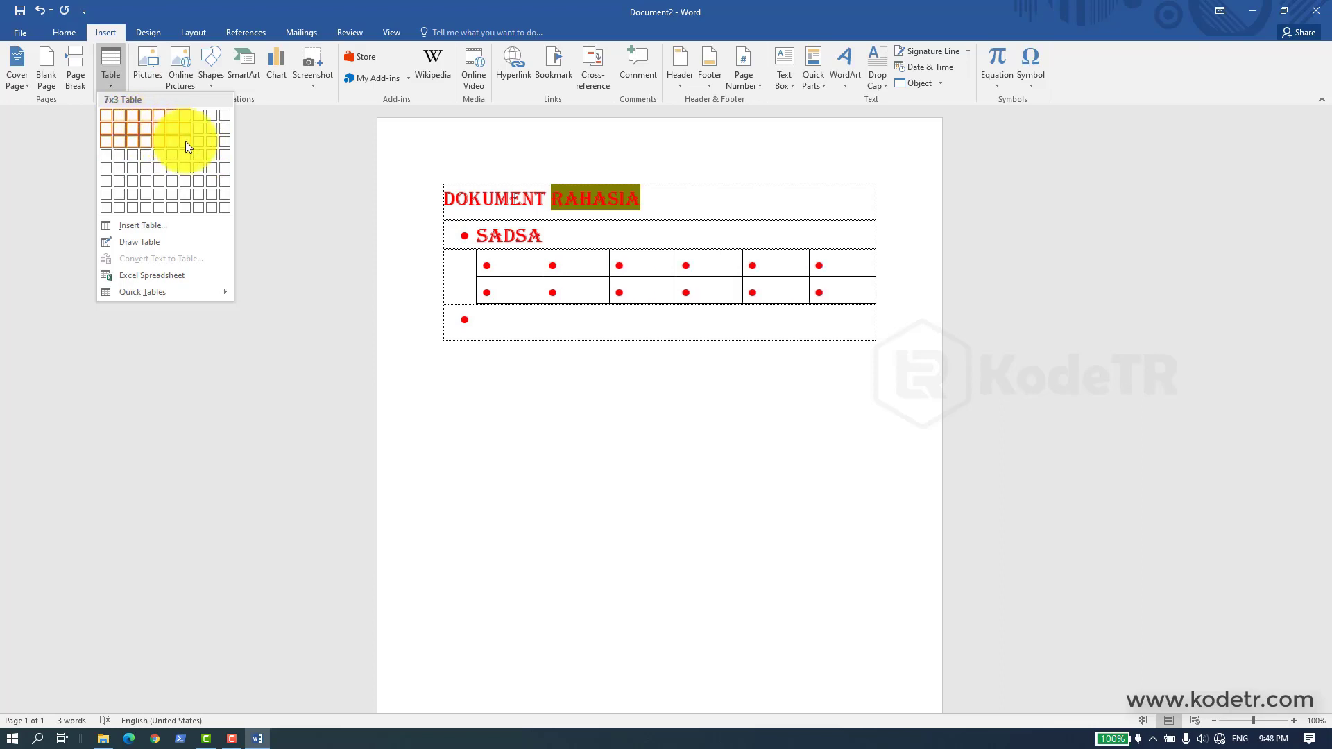
{"action": "left_click", "coordinate": [148, 141]}
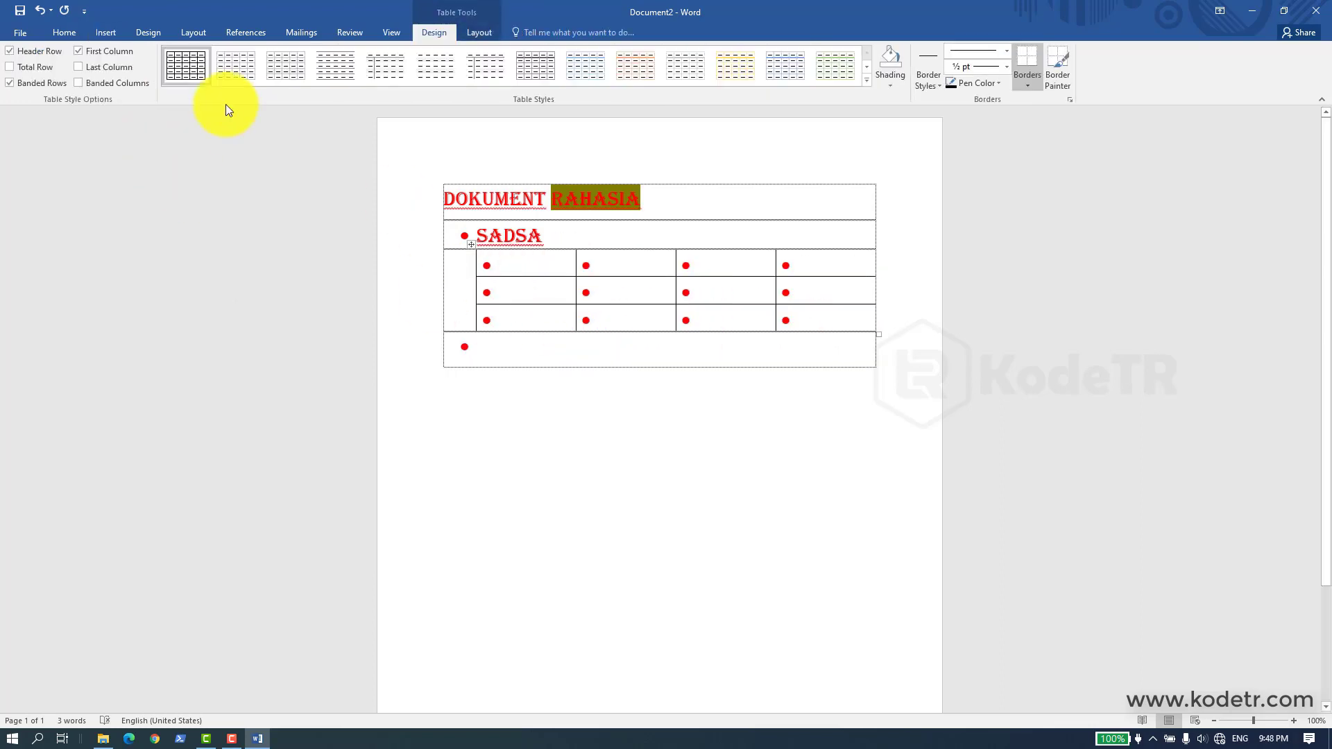
Step: Select the whole table, clear the selection, and place the cursor at the empty bullet below the table
{"action": "left_click", "coordinate": [106, 32]}
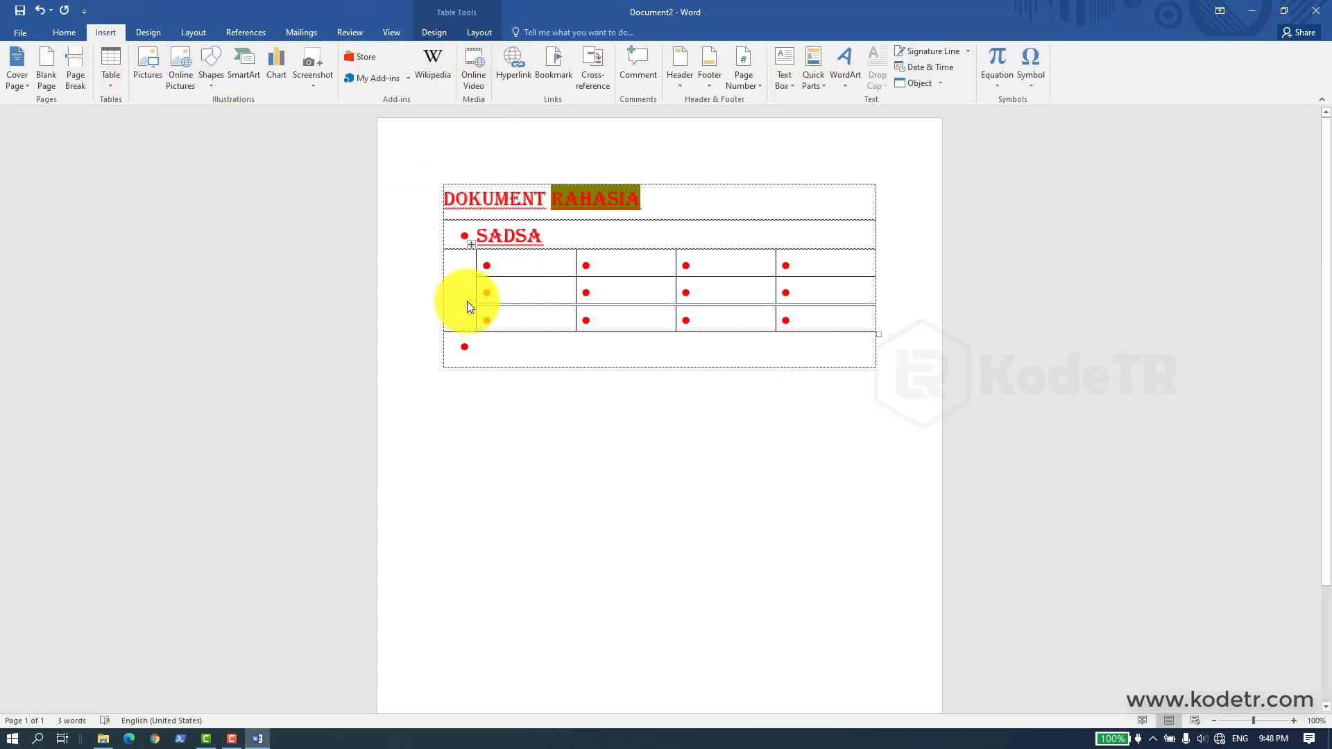
{"action": "left_click", "coordinate": [472, 242]}
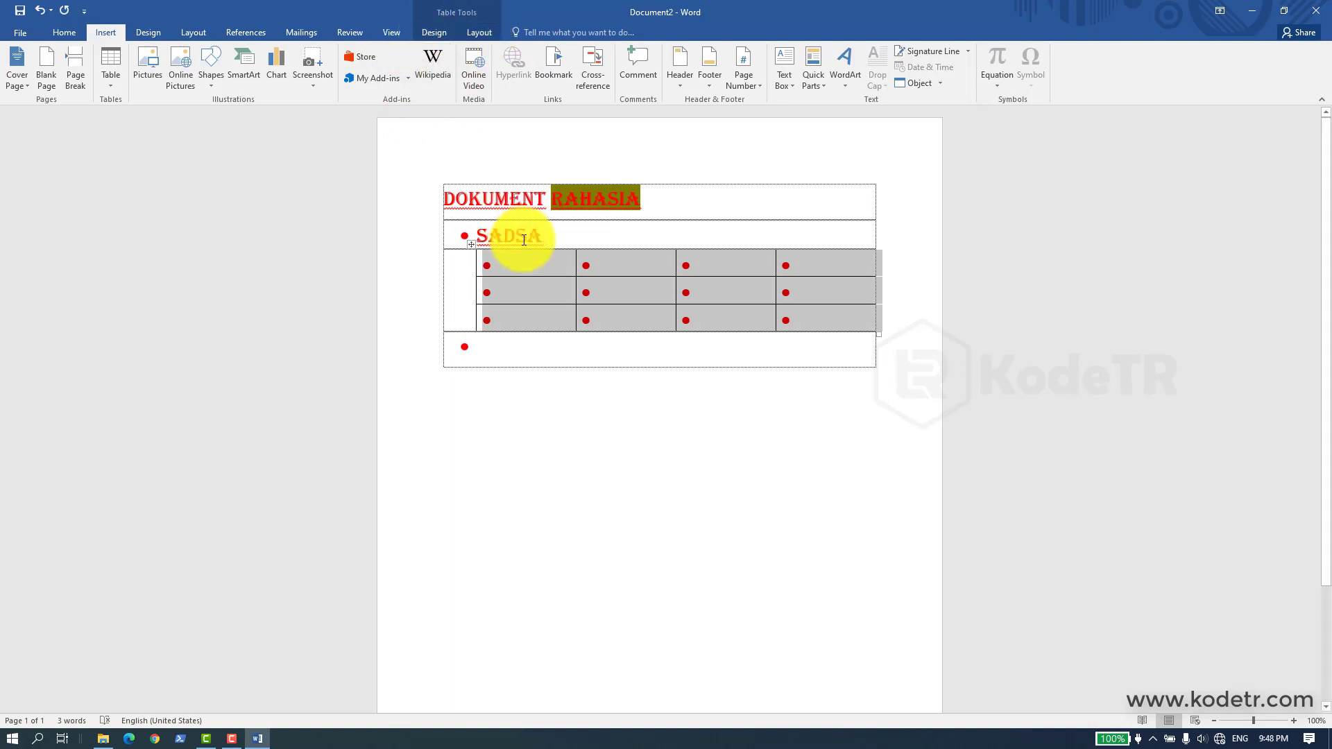
{"action": "left_click", "coordinate": [515, 292]}
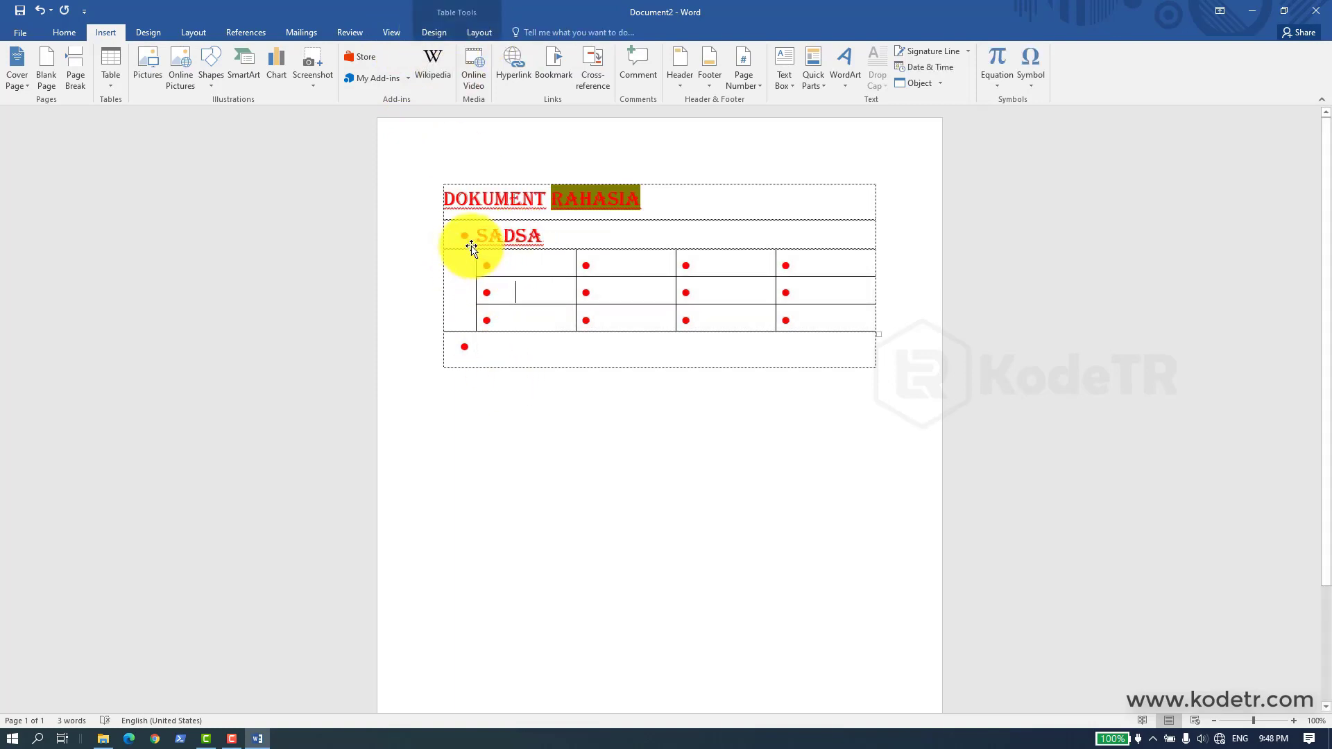
{"action": "left_click", "coordinate": [471, 247]}
{"action": "left_click", "coordinate": [463, 244]}
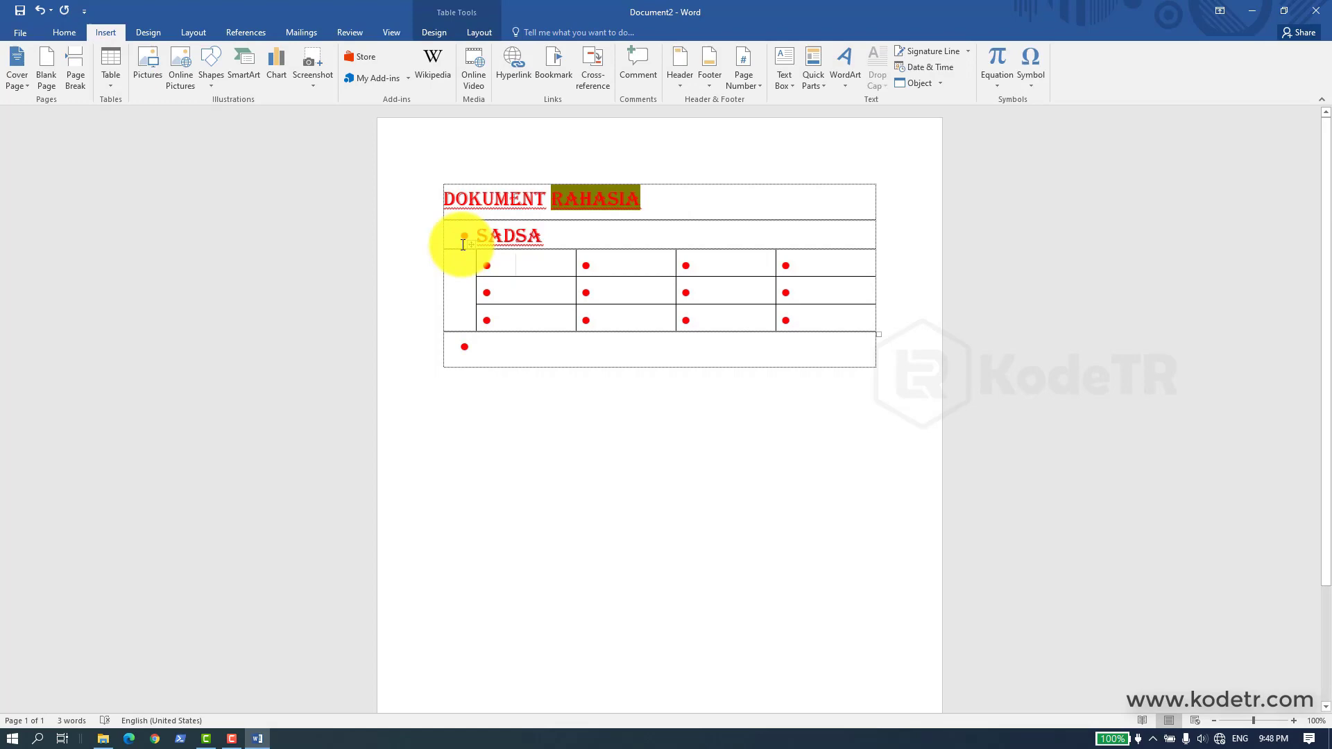
{"action": "left_click", "coordinate": [487, 395]}
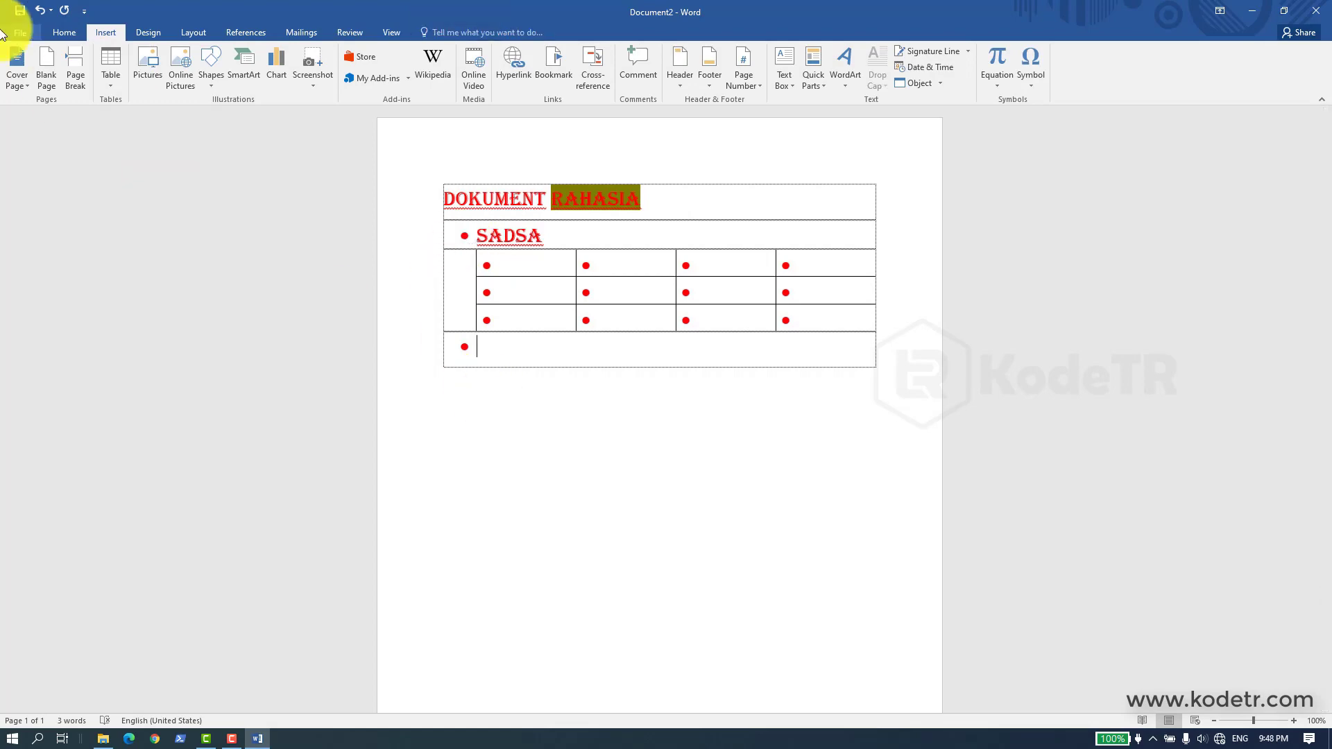
{"action": "left_click", "coordinate": [140, 63]}
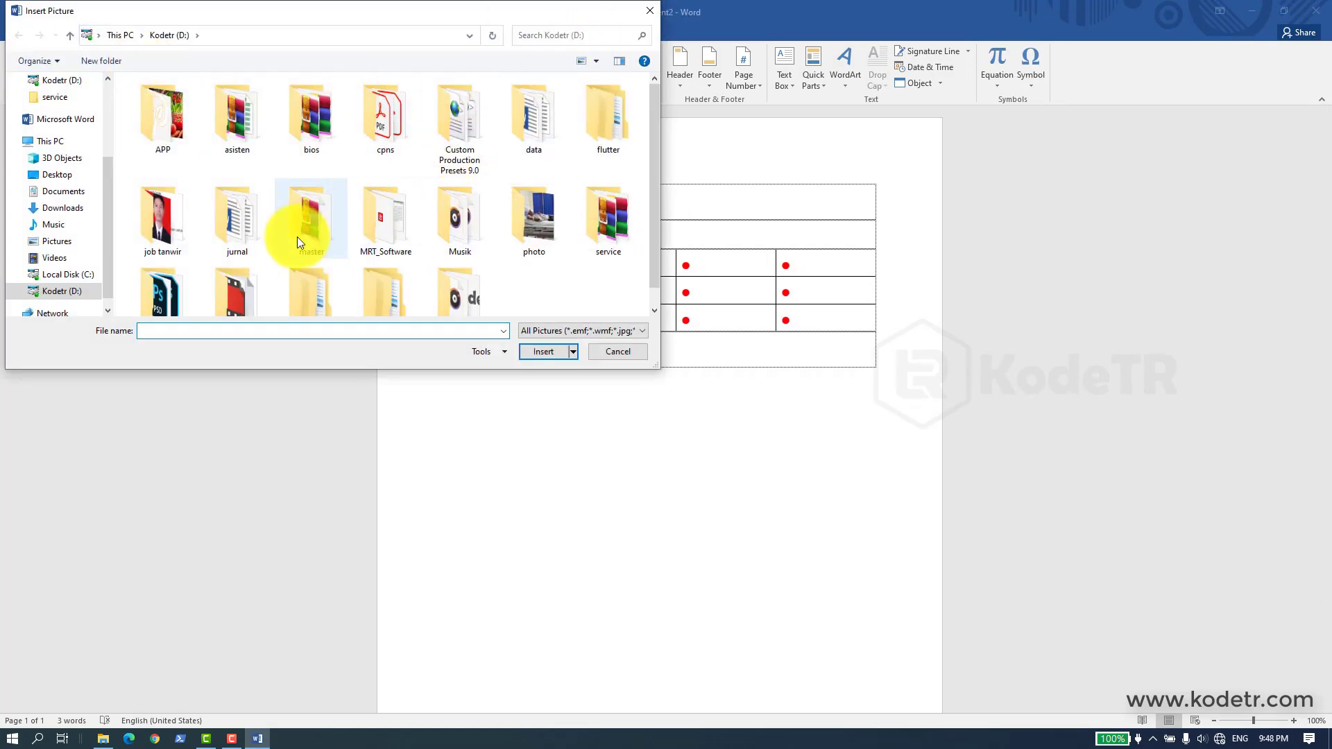
{"action": "scroll", "coordinate": [297, 237], "scroll_direction": "down", "scroll_amount": 1}
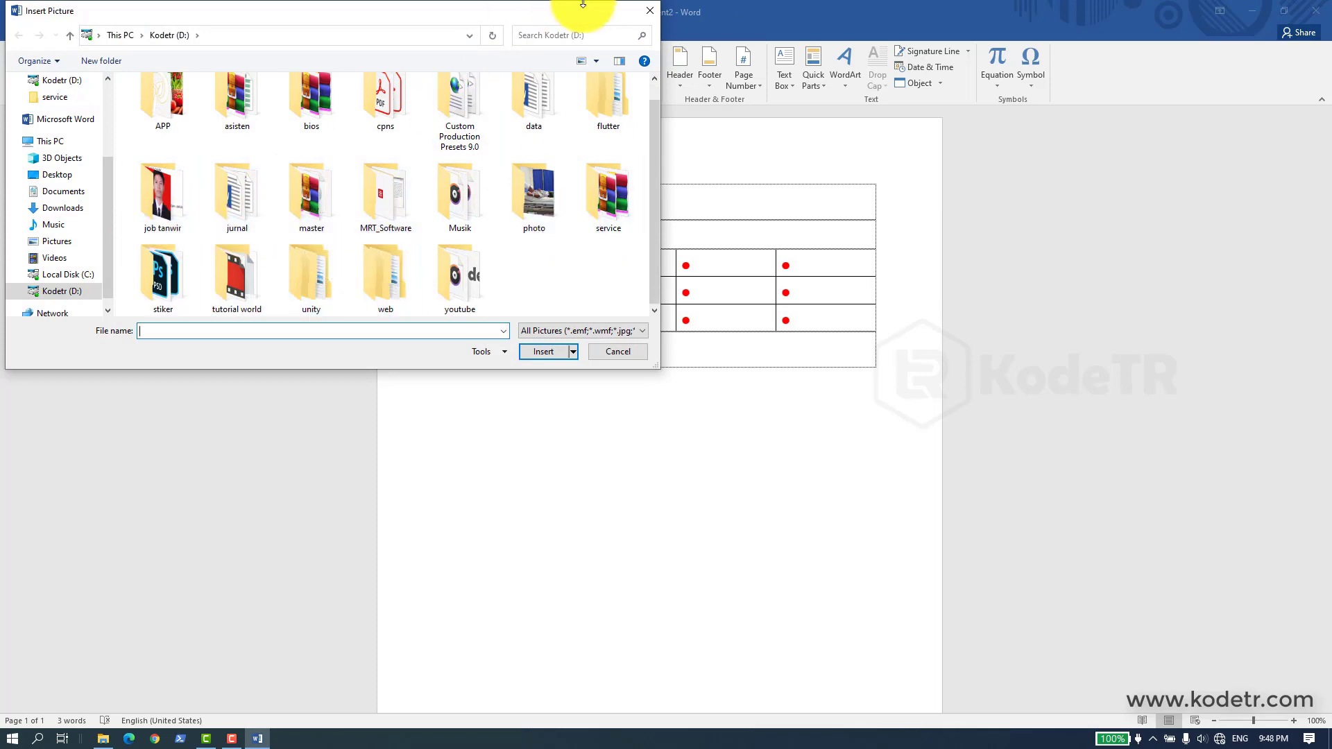
{"action": "left_click", "coordinate": [650, 10]}
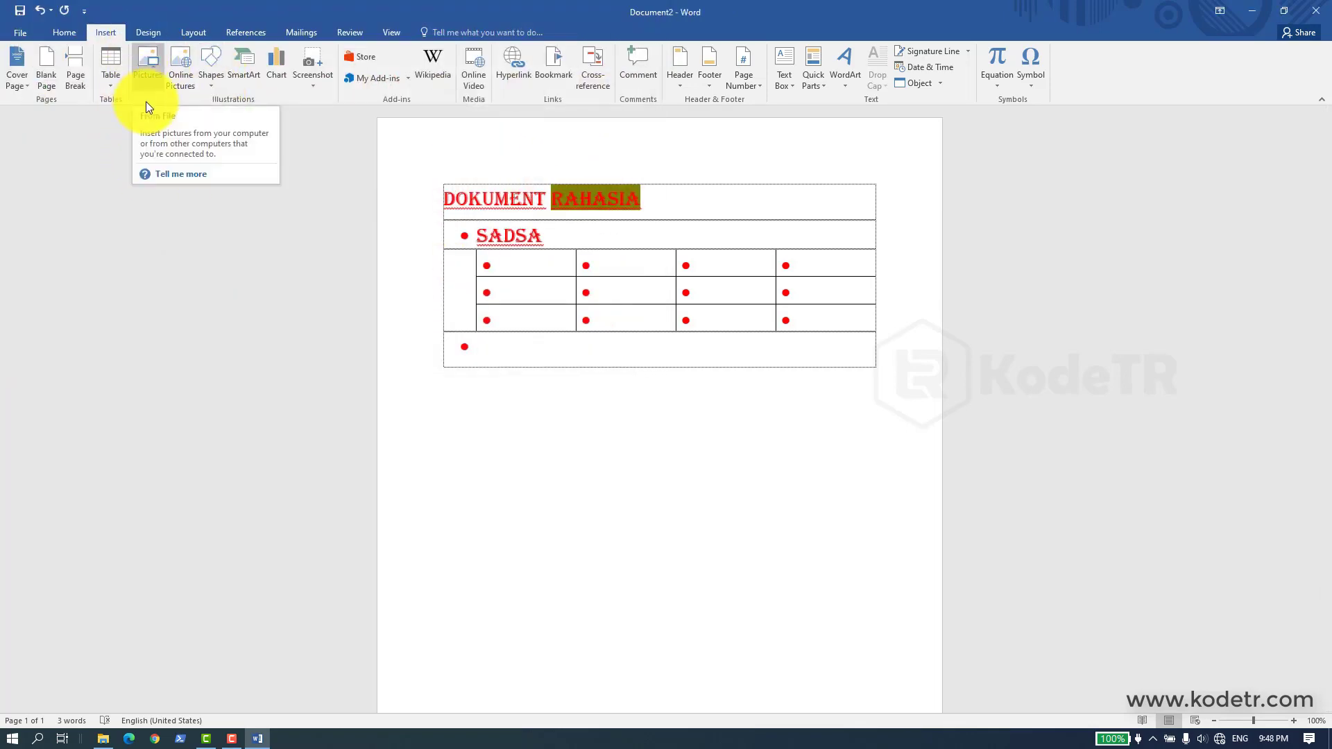
Step: Insert the picture "service tv dan kipas.png" from the Pictures folder below the table, and delete it again
{"action": "left_click", "coordinate": [144, 59]}
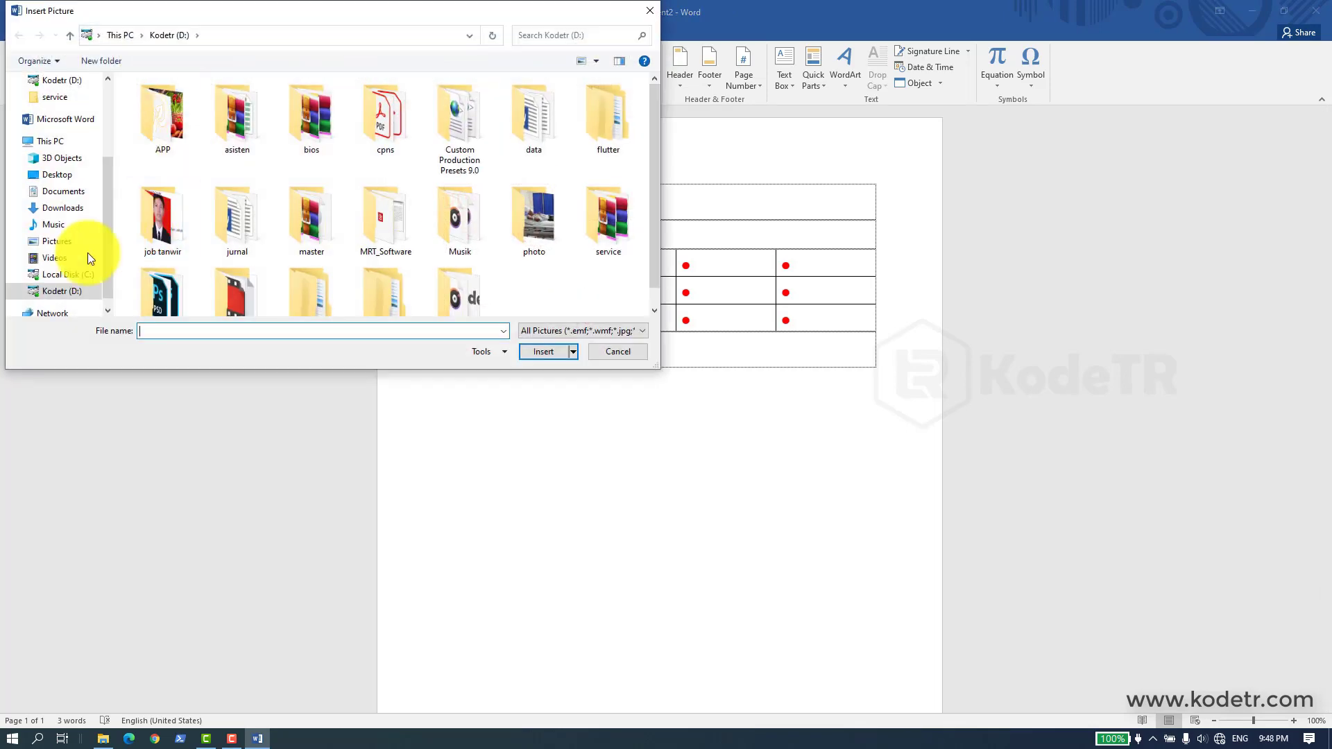
{"action": "left_click", "coordinate": [58, 242]}
{"action": "left_click", "coordinate": [239, 235]}
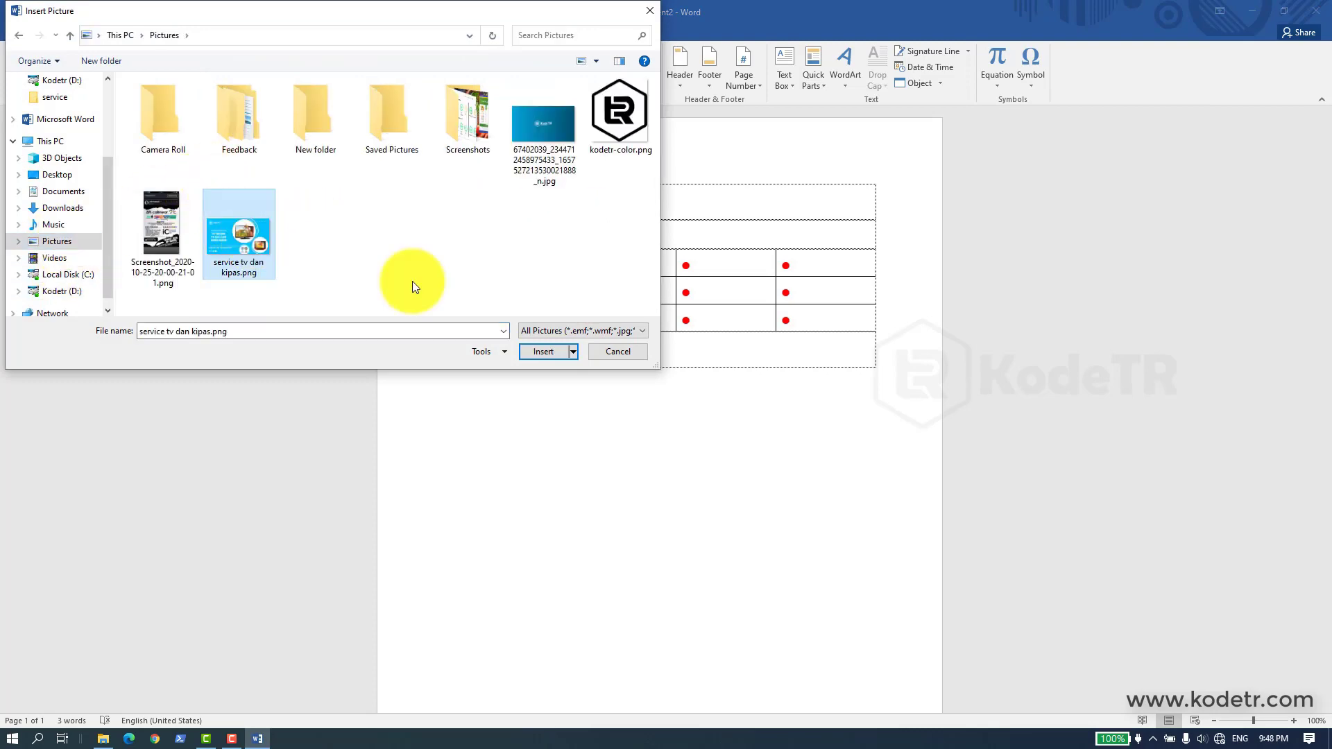
{"action": "left_click", "coordinate": [541, 352]}
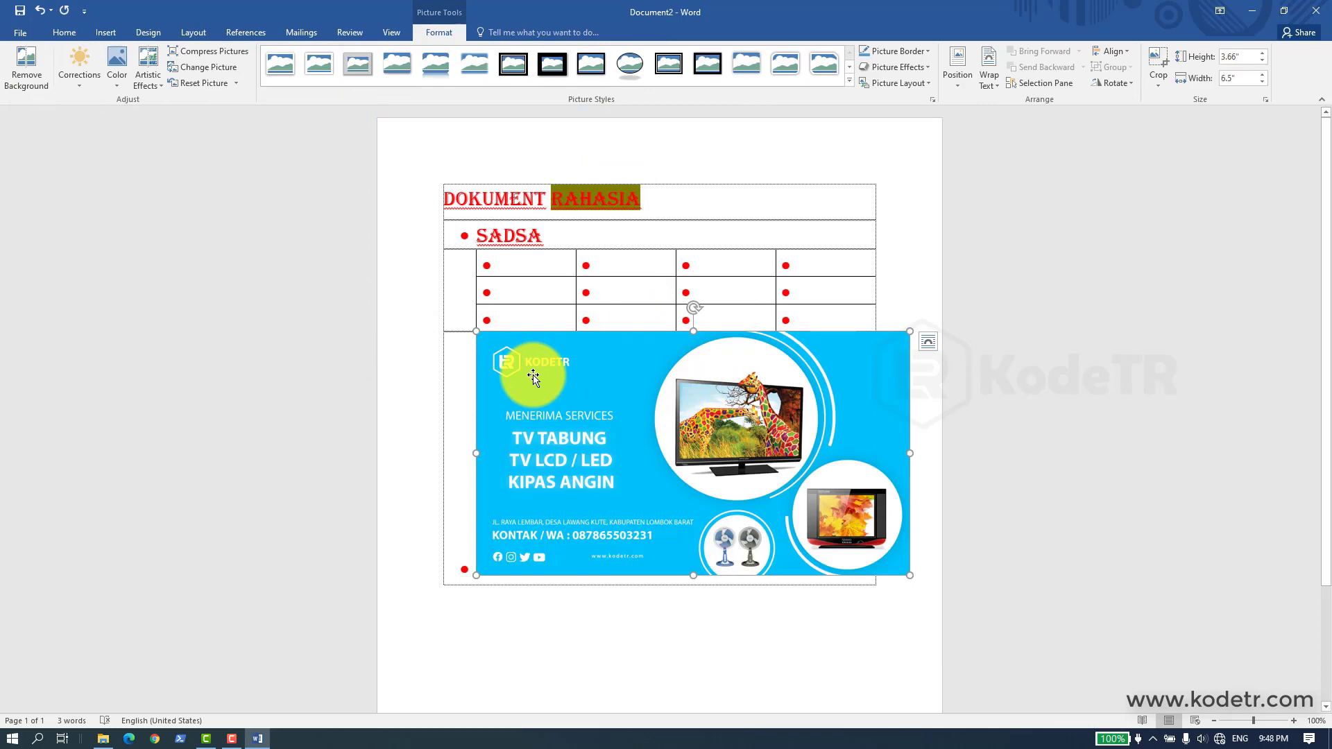
{"action": "key", "text": "Delete"}
Step: Look over the gallery of shapes that can be inserted, without choosing one
{"action": "left_click", "coordinate": [106, 32]}
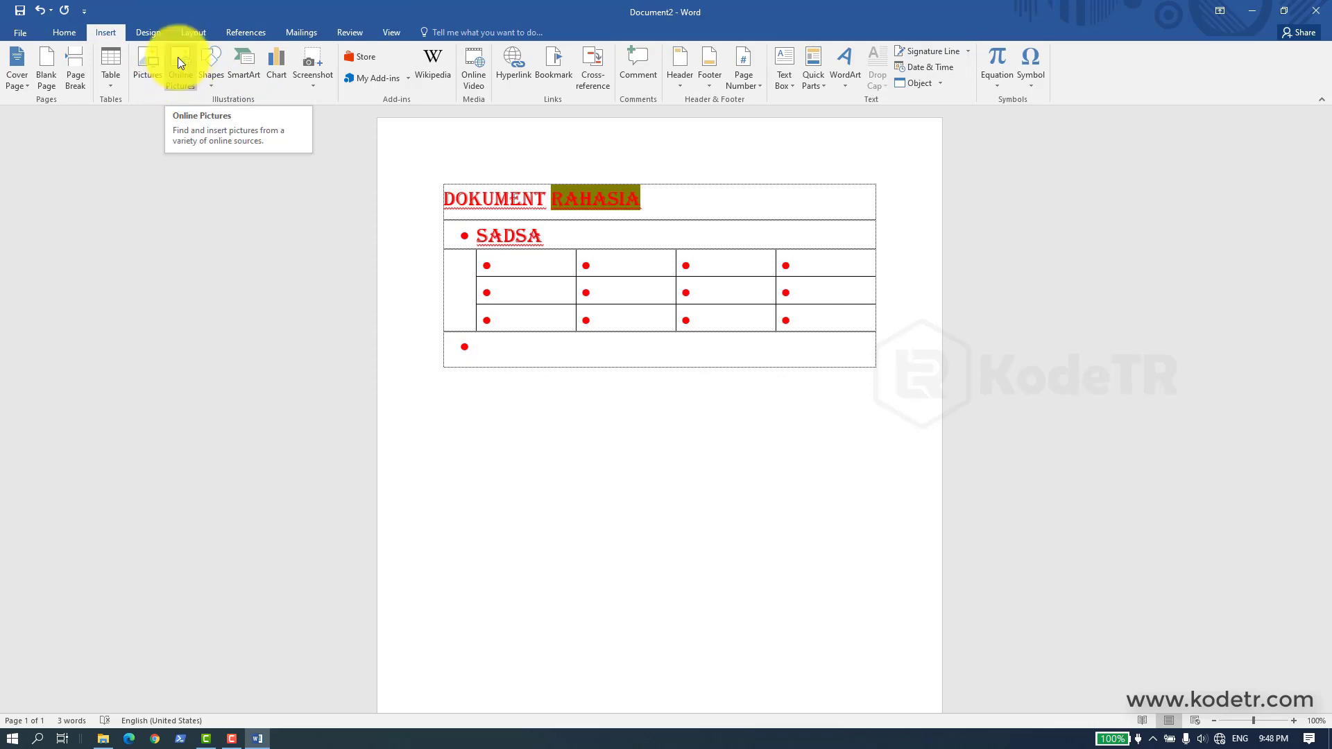
{"action": "left_click", "coordinate": [213, 85]}
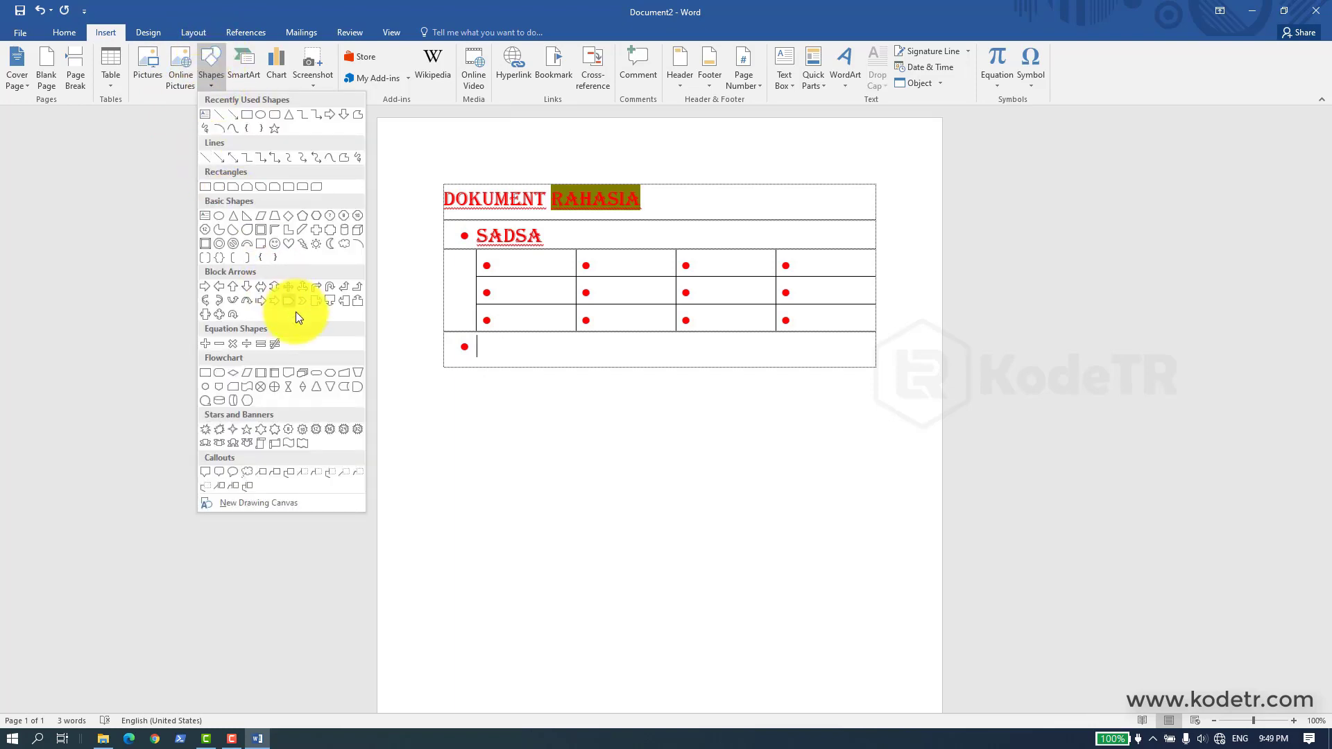
{"action": "left_click", "coordinate": [143, 164]}
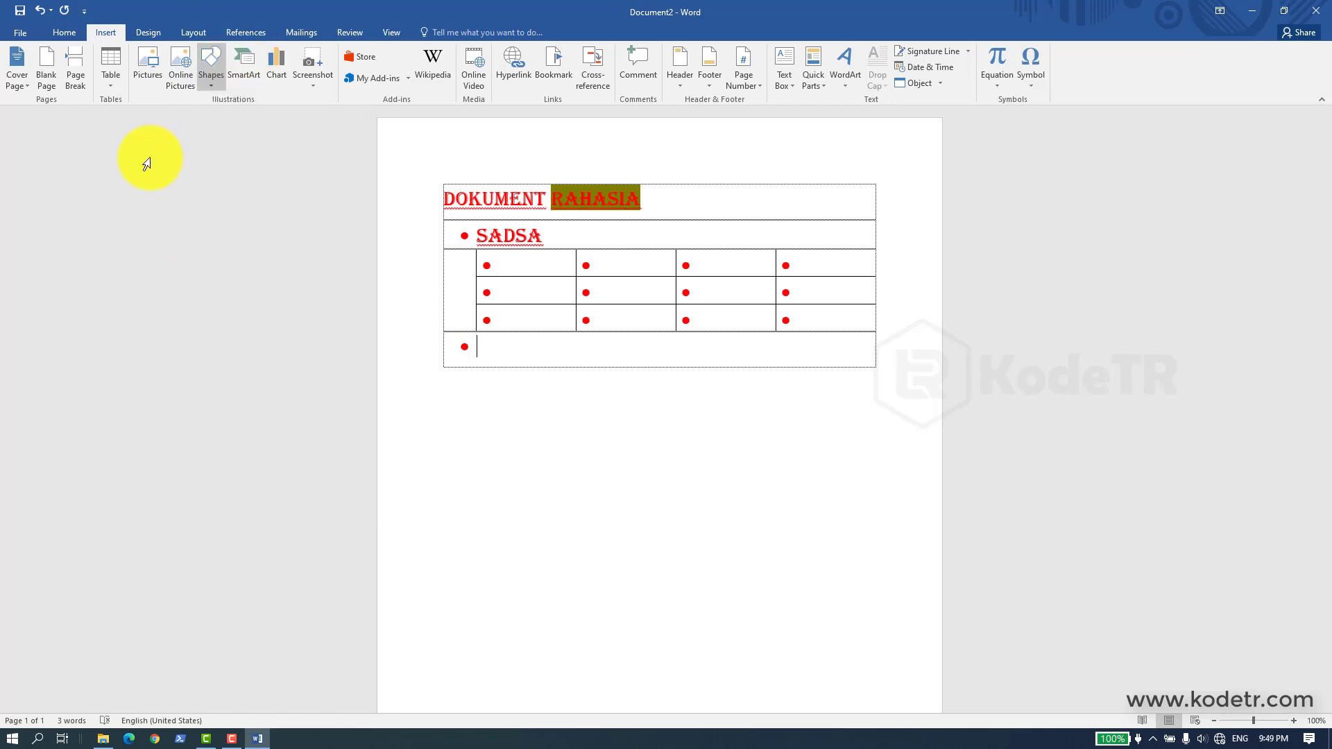
Step: Look through the SmartArt graphics, including Horizontal Bullet List and the Pyramid category, without inserting one
{"action": "left_click", "coordinate": [240, 54]}
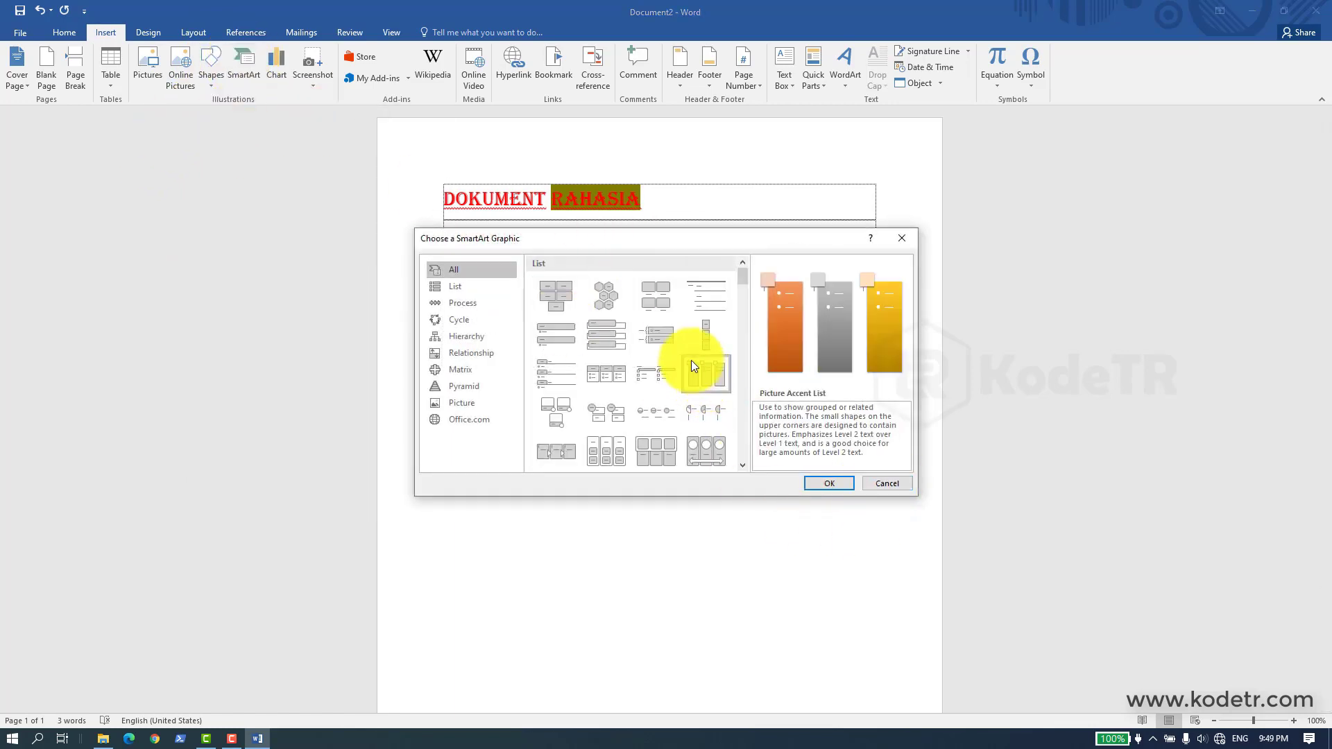
{"action": "left_click", "coordinate": [606, 374]}
{"action": "left_click", "coordinate": [463, 386]}
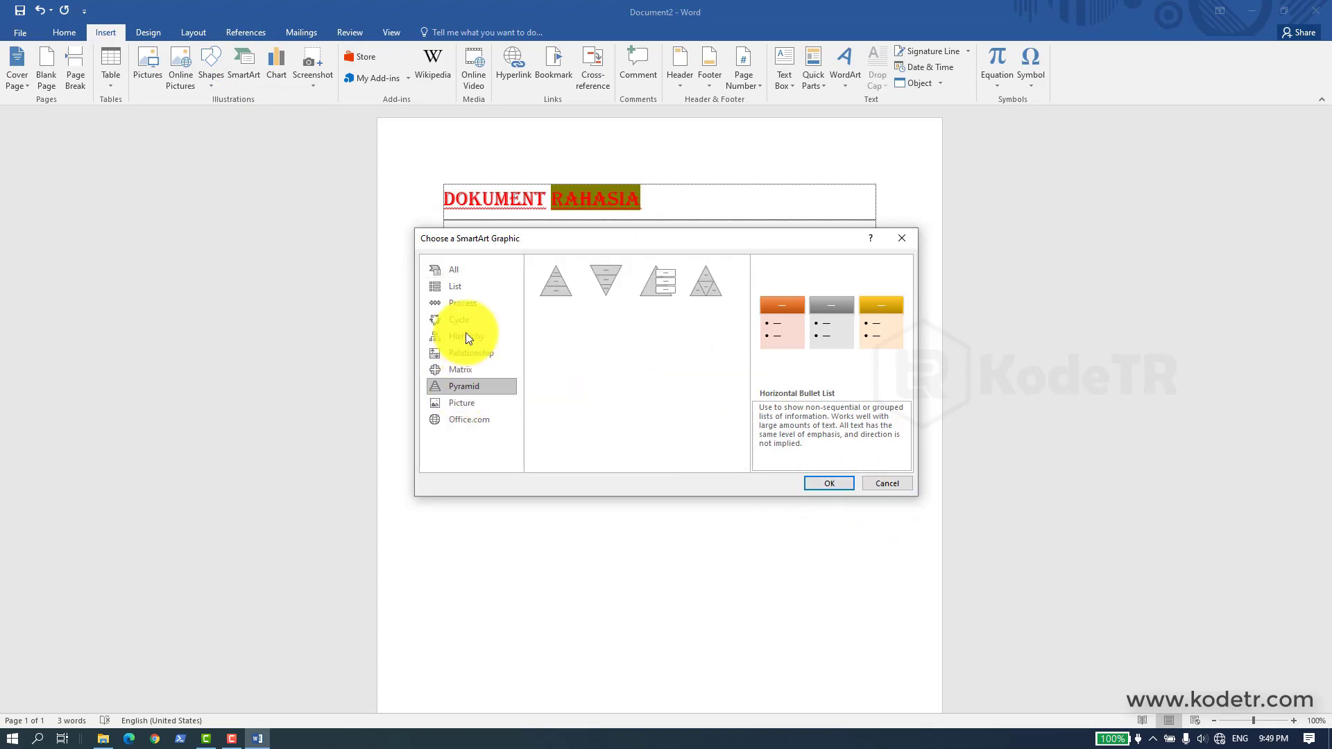
{"action": "left_click", "coordinate": [464, 271]}
{"action": "left_click", "coordinate": [885, 481]}
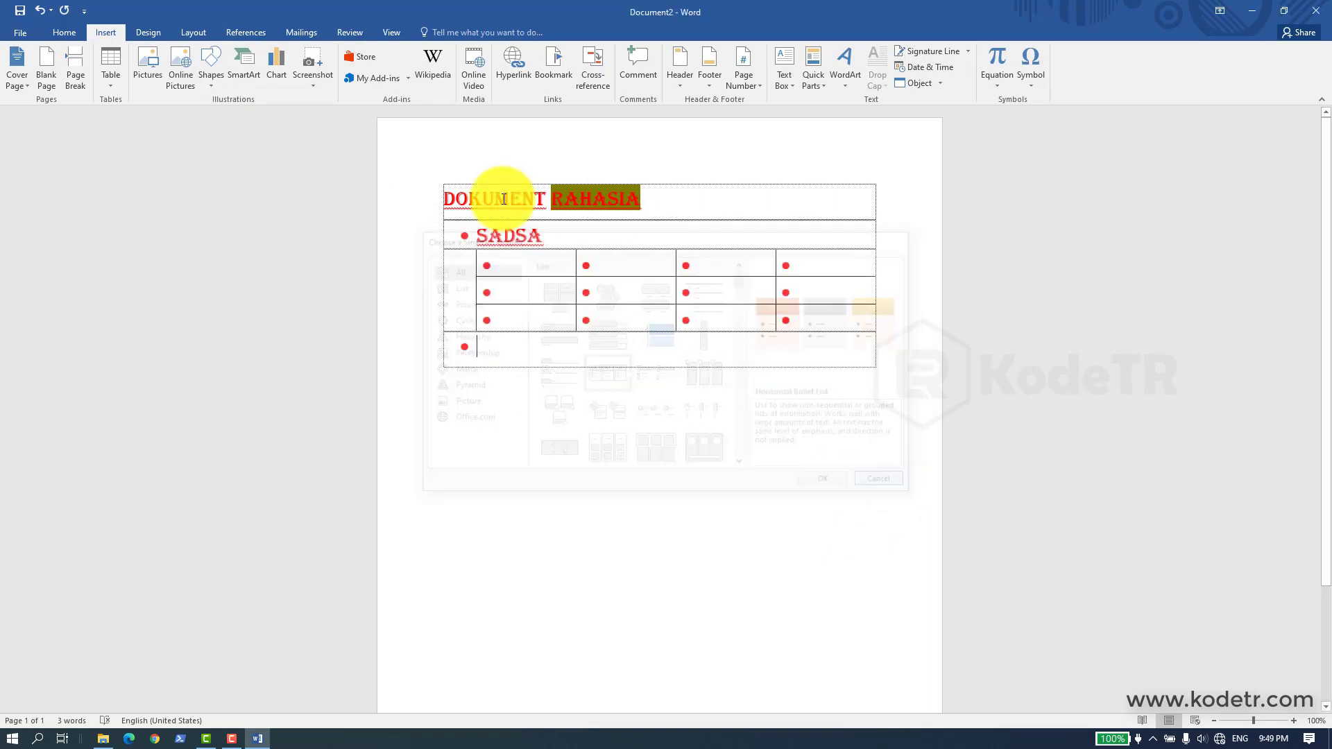
Step: Look through the chart types, including Pie, Stock, Box & Whisker and Surface, without inserting a chart
{"action": "left_click", "coordinate": [272, 64]}
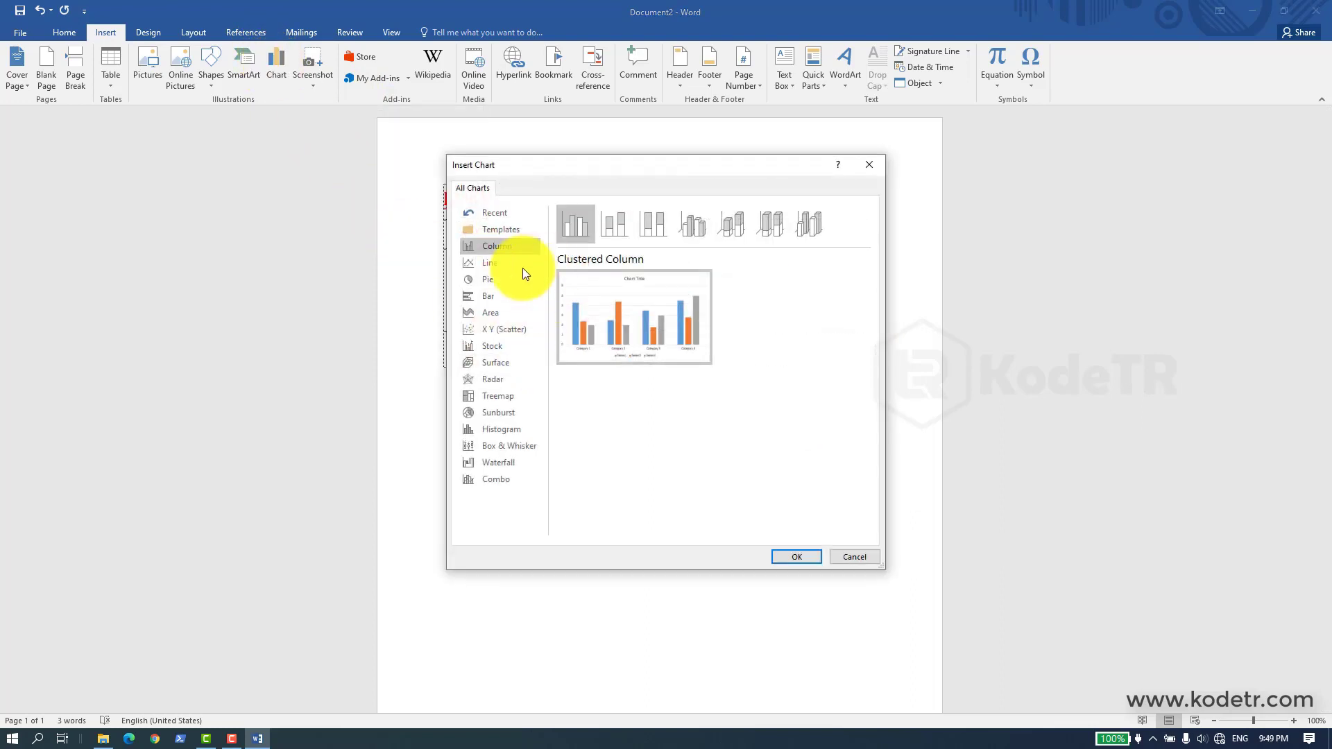
{"action": "left_click", "coordinate": [494, 279]}
{"action": "left_click", "coordinate": [487, 345]}
{"action": "left_click", "coordinate": [492, 444]}
{"action": "left_click", "coordinate": [496, 362]}
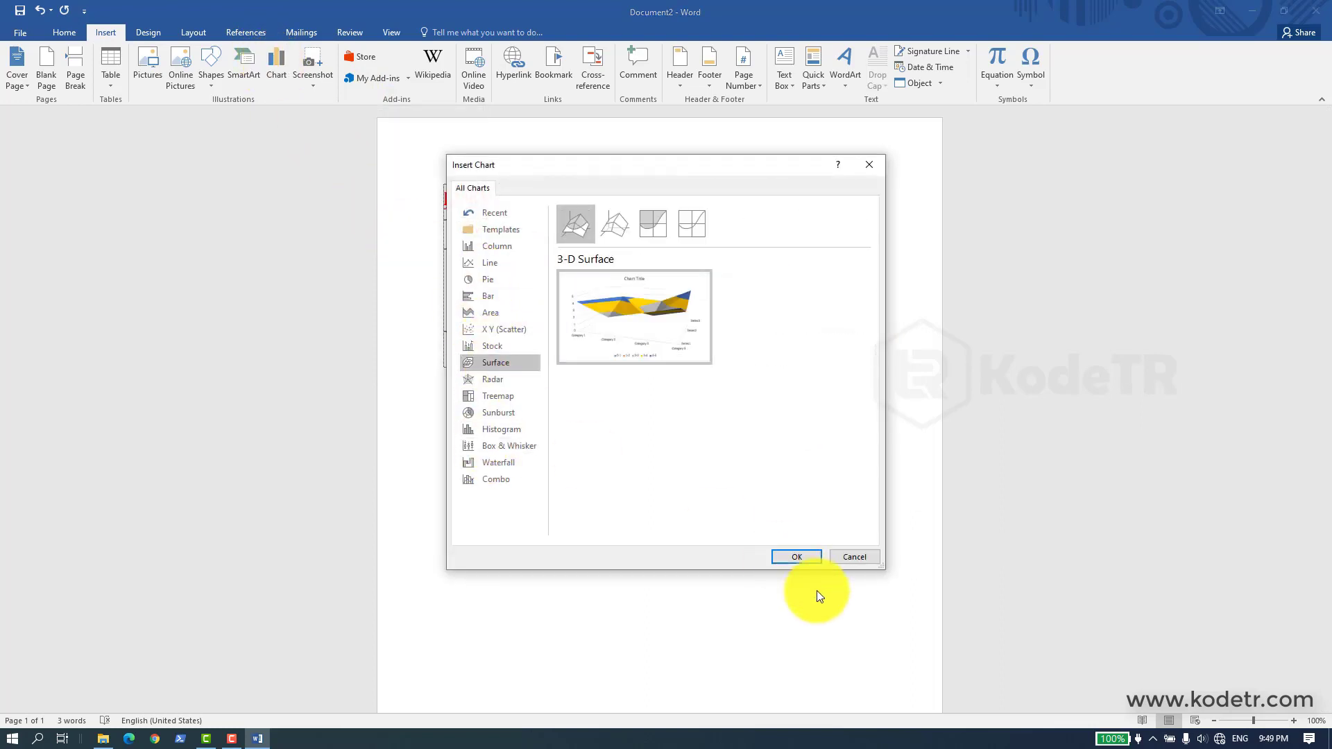
{"action": "left_click", "coordinate": [863, 555]}
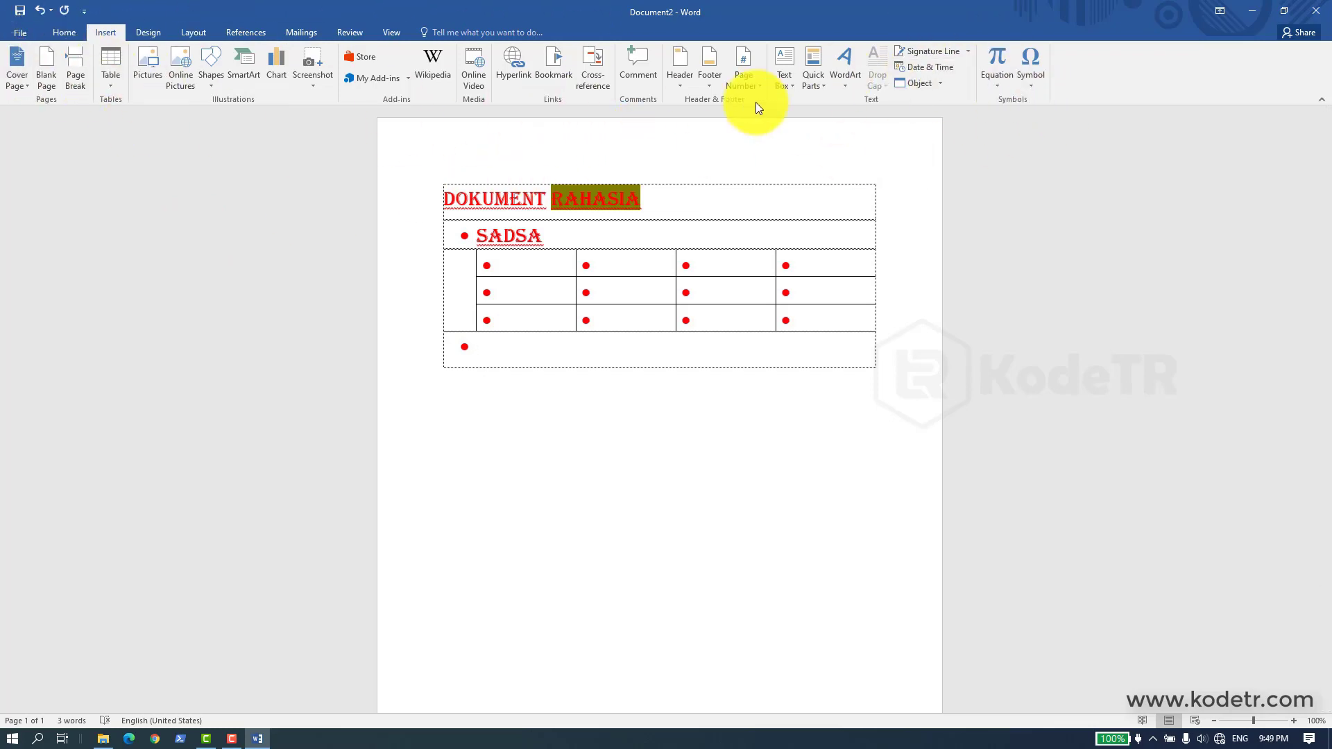
Step: Look over the header and footer galleries and the page number options, without inserting any of them
{"action": "left_click", "coordinate": [680, 84]}
{"action": "left_click", "coordinate": [680, 85]}
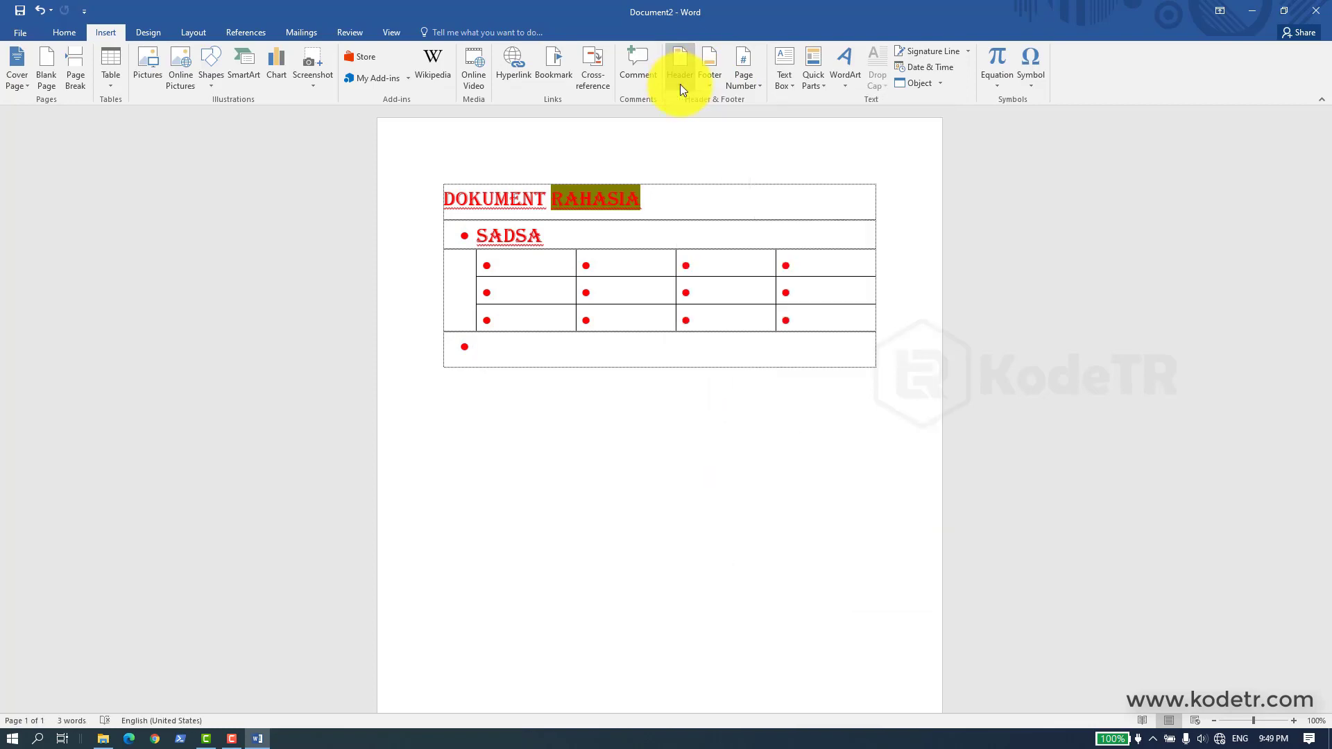
{"action": "left_click", "coordinate": [710, 85]}
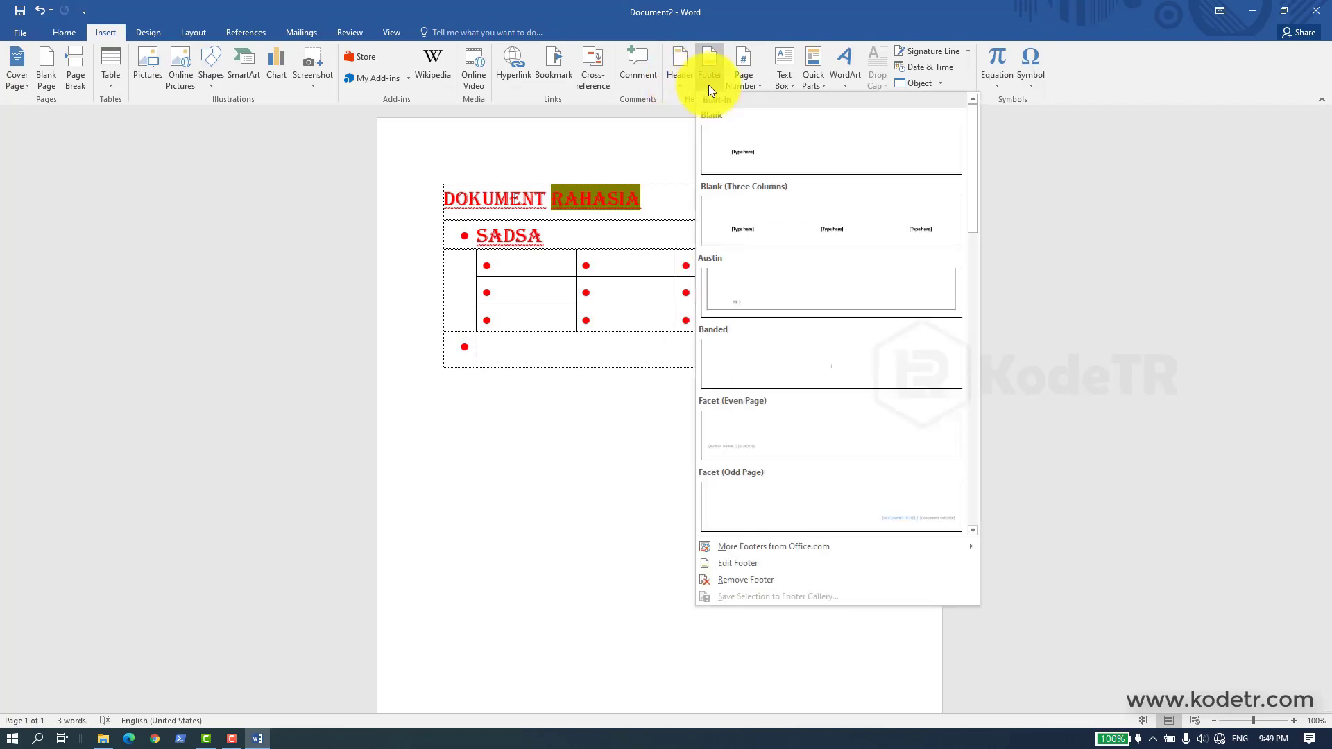
{"action": "left_click", "coordinate": [709, 85]}
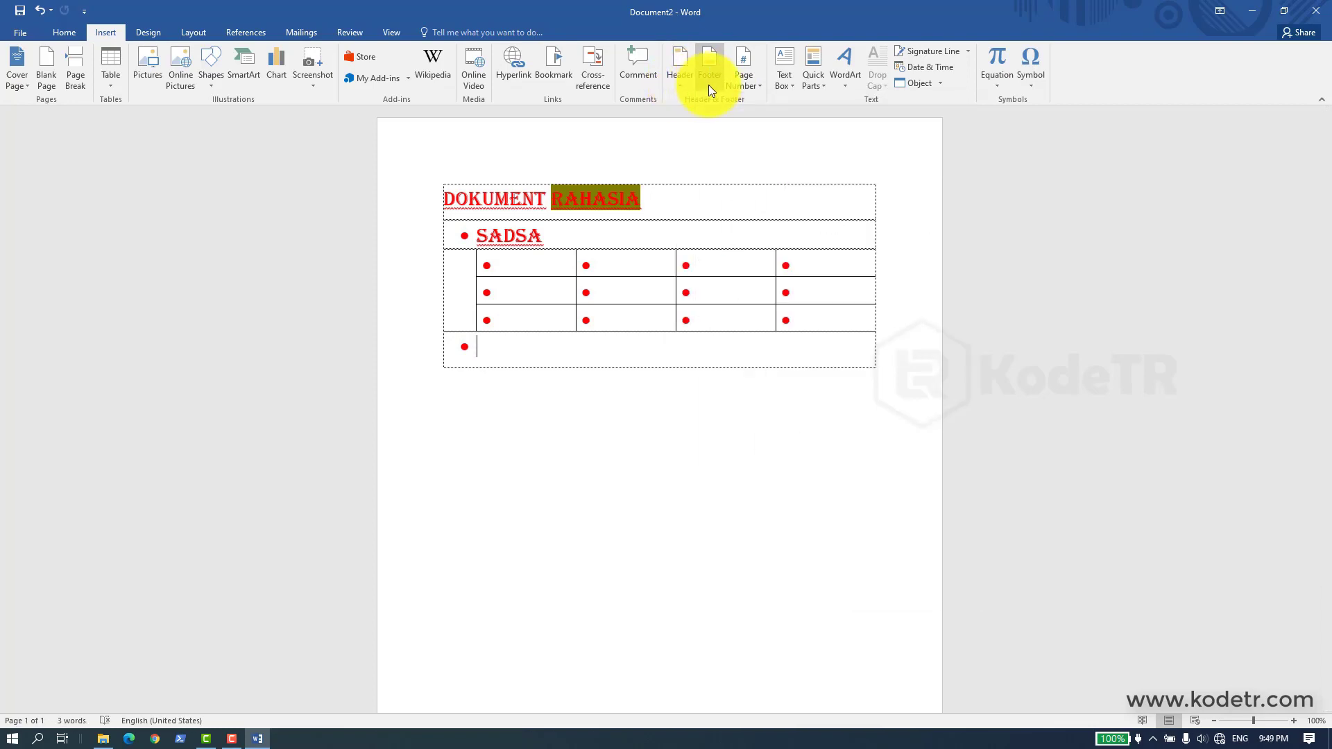
{"action": "left_click", "coordinate": [759, 85]}
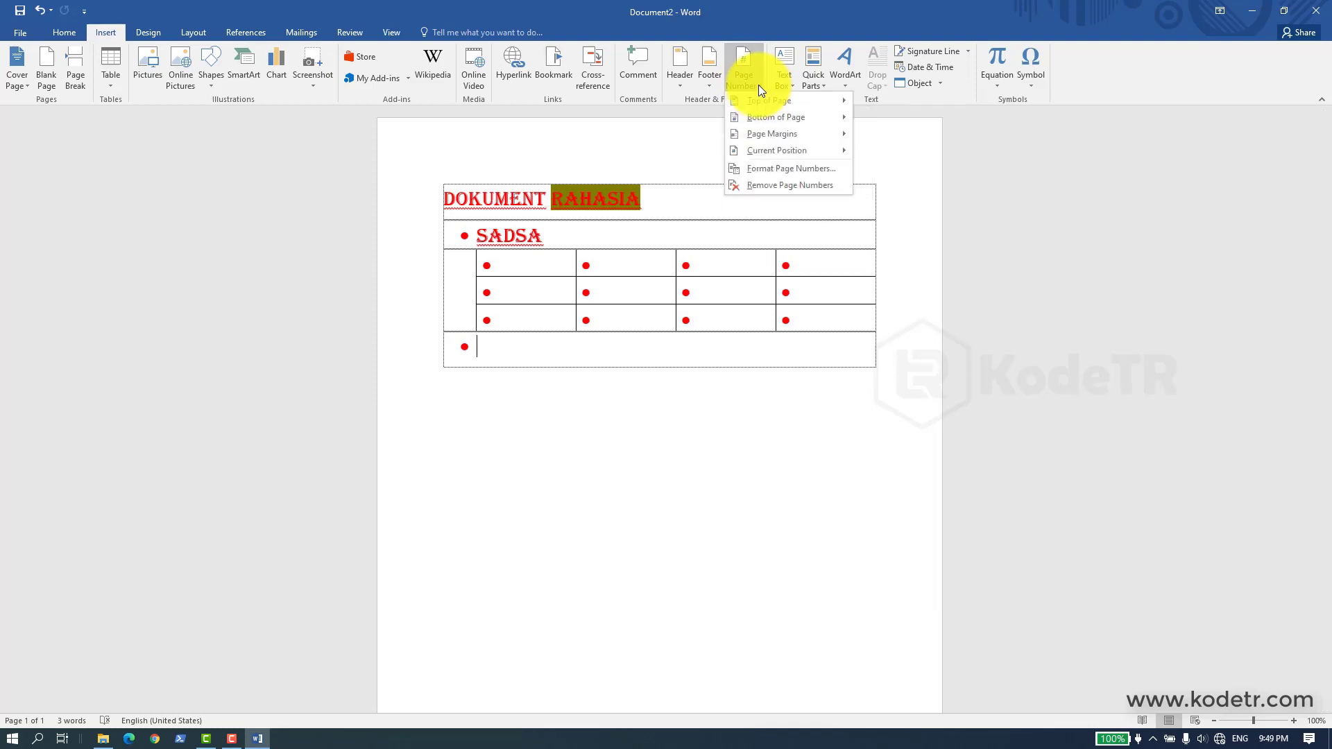
{"action": "left_click", "coordinate": [759, 84]}
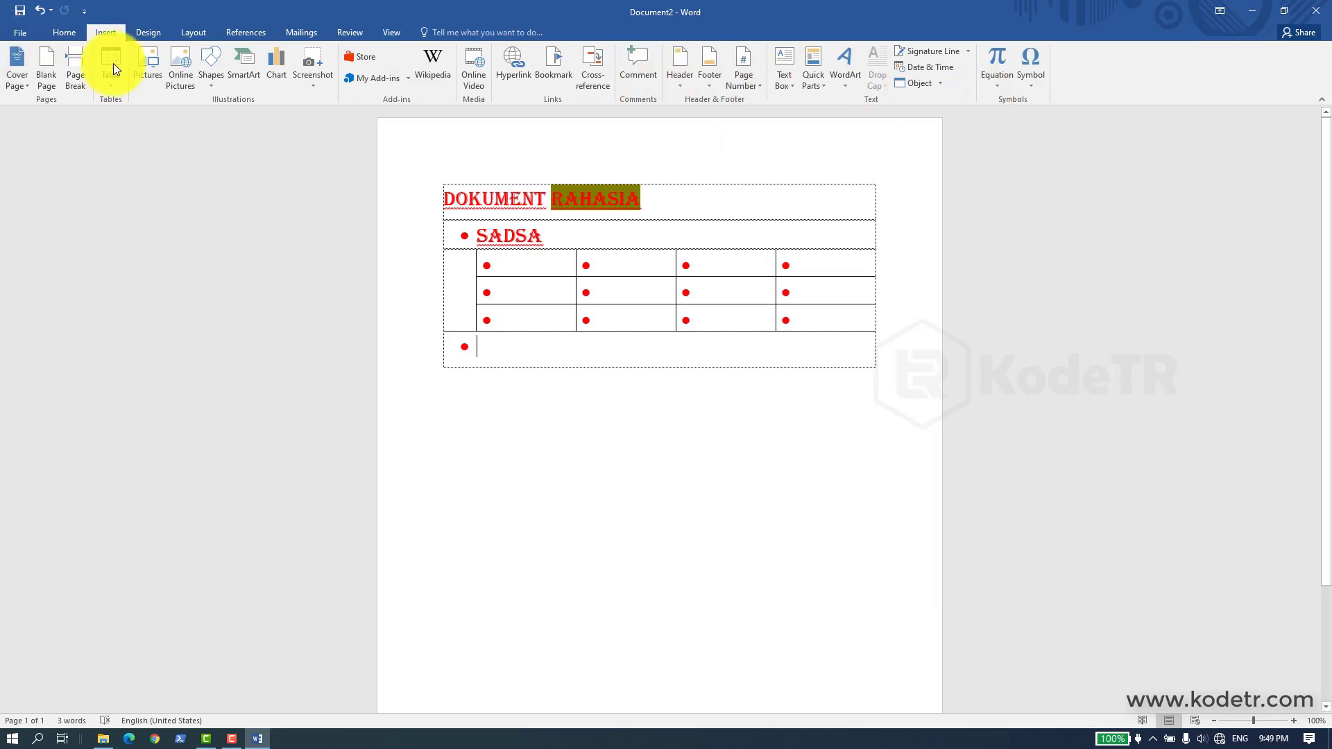
Step: Select part of the word RAHASIA in the heading and look over the document themes, without applying one
{"action": "left_click", "coordinate": [148, 32]}
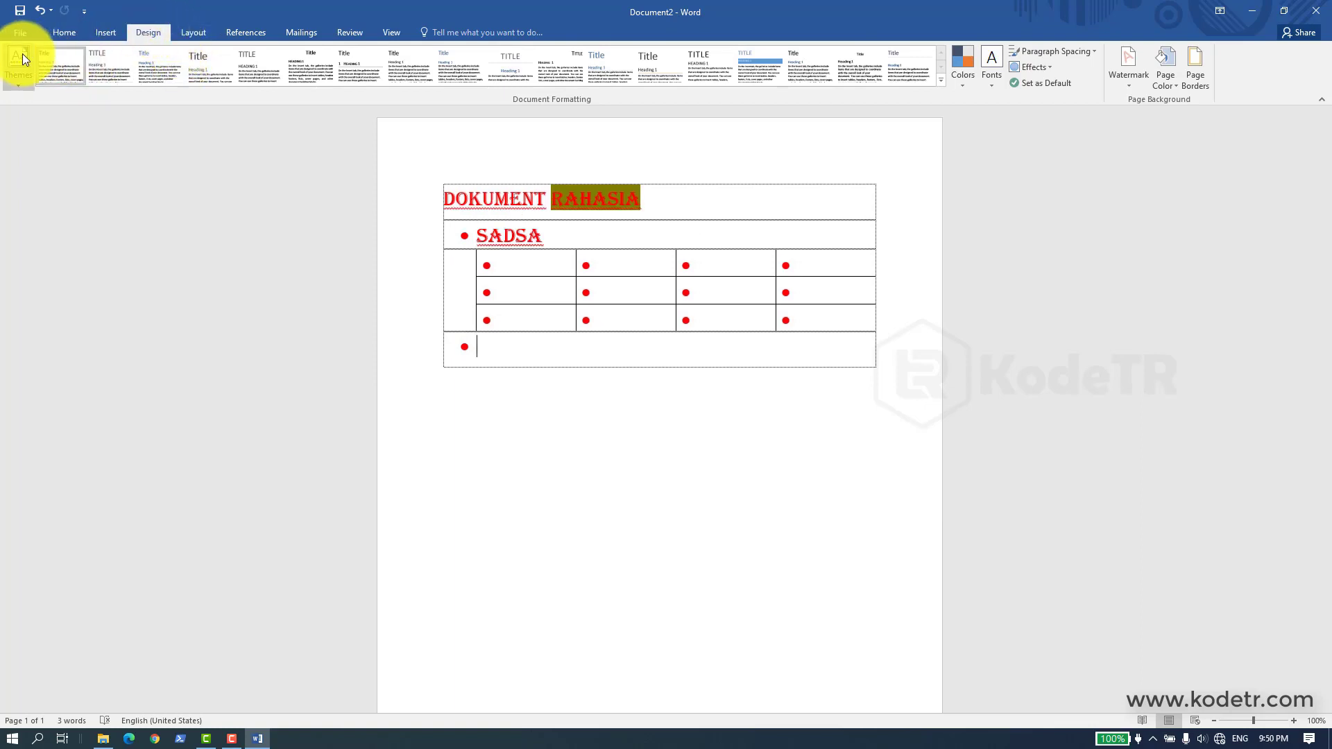
{"action": "double_click", "coordinate": [579, 194]}
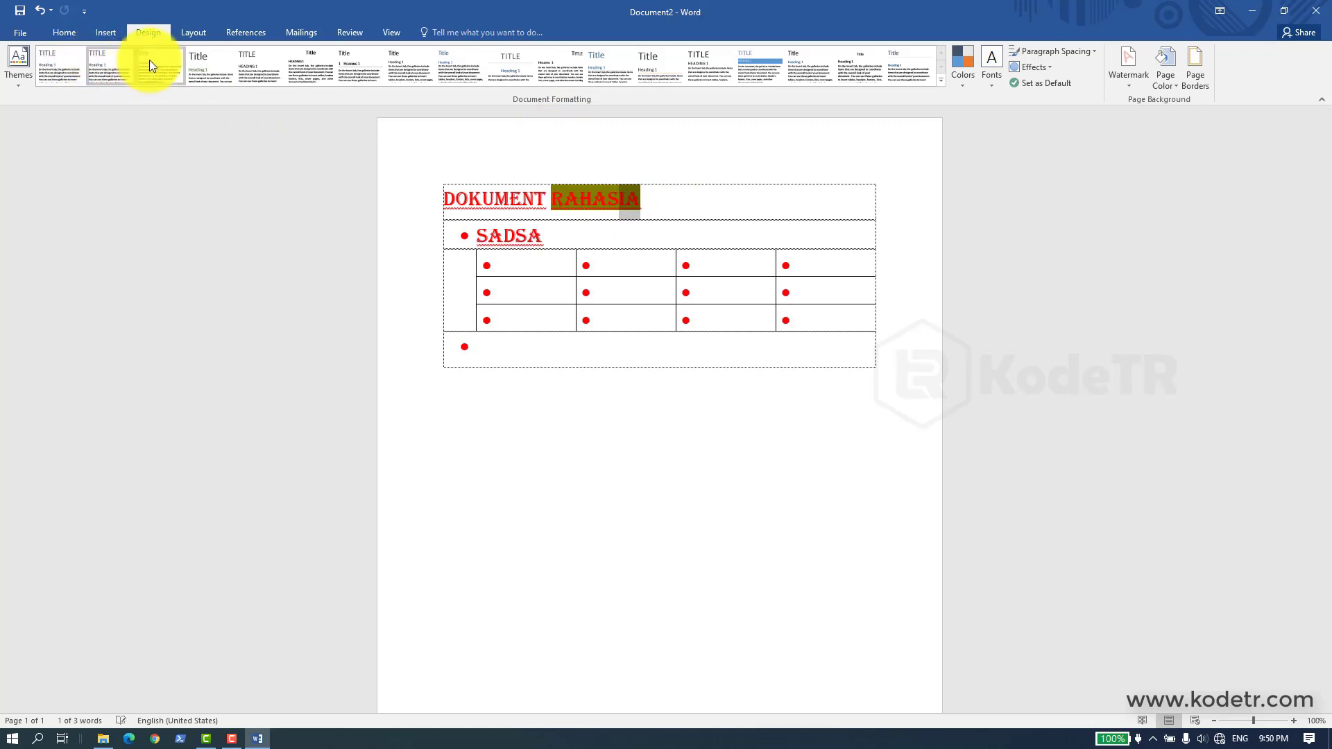
{"action": "left_click", "coordinate": [23, 67]}
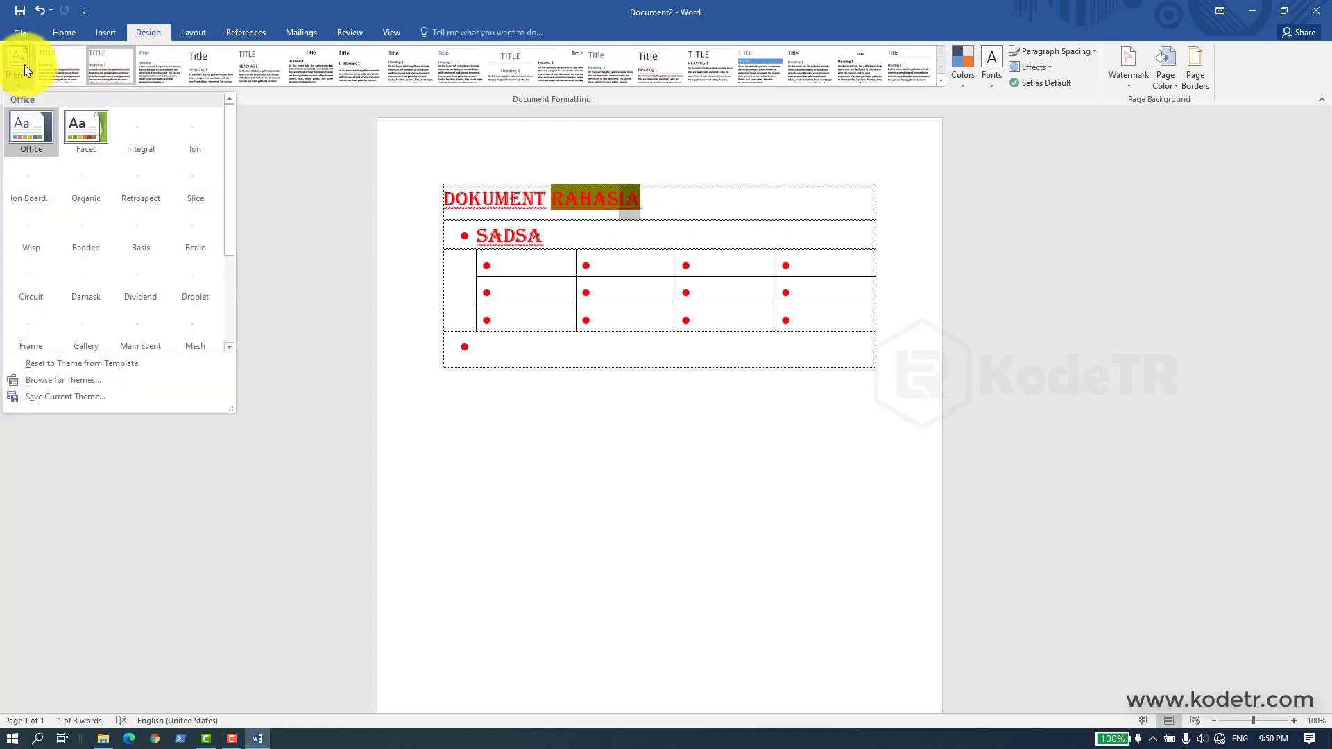
{"action": "left_click", "coordinate": [24, 64]}
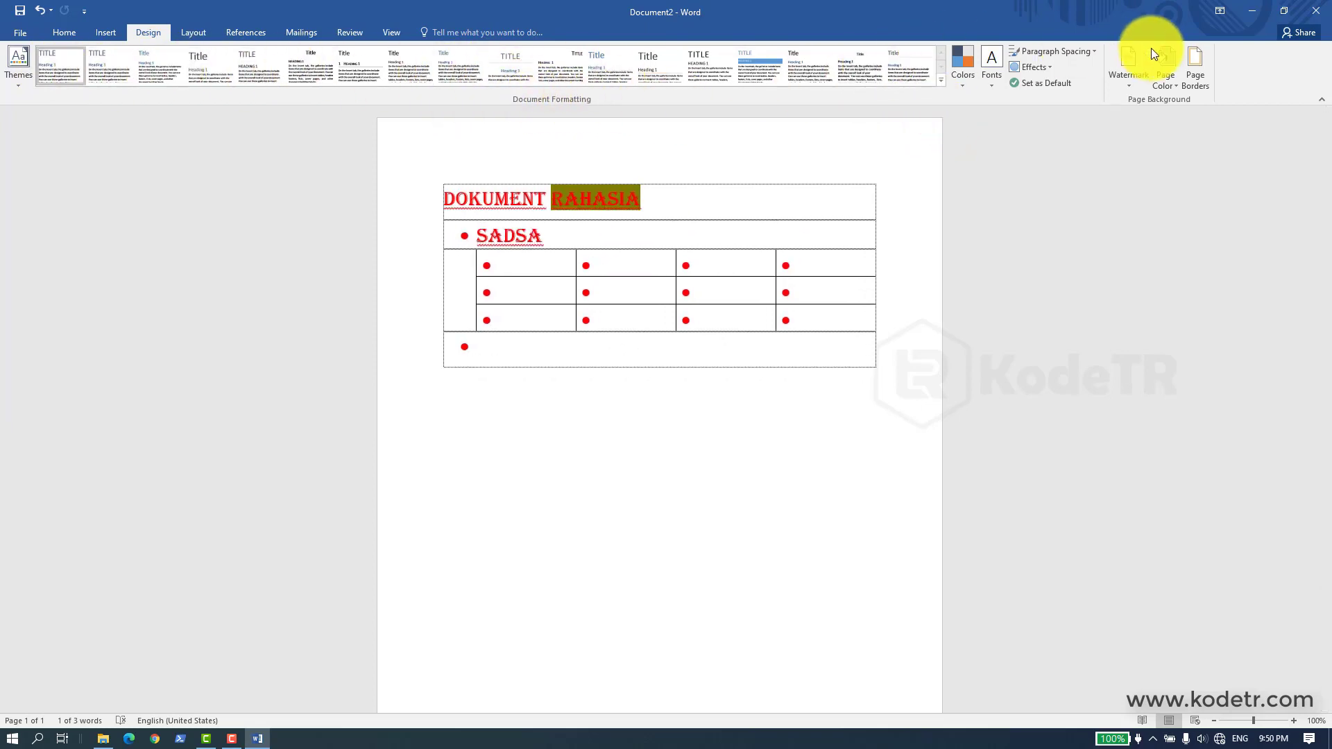
Step: Apply the Office theme colors and the Office 2007 - 2010 theme fonts to the document
{"action": "left_click", "coordinate": [969, 79]}
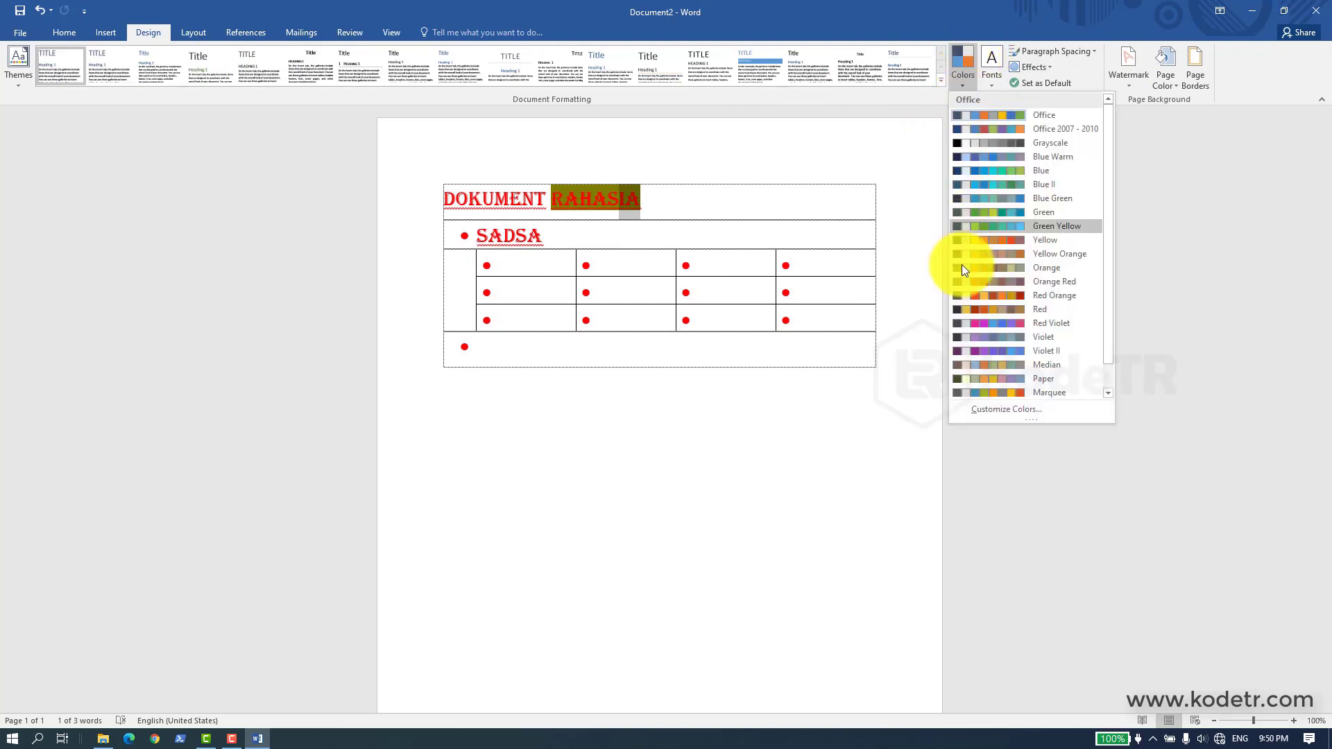
{"action": "left_click", "coordinate": [1006, 119]}
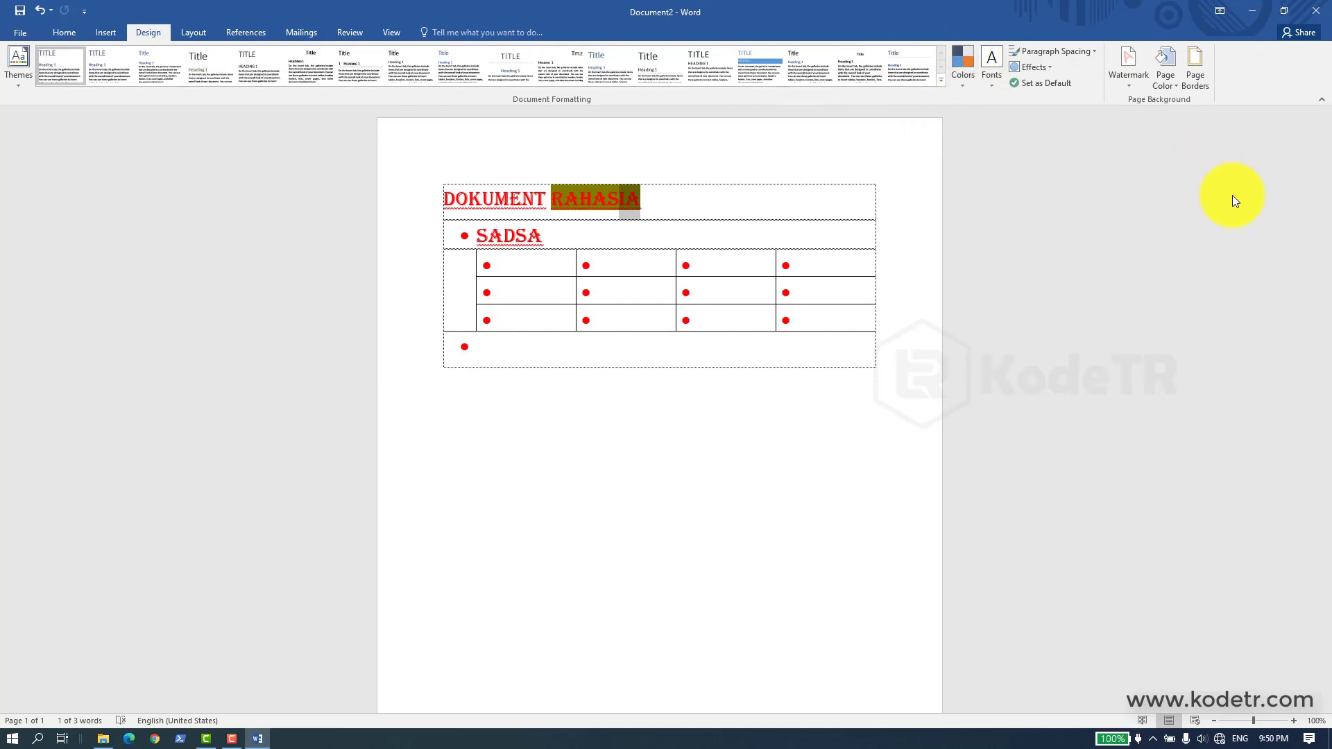
{"action": "left_click", "coordinate": [991, 85]}
{"action": "scroll", "coordinate": [1080, 165], "scroll_direction": "down", "scroll_amount": 2}
{"action": "scroll", "coordinate": [1068, 180], "scroll_direction": "up", "scroll_amount": 2}
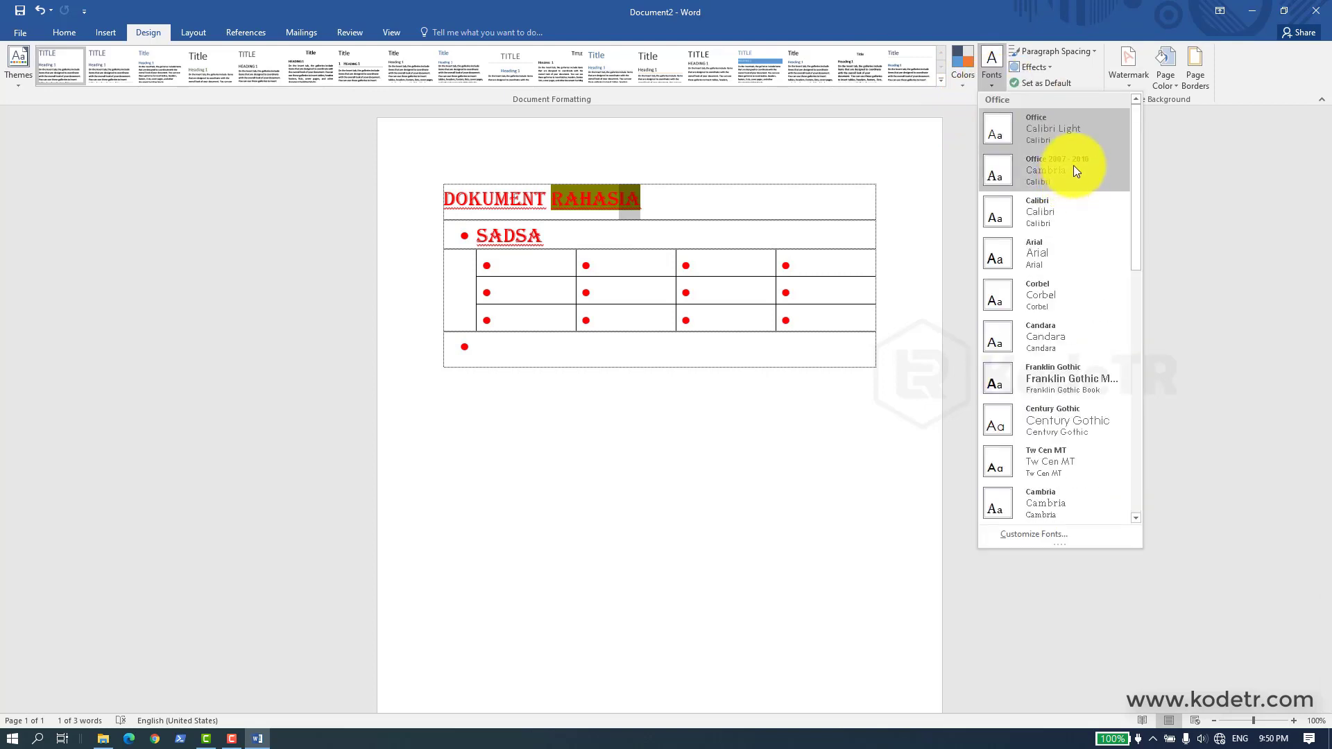
{"action": "left_click", "coordinate": [1072, 170]}
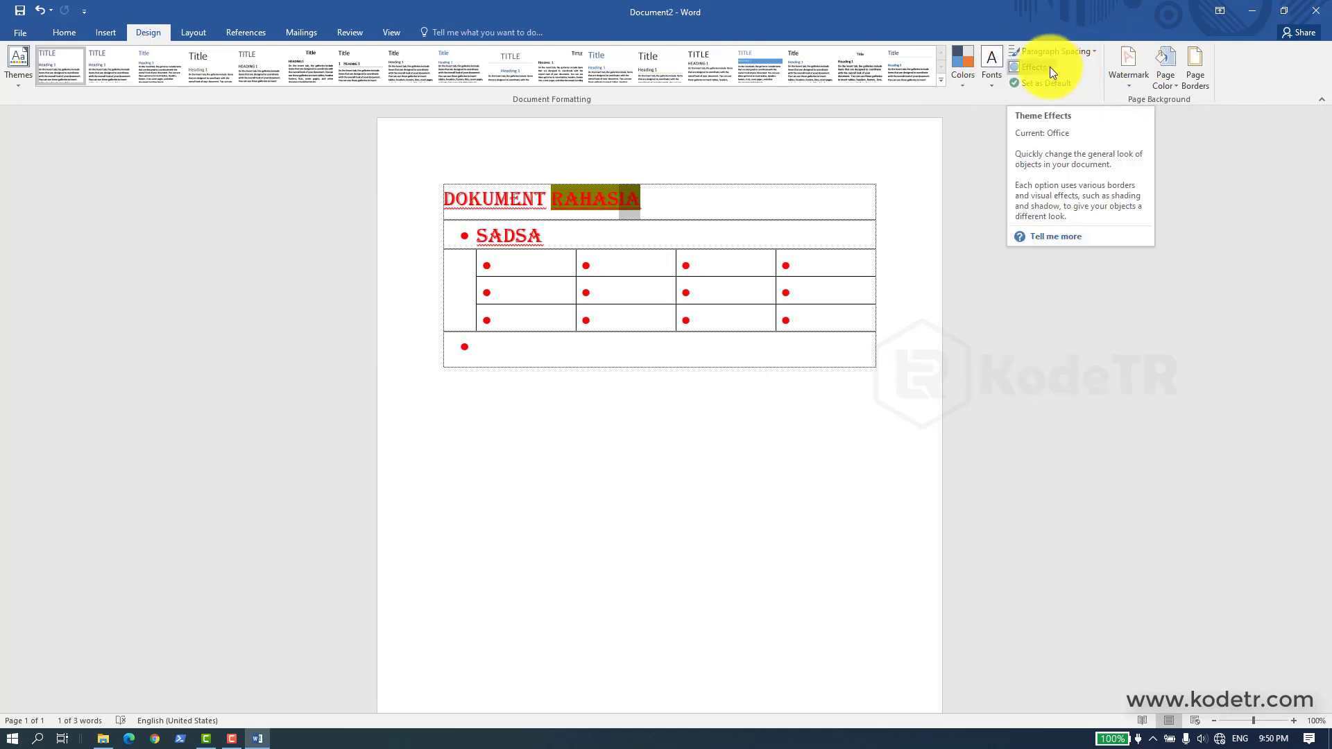
Step: Look over the ready-made watermarks, such as the Confidential and Disclaimers groups, without choosing one
{"action": "left_click", "coordinate": [1129, 87]}
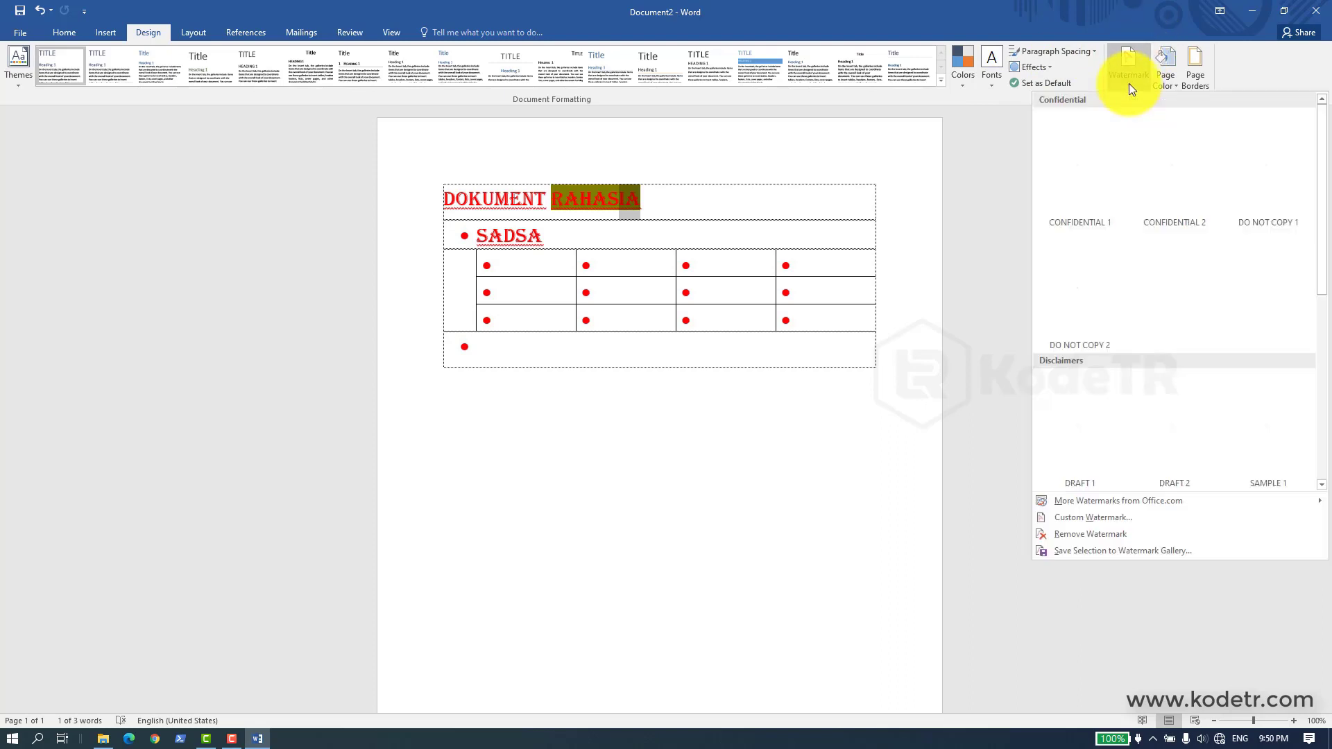
{"action": "left_click", "coordinate": [928, 273]}
{"action": "left_click", "coordinate": [1131, 78]}
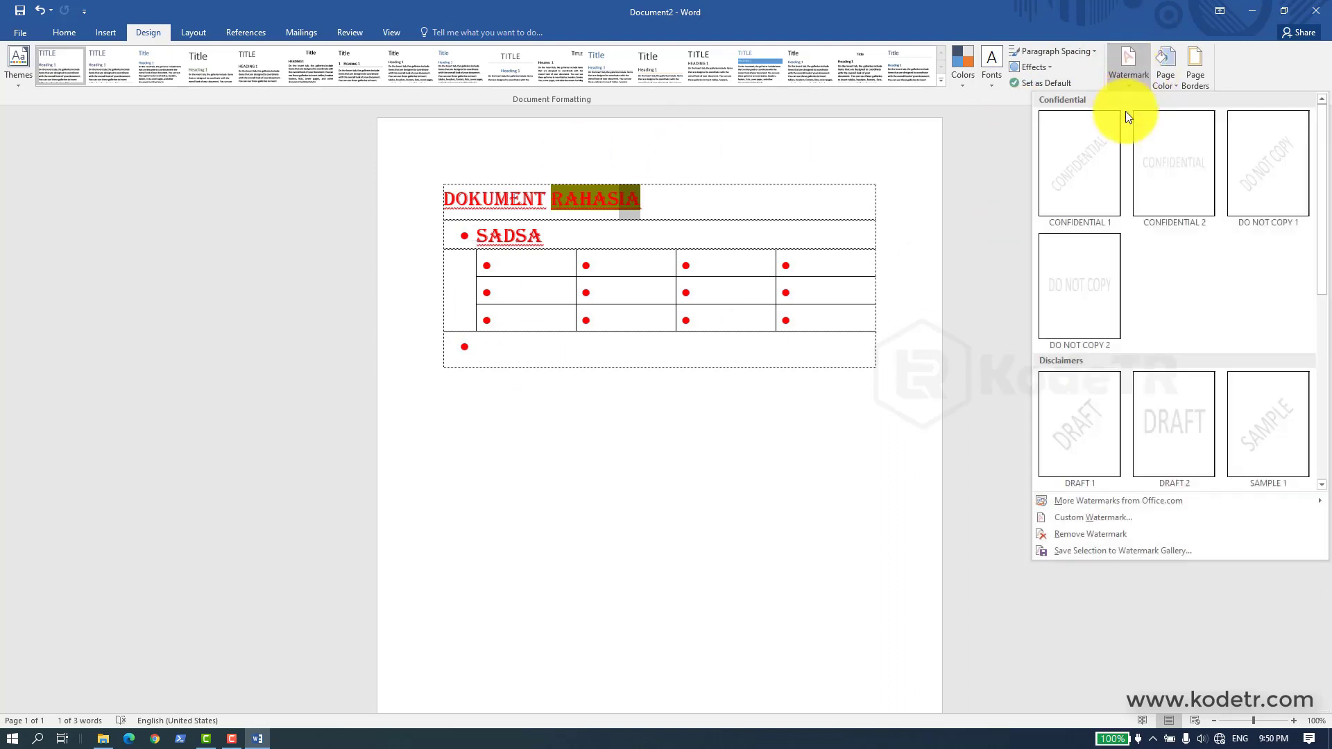
{"action": "left_click", "coordinate": [1127, 83]}
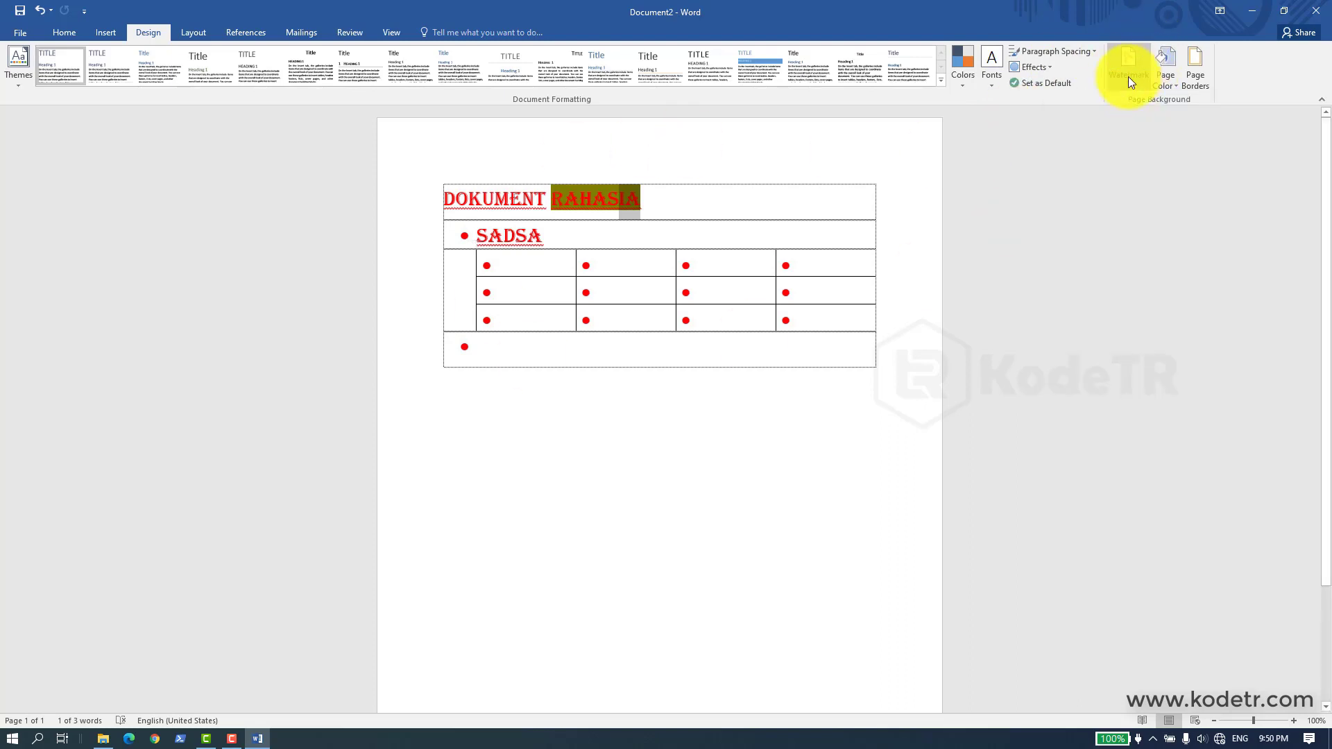
Step: Set the page color to red and change it back to white
{"action": "left_click", "coordinate": [1176, 87]}
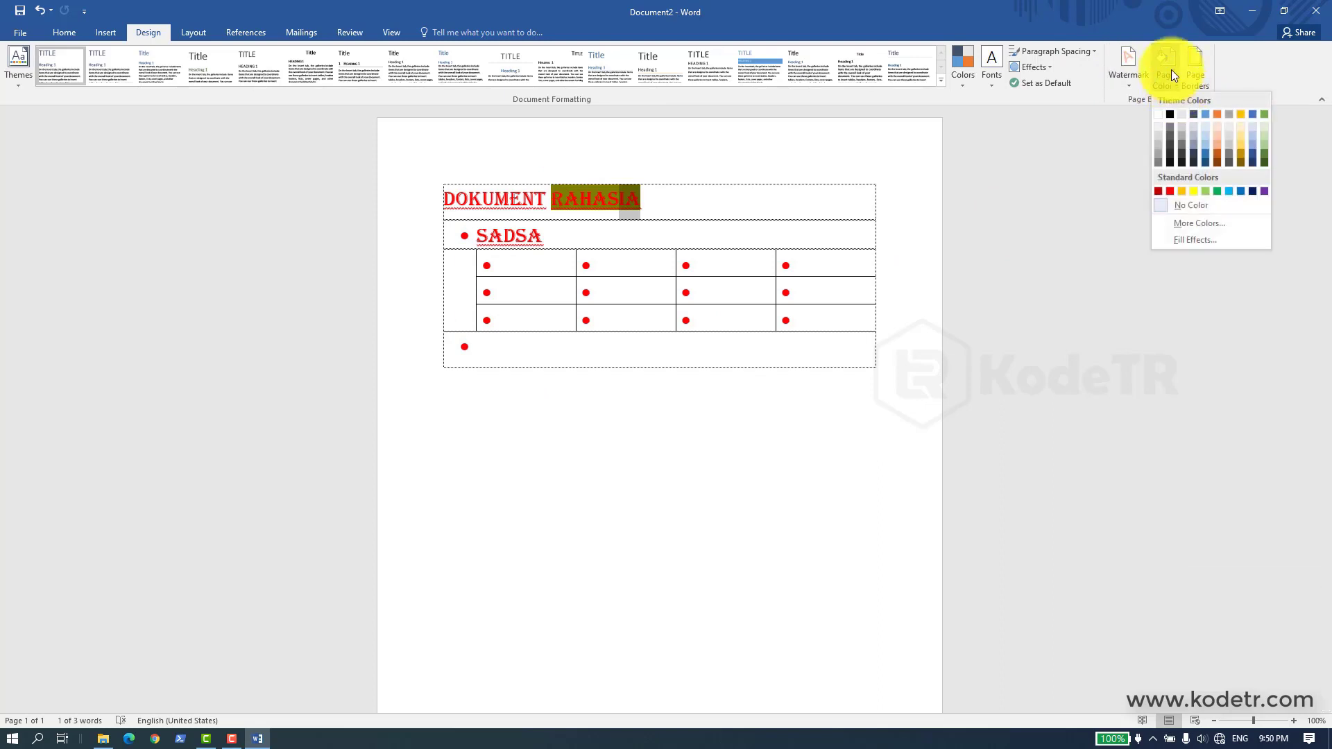
{"action": "left_click", "coordinate": [1169, 192]}
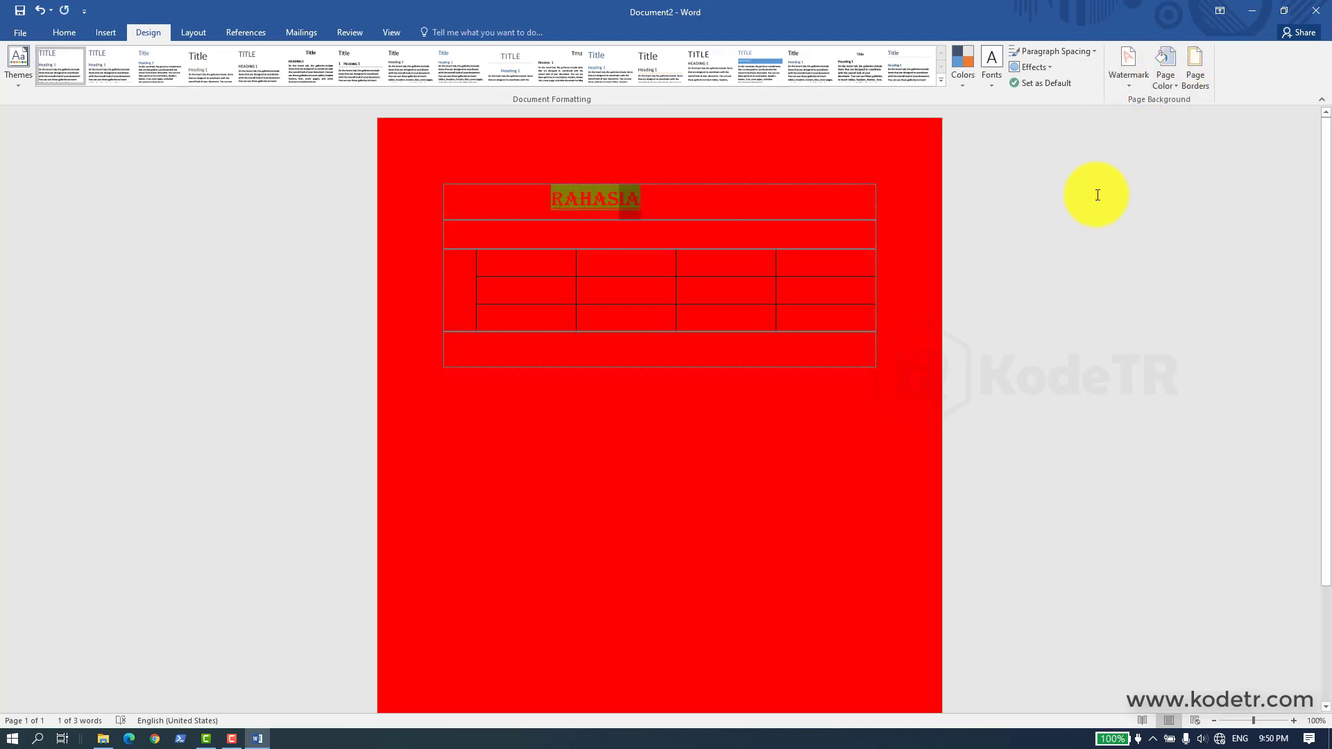
{"action": "left_click", "coordinate": [1160, 87]}
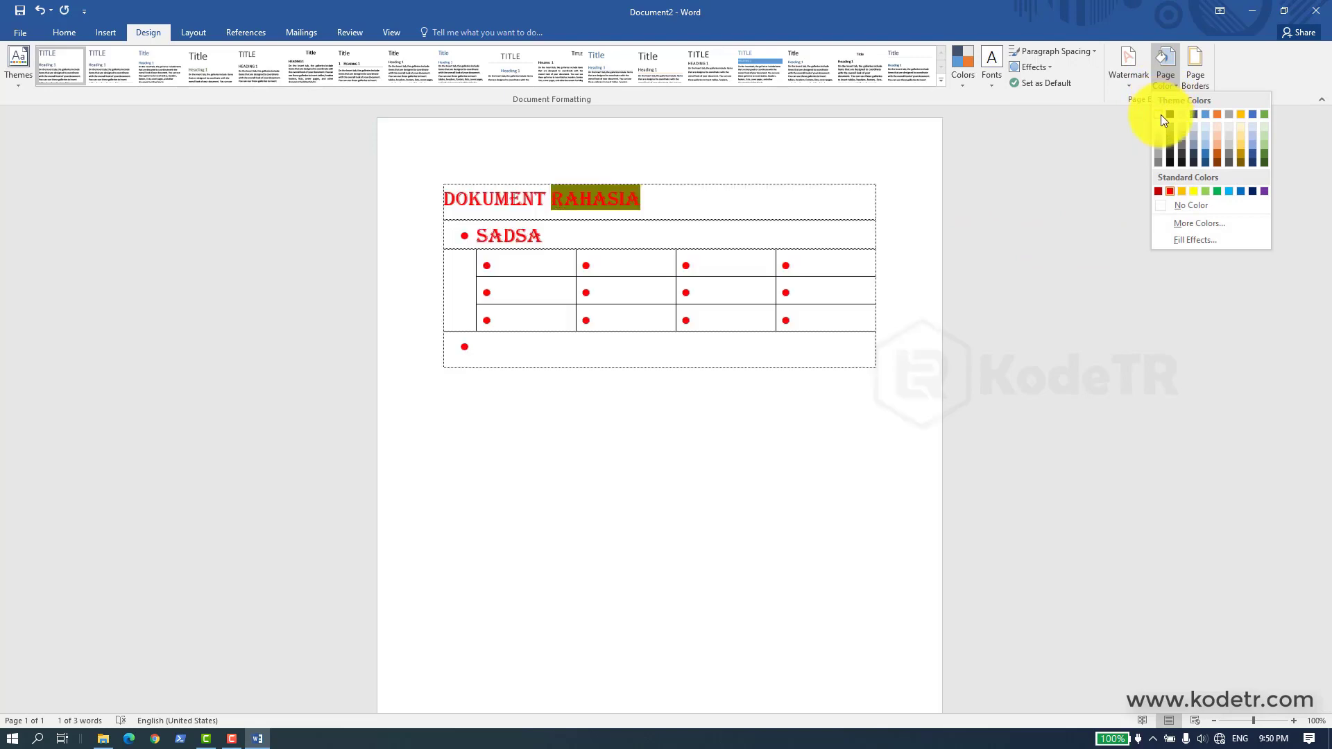
{"action": "left_click", "coordinate": [1158, 113]}
Step: Add the diagonal CONFIDENTIAL 1 watermark to the page
{"action": "left_click", "coordinate": [1128, 70]}
{"action": "key", "text": "Escape"}
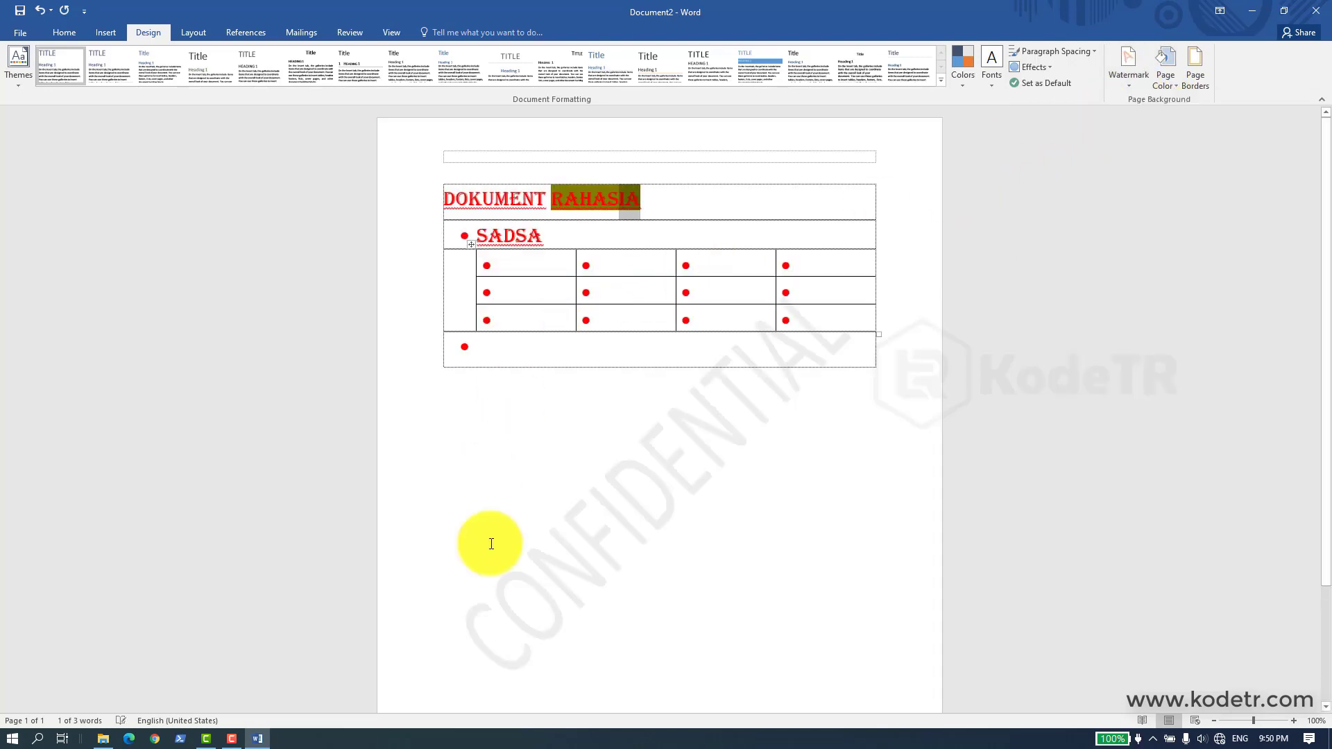
Step: Try the Box, None, Shadow and Custom page border settings, toggle the four page edges, and cancel without applying a border
{"action": "left_click", "coordinate": [1200, 60]}
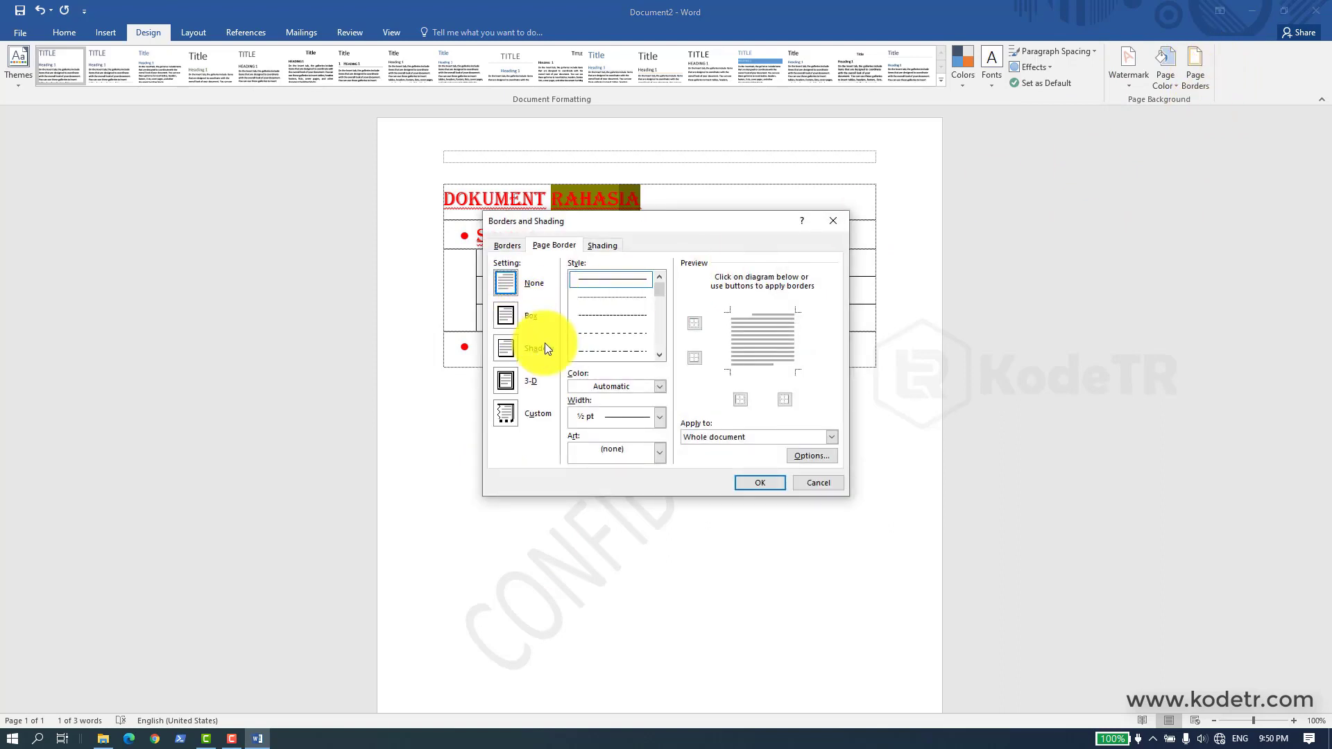
{"action": "left_click", "coordinate": [517, 321]}
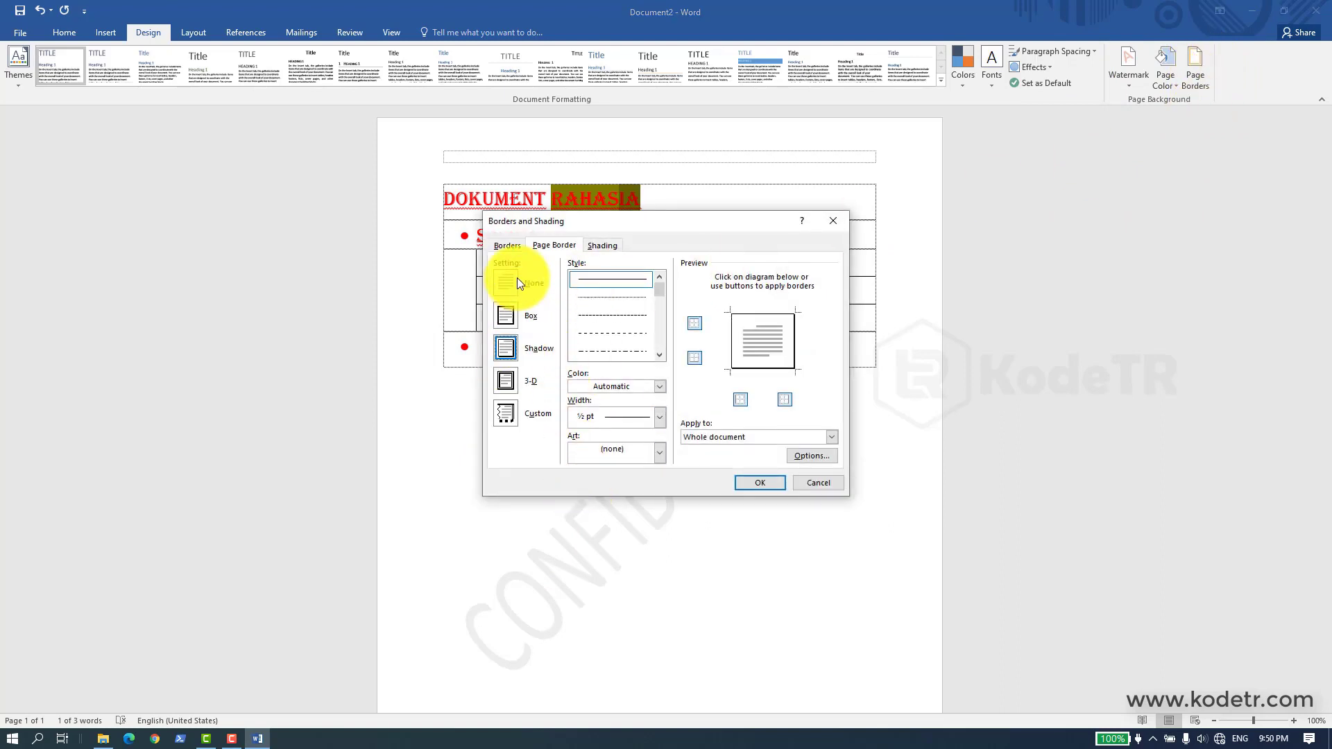
{"action": "left_click", "coordinate": [518, 278]}
{"action": "left_click", "coordinate": [514, 340]}
{"action": "left_click", "coordinate": [505, 414]}
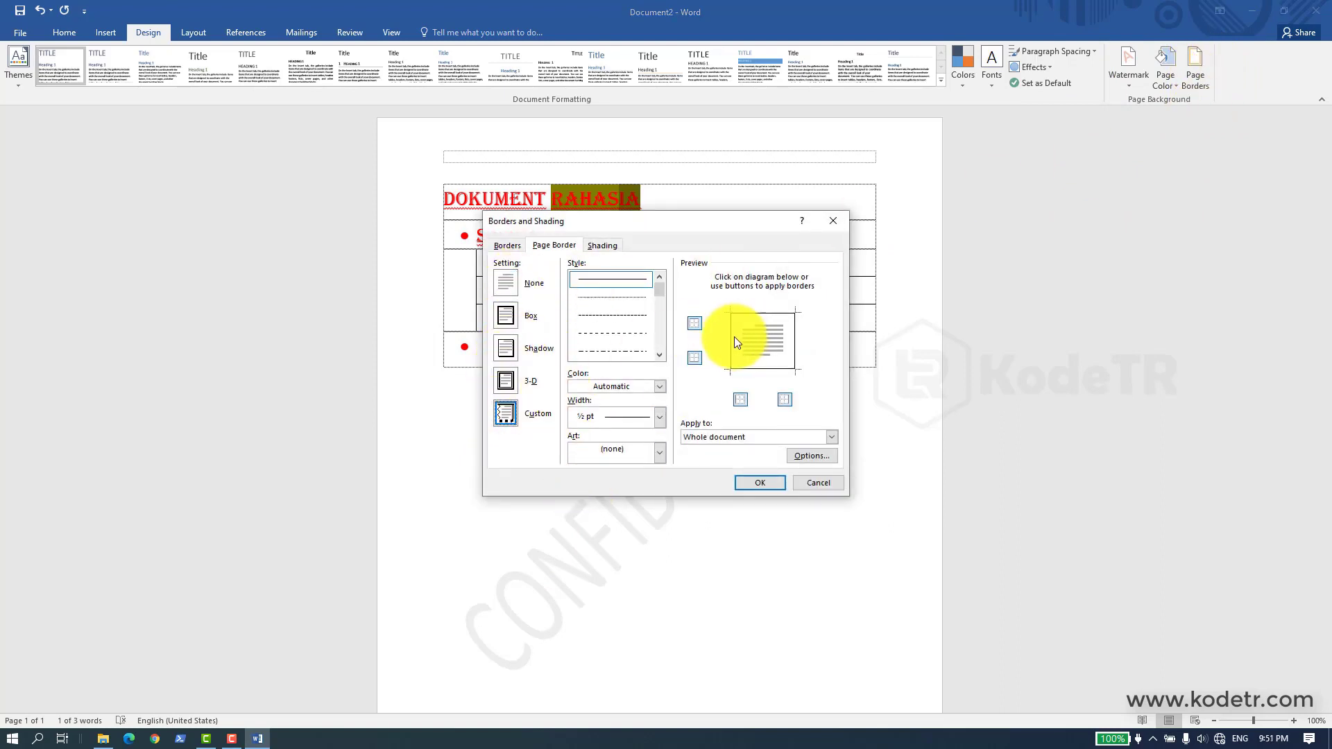
{"action": "left_click", "coordinate": [732, 336]}
{"action": "left_click", "coordinate": [766, 315]}
{"action": "left_click", "coordinate": [798, 347]}
{"action": "left_click", "coordinate": [761, 372]}
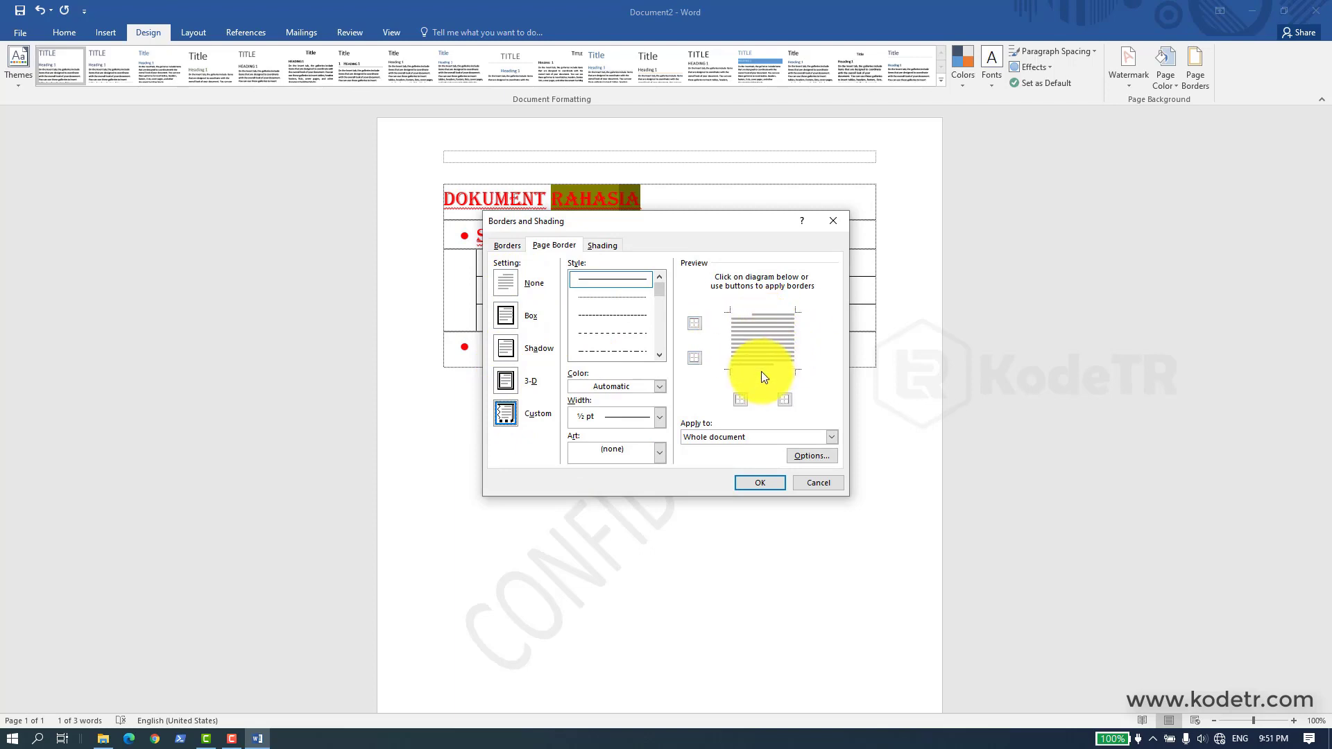
{"action": "left_click", "coordinate": [816, 484]}
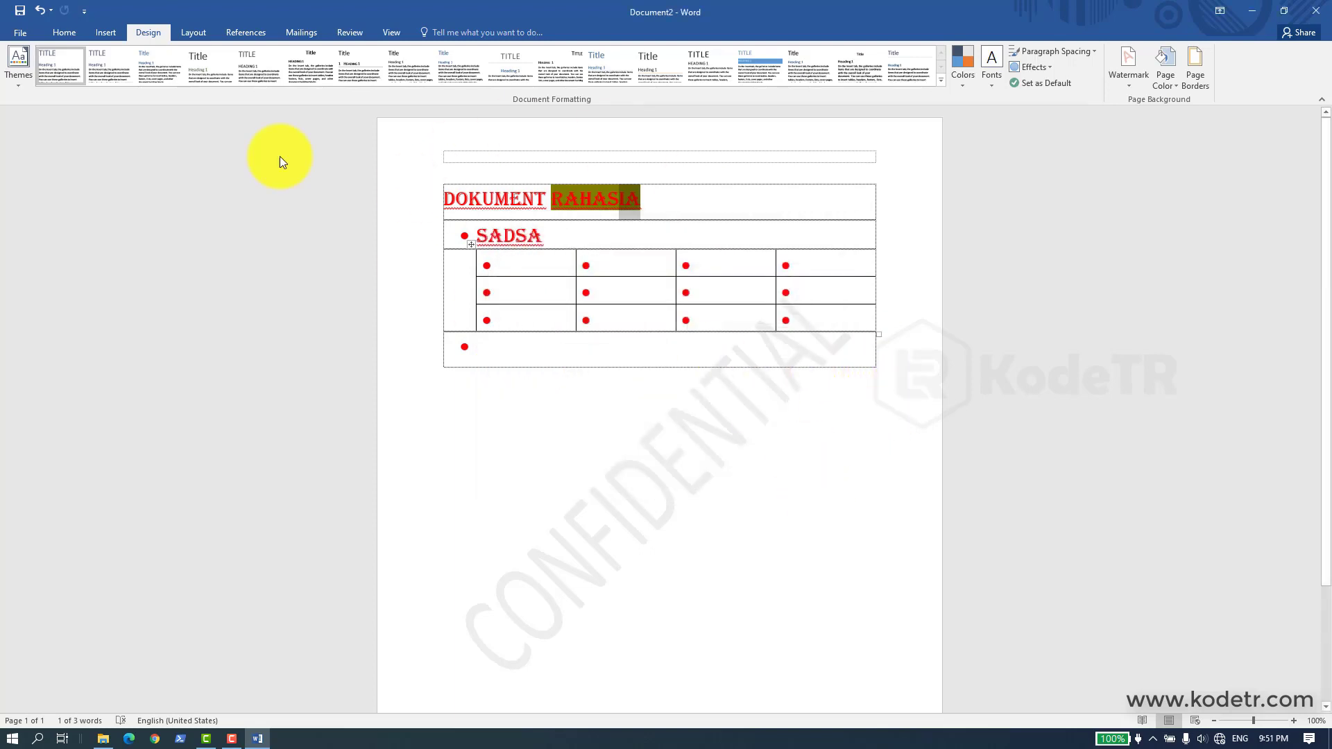
Step: Look over the preset page margins, from Normal to Office 2003 Default, without choosing one
{"action": "left_click", "coordinate": [192, 32]}
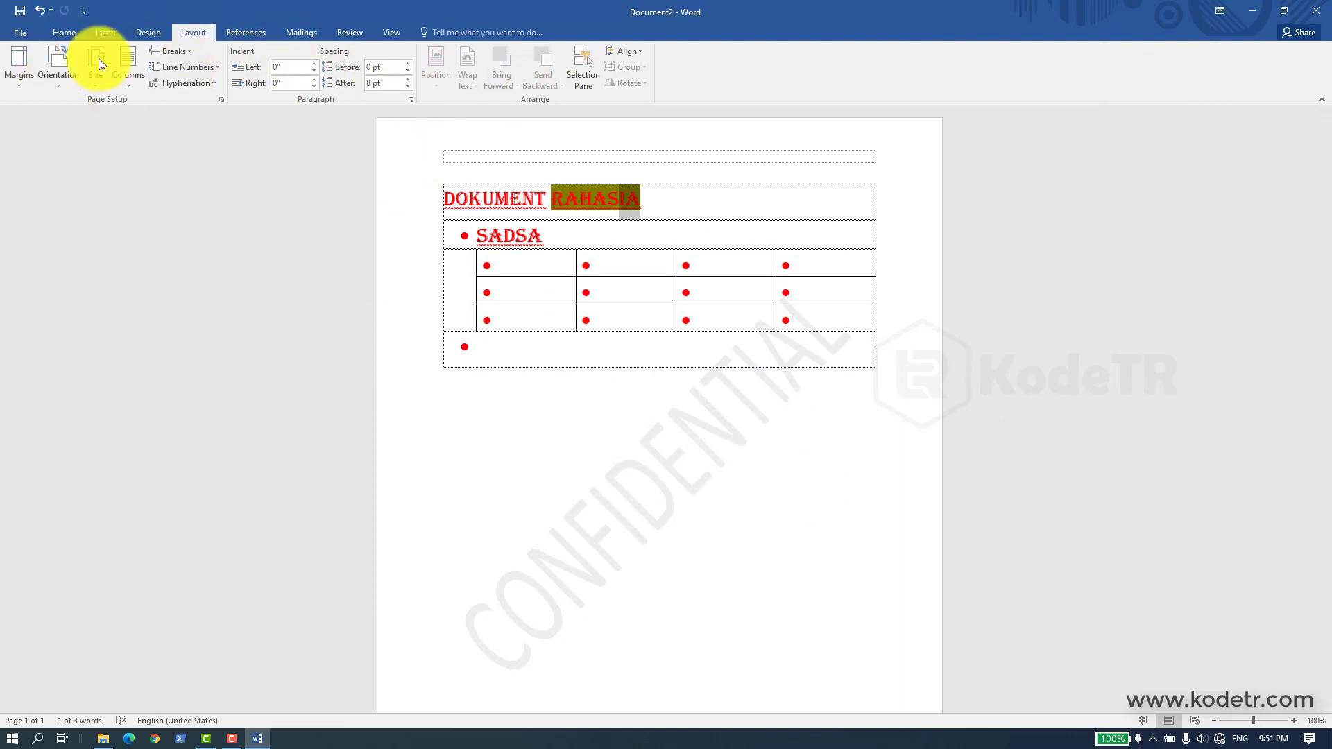
{"action": "left_click", "coordinate": [18, 83]}
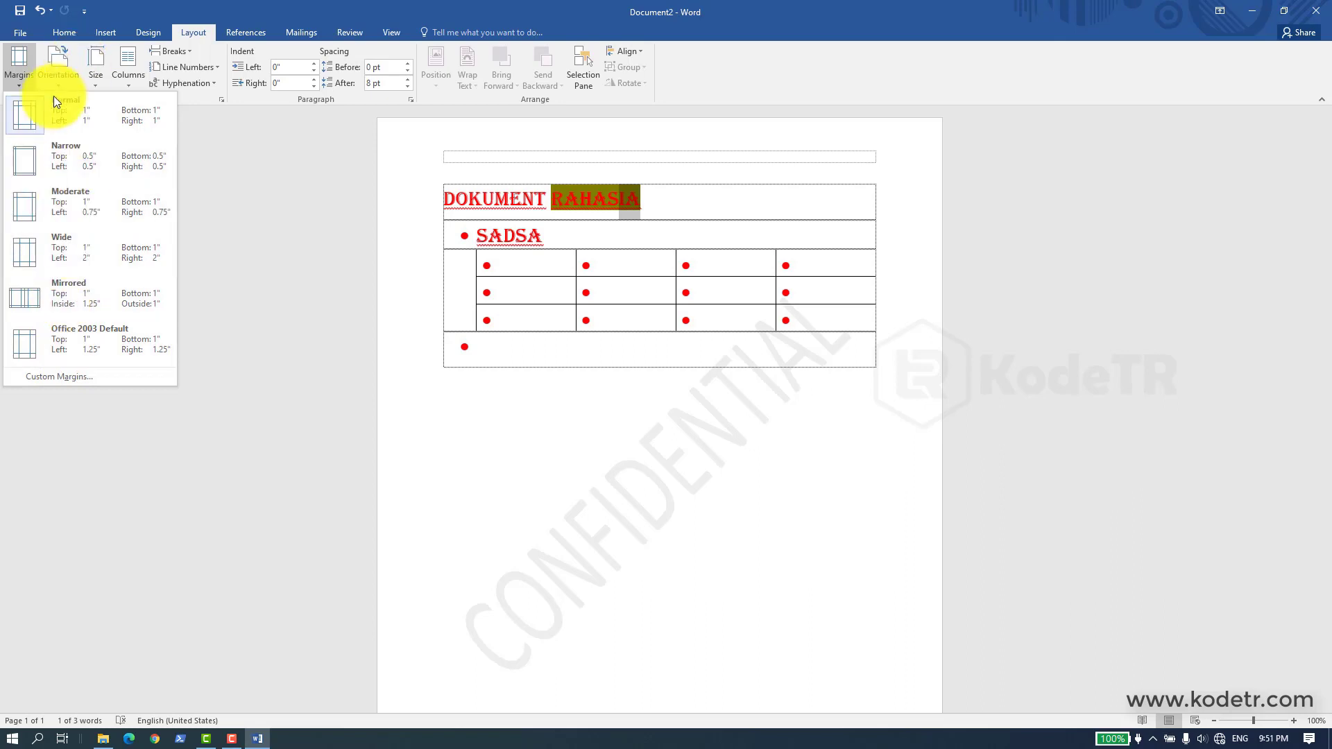
Step: Try the page orientations by switching the document to Landscape and back to Portrait
{"action": "left_click", "coordinate": [57, 74]}
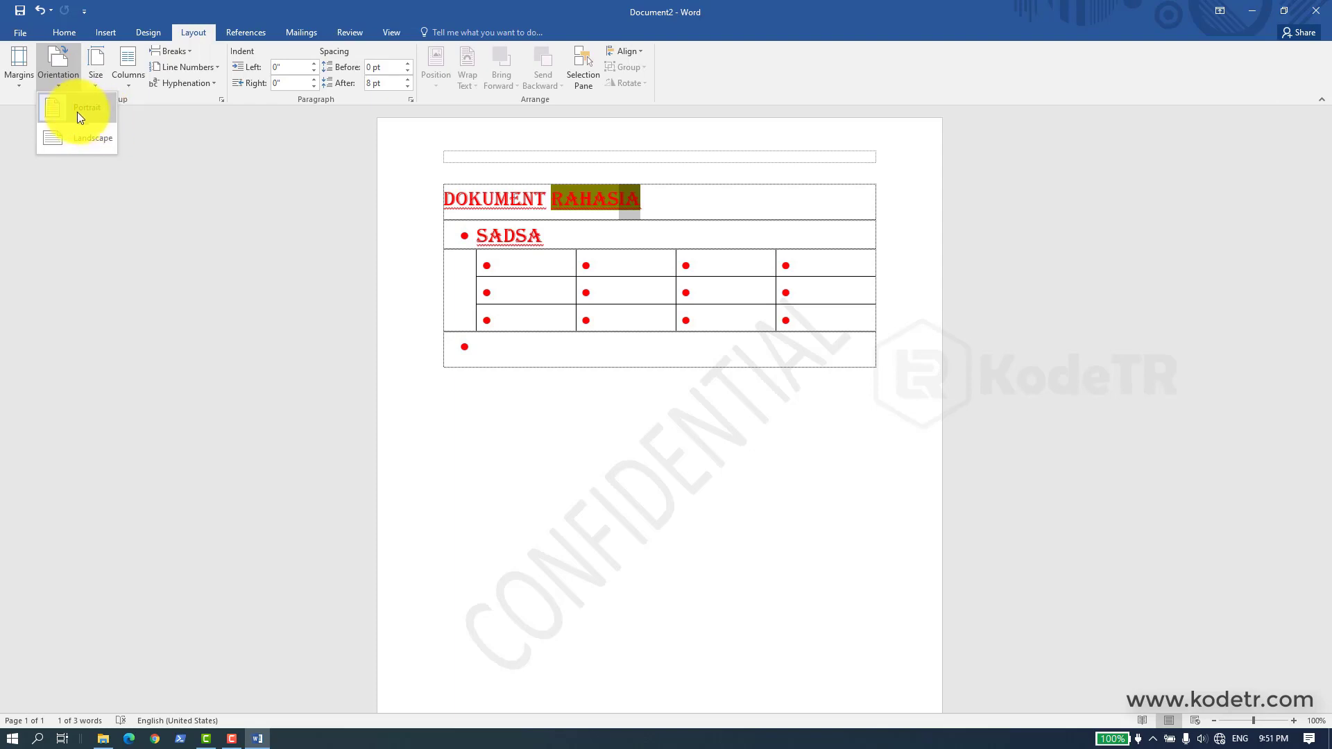
{"action": "left_click", "coordinate": [77, 111]}
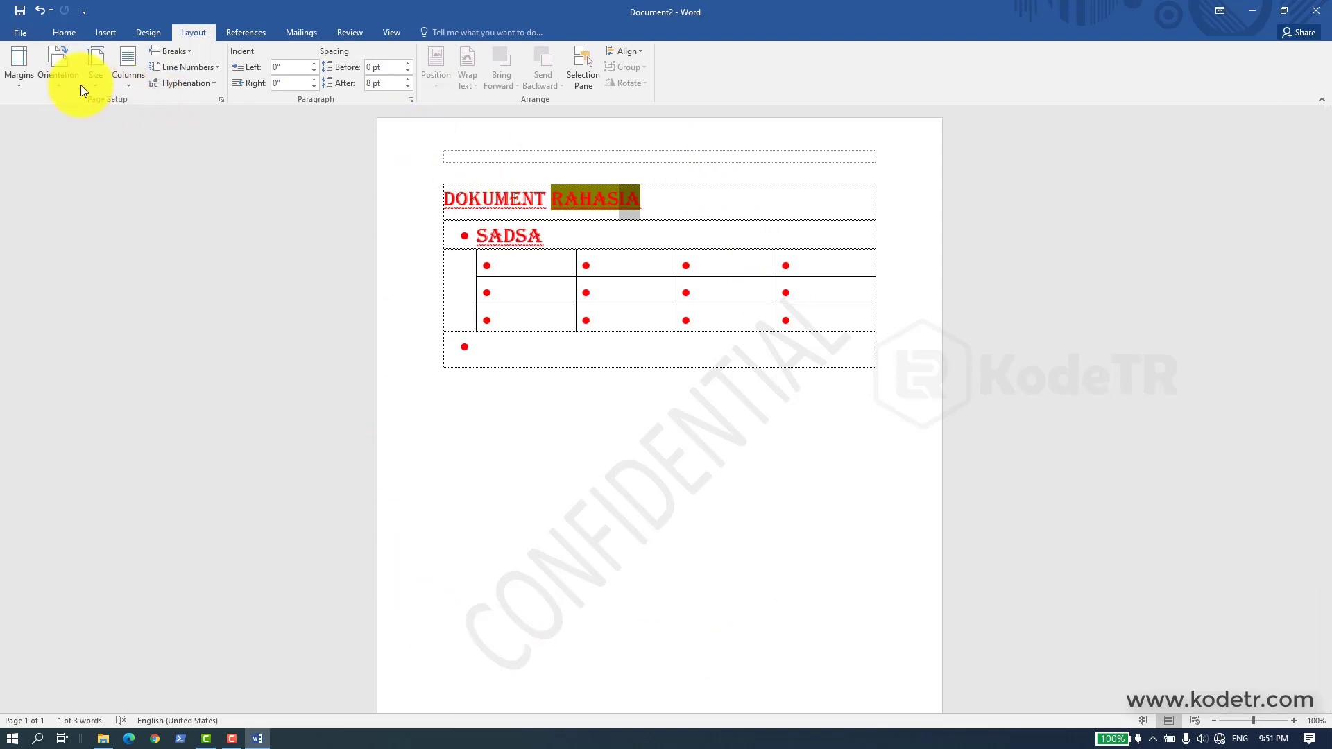
{"action": "left_click", "coordinate": [57, 87]}
{"action": "left_click", "coordinate": [73, 140]}
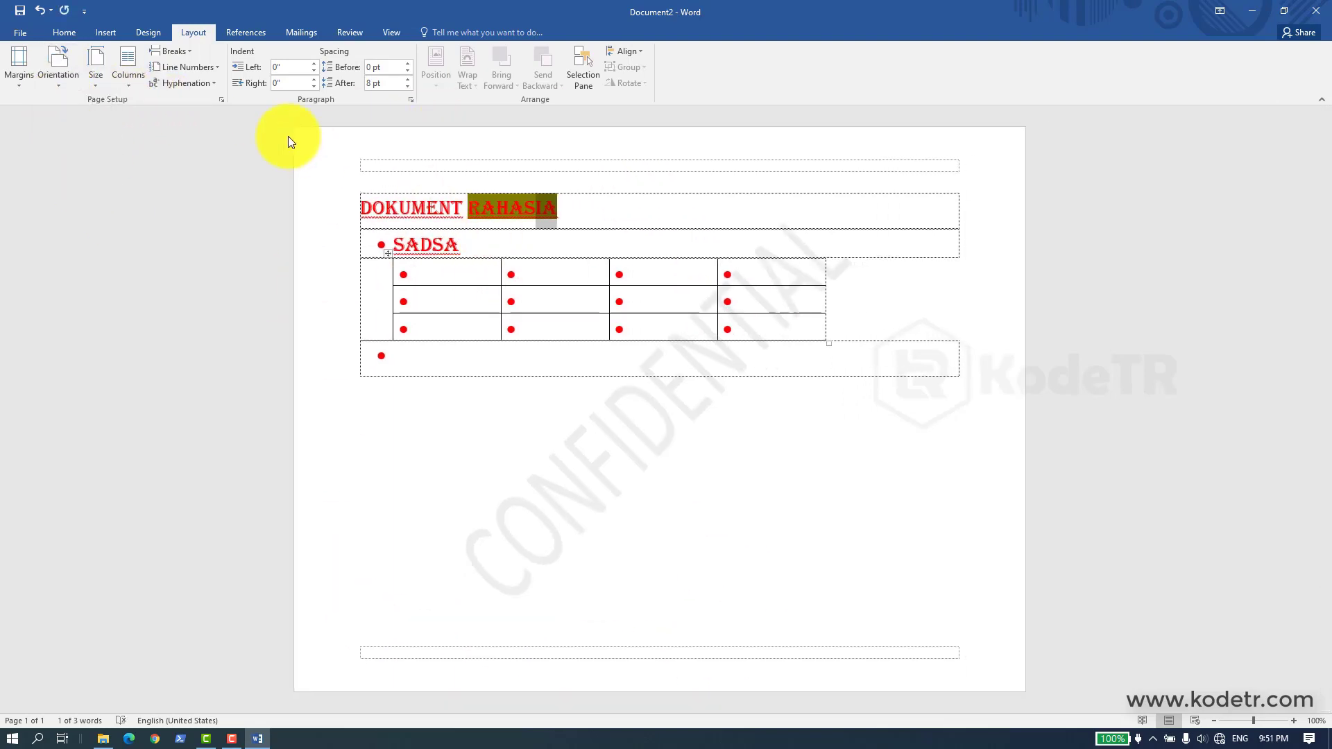
{"action": "left_click", "coordinate": [56, 85]}
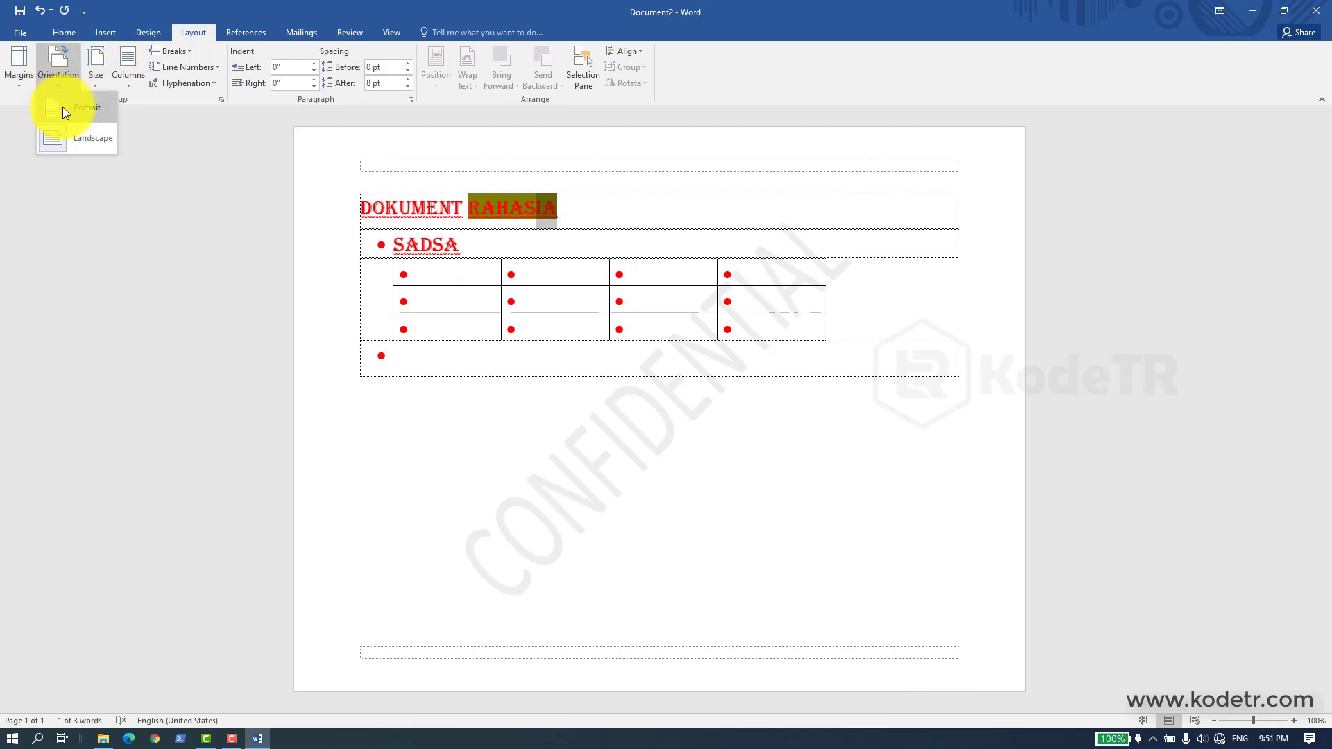
{"action": "left_click", "coordinate": [62, 108]}
Step: Set the paper size to A4 and check the page
{"action": "left_click", "coordinate": [94, 81]}
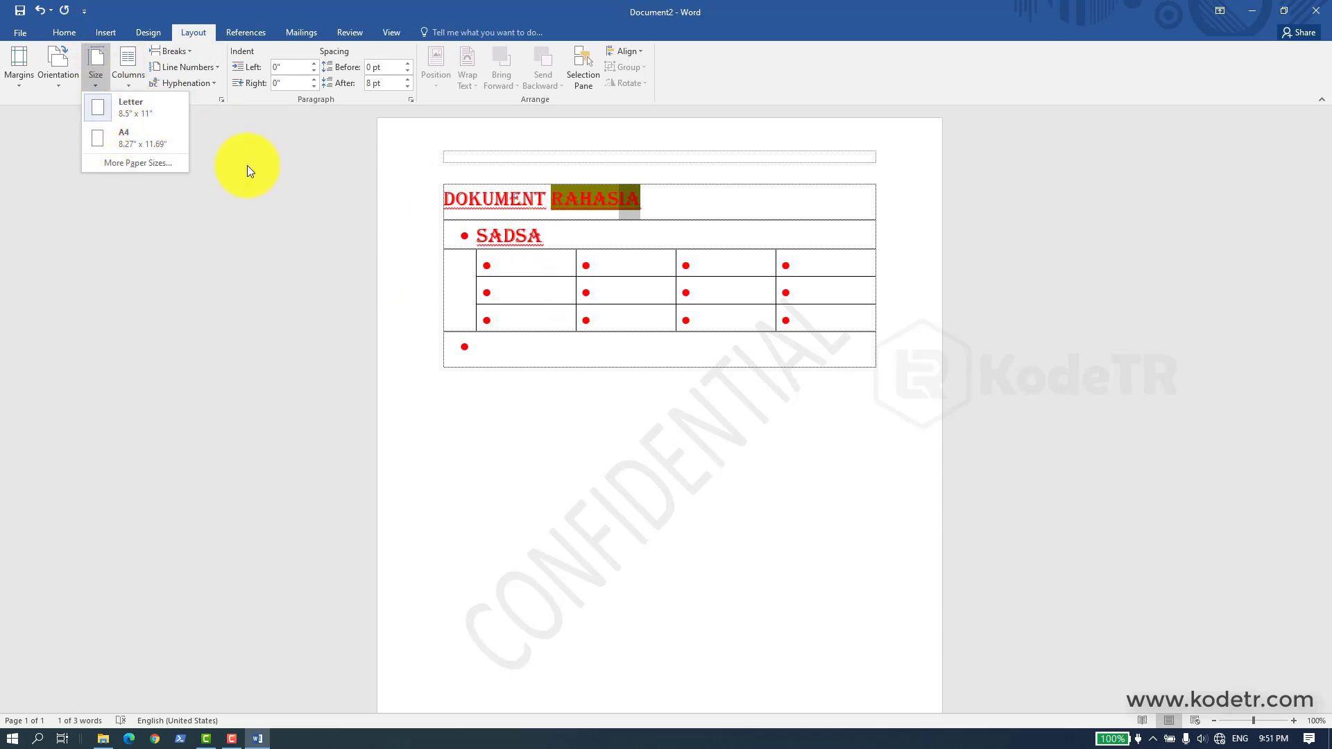
{"action": "left_click", "coordinate": [136, 142]}
{"action": "left_click", "coordinate": [94, 83]}
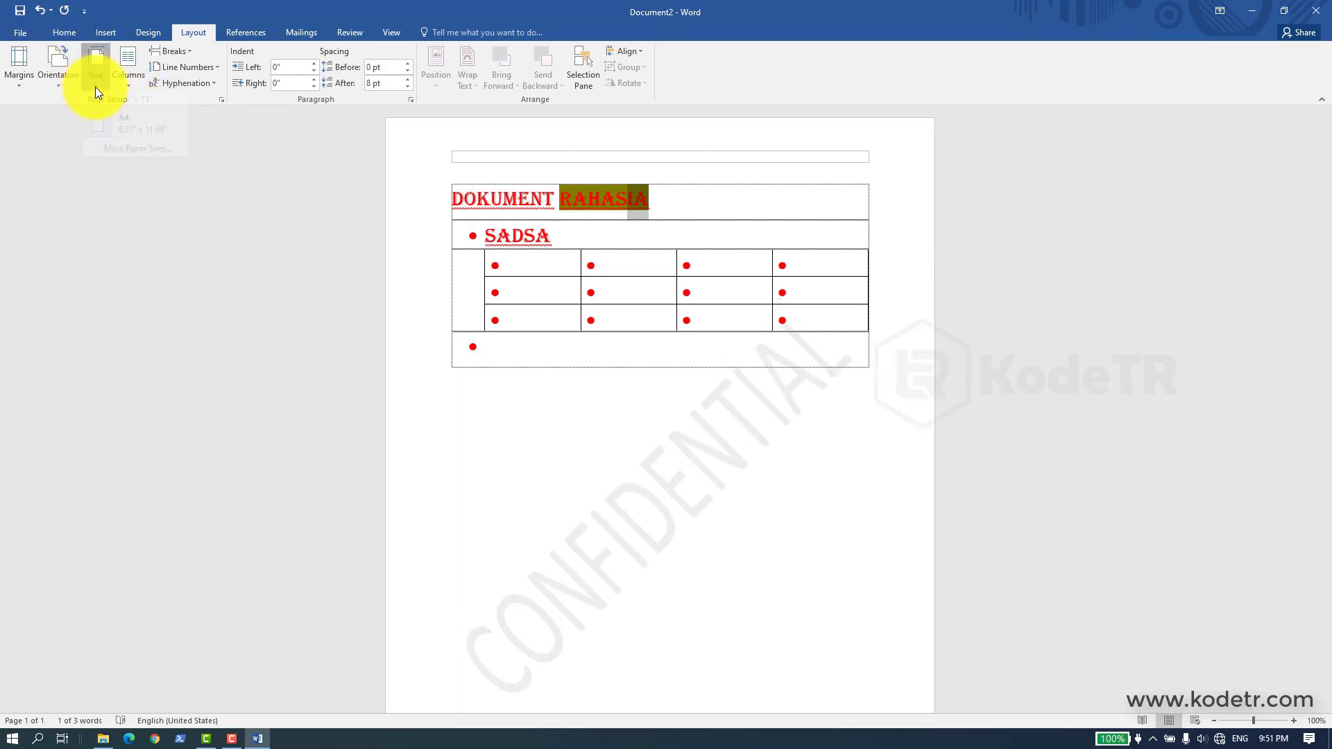
{"action": "left_click", "coordinate": [124, 135]}
{"action": "scroll", "coordinate": [721, 426], "scroll_direction": "down", "scroll_amount": 5}
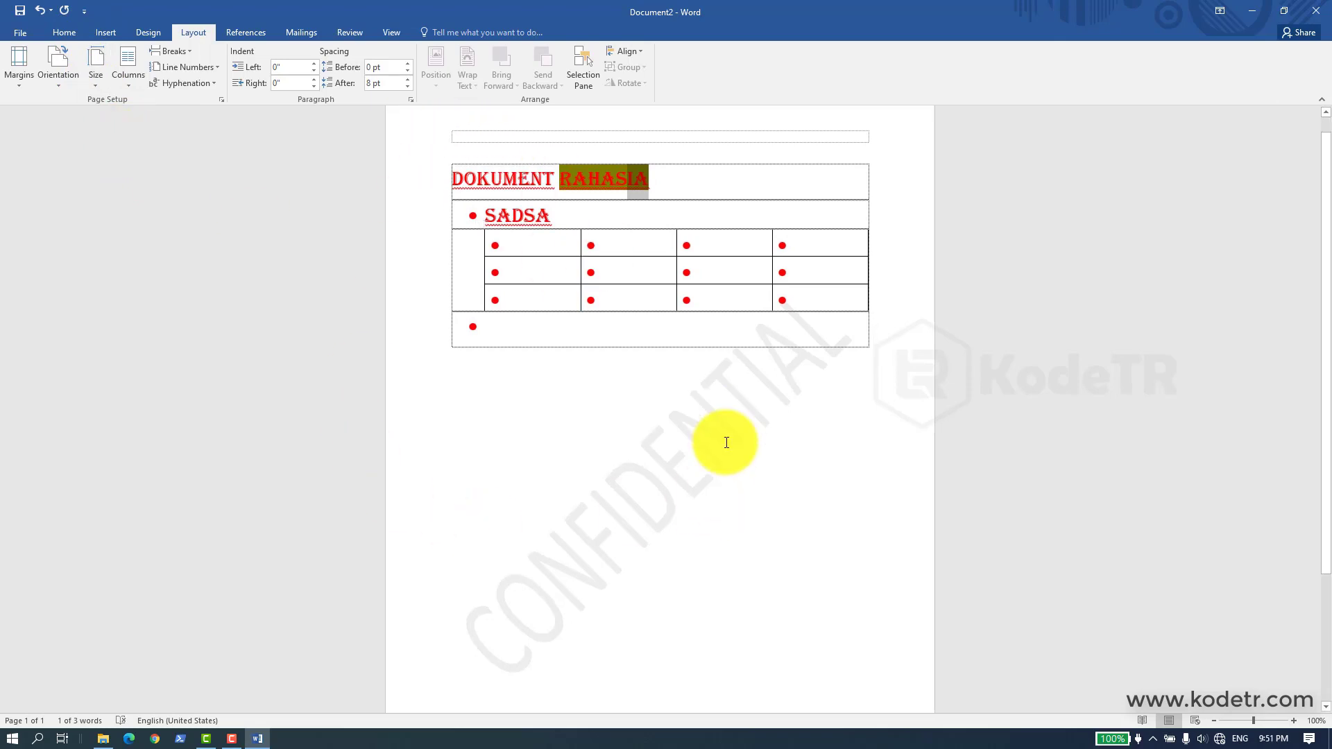
{"action": "scroll", "coordinate": [719, 414], "scroll_direction": "up", "scroll_amount": 5}
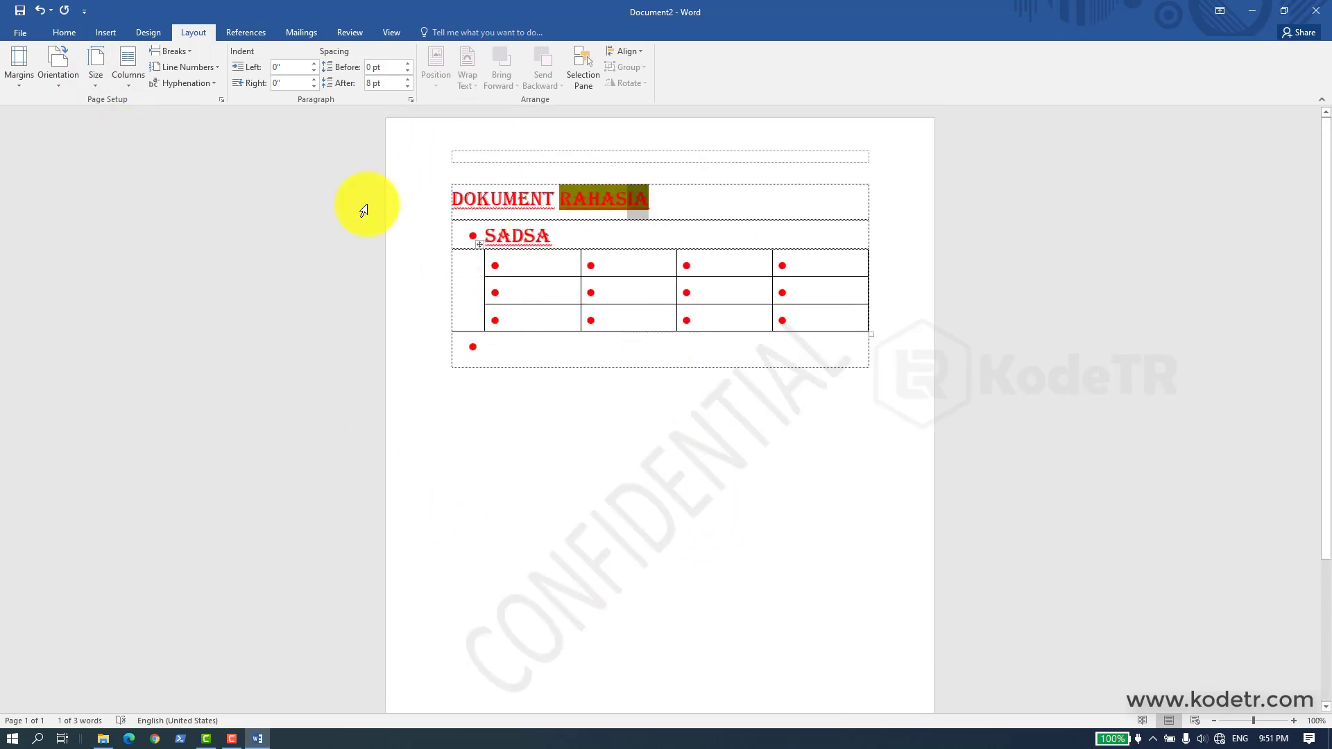
Step: Lay out the selected "IA" at the end of the highlighted title word in two columns
{"action": "left_click", "coordinate": [125, 85]}
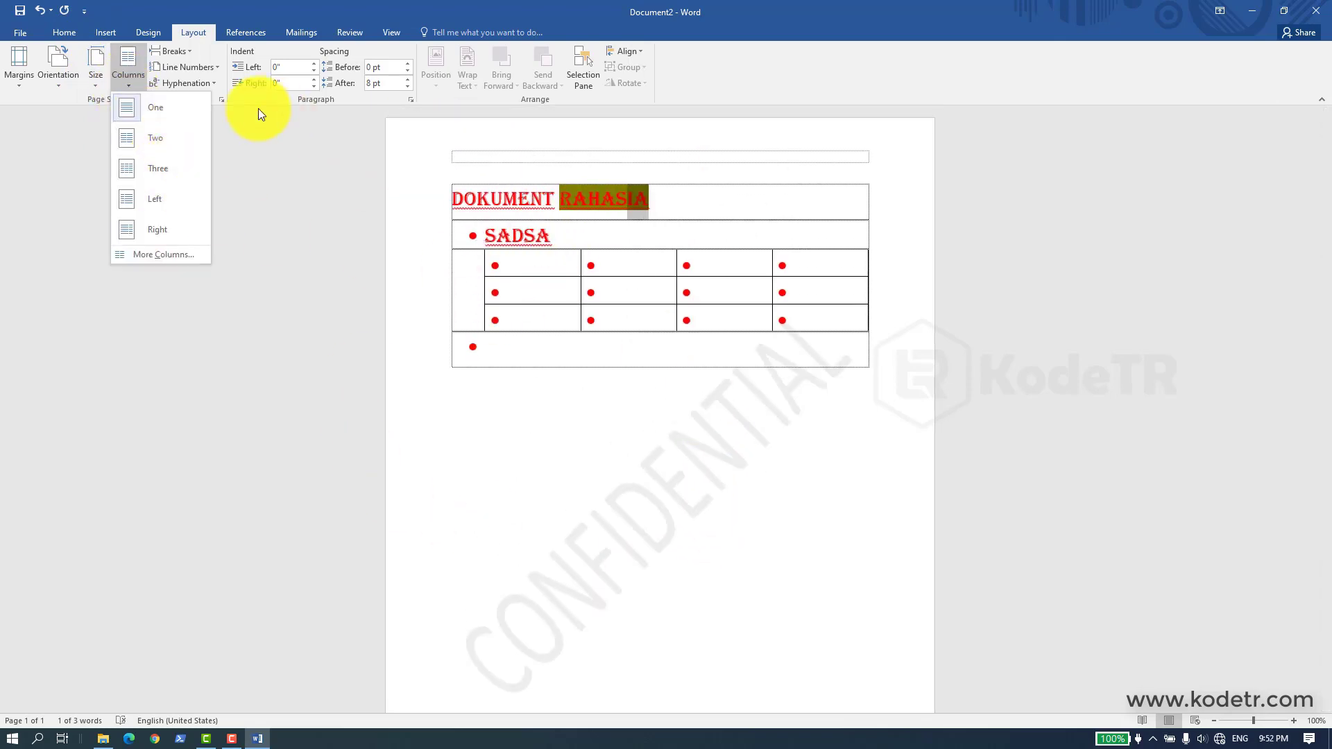
{"action": "left_click", "coordinate": [392, 252]}
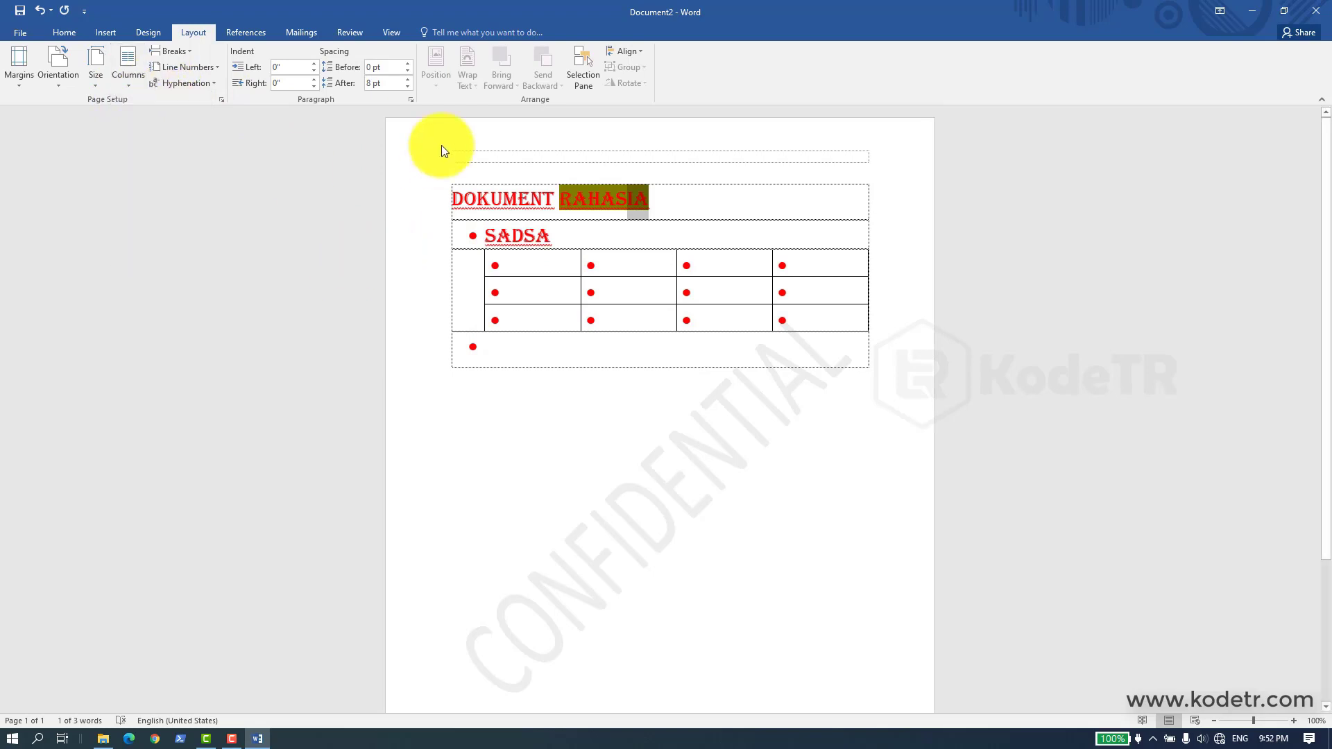
{"action": "left_click", "coordinate": [126, 85]}
{"action": "left_click", "coordinate": [142, 137]}
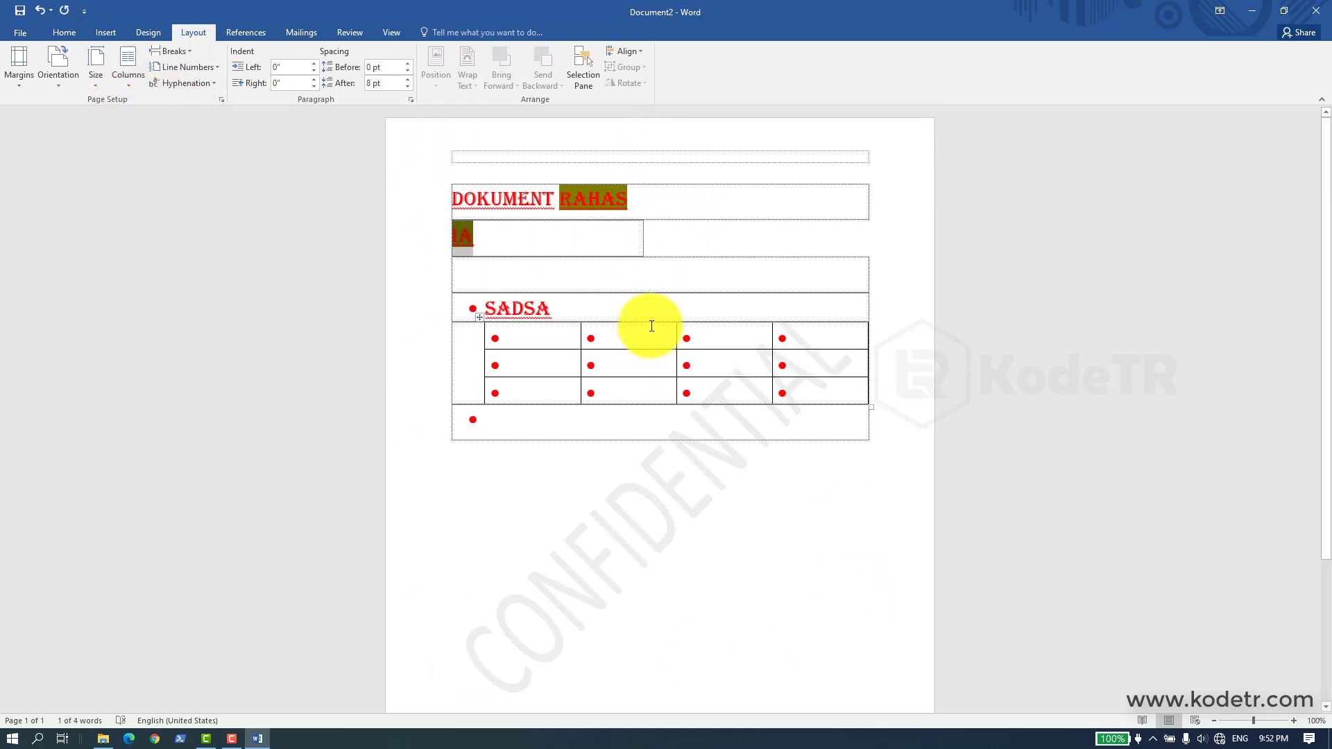
Step: Add "ASD" and a long run of "A" letters after "IA" until the text flows into the second column
{"action": "left_click", "coordinate": [618, 238]}
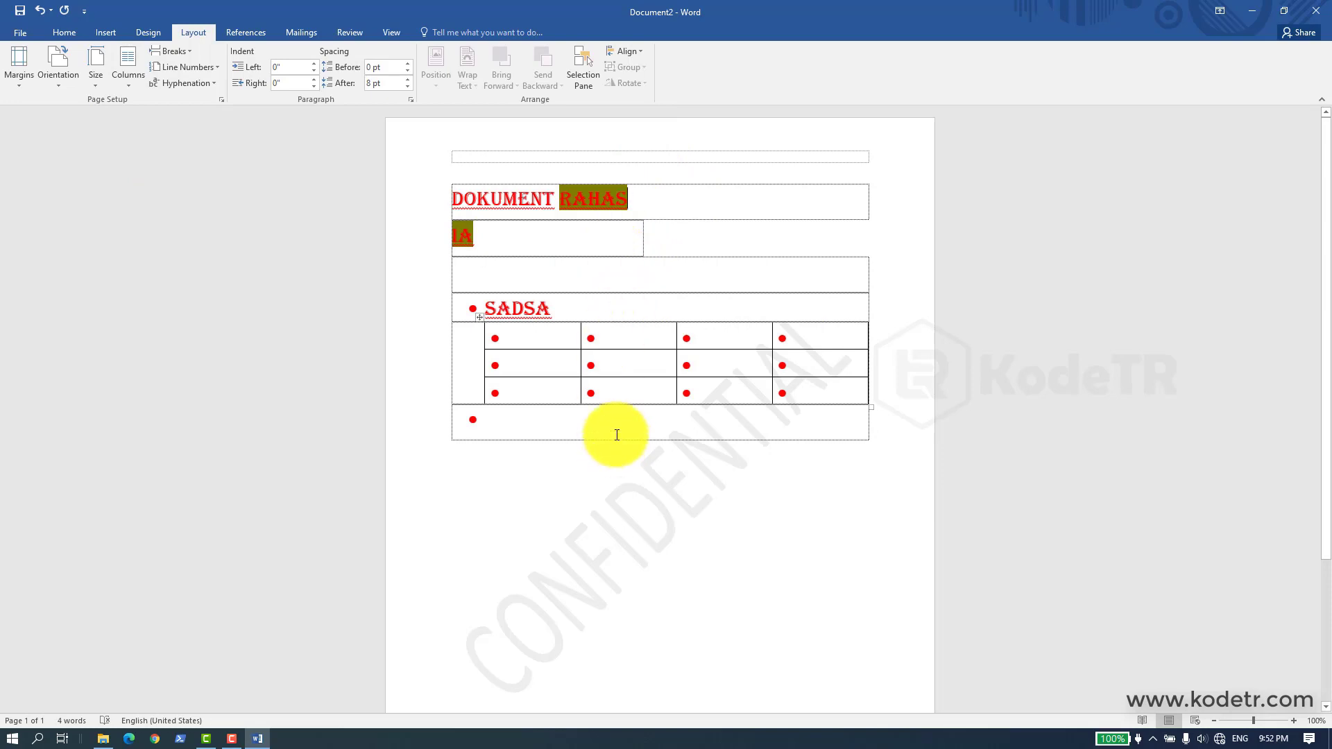
{"action": "type", "text": "A"}
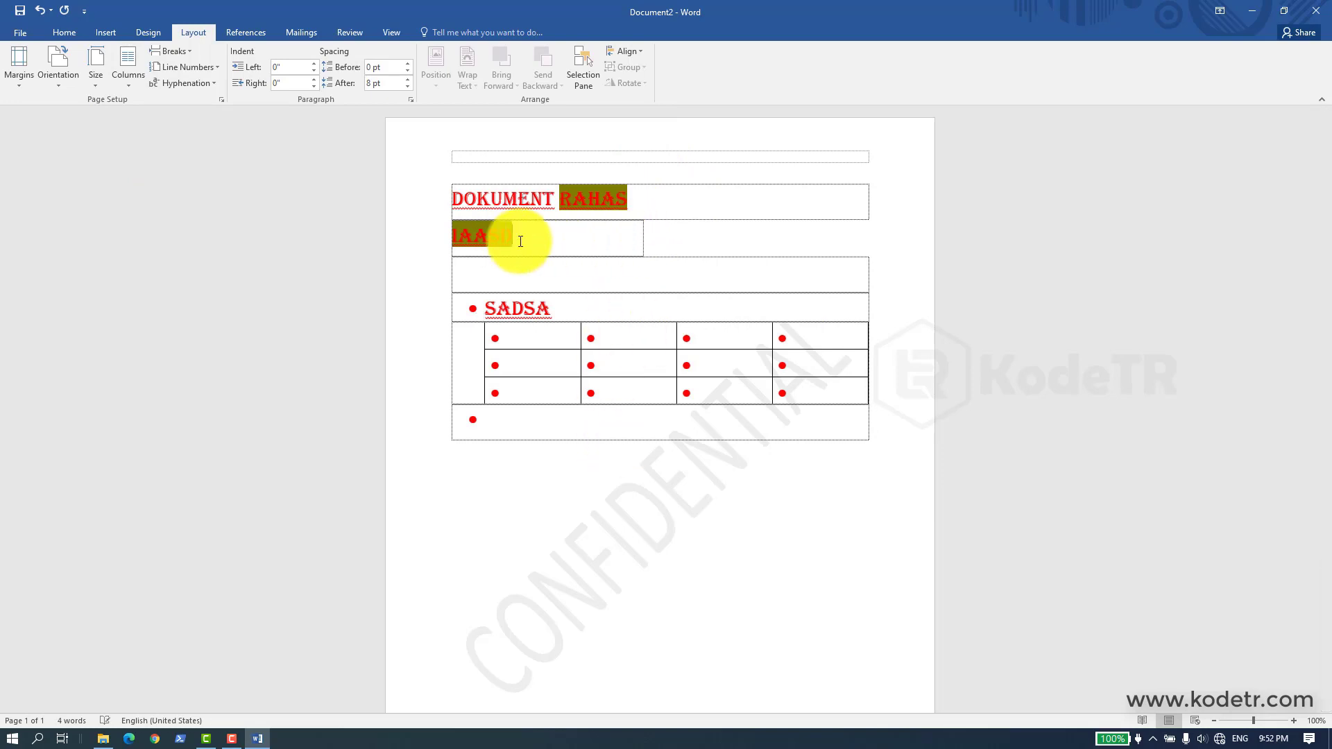
{"action": "type", "text": "SIAASIAAAAAAAAAAAAAAAAAAAAAAAAAAAAAAAAAAAAAAAAAAAAAAAAAAAAAAAAAAAAAAAAAAAAAAA"}
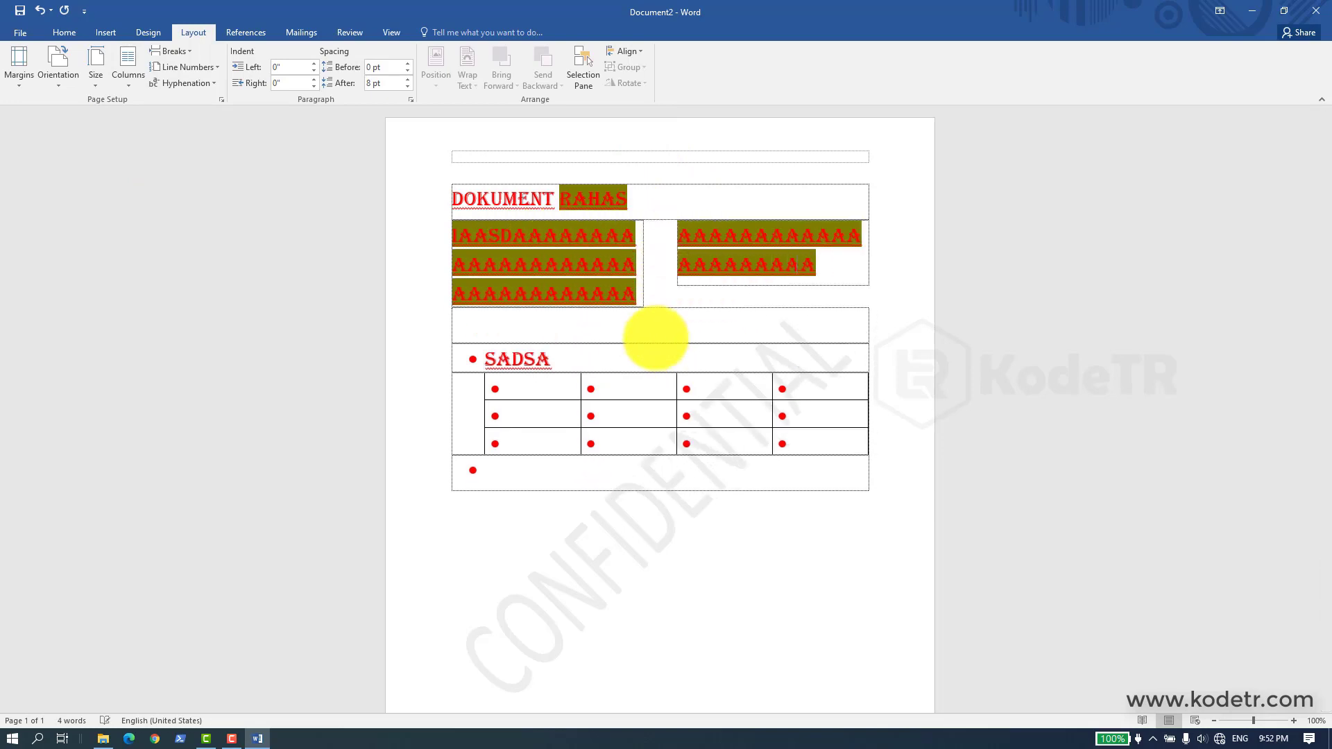
{"action": "type", "text": "AAAAAAAA"}
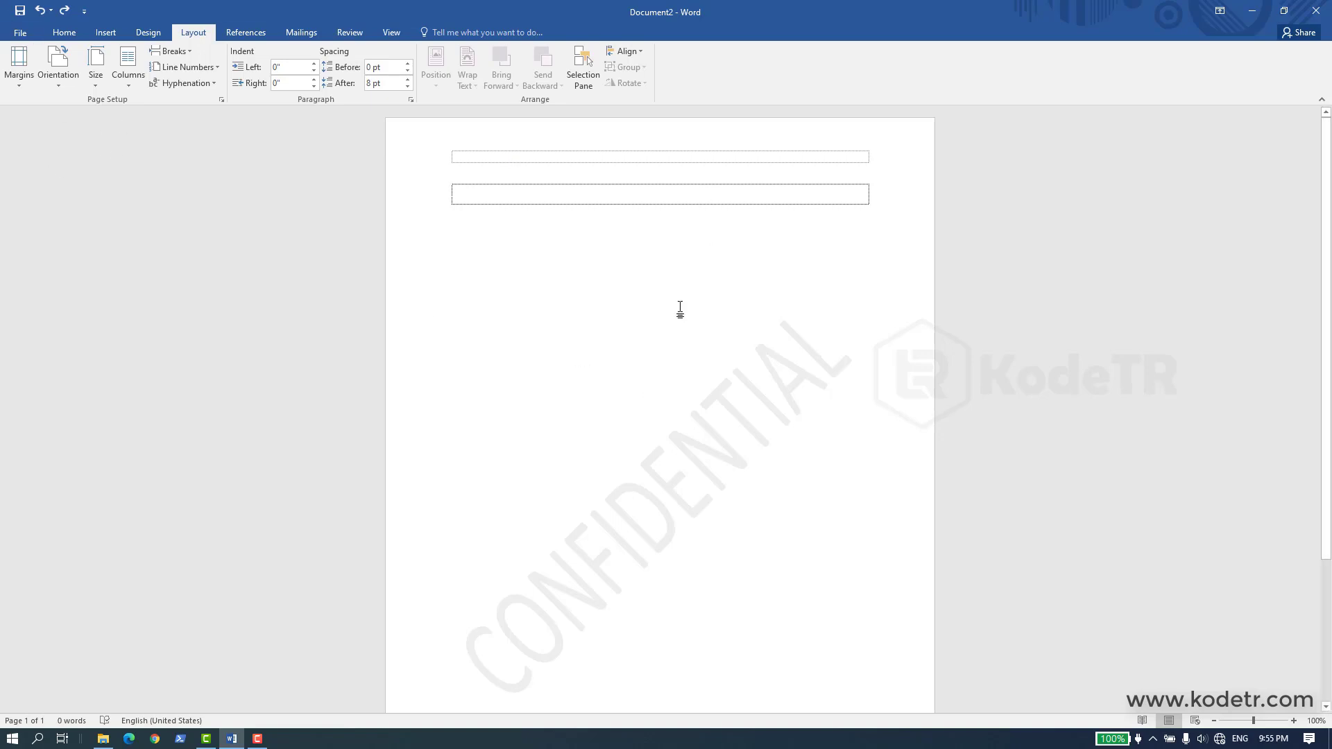
Step: Glance at the document's Info page and create a new blank document with the file commands
{"action": "left_click", "coordinate": [20, 33]}
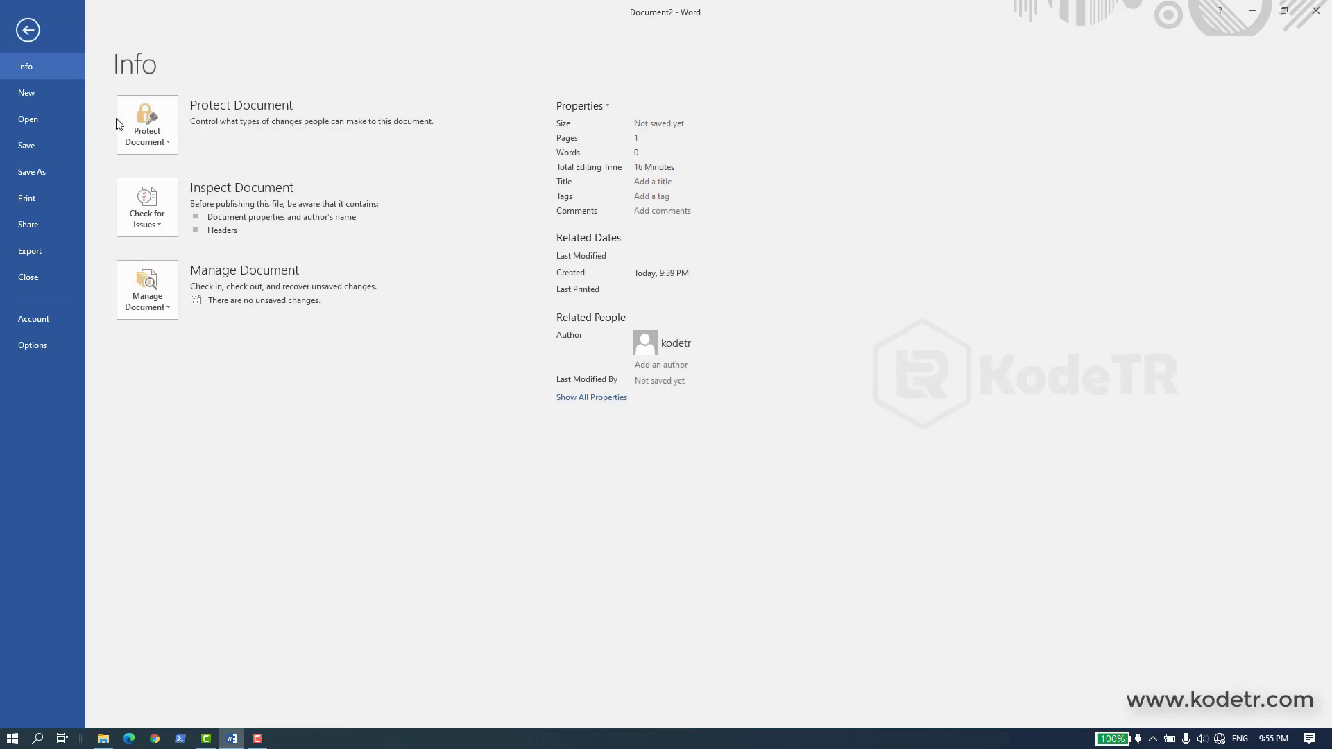
{"action": "left_click", "coordinate": [26, 30]}
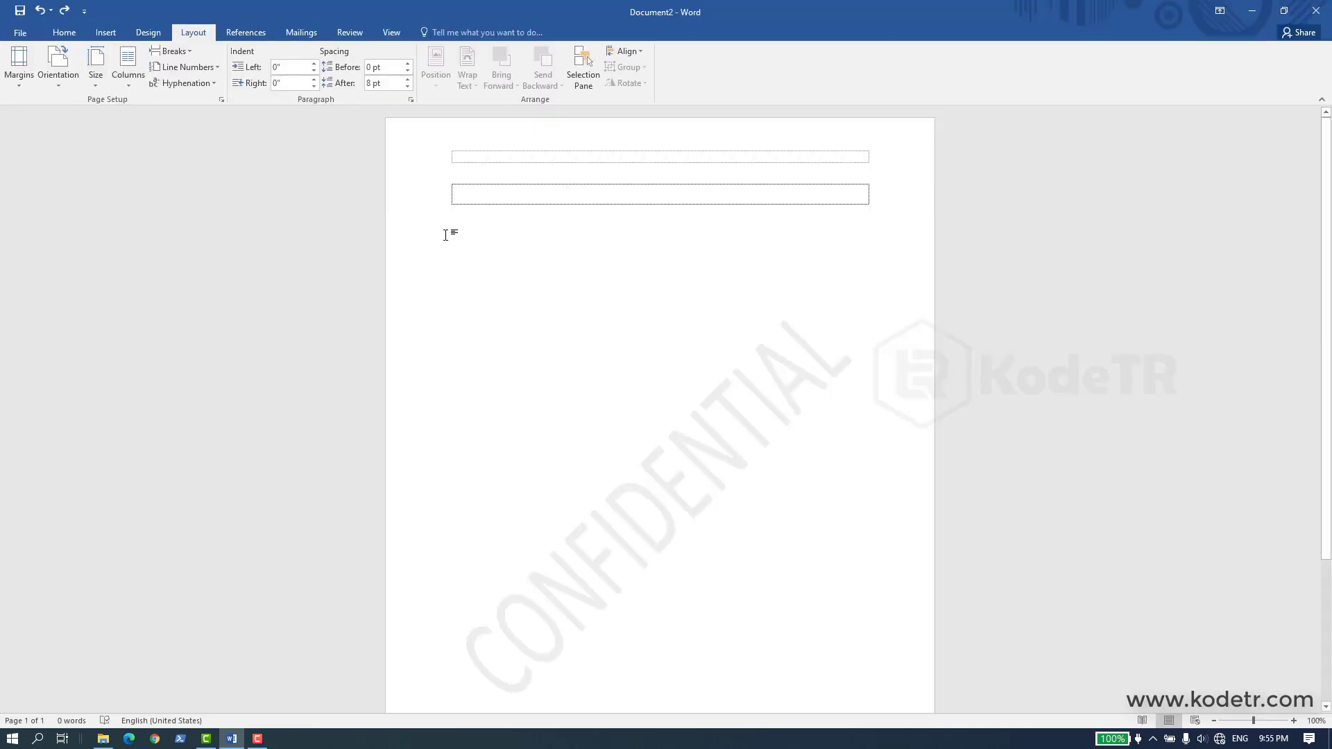
{"action": "left_click", "coordinate": [20, 33]}
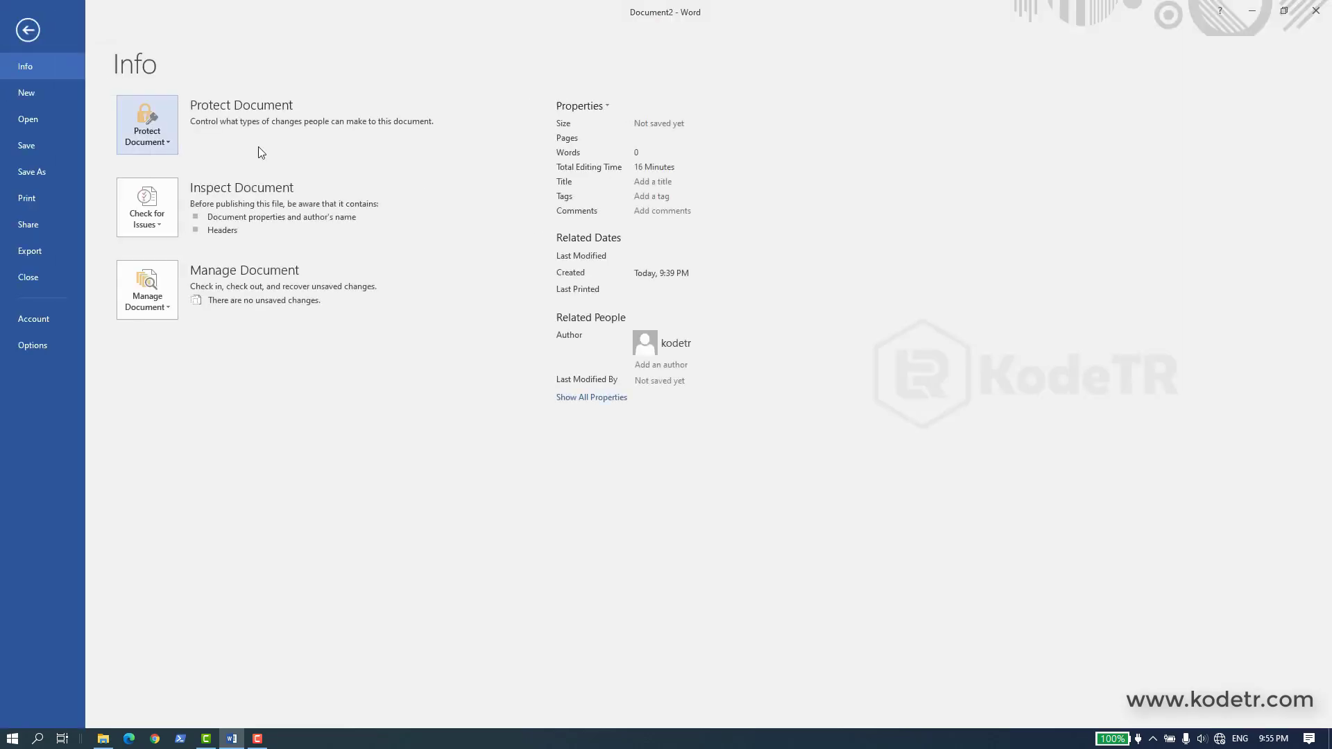
{"action": "left_click", "coordinate": [39, 90]}
{"action": "left_click", "coordinate": [181, 281]}
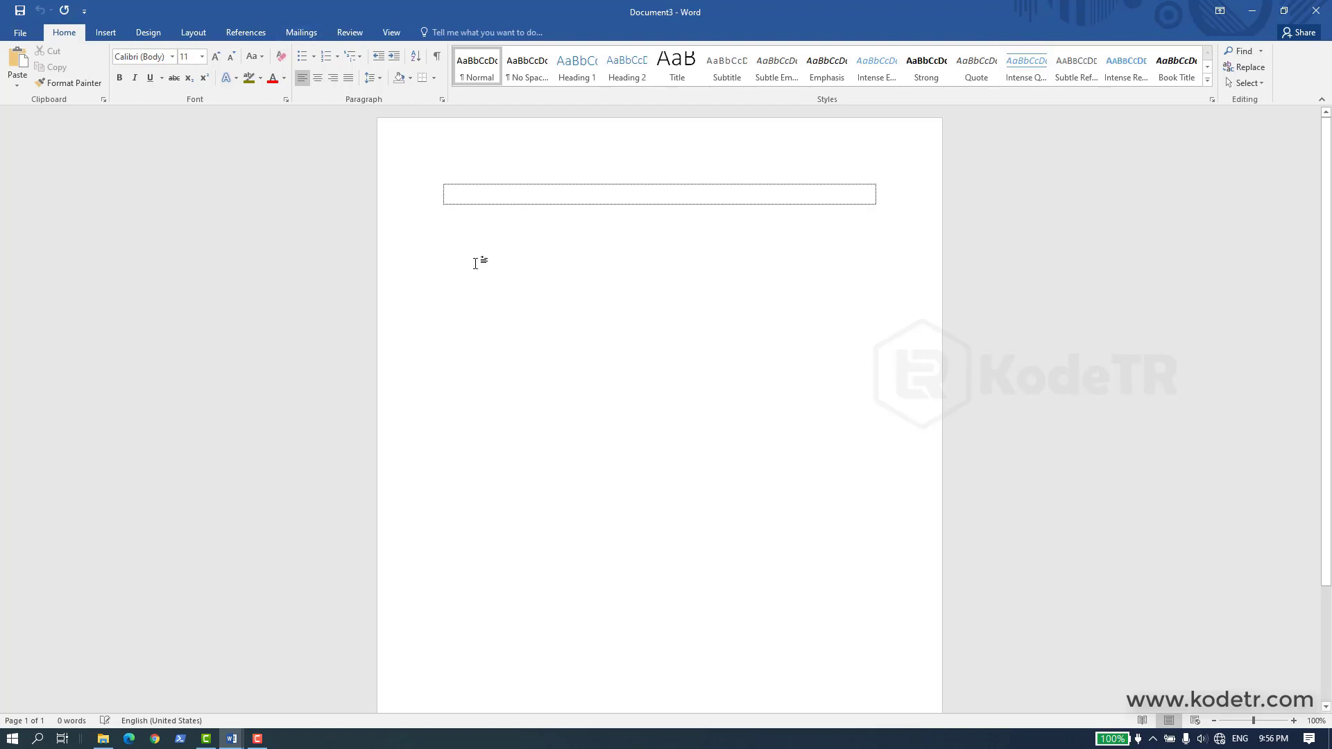
Step: Check the file commands for opening and creating documents, and create another blank document
{"action": "left_click", "coordinate": [26, 32]}
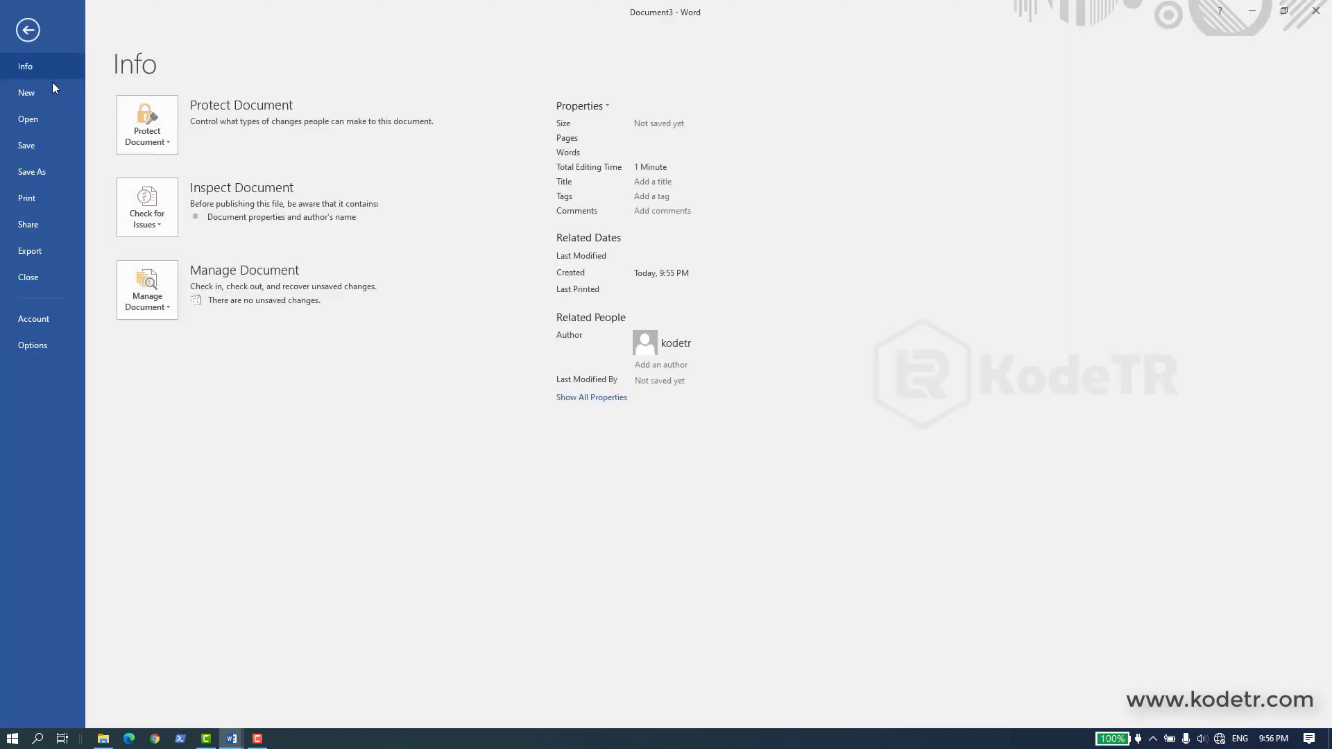
{"action": "left_click", "coordinate": [40, 118]}
{"action": "left_click", "coordinate": [43, 101]}
{"action": "left_click", "coordinate": [206, 214]}
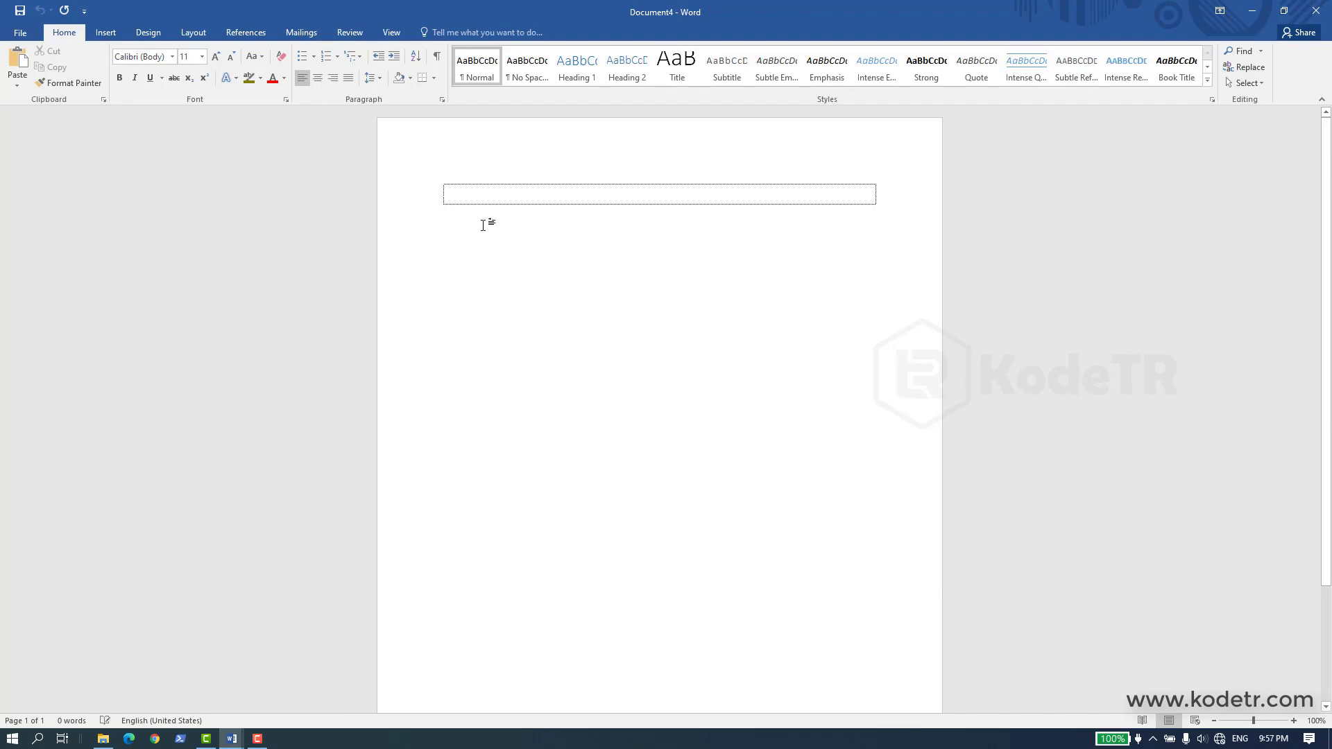
Step: Close Document4 and Document2, discarding the changes in Document2 and leaving Document3 open
{"action": "mouse_move", "coordinate": [232, 739]}
{"action": "left_click", "coordinate": [453, 641]}
{"action": "left_click", "coordinate": [223, 639]}
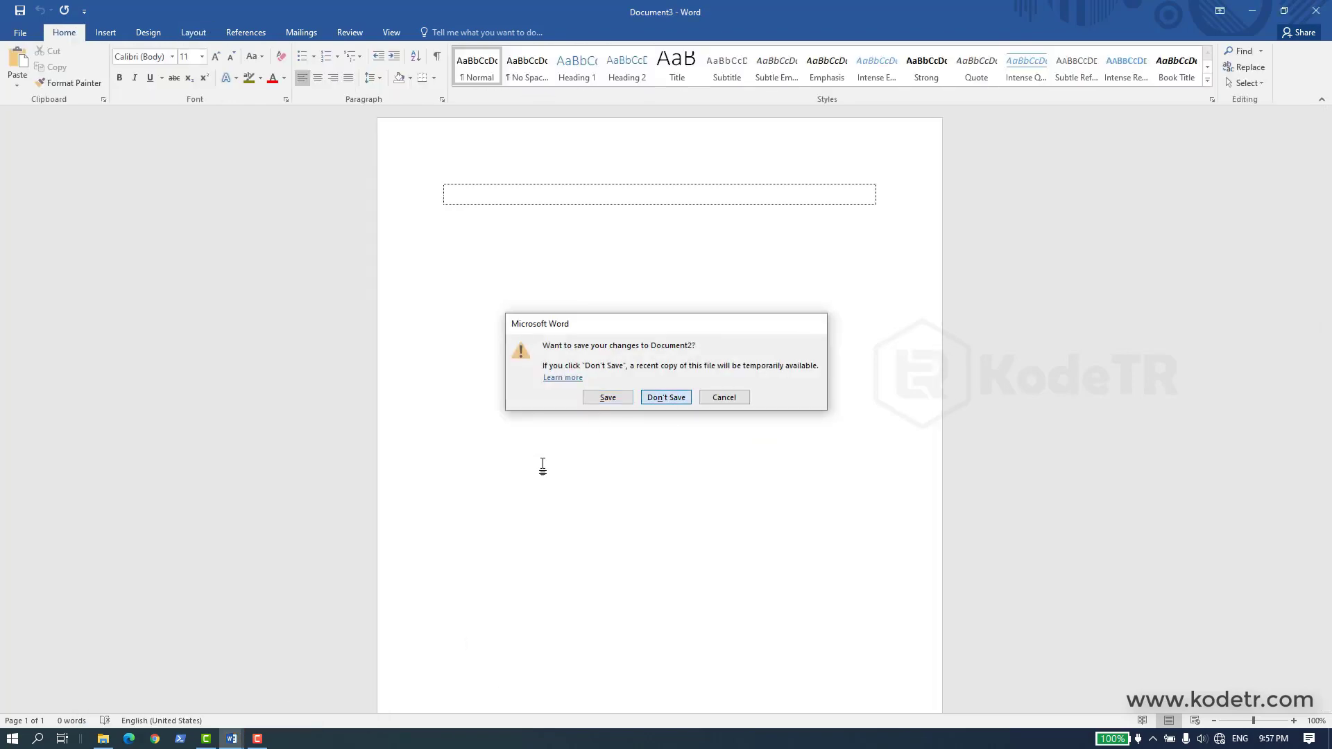
{"action": "key", "text": "Return"}
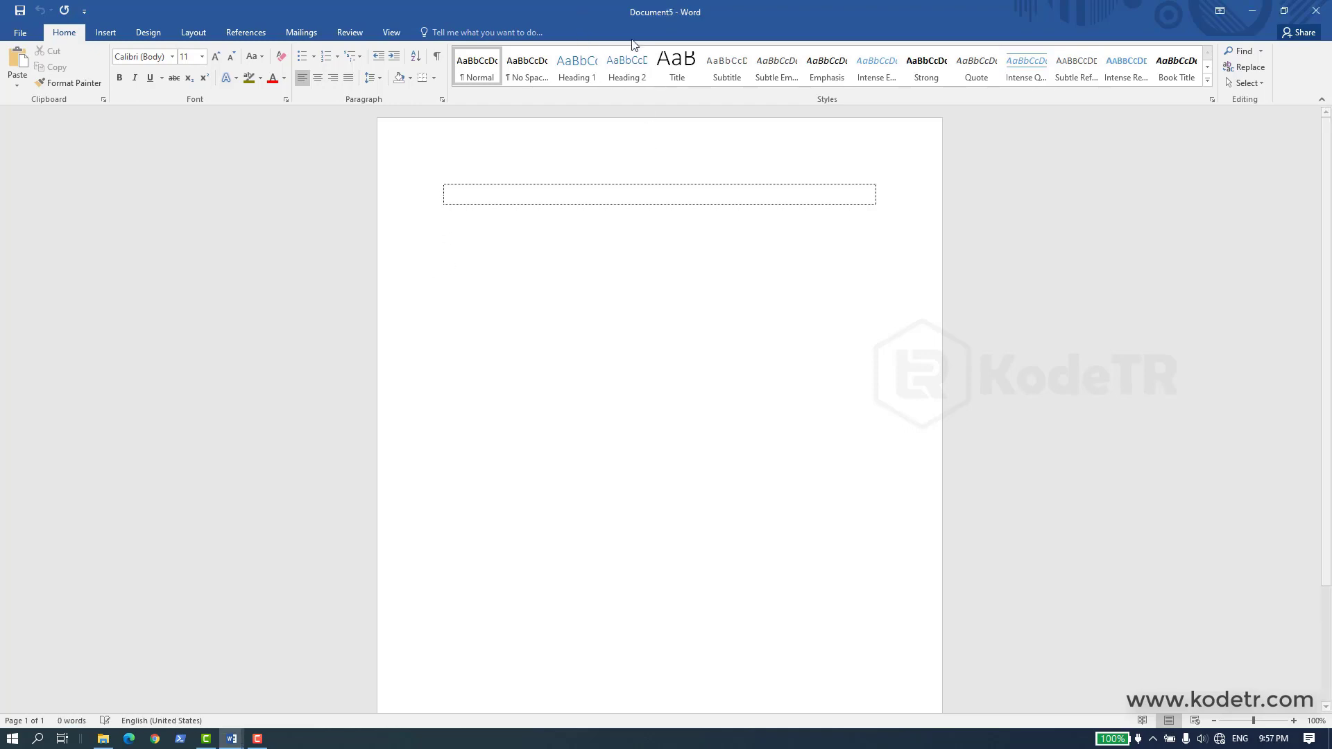
Step: Float the Document5 window to reveal the document behind it, maximize it again, and bring it to the front
{"action": "left_click_drag", "start_coordinate": [610, 11], "coordinate": [886, 108]}
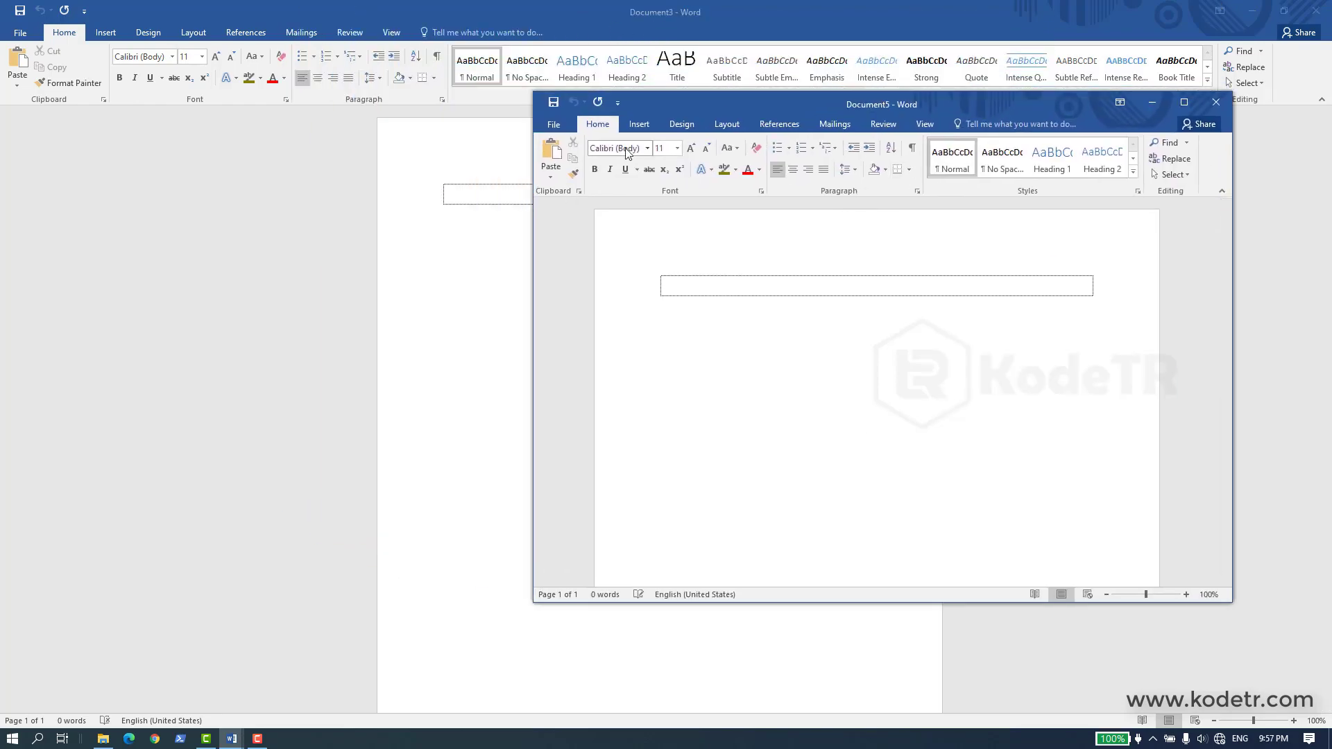
{"action": "left_click_drag", "start_coordinate": [669, 104], "coordinate": [583, 1]}
{"action": "mouse_move", "coordinate": [244, 741]}
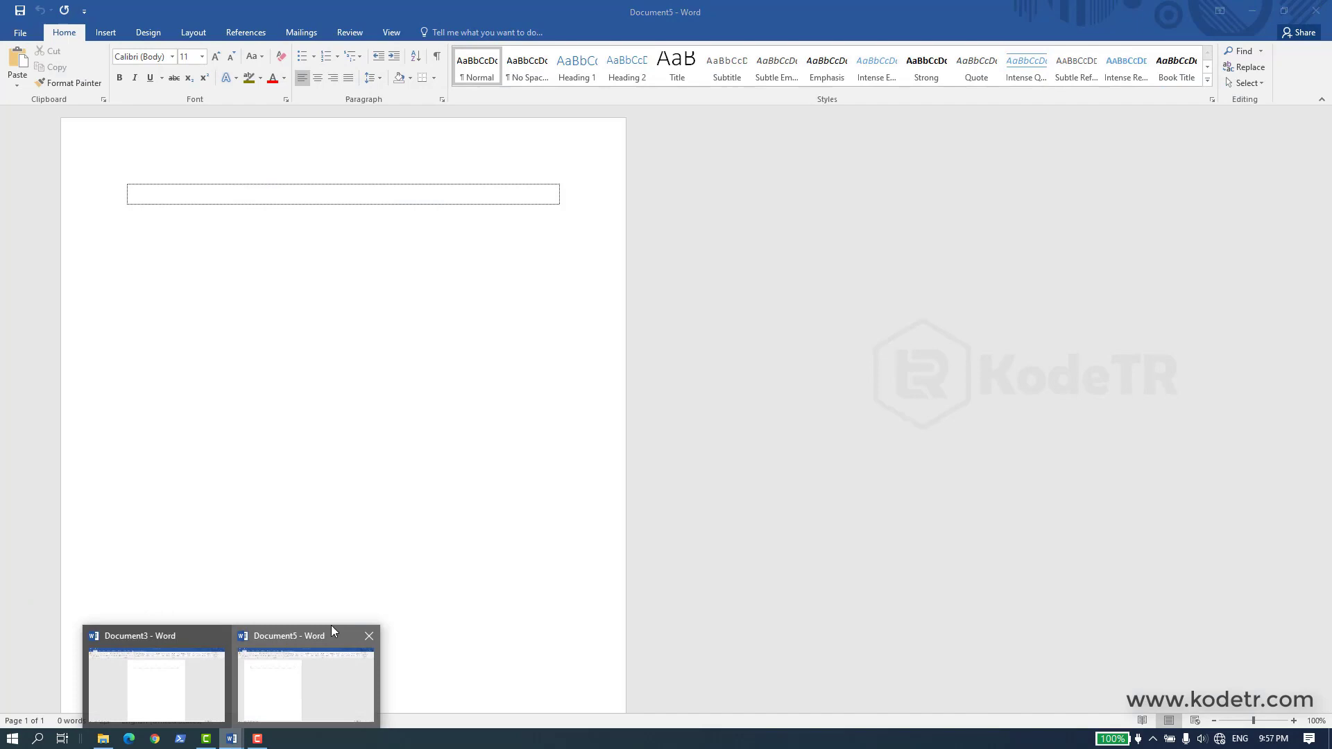
{"action": "left_click", "coordinate": [331, 630]}
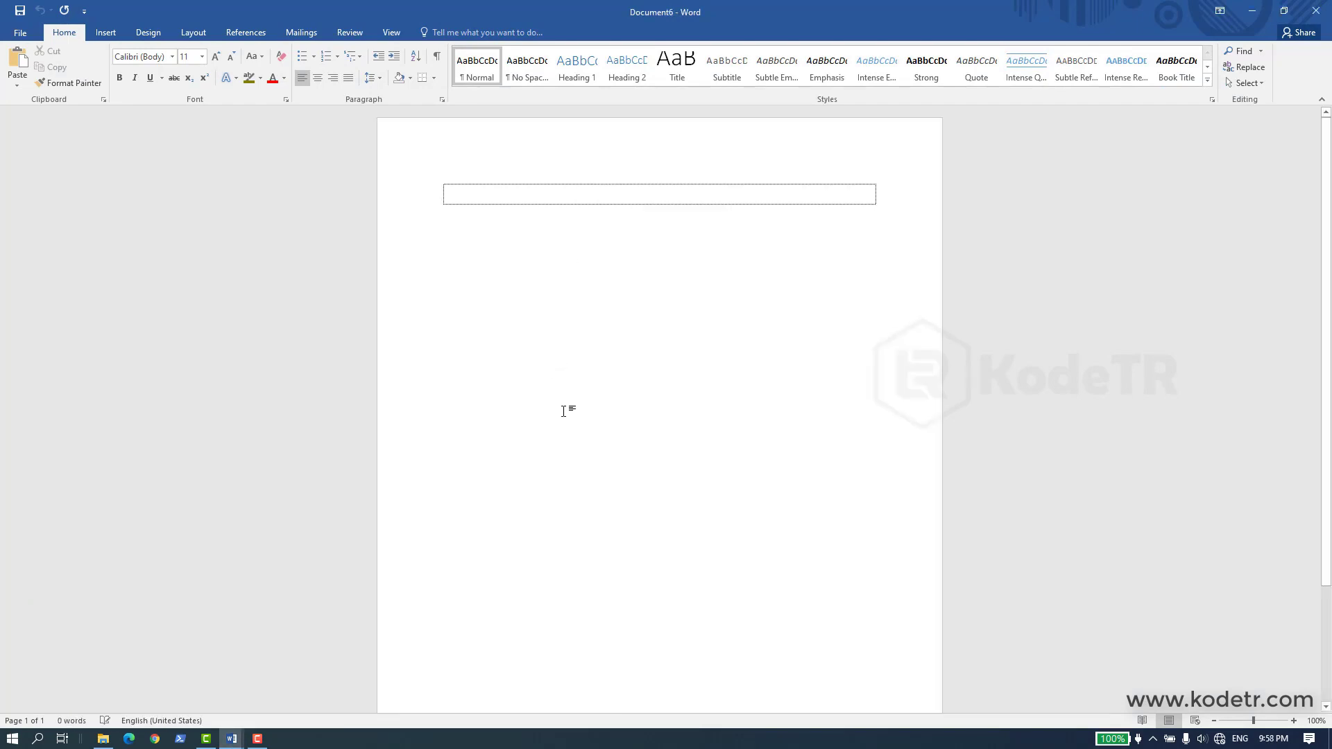
Step: Close the Document3 and Document5 windows, keeping only Document6 open
{"action": "mouse_move", "coordinate": [231, 738]}
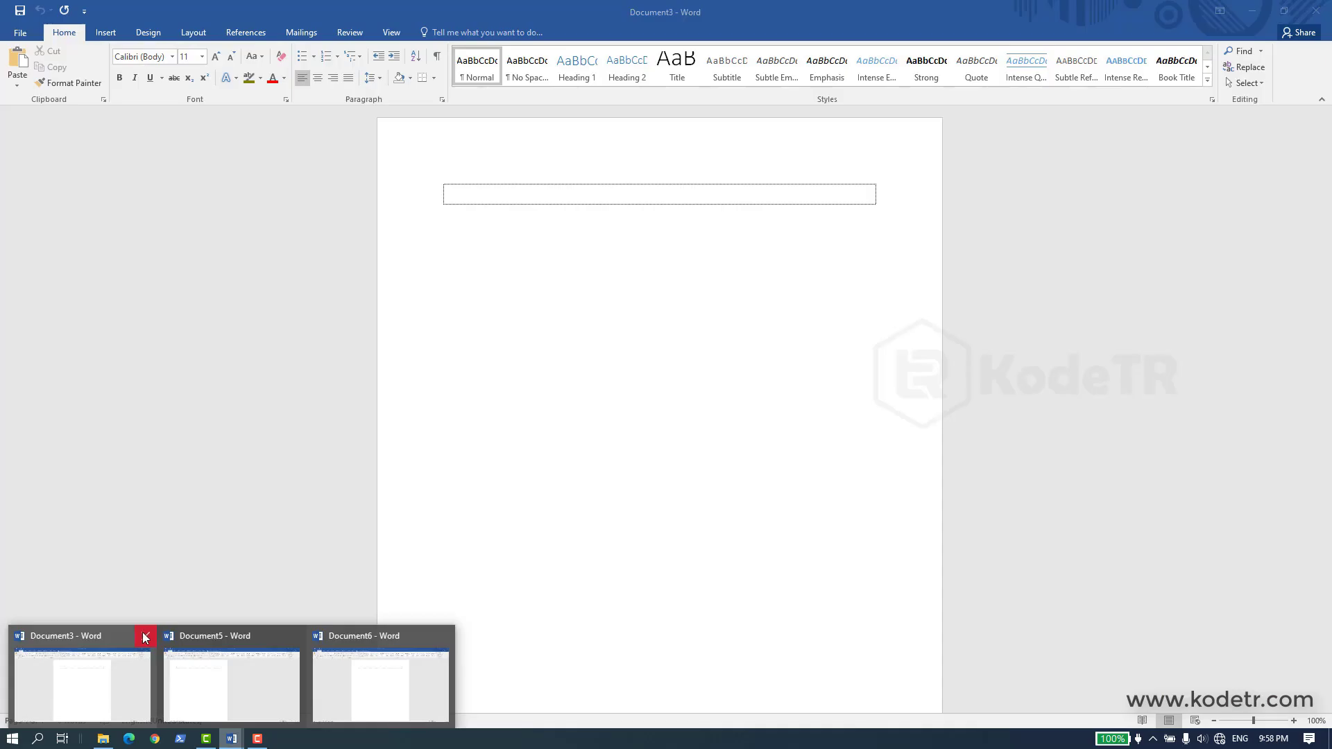
{"action": "left_click", "coordinate": [144, 636]}
{"action": "left_click", "coordinate": [221, 635]}
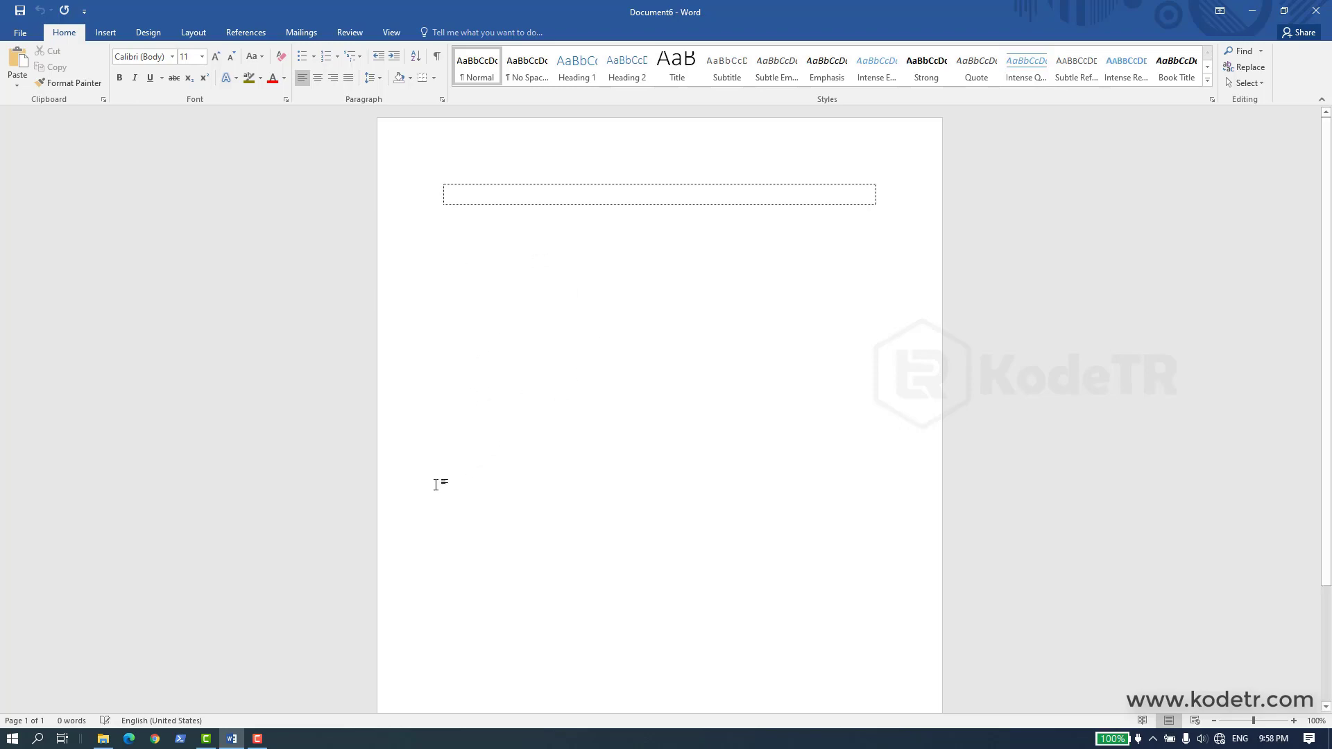
Step: Look over the list of recent documents on the Open page and return to the blank document
{"action": "left_click", "coordinate": [16, 36]}
{"action": "left_click", "coordinate": [42, 120]}
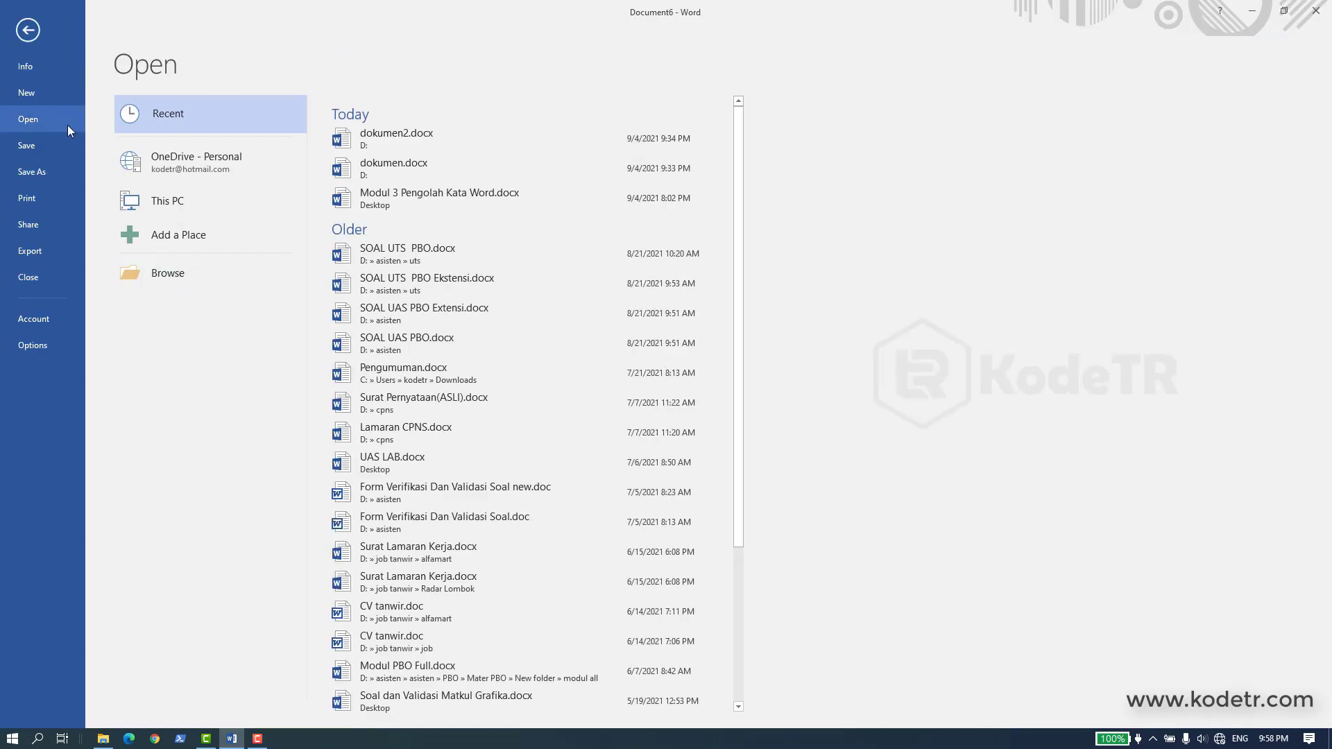
{"action": "left_click", "coordinate": [27, 30]}
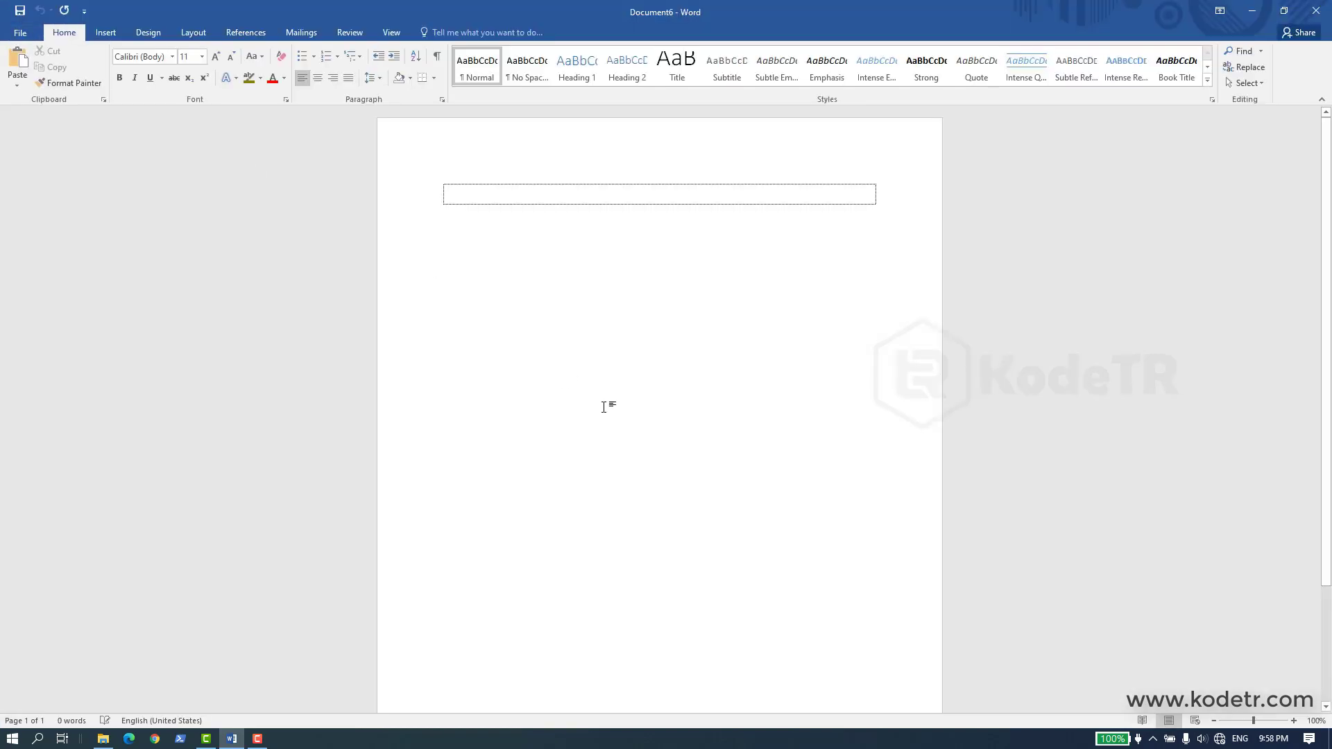
Step: Browse the Kodetr (D:) drive to open dokumen2.docx, and close the blank Document6
{"action": "key", "text": "ctrl+o"}
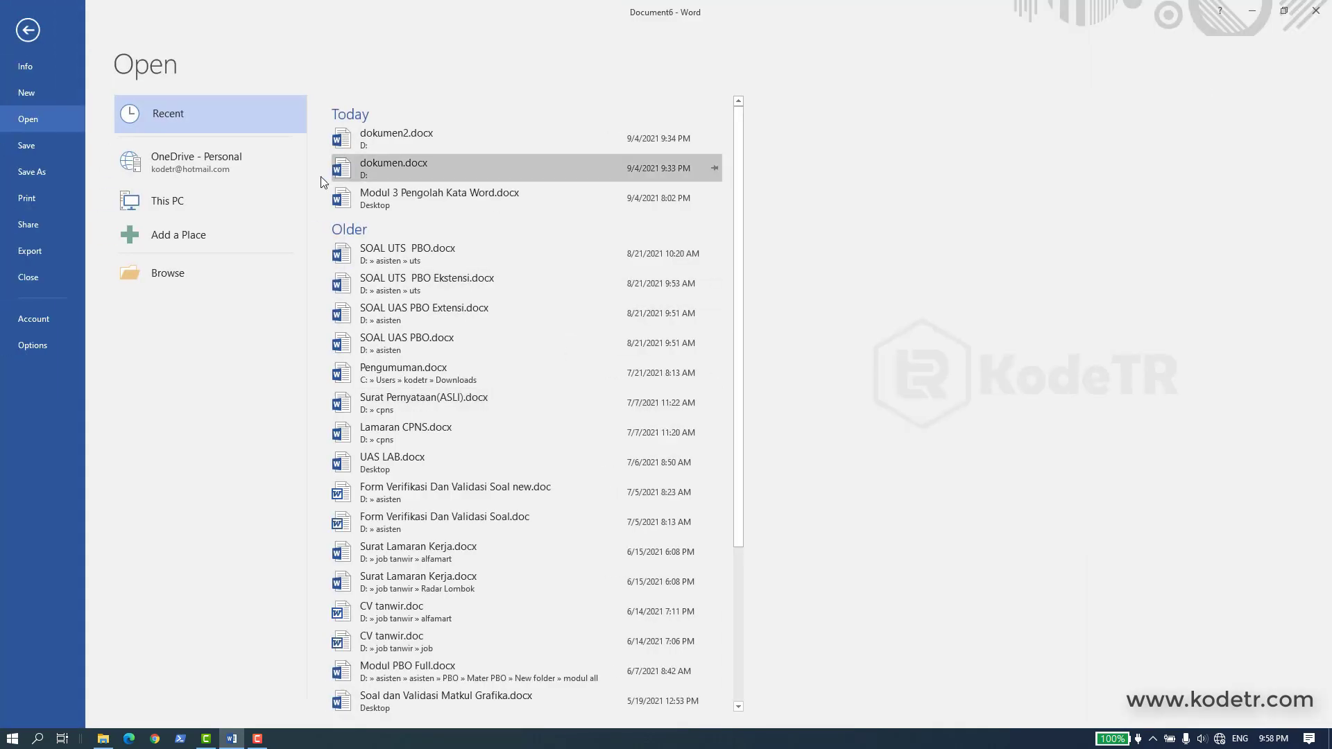
{"action": "left_click", "coordinate": [168, 278]}
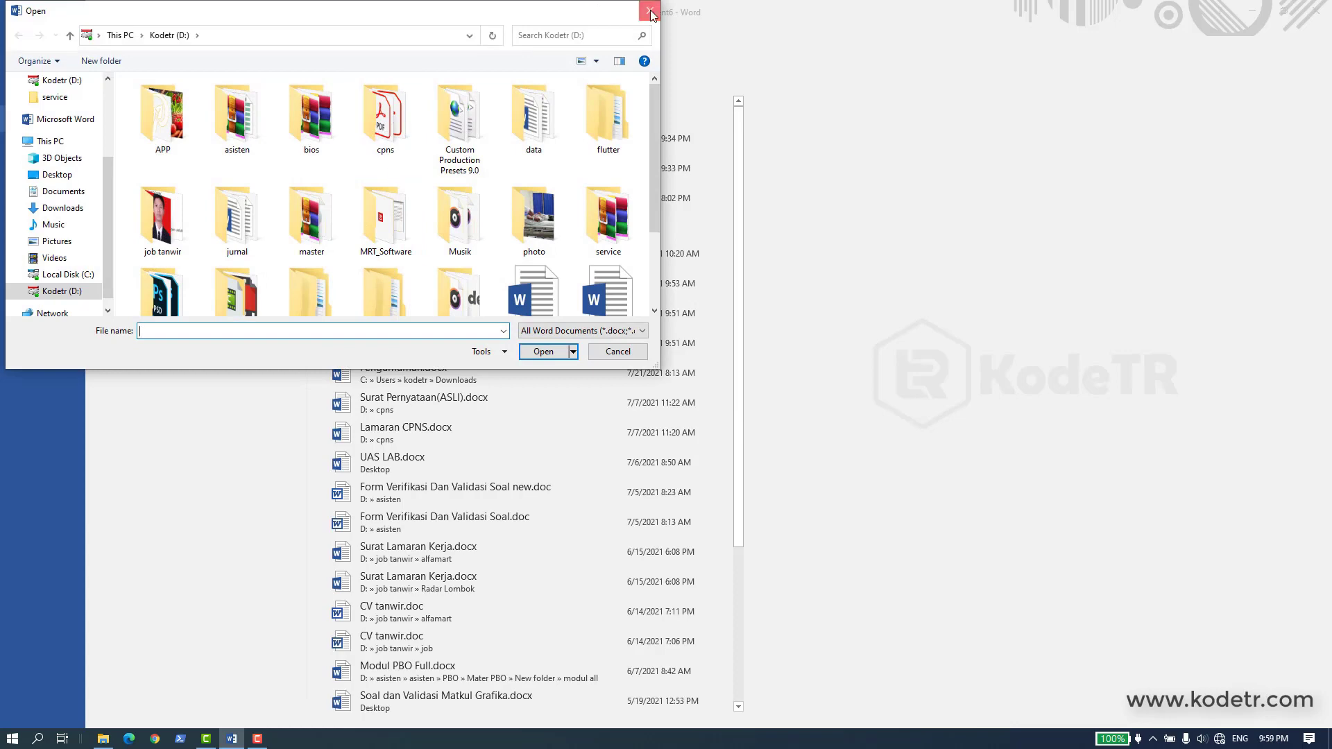
{"action": "key", "text": "Escape"}
{"action": "left_click", "coordinate": [168, 277]}
{"action": "double_click", "coordinate": [326, 208]}
{"action": "left_click", "coordinate": [531, 201]}
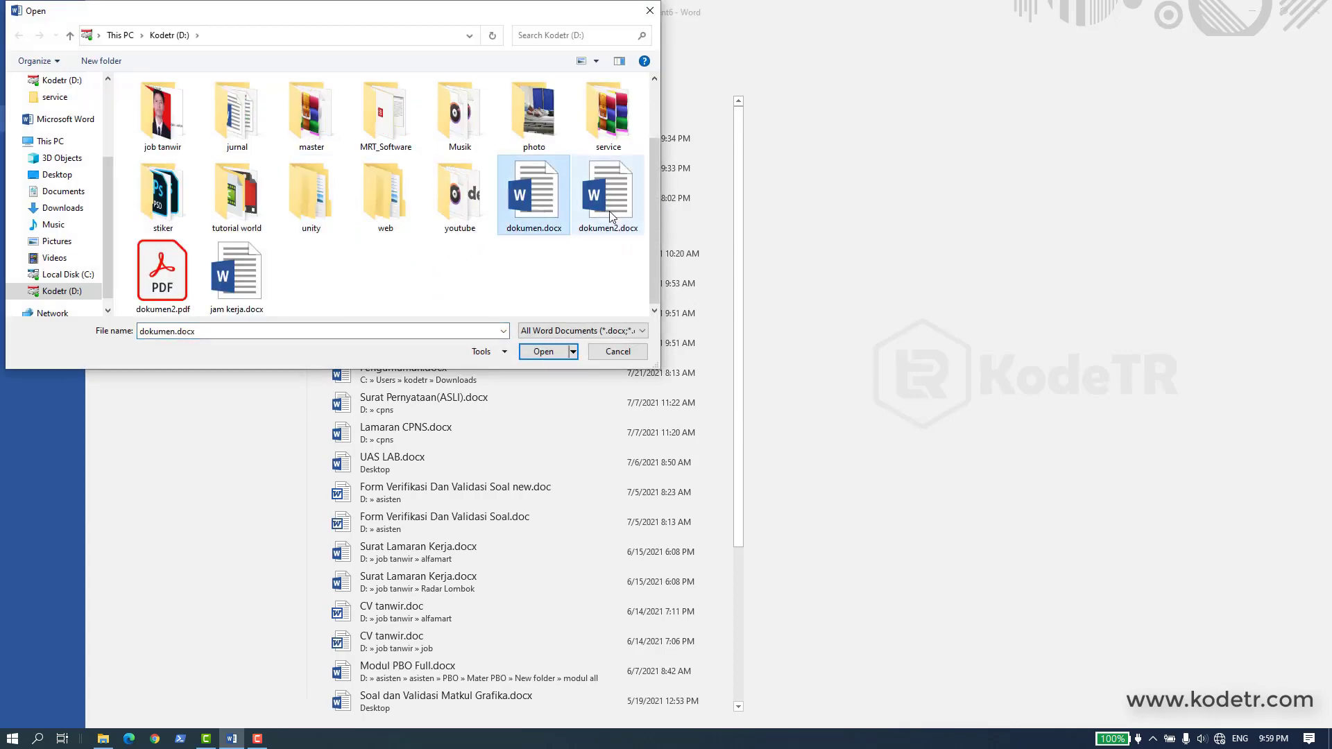
{"action": "double_click", "coordinate": [527, 201]}
{"action": "mouse_move", "coordinate": [232, 738]}
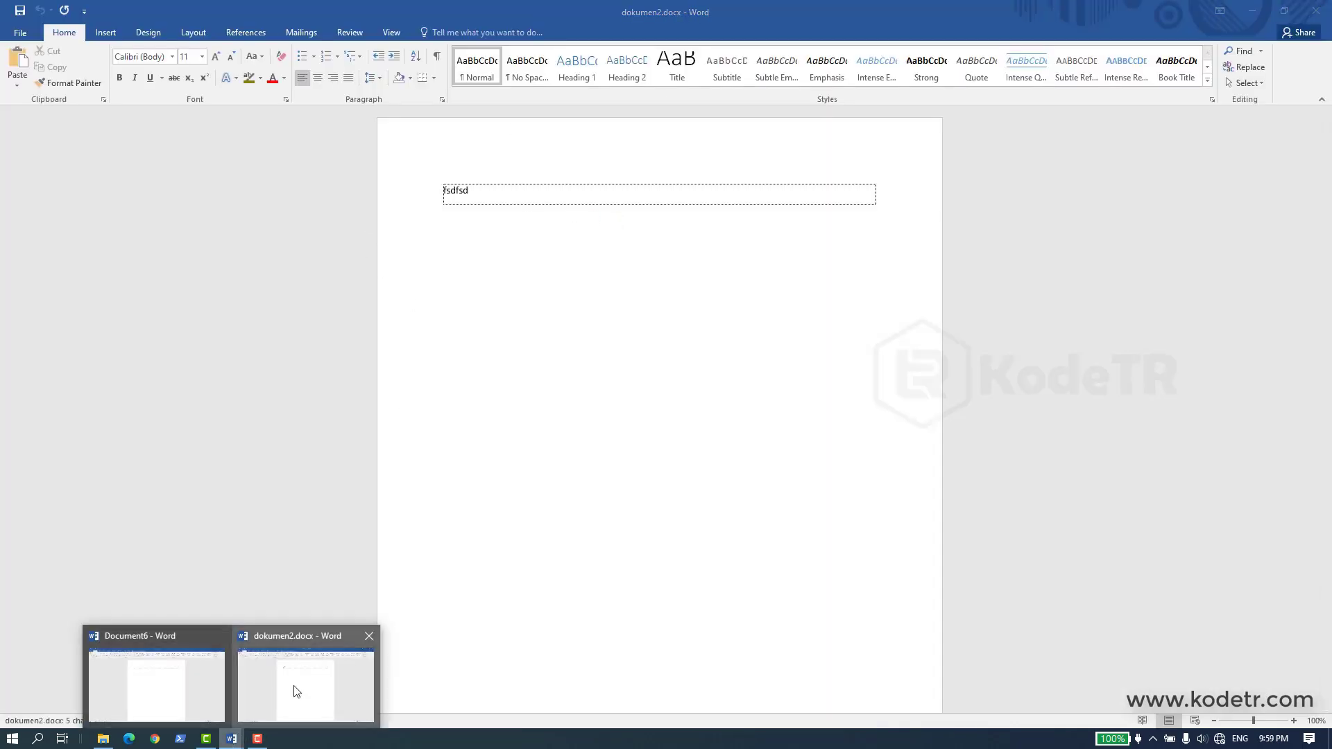
{"action": "left_click", "coordinate": [220, 635]}
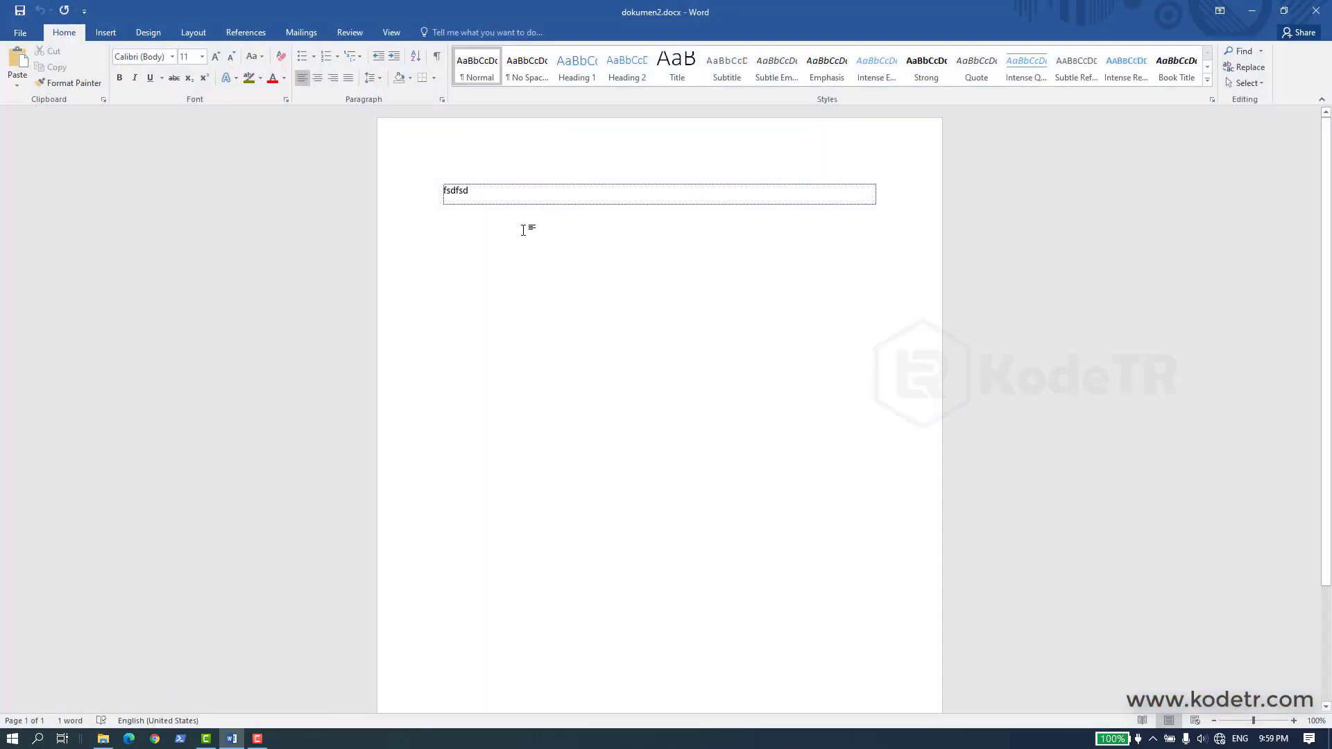
Step: Delete the text "fsdfsd" from dokumen2.docx, try cancelling the close, and close the document with its changes saved
{"action": "left_click", "coordinate": [399, 200]}
{"action": "key", "text": "Delete"}
{"action": "key", "text": "alt+F4"}
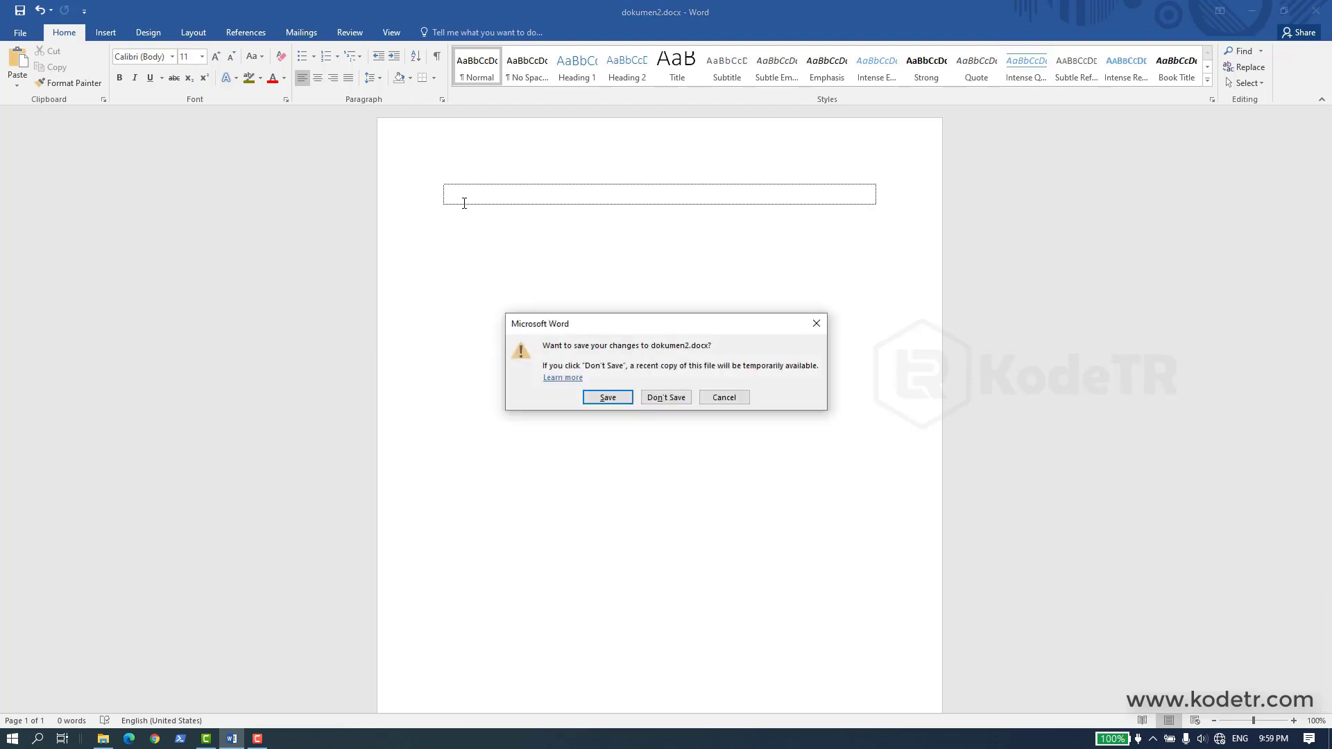
{"action": "left_click", "coordinate": [732, 397]}
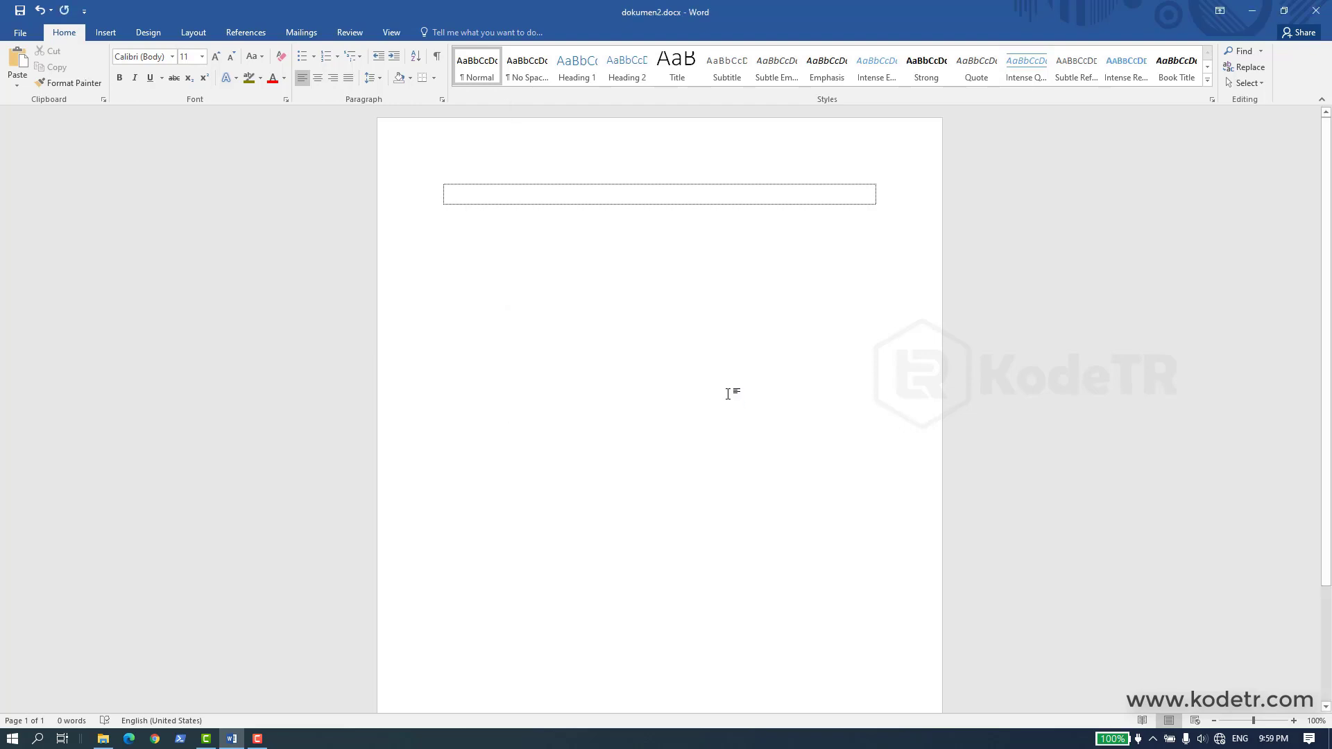
{"action": "key", "text": "alt+F4"}
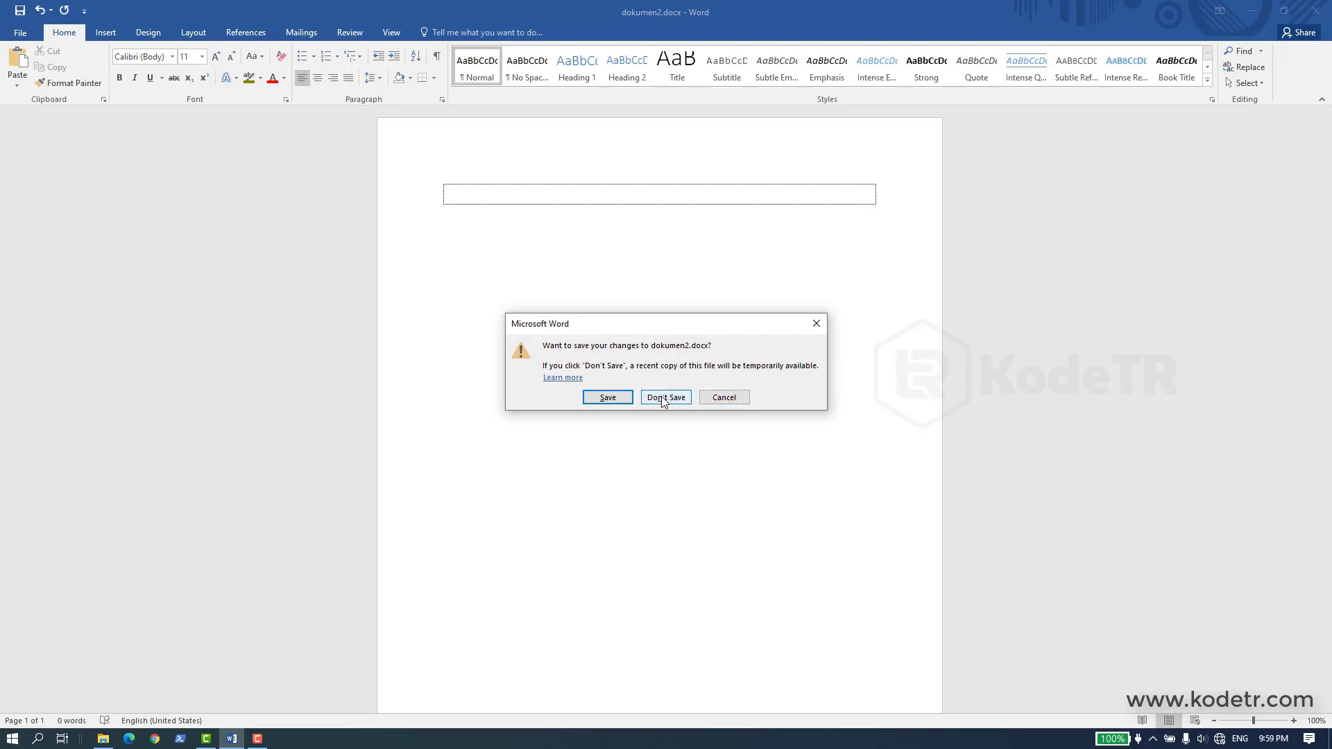
{"action": "left_click", "coordinate": [608, 397]}
Step: Create a new blank document from the empty window and view its save page without saving it
{"action": "left_click", "coordinate": [20, 33]}
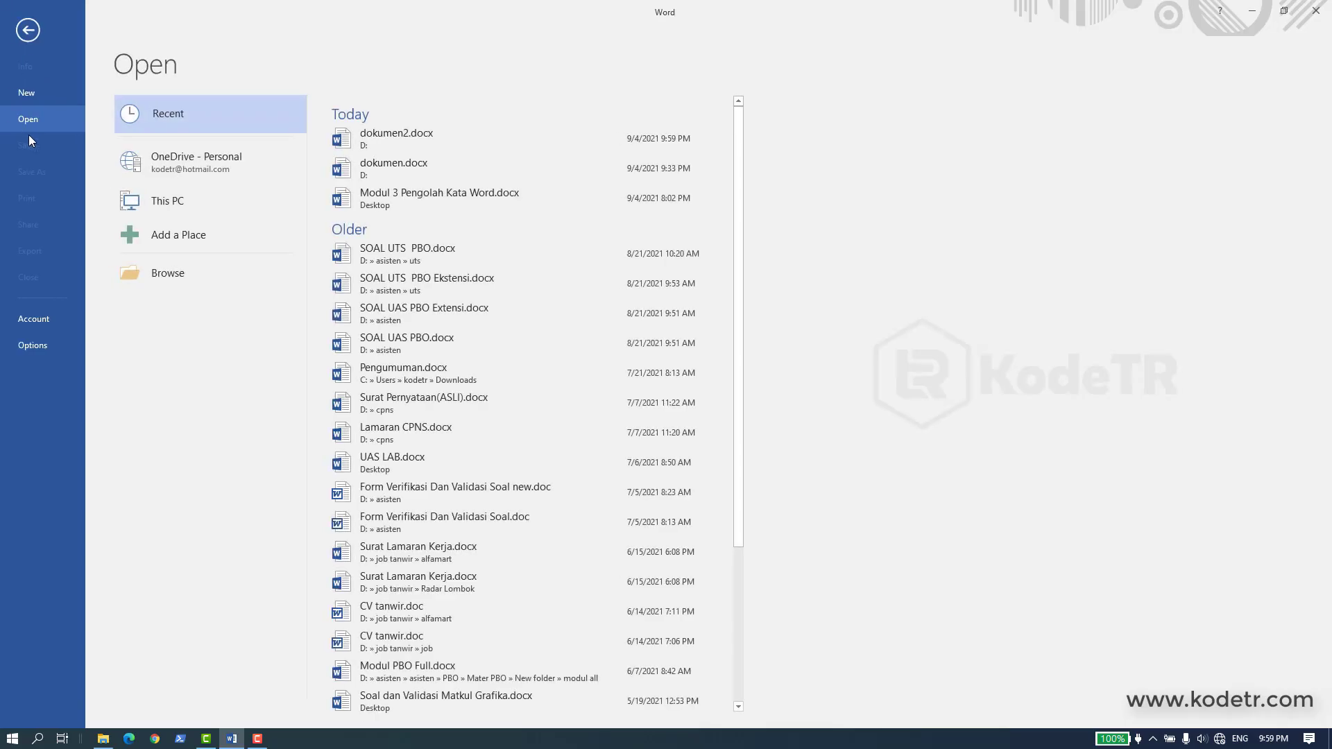
{"action": "left_click", "coordinate": [13, 31]}
{"action": "key", "text": "ctrl+n"}
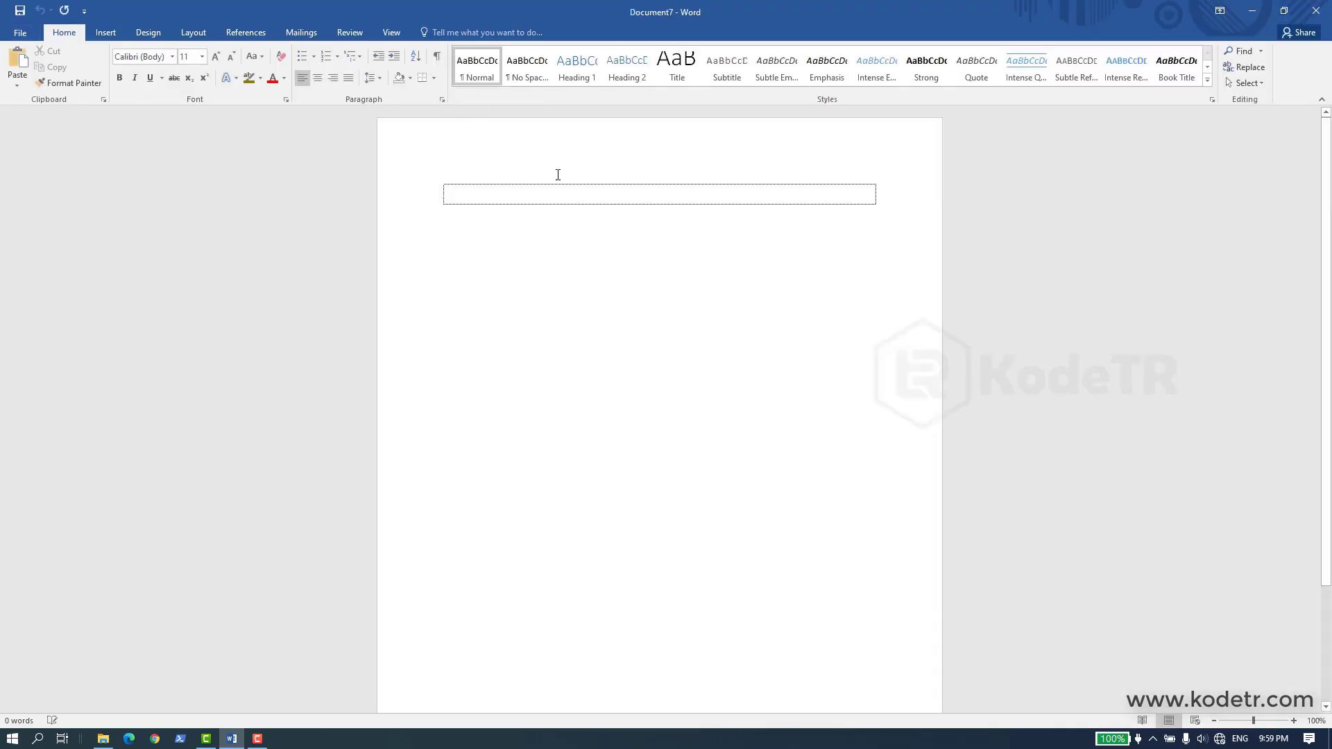
{"action": "key", "text": "ctrl+s"}
{"action": "left_click", "coordinate": [29, 30]}
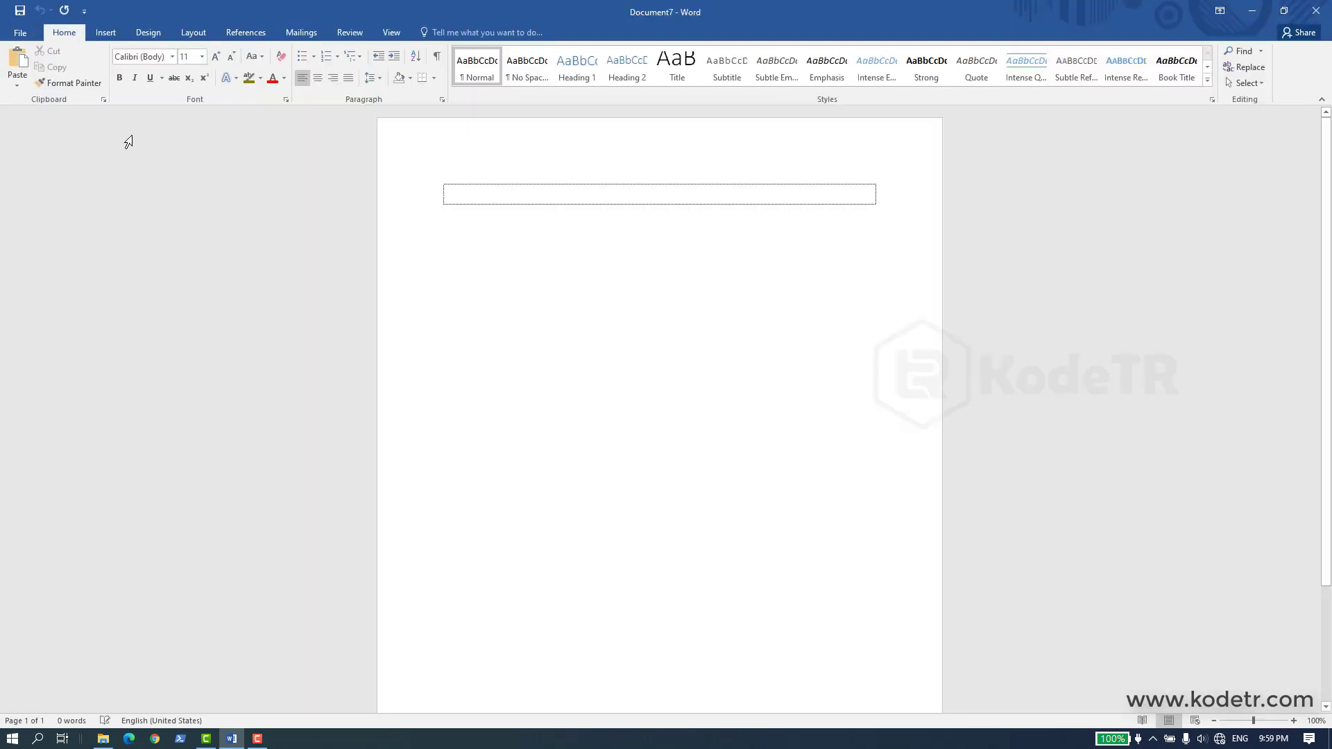
Step: Close the unsaved blank Document7 and create a fresh blank document in its place
{"action": "left_click", "coordinate": [20, 33]}
{"action": "left_click", "coordinate": [452, 137]}
{"action": "key", "text": "ctrl+w"}
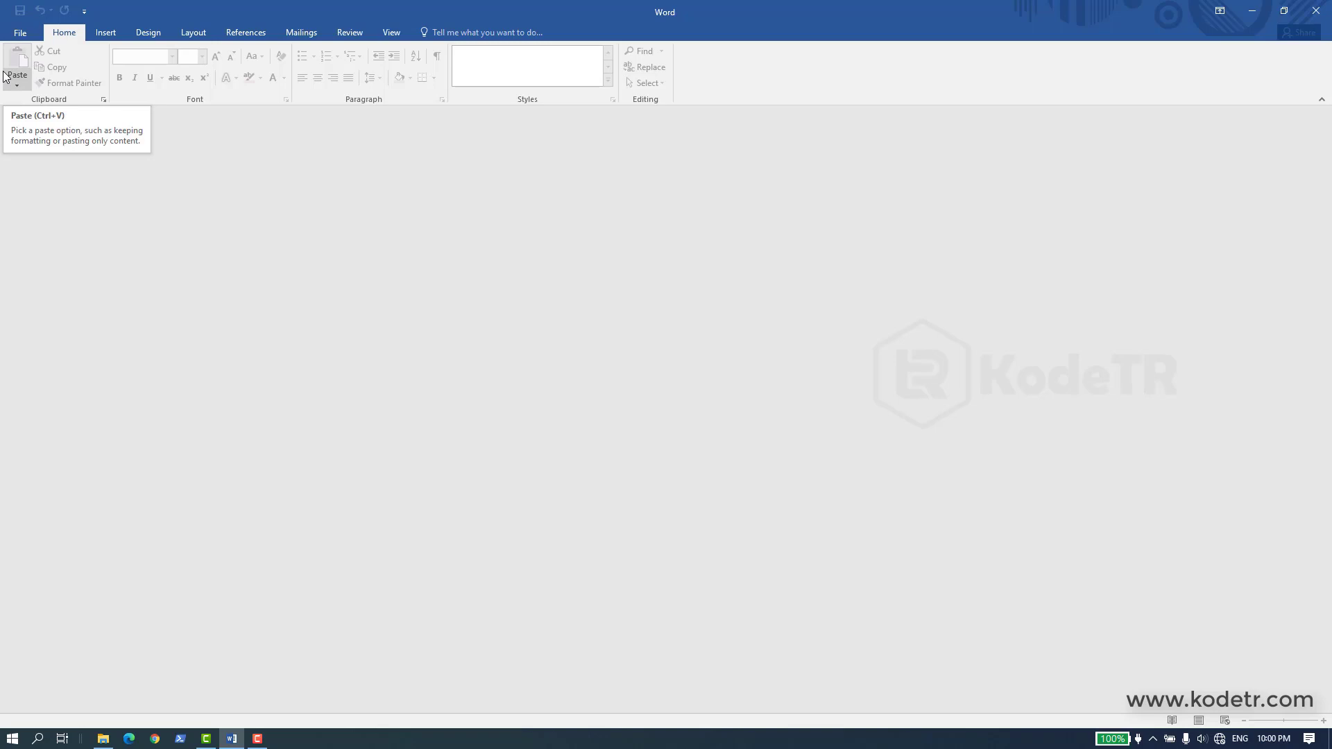
{"action": "key", "text": "ctrl+n"}
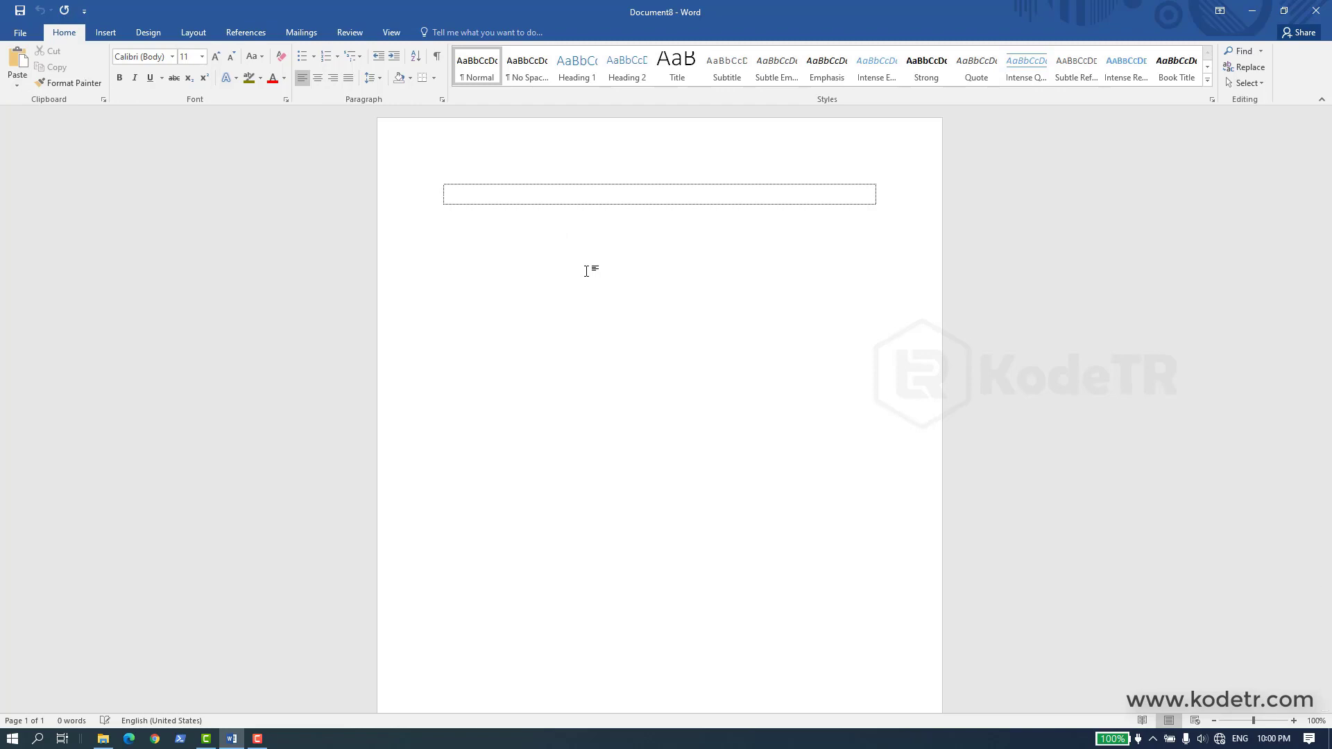
Step: Split the document window into two panes, and enter the text "asdasdasd" in the document
{"action": "key", "text": "ctrl+alt+s"}
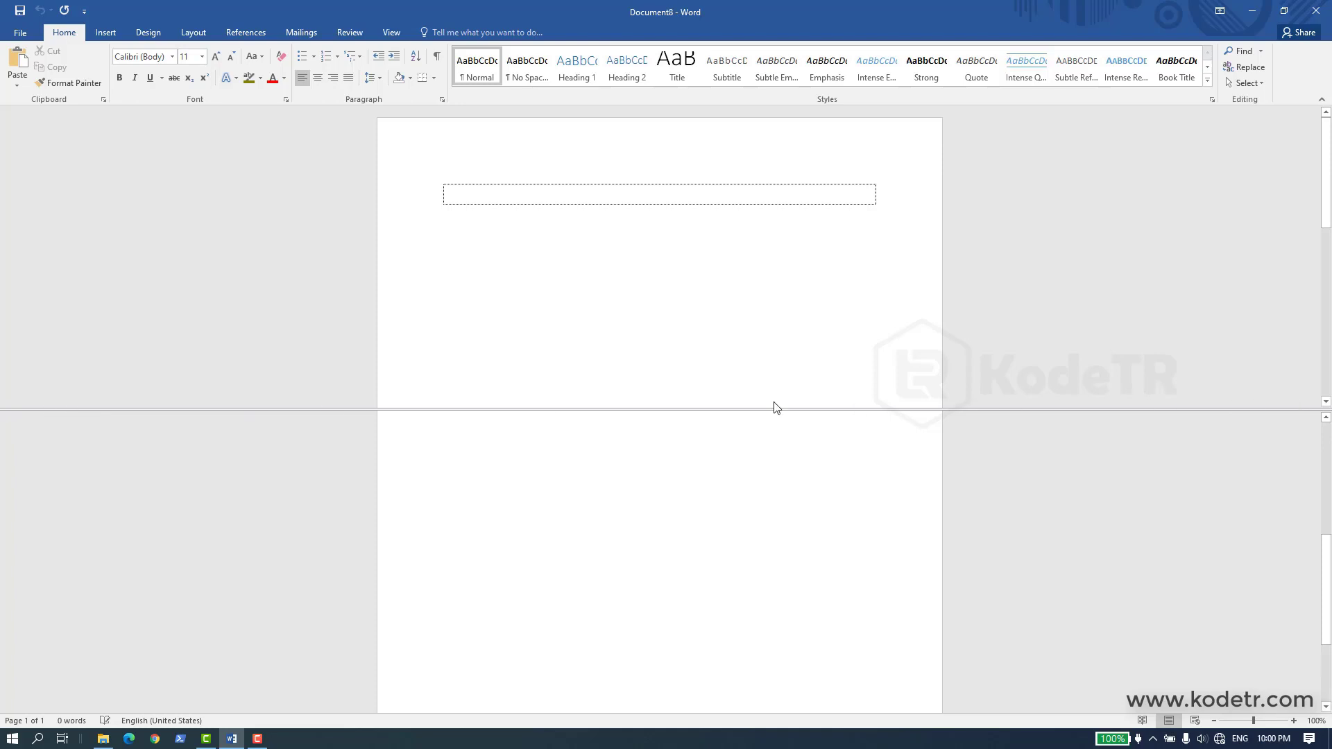
{"action": "scroll", "coordinate": [467, 493], "scroll_direction": "up", "scroll_amount": 5}
{"action": "type", "text": "asdasdasd"}
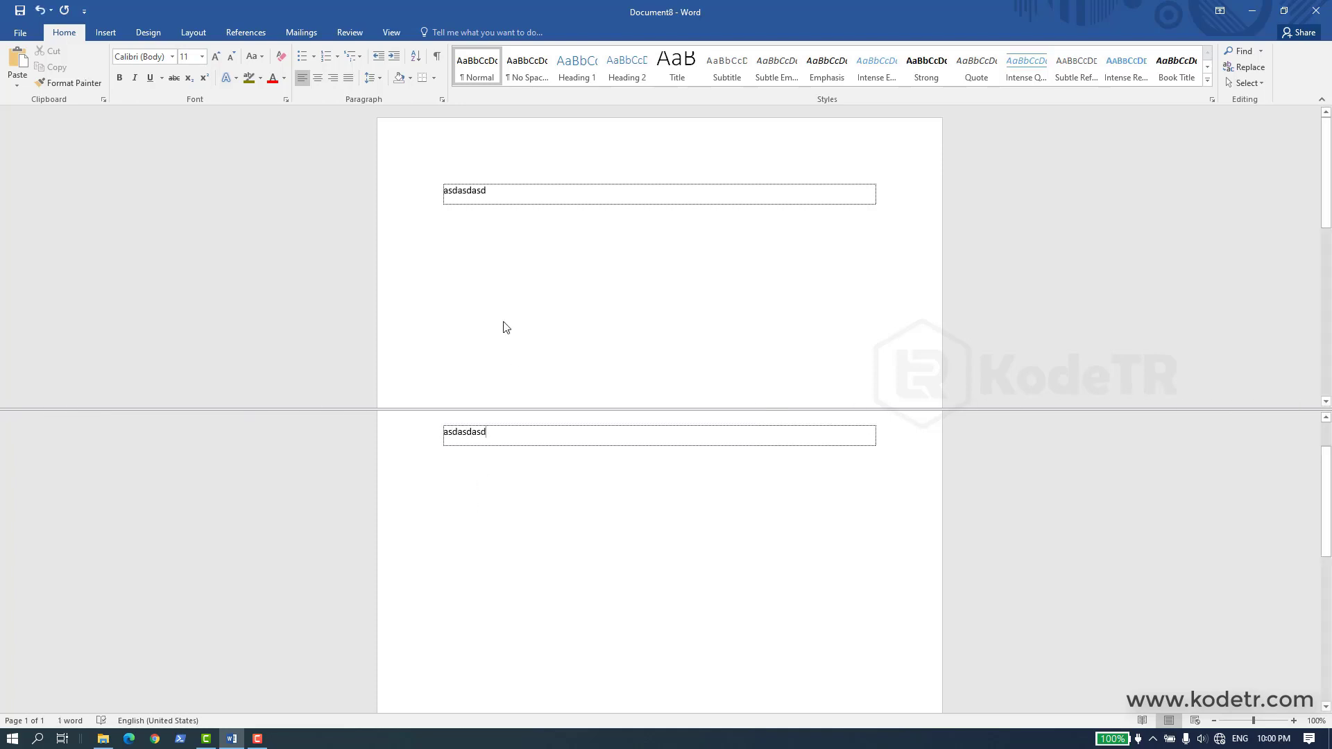
{"action": "scroll", "coordinate": [504, 327], "scroll_direction": "down", "scroll_amount": 6}
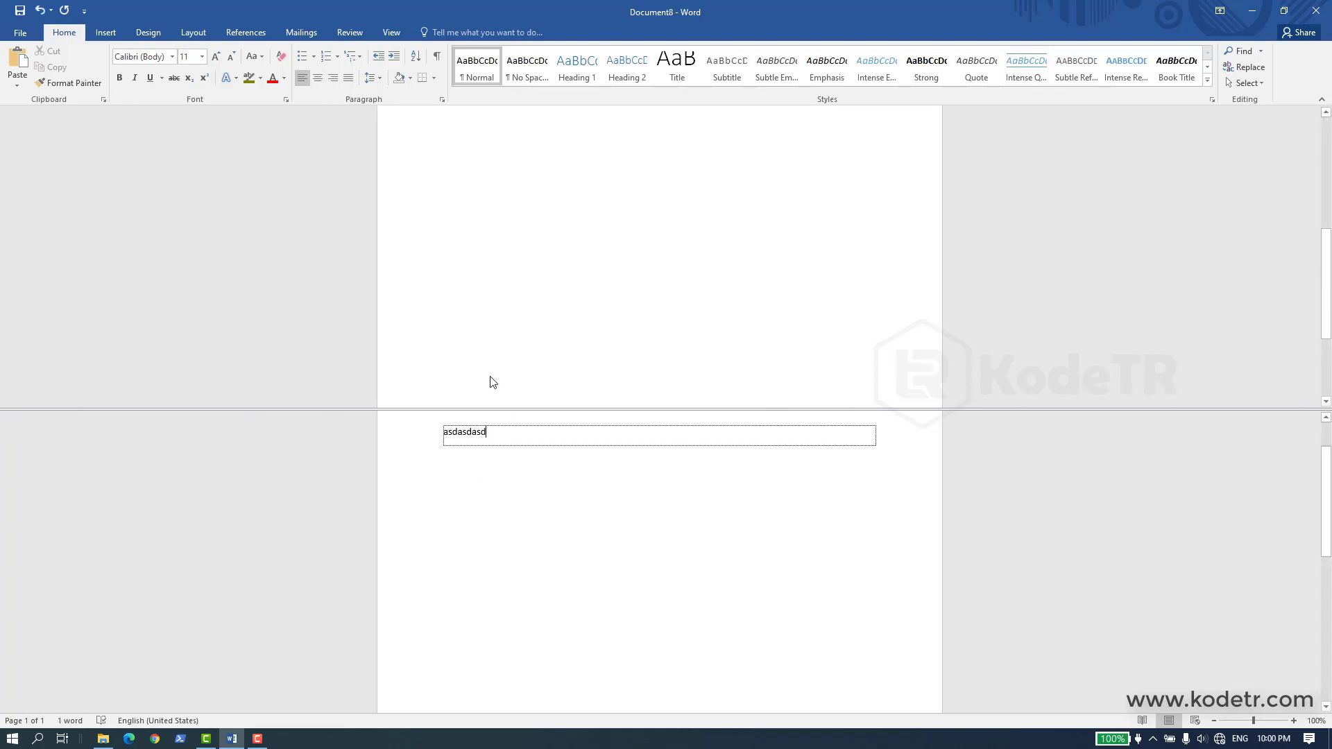
{"action": "scroll", "coordinate": [562, 312], "scroll_direction": "up", "scroll_amount": 6}
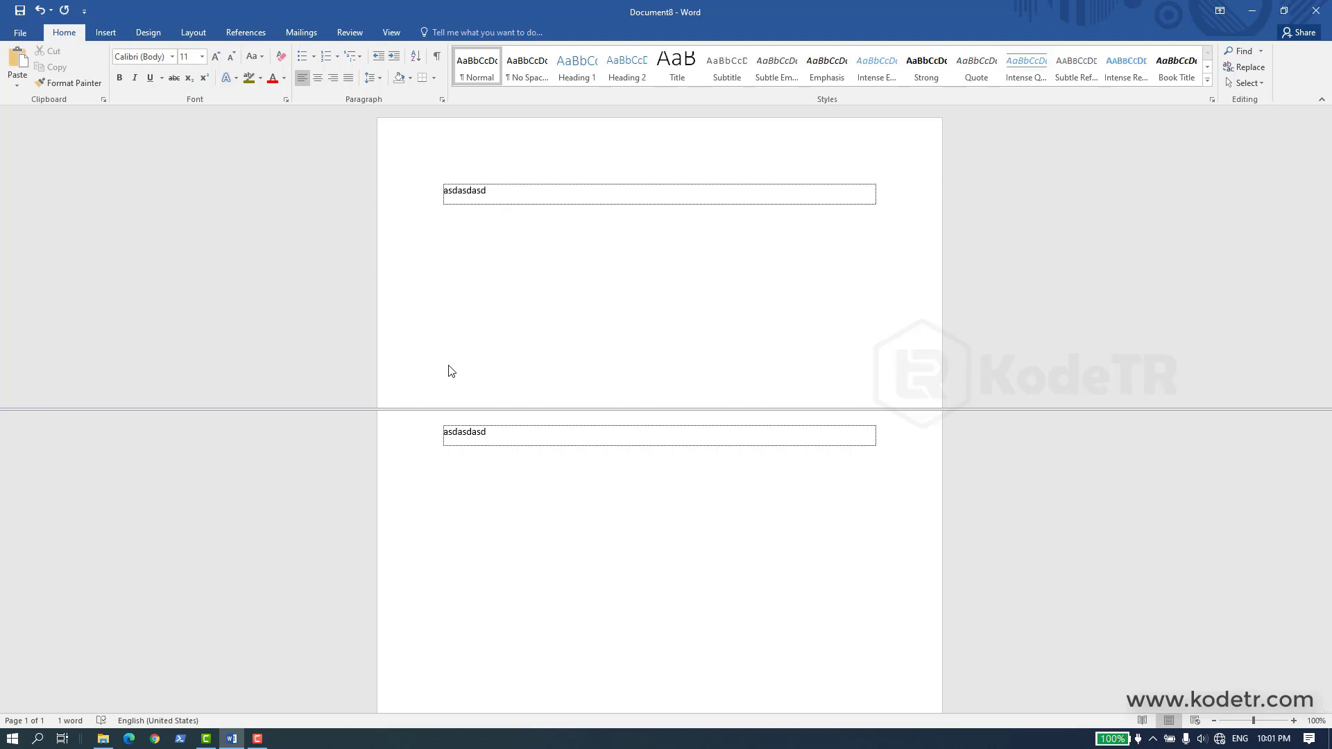
Step: Remove the window split and append "asd" to the text
{"action": "key", "text": "alt+shift+c"}
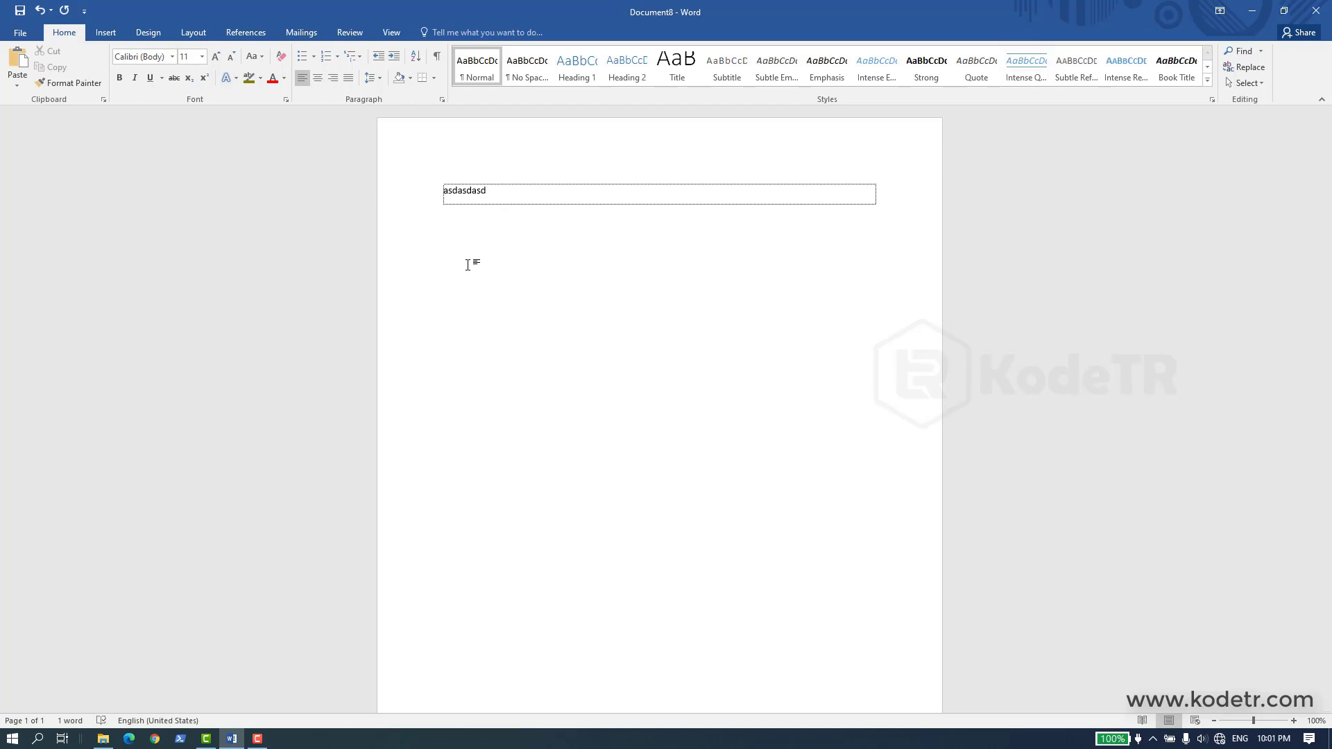
{"action": "type", "text": "asd"}
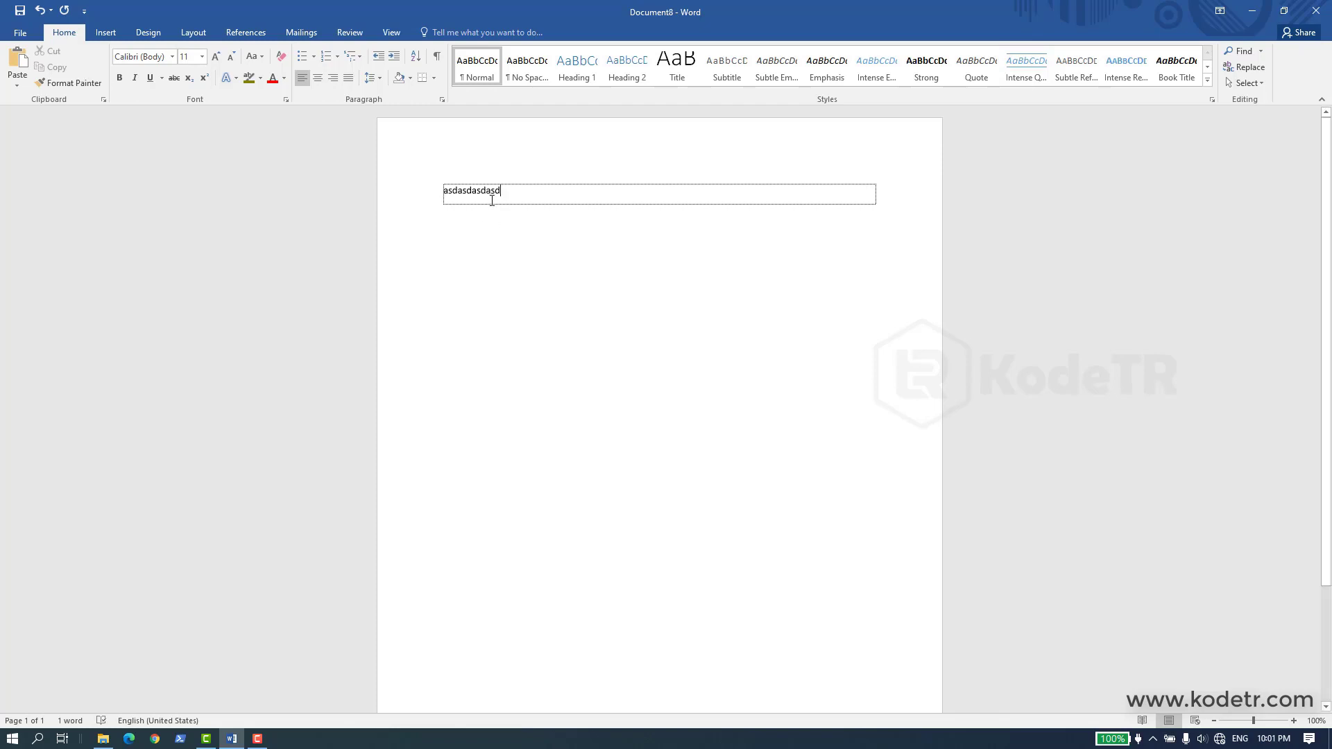
Step: Split the document window again and remove the split
{"action": "key", "text": "alt"}
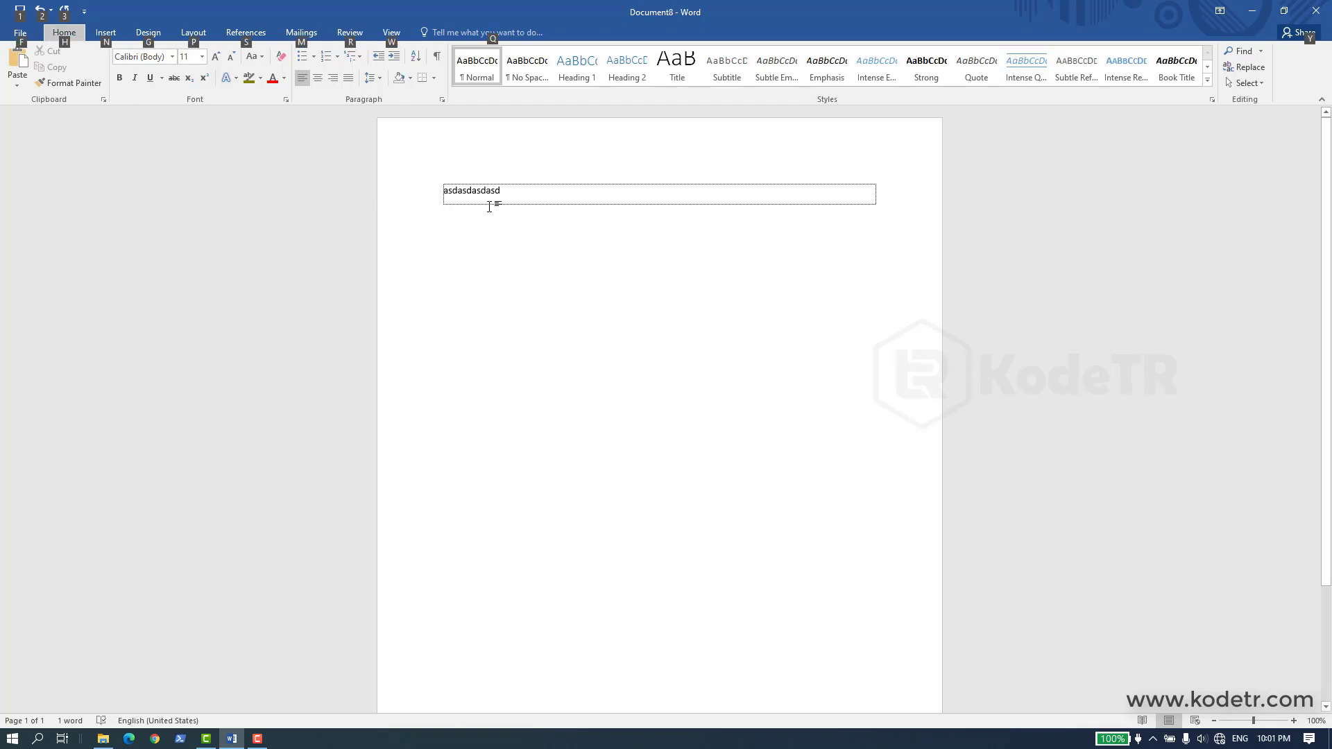
{"action": "key", "text": "ctrl+alt+s"}
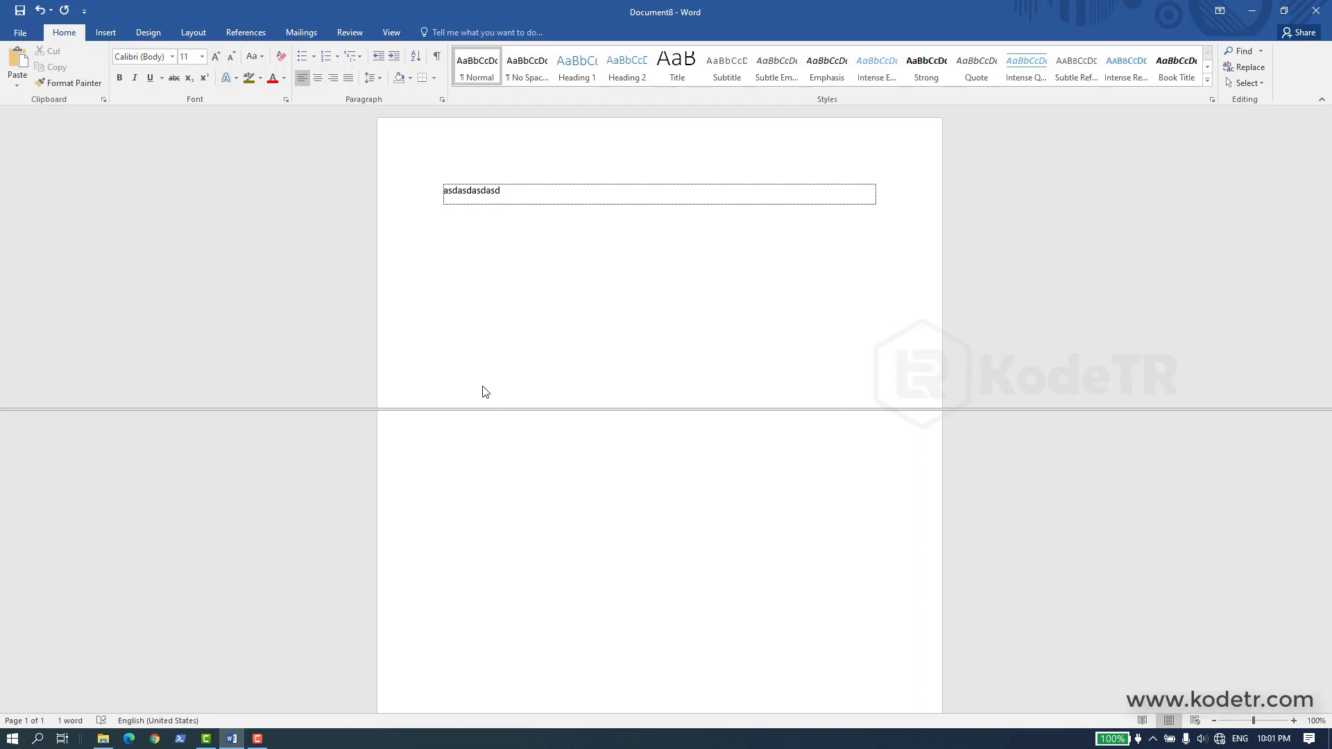
{"action": "key", "text": "alt+shift+c"}
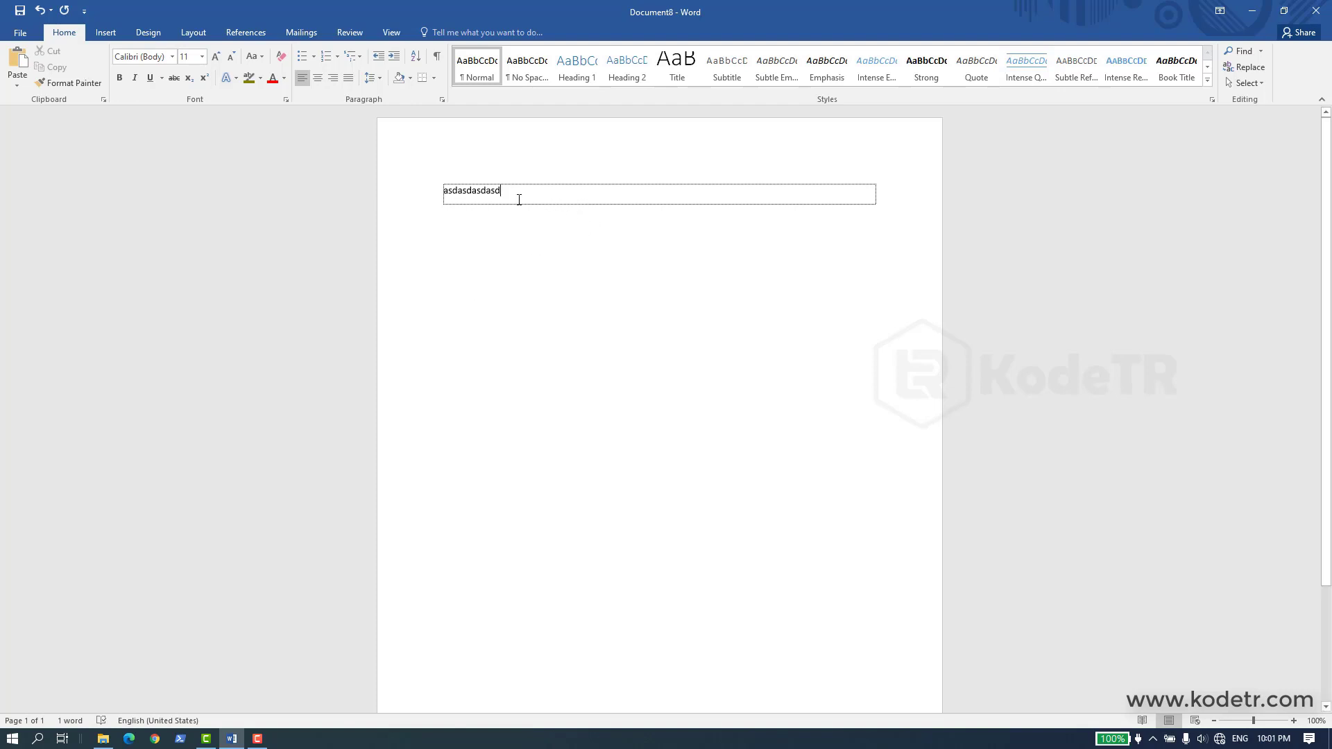
Step: View the save page and browse for a save location, returning to Document8 without saving
{"action": "key", "text": "ctrl+s"}
{"action": "left_click", "coordinate": [35, 28]}
{"action": "key", "text": "ctrl+s"}
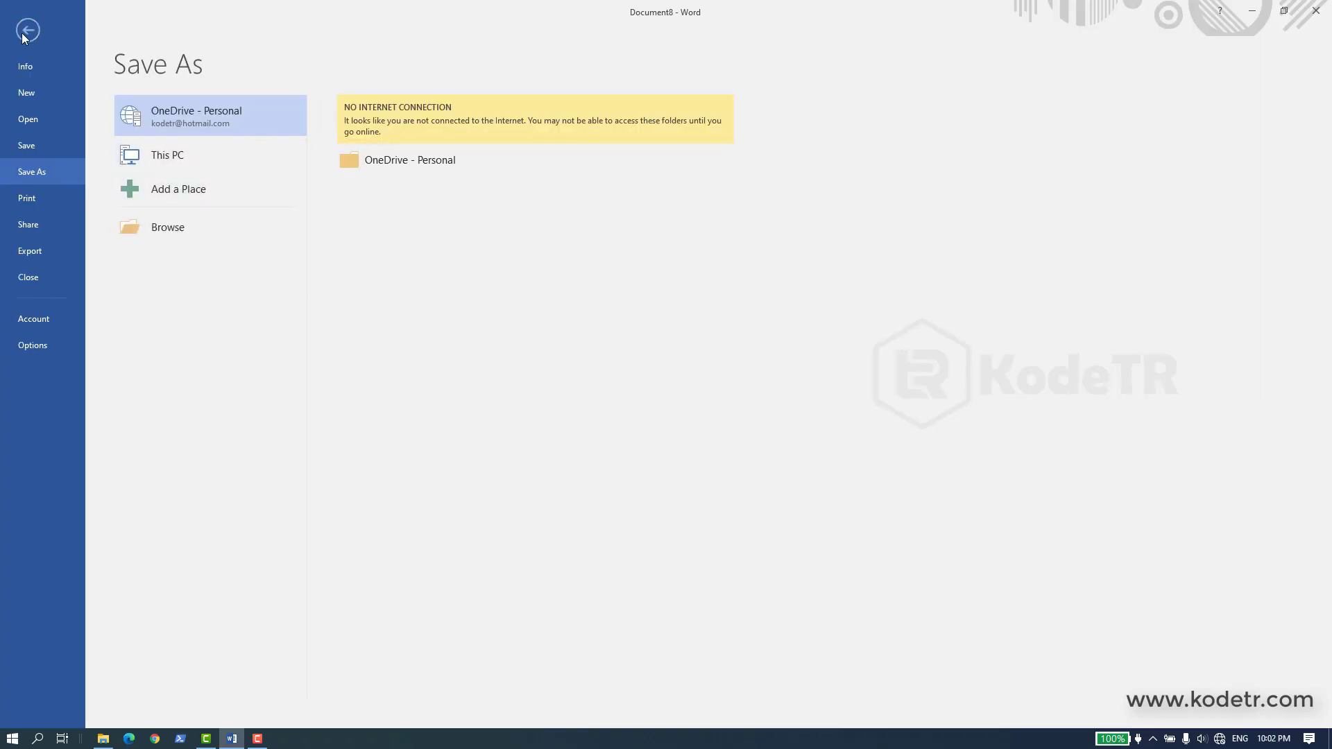
{"action": "left_click", "coordinate": [175, 230]}
{"action": "left_click", "coordinate": [389, 327]}
{"action": "left_click", "coordinate": [27, 30]}
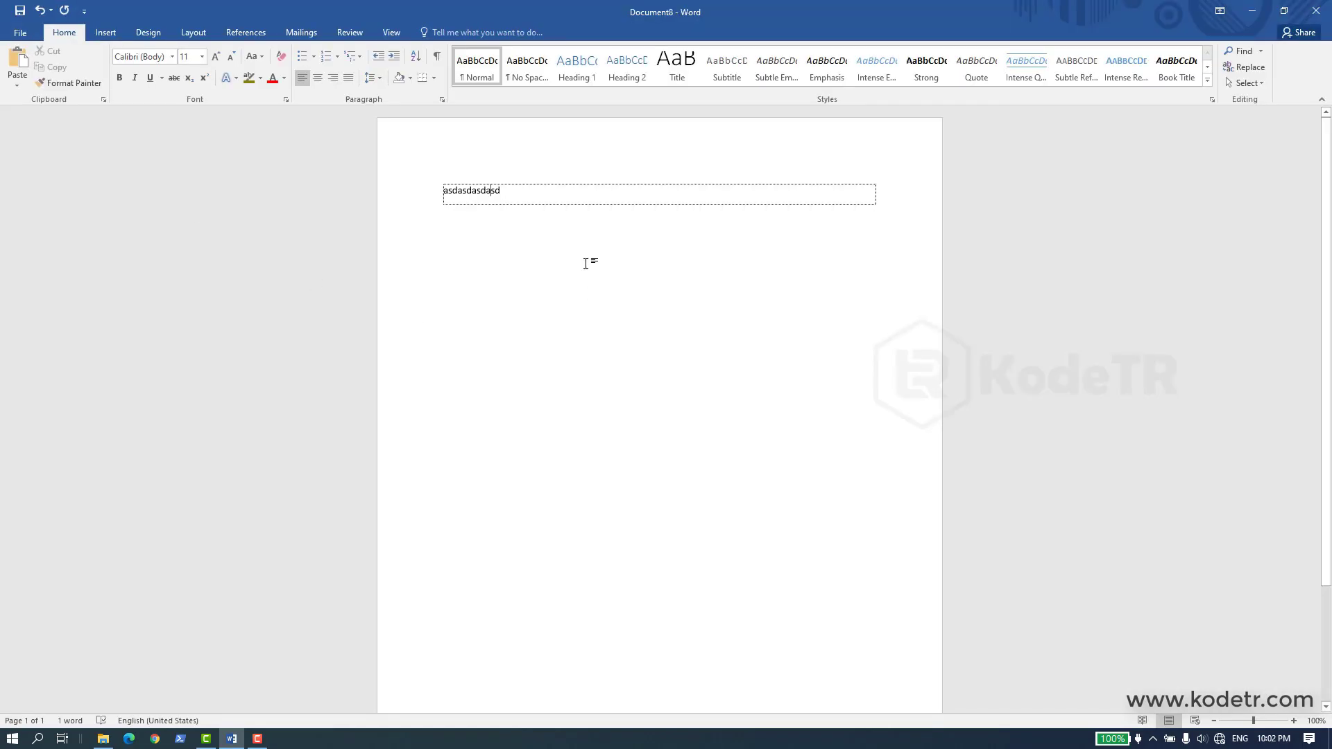
Step: Format the text "asdasdasdasd" as bold at font size 24, and view the save page without saving
{"action": "left_click_drag", "start_coordinate": [517, 196], "coordinate": [445, 197]}
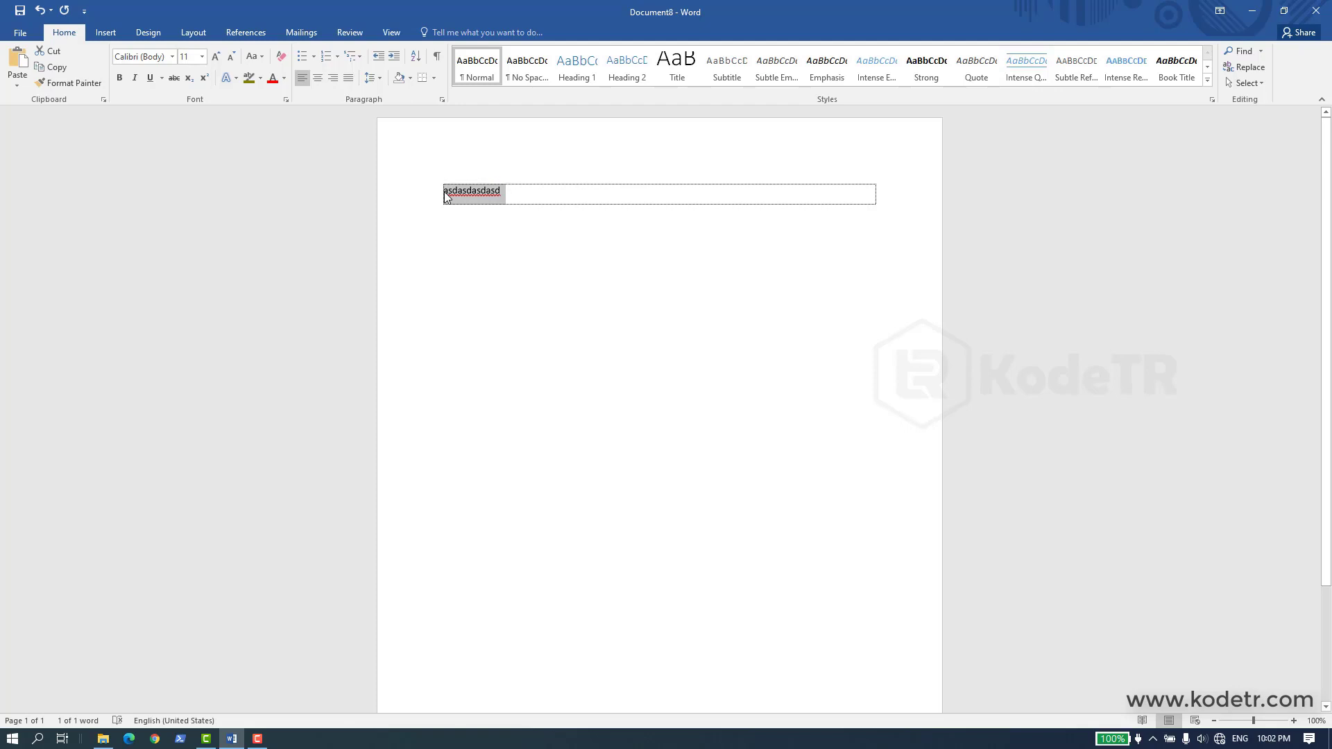
{"action": "key", "text": "ctrl+b"}
{"action": "left_click", "coordinate": [201, 56]}
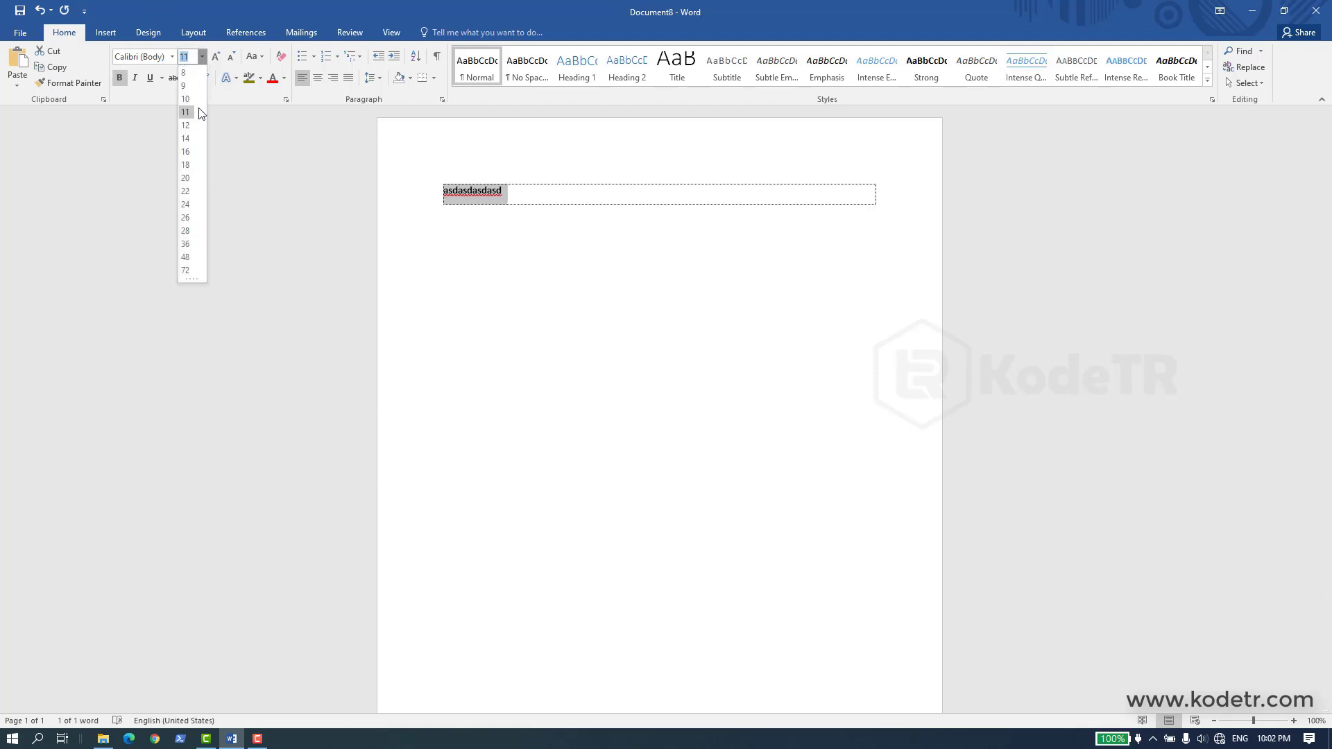
{"action": "left_click", "coordinate": [187, 212]}
{"action": "key", "text": "ctrl+b"}
{"action": "key", "text": "ctrl+b"}
{"action": "key", "text": "ctrl+b"}
{"action": "key", "text": "ctrl+b"}
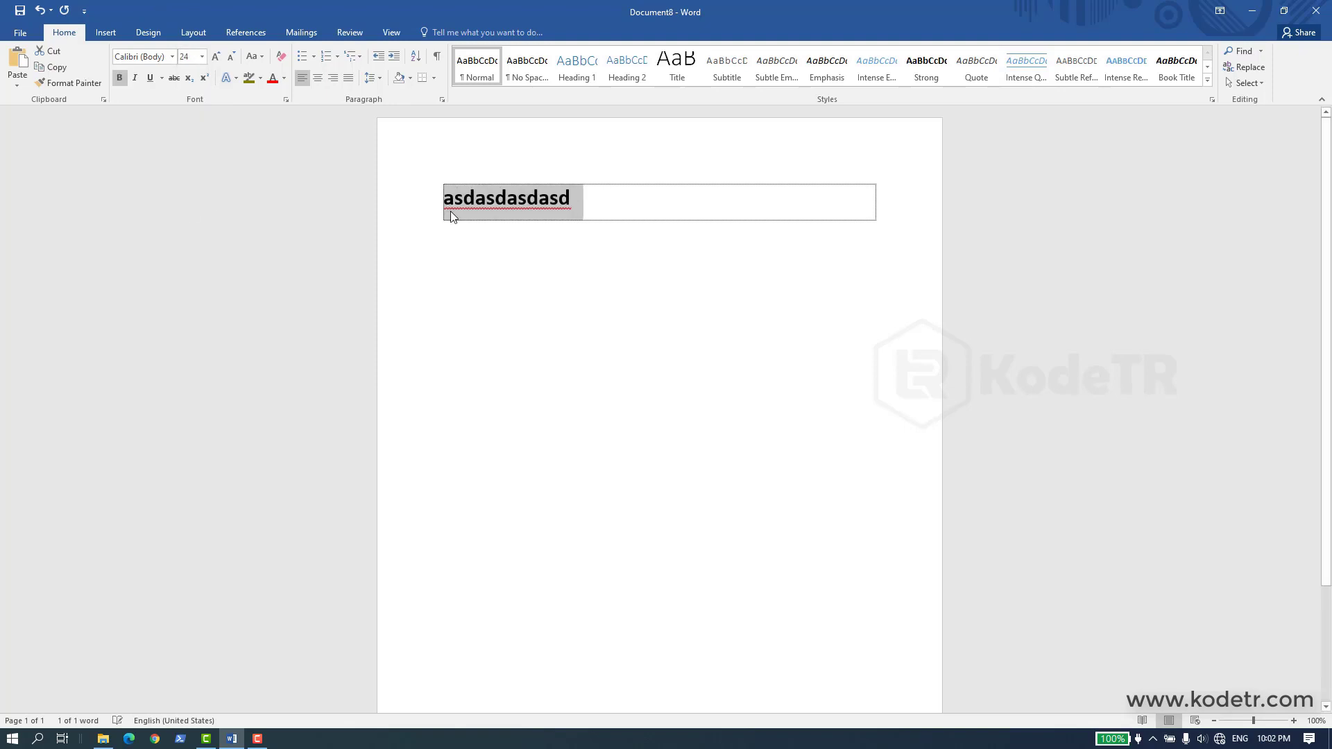
{"action": "key", "text": "ctrl+s"}
{"action": "left_click", "coordinate": [25, 27]}
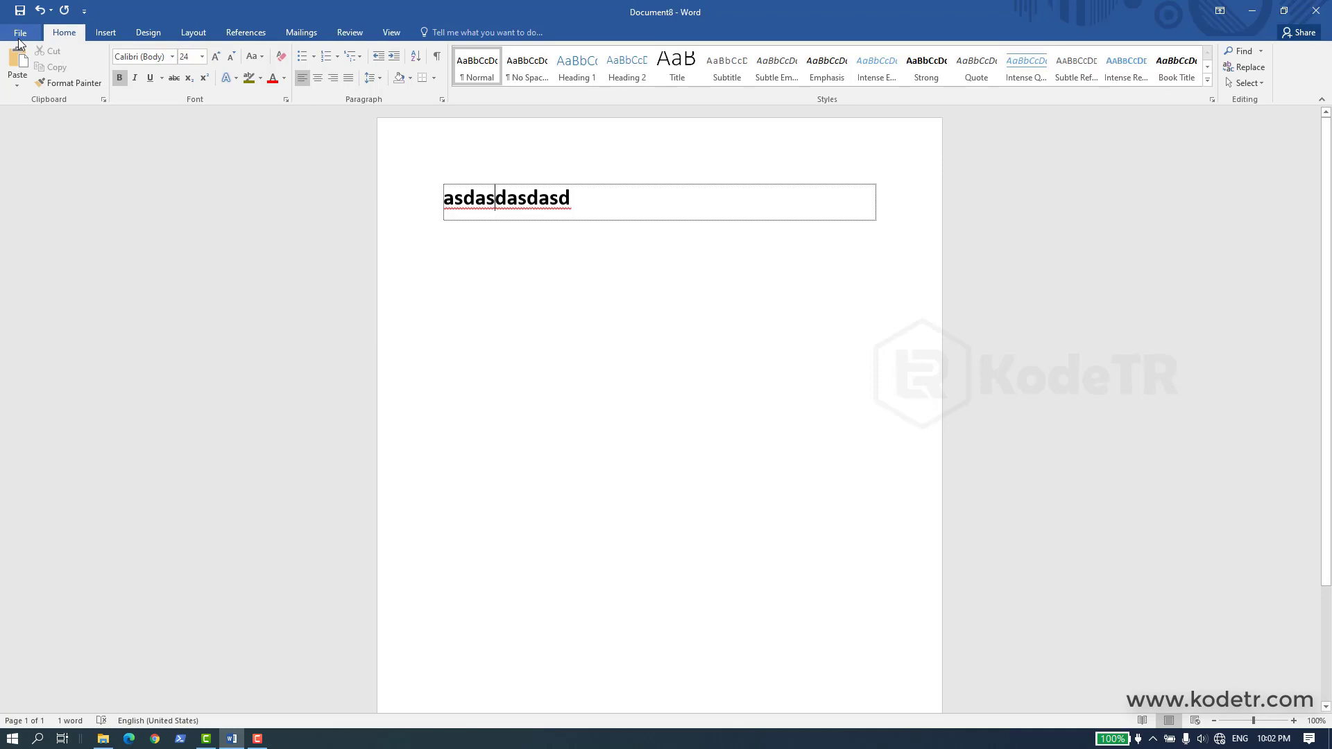
Step: Toggle italic on and off for the whole line of text, and underline it
{"action": "left_click_drag", "start_coordinate": [596, 200], "coordinate": [380, 219]}
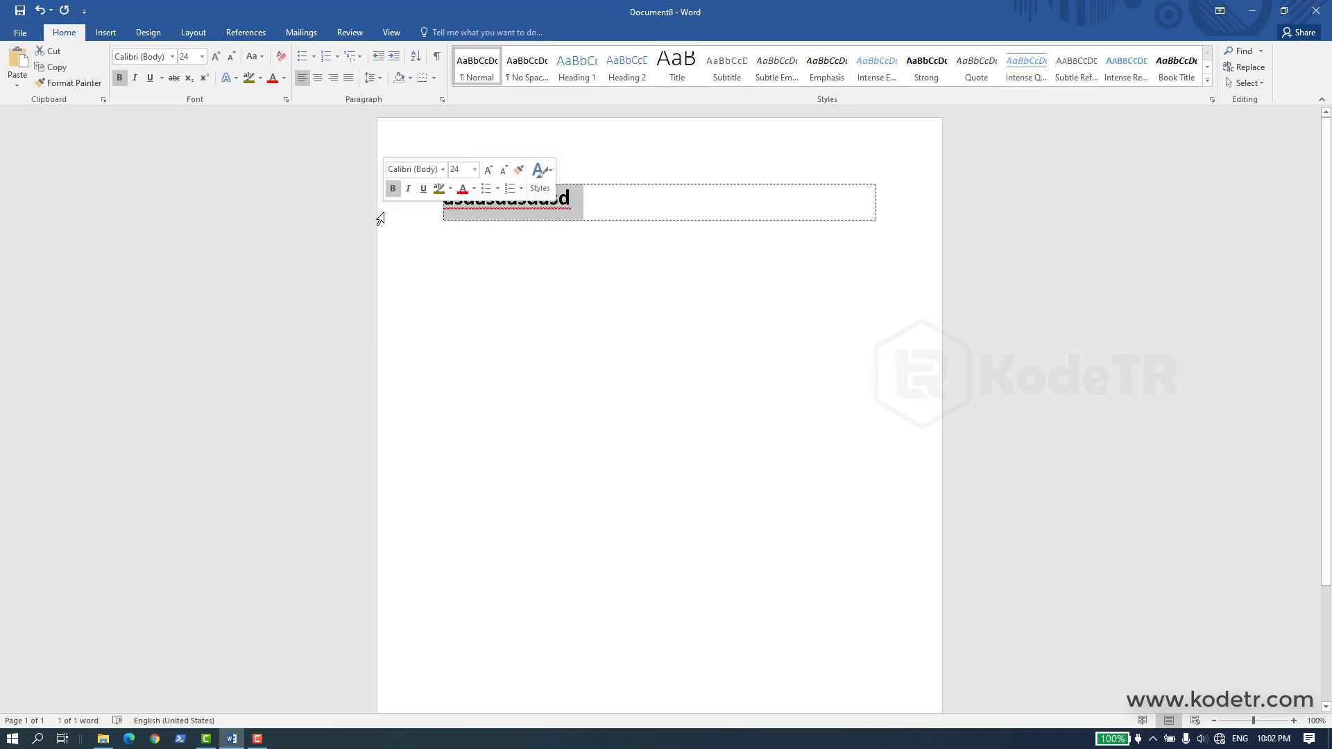
{"action": "key", "text": "ctrl+i"}
{"action": "key", "text": "ctrl+i"}
{"action": "key", "text": "ctrl+i"}
{"action": "key", "text": "ctrl+i"}
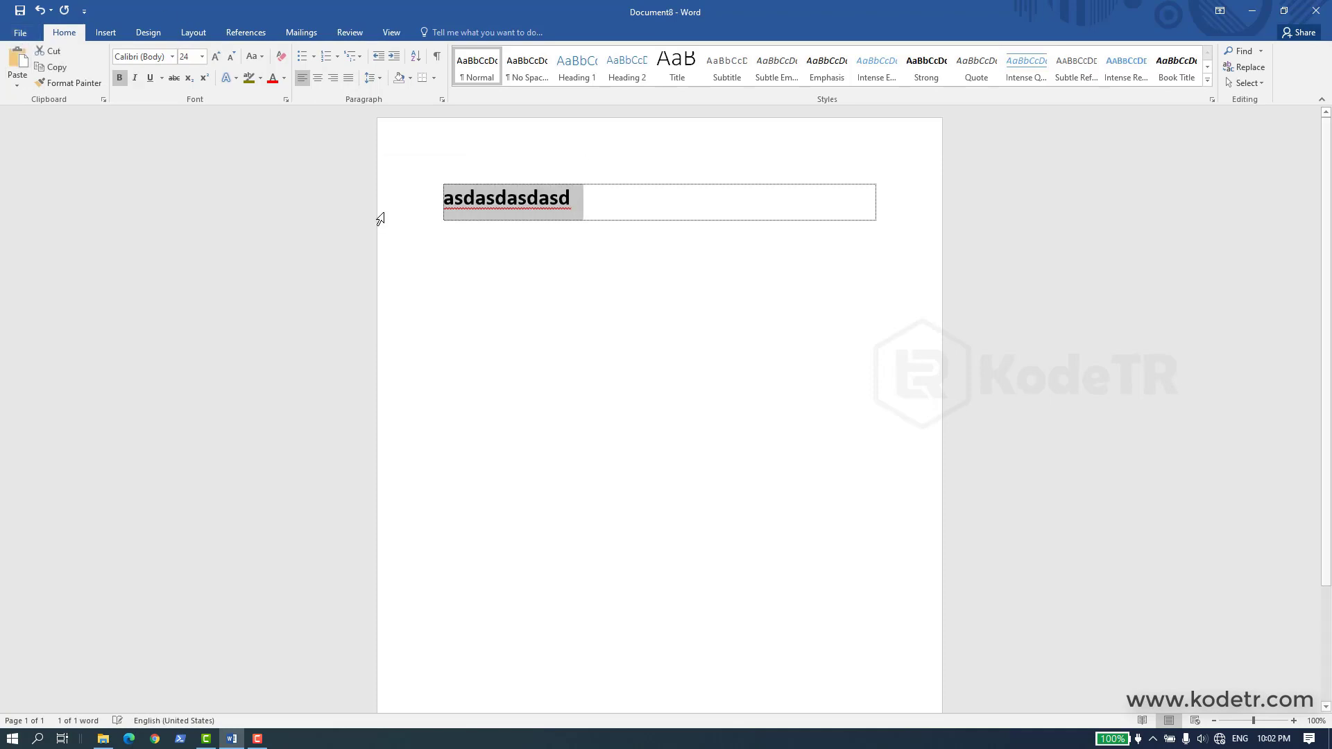
{"action": "key", "text": "ctrl+i"}
{"action": "key", "text": "ctrl+i"}
{"action": "key", "text": "ctrl+i"}
{"action": "key", "text": "ctrl+i"}
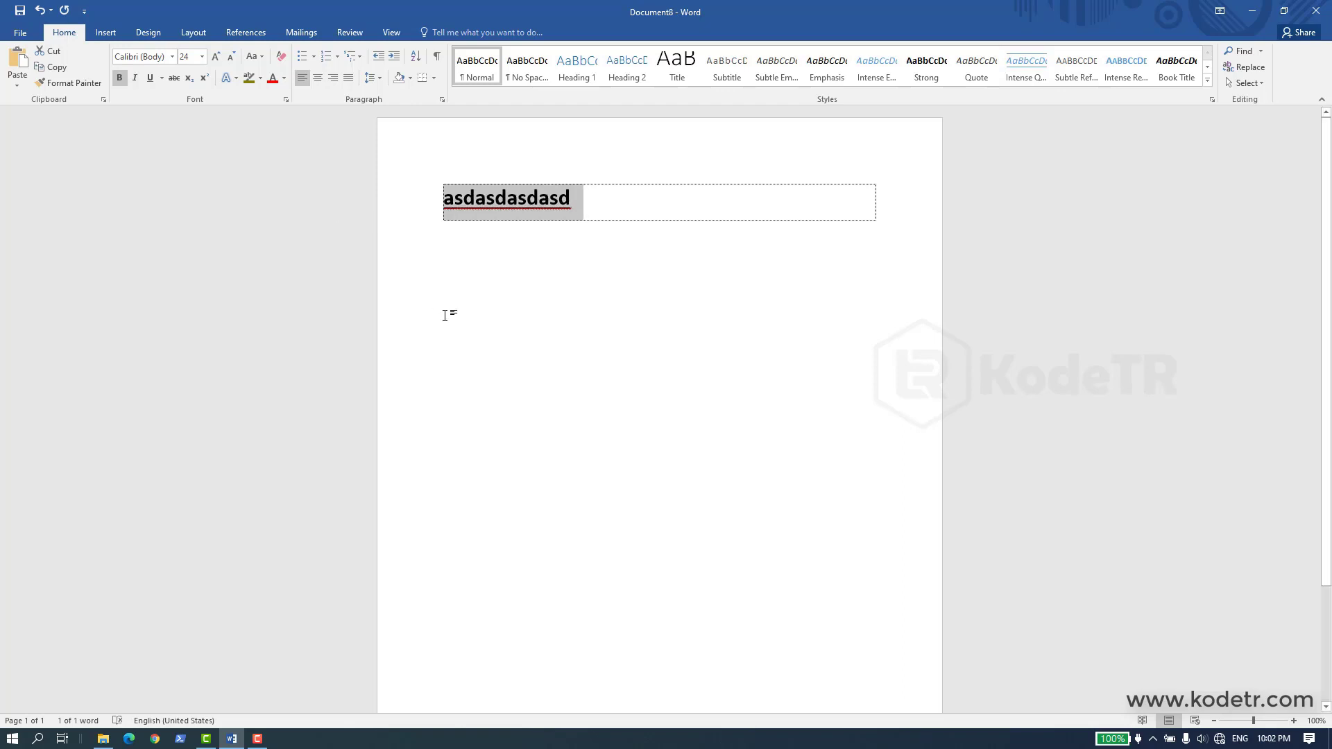
Step: Decrease the font size of the line of text stepwise to 14
{"action": "left_click", "coordinate": [460, 283]}
{"action": "left_click_drag", "start_coordinate": [579, 201], "coordinate": [444, 203]}
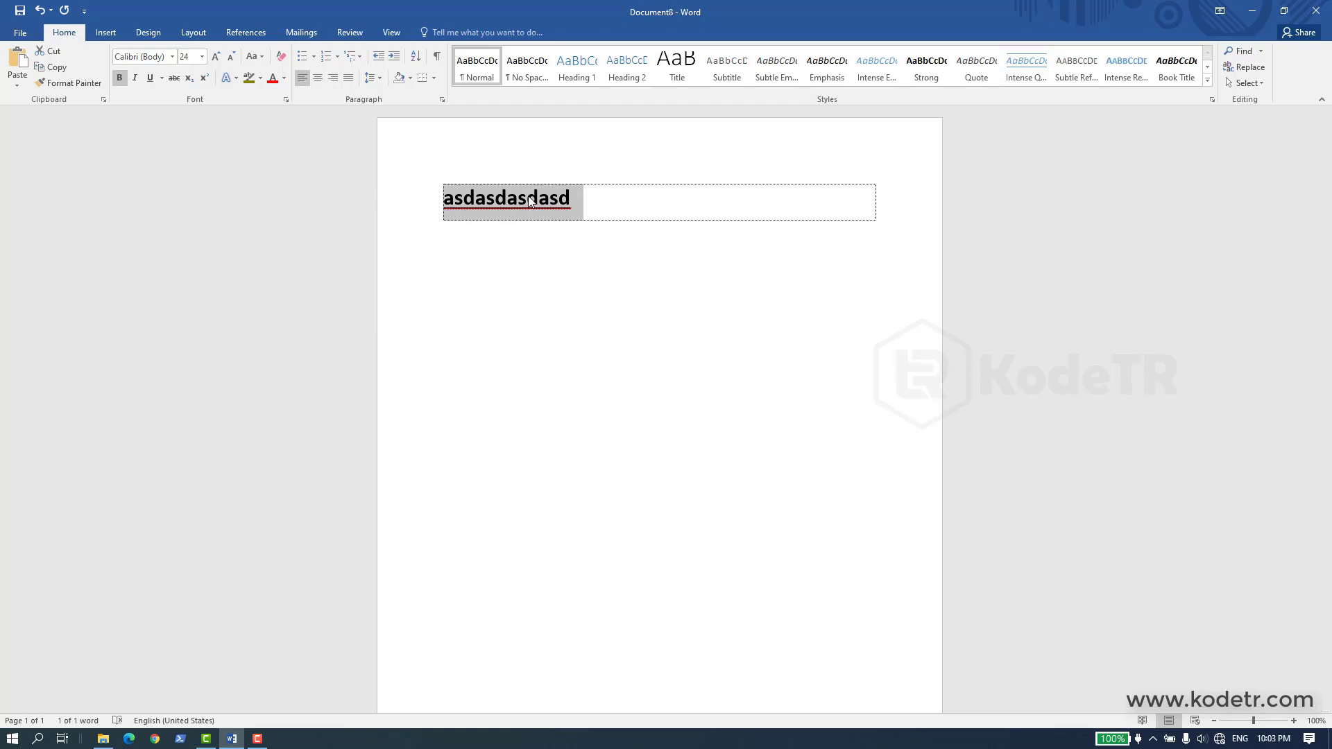
{"action": "key", "text": "ctrl+shift+comma"}
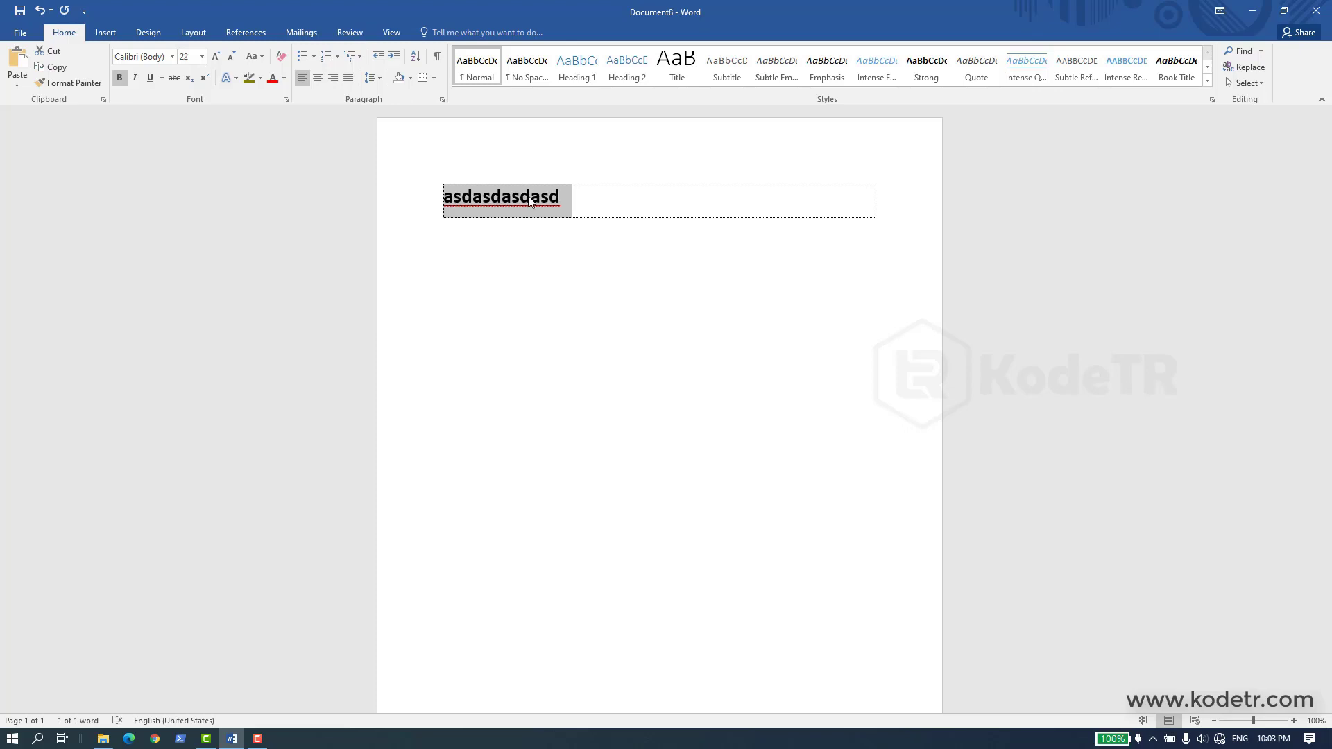
{"action": "key", "text": "ctrl+shift+comma"}
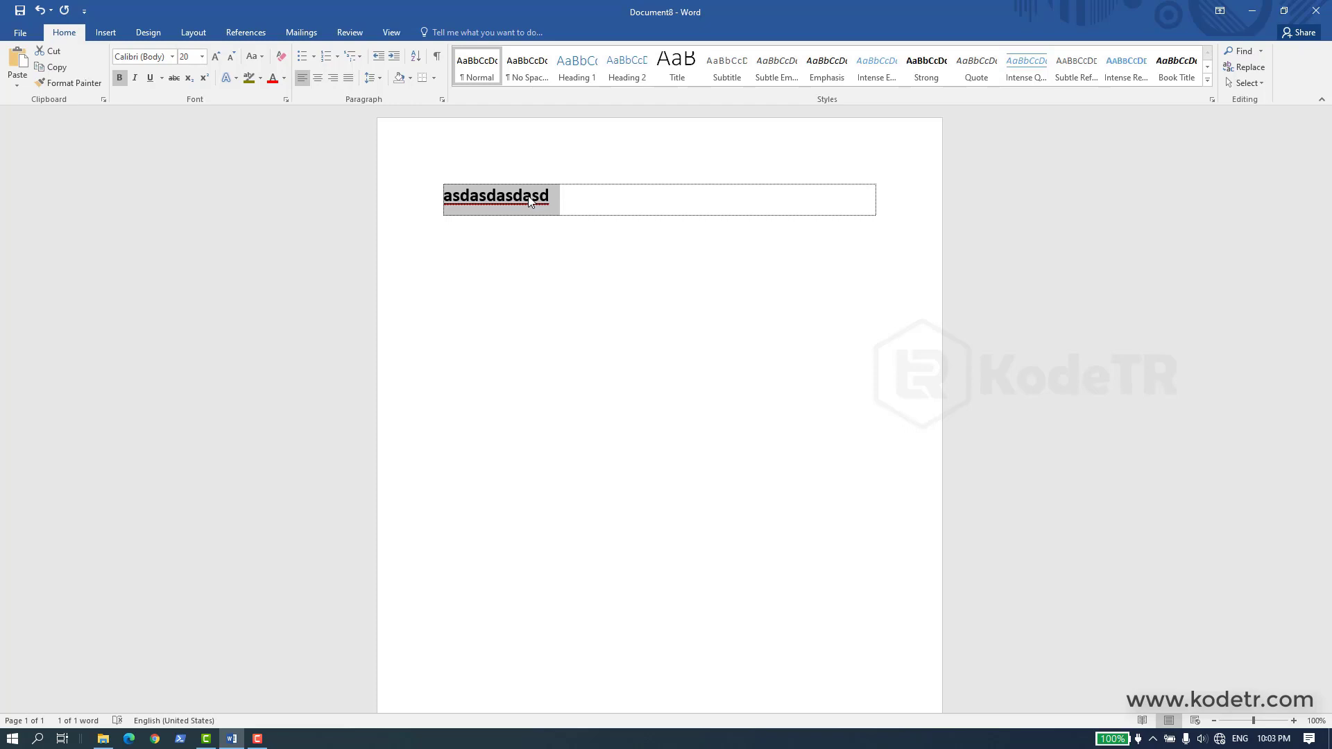
{"action": "left_click", "coordinate": [530, 201]}
{"action": "key", "text": "ctrl+z"}
{"action": "key", "text": "ctrl+z"}
{"action": "key", "text": "ctrl+z"}
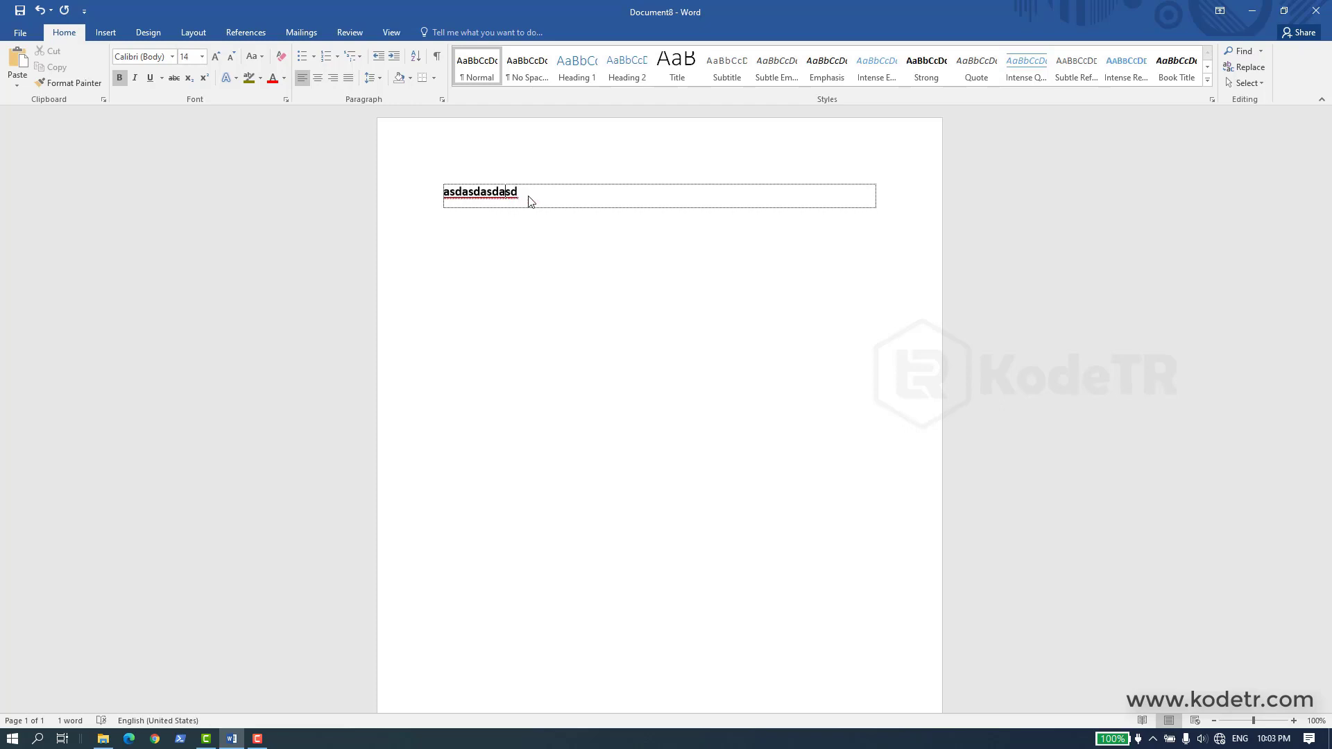
Step: Raise the text's font size to 18, and decrease it stepwise to below 12
{"action": "key", "text": "ctrl+y"}
{"action": "key", "text": "ctrl+y"}
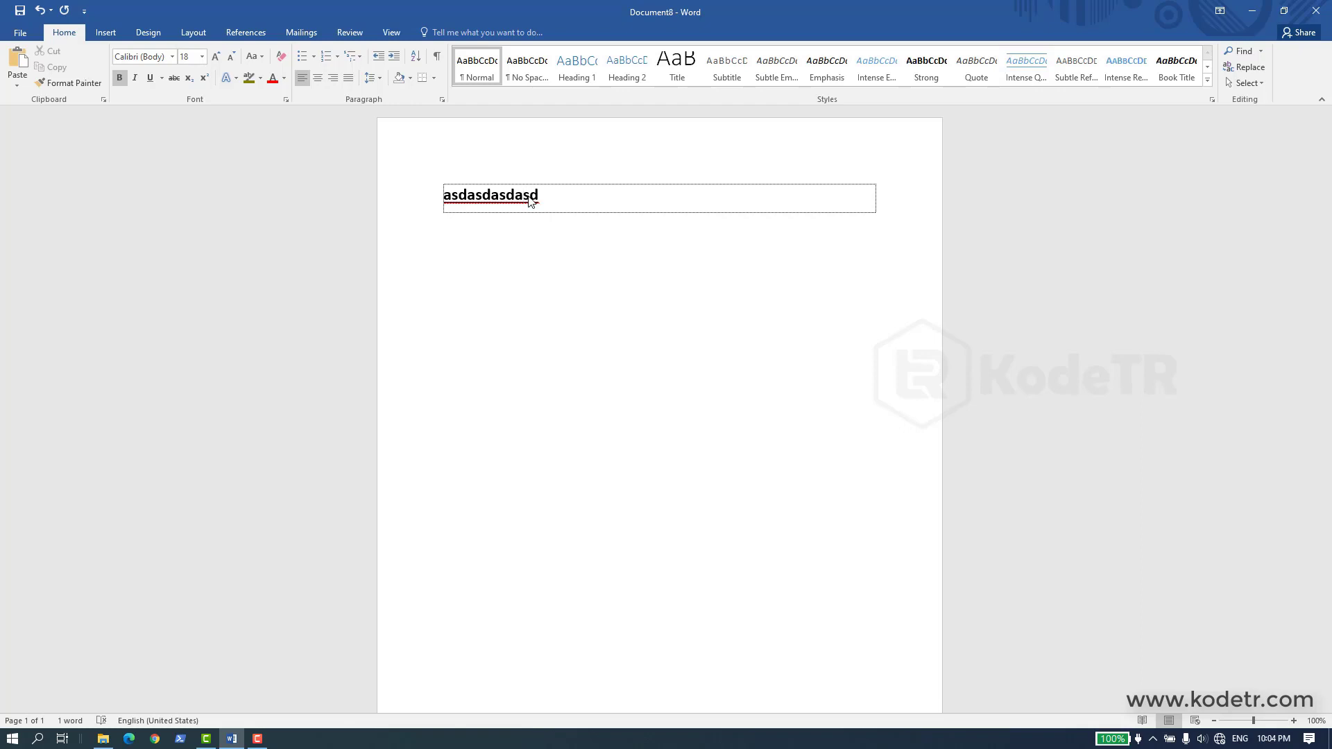
{"action": "key", "text": "ctrl+shift+less"}
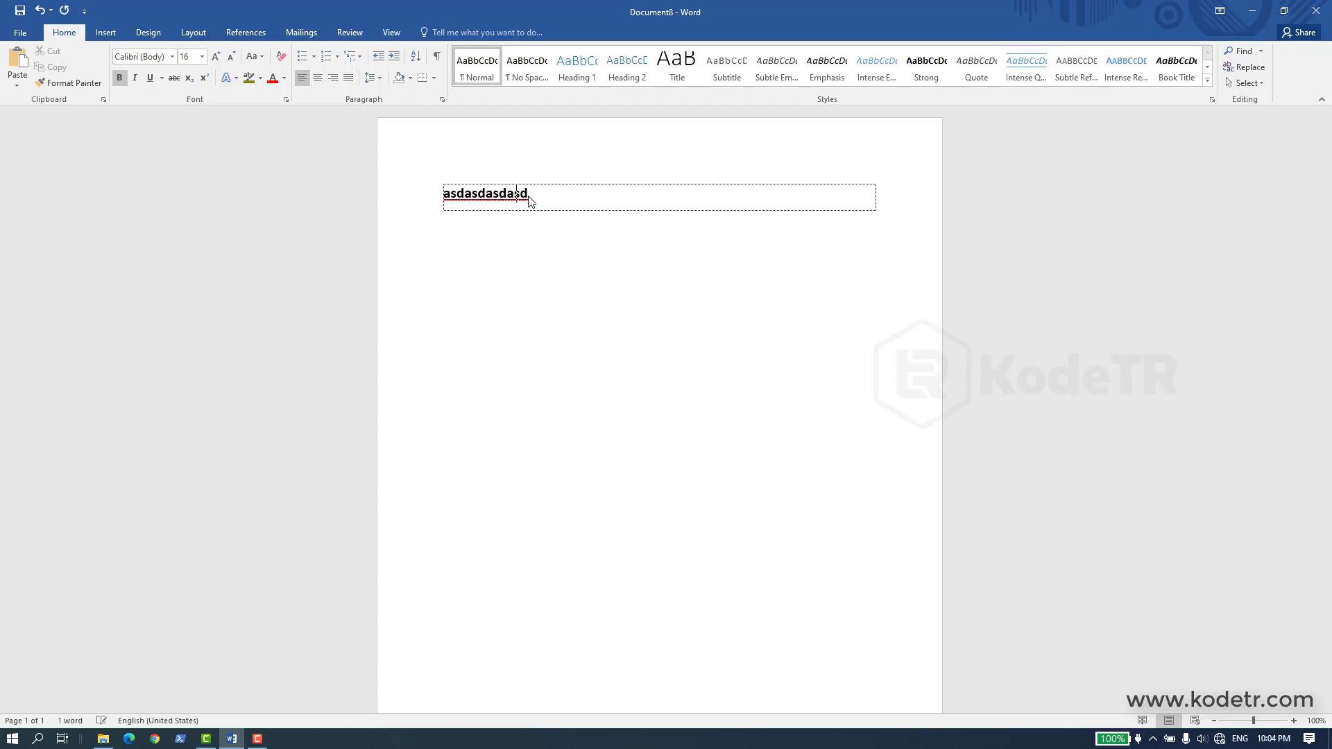
{"action": "key", "text": "ctrl+shift+less"}
{"action": "key", "text": "ctrl+shift+less"}
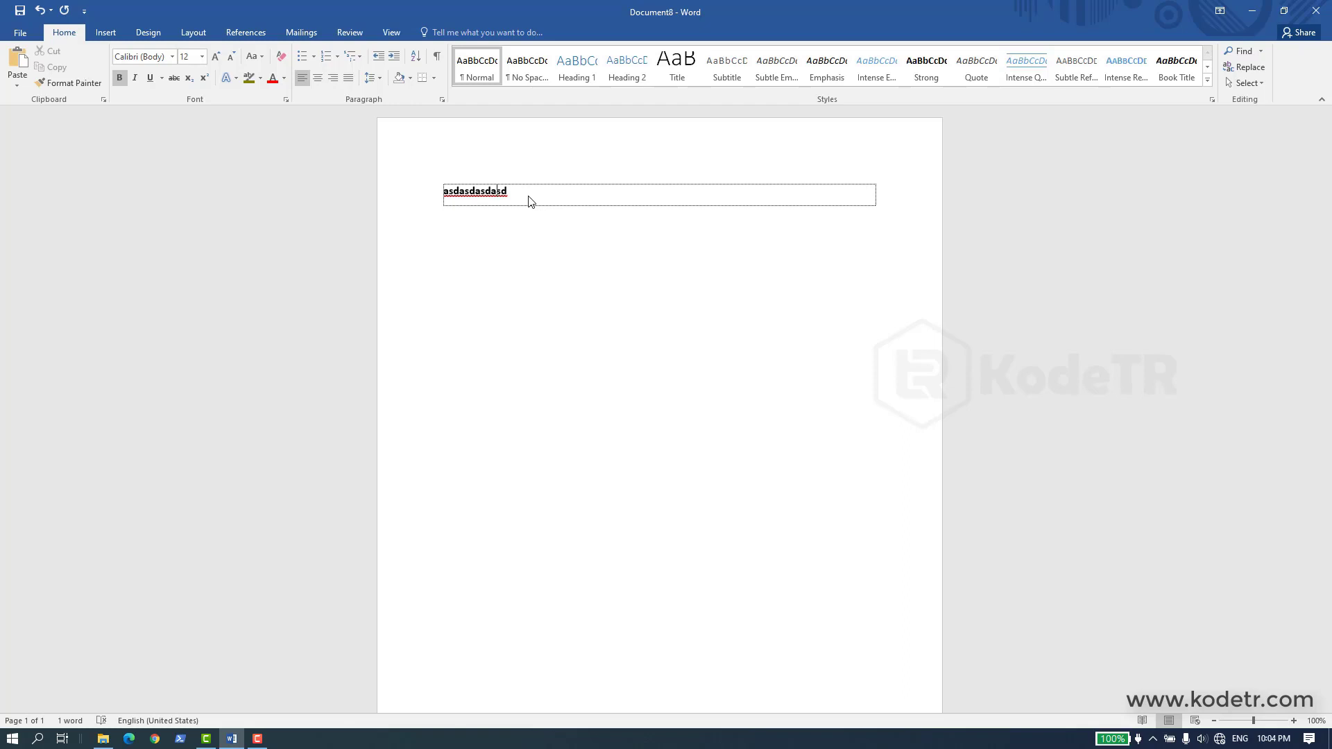
{"action": "key", "text": "ctrl+shift+less"}
Step: Increase the text's font size stepwise to 24
{"action": "key", "text": "ctrl+shift+greater"}
{"action": "key", "text": "ctrl+shift+greater"}
{"action": "key", "text": "ctrl+shift+greater"}
{"action": "key", "text": "ctrl+shift+greater"}
{"action": "key", "text": "ctrl+shift+greater"}
{"action": "key", "text": "ctrl+shift+greater"}
{"action": "key", "text": "ctrl+shift+greater"}
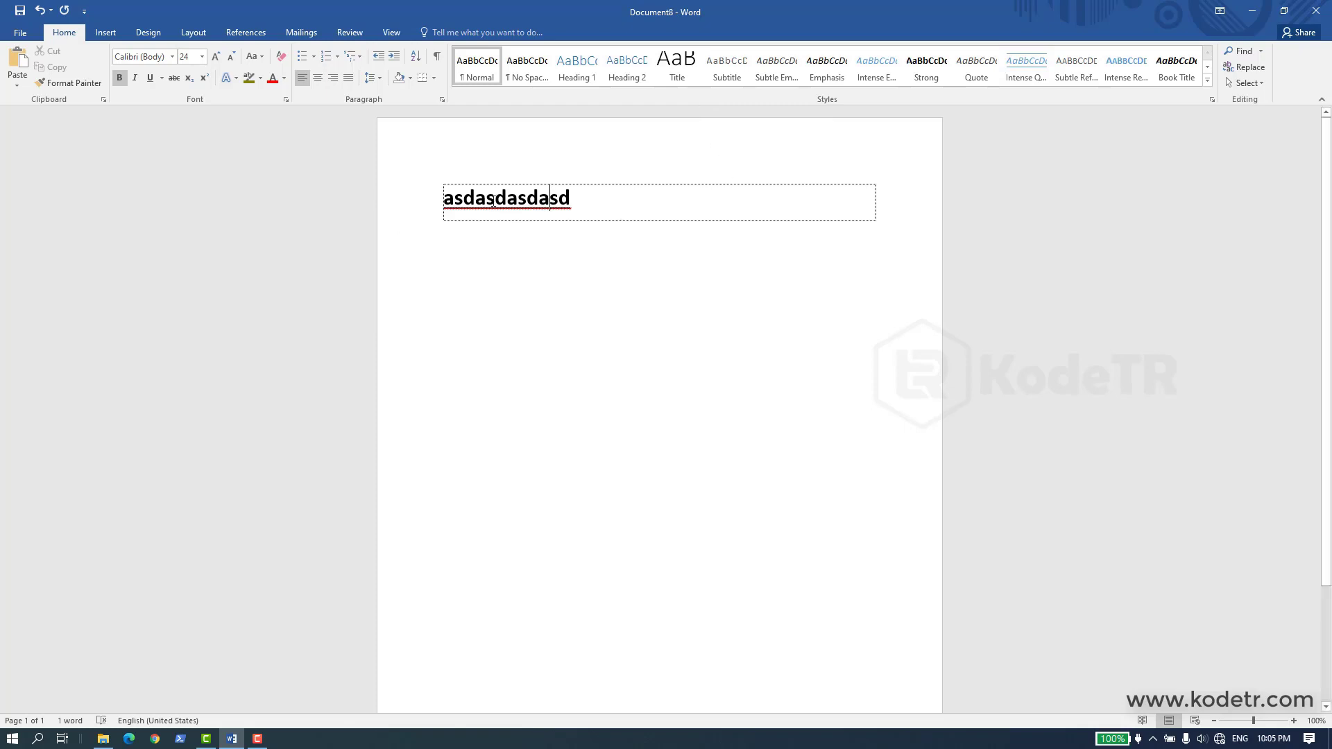
Step: Separate the final "sd" from the text with a space, and copy it onto a new second line
{"action": "double_click", "coordinate": [558, 200]}
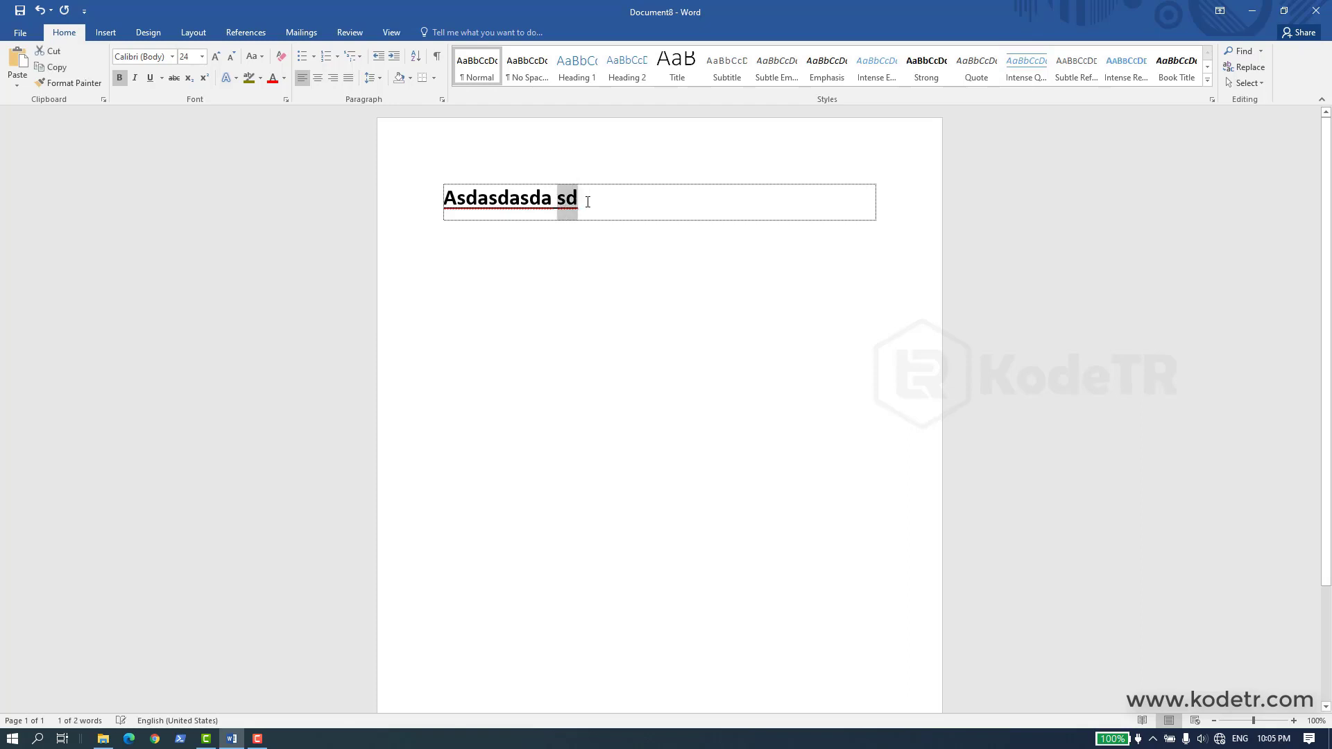
{"action": "left_click_drag", "start_coordinate": [577, 199], "coordinate": [562, 195]}
{"action": "key", "text": "ctrl+c"}
{"action": "left_click", "coordinate": [593, 200]}
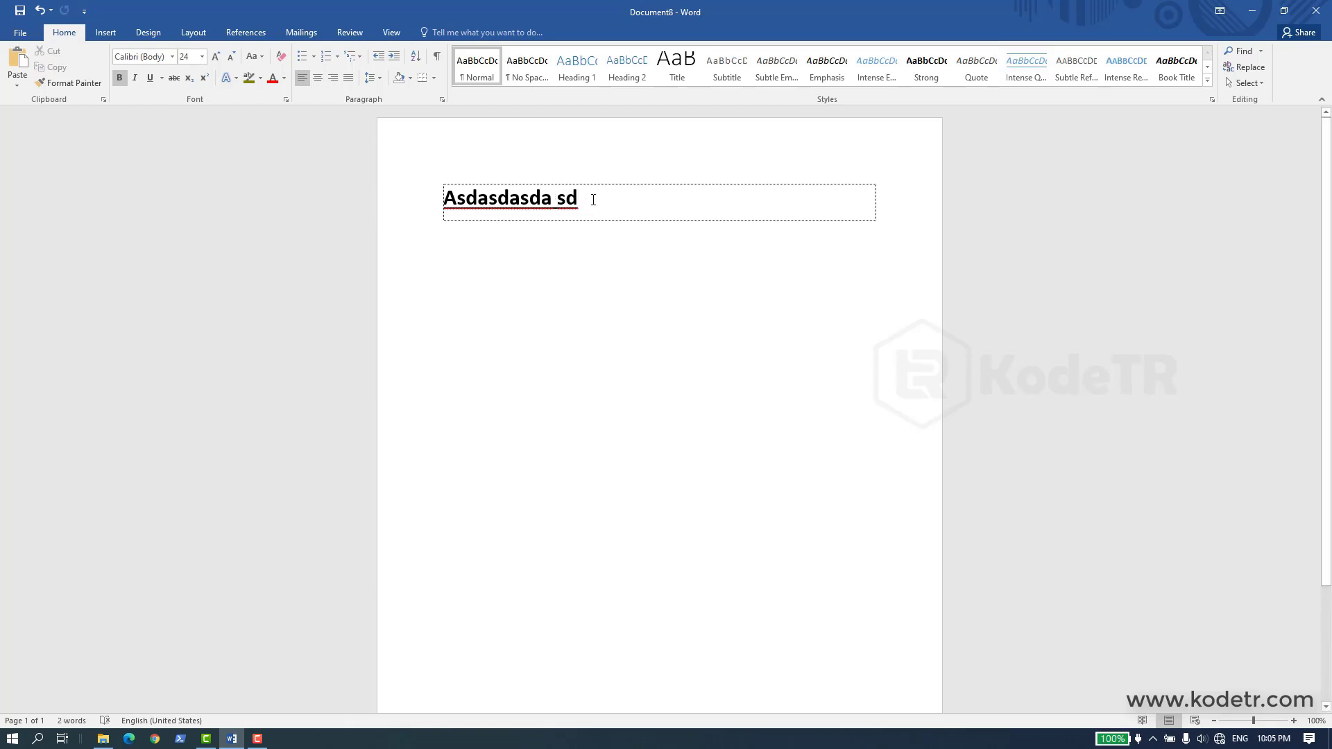
{"action": "key", "text": "Return"}
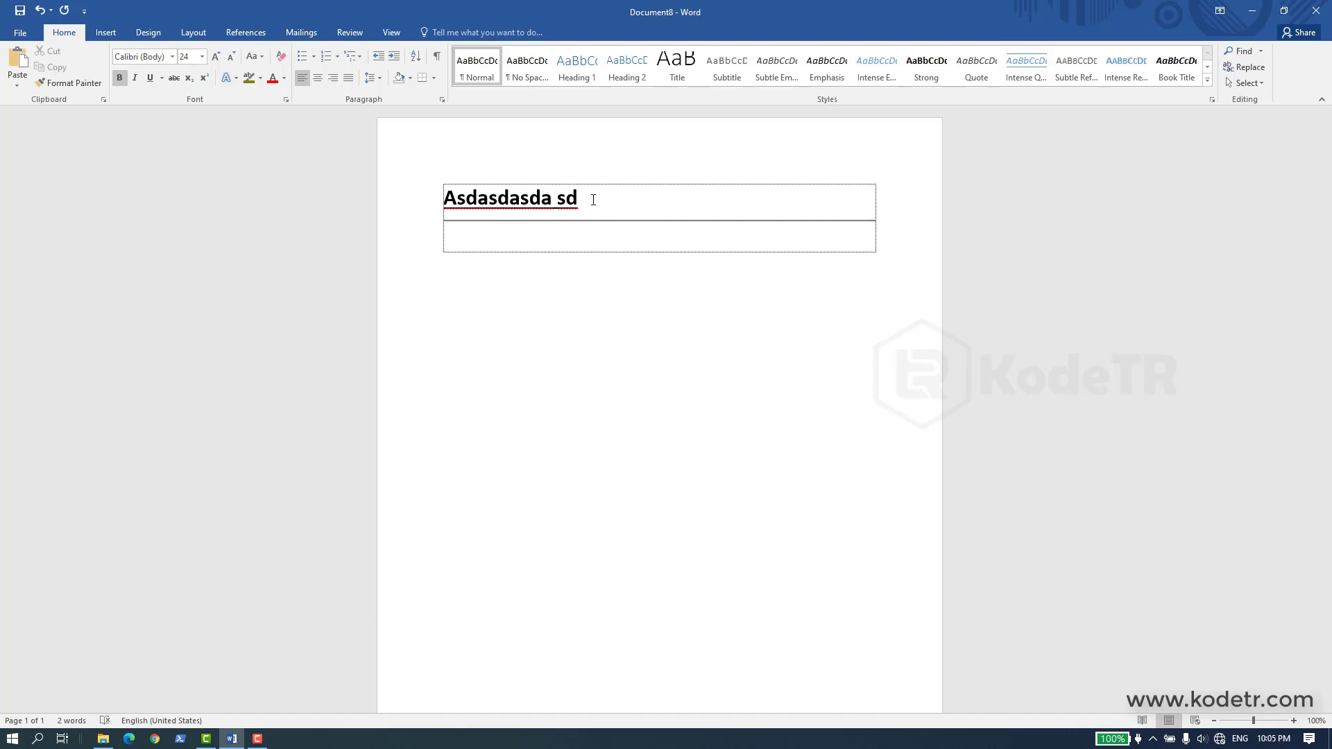
{"action": "key", "text": "ctrl+v"}
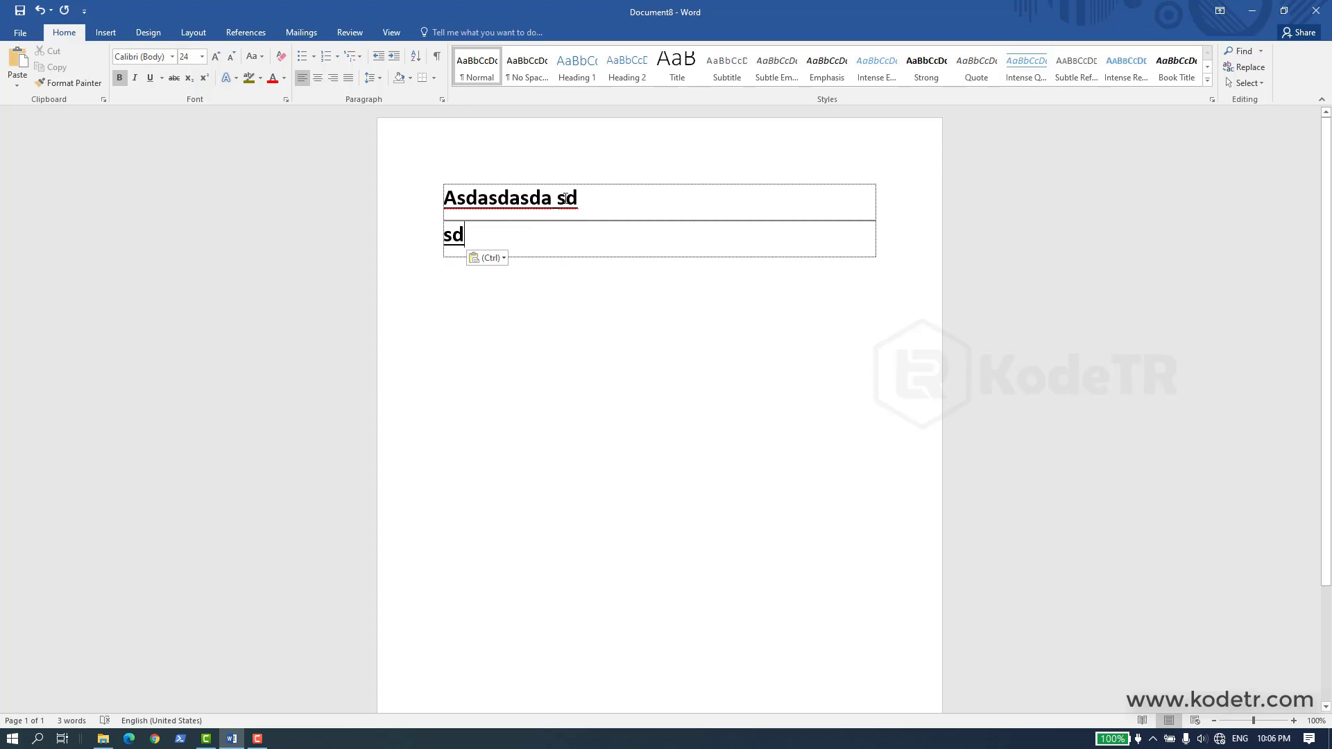
Step: Move the "sd" from the first line to a new third line by cutting and pasting
{"action": "mouse_move", "coordinate": [557, 194]}
{"action": "left_mouse_down"}
{"action": "mouse_move", "coordinate": [574, 191]}
{"action": "mouse_move", "coordinate": [555, 201]}
{"action": "left_mouse_up"}
{"action": "key", "text": "ctrl+c"}
{"action": "key", "text": "ctrl"}
{"action": "left_click", "coordinate": [590, 202]}
{"action": "key", "text": "BackSpace"}
{"action": "left_click", "coordinate": [478, 238]}
{"action": "key", "text": "Return"}
{"action": "key", "text": "ctrl+v"}
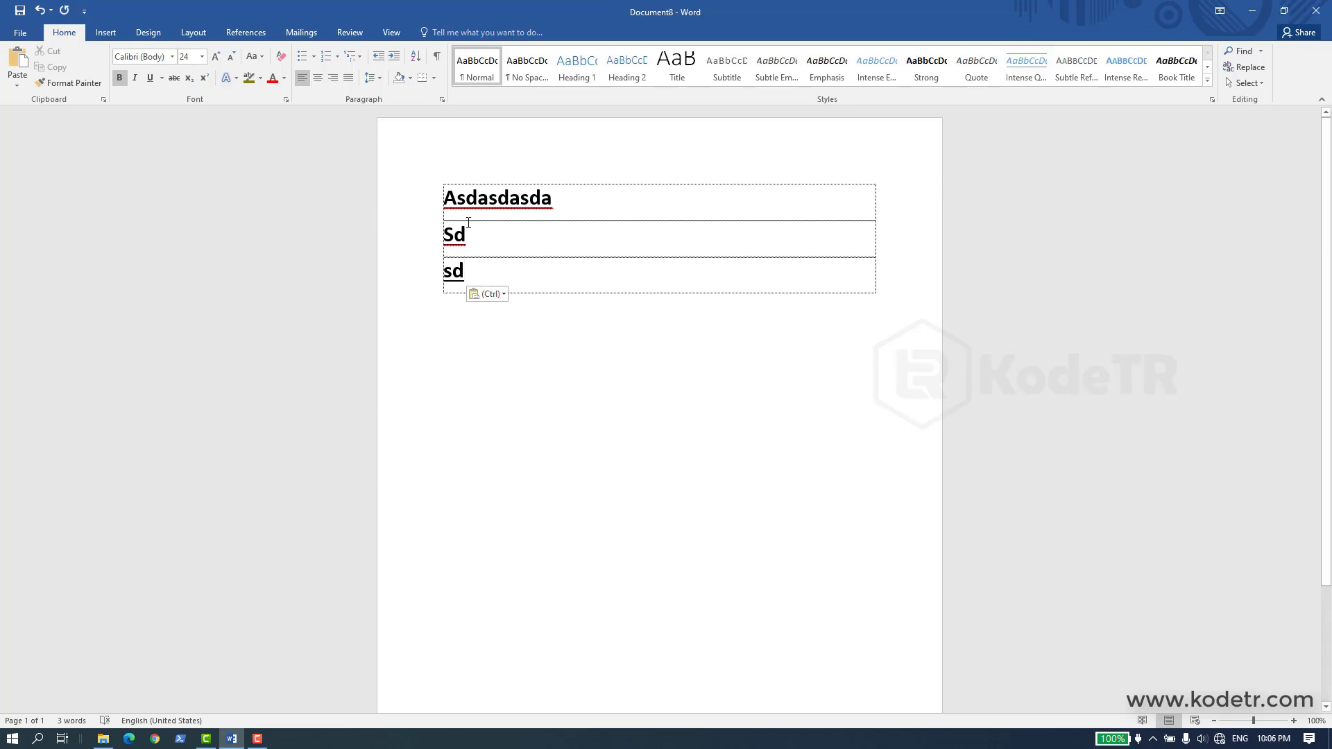
Step: Undo and redo the paste of "sd" on the third line twice
{"action": "left_click", "coordinate": [41, 11]}
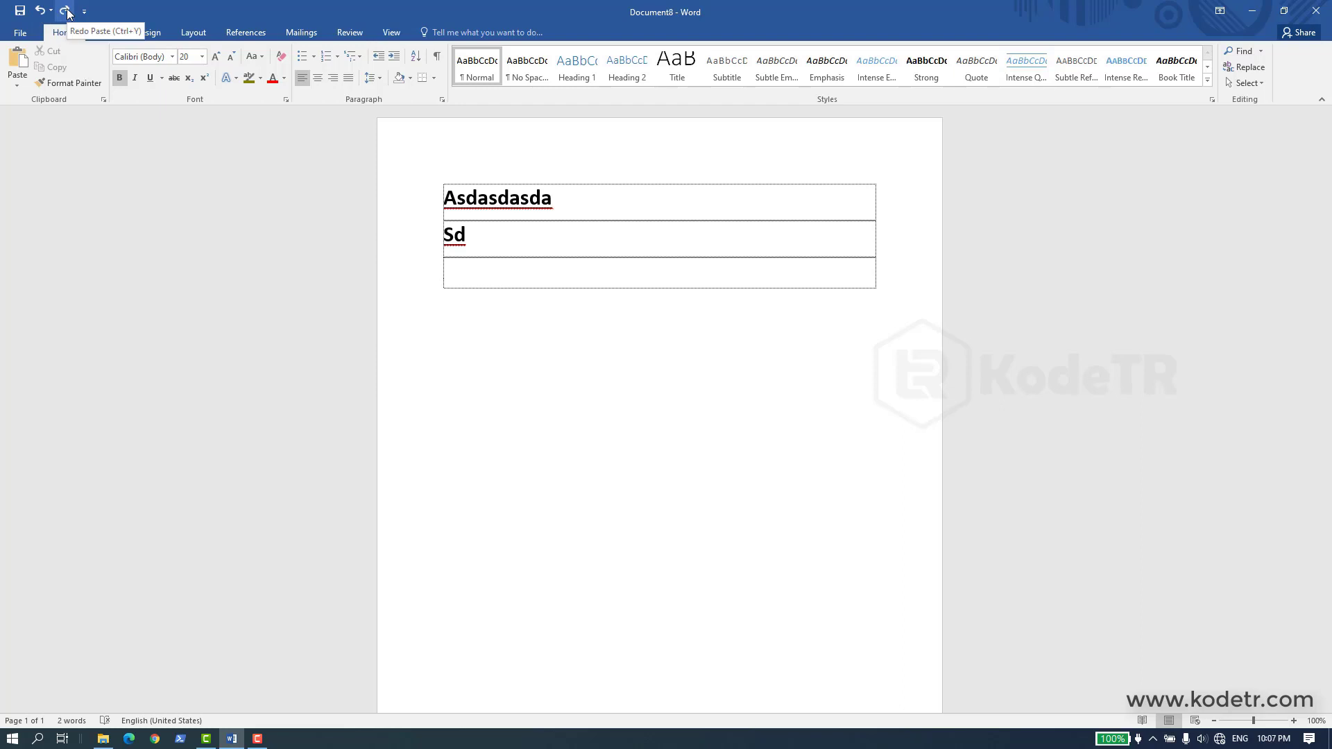
{"action": "left_click", "coordinate": [66, 10]}
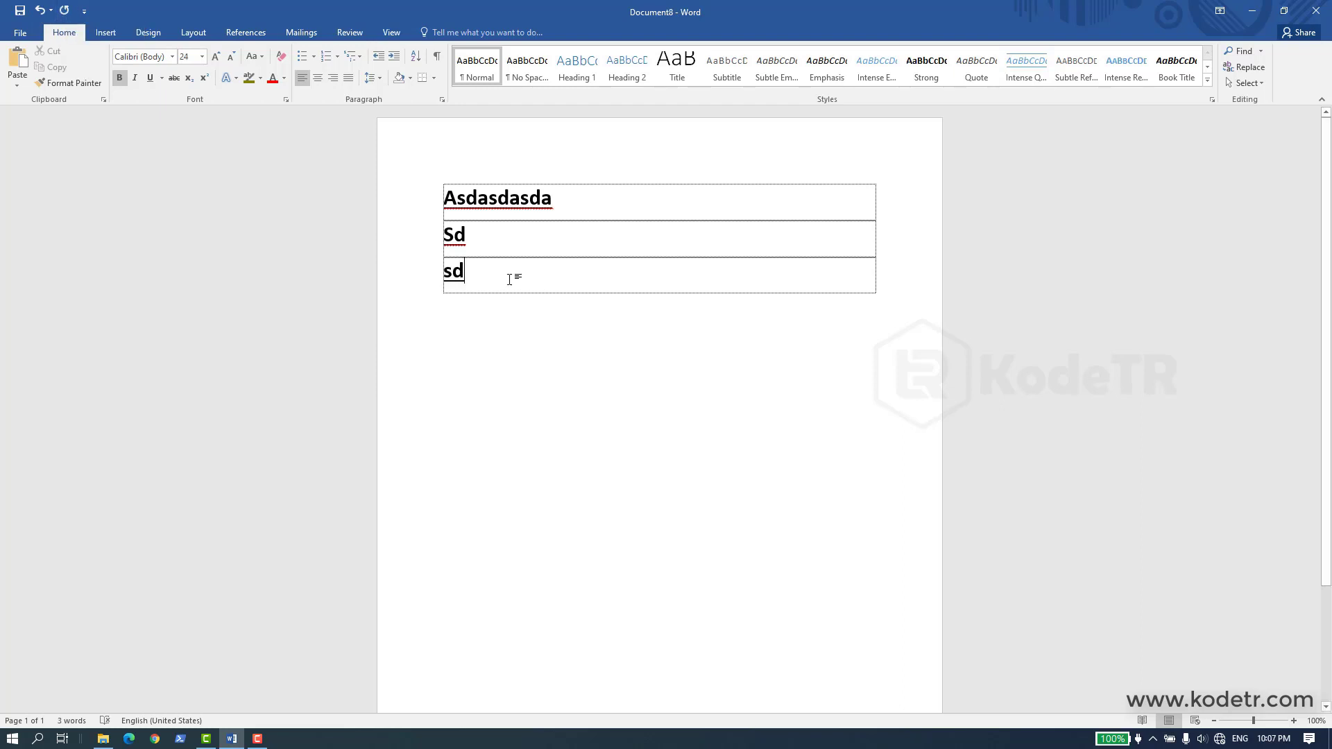
{"action": "key", "text": "ctrl+z"}
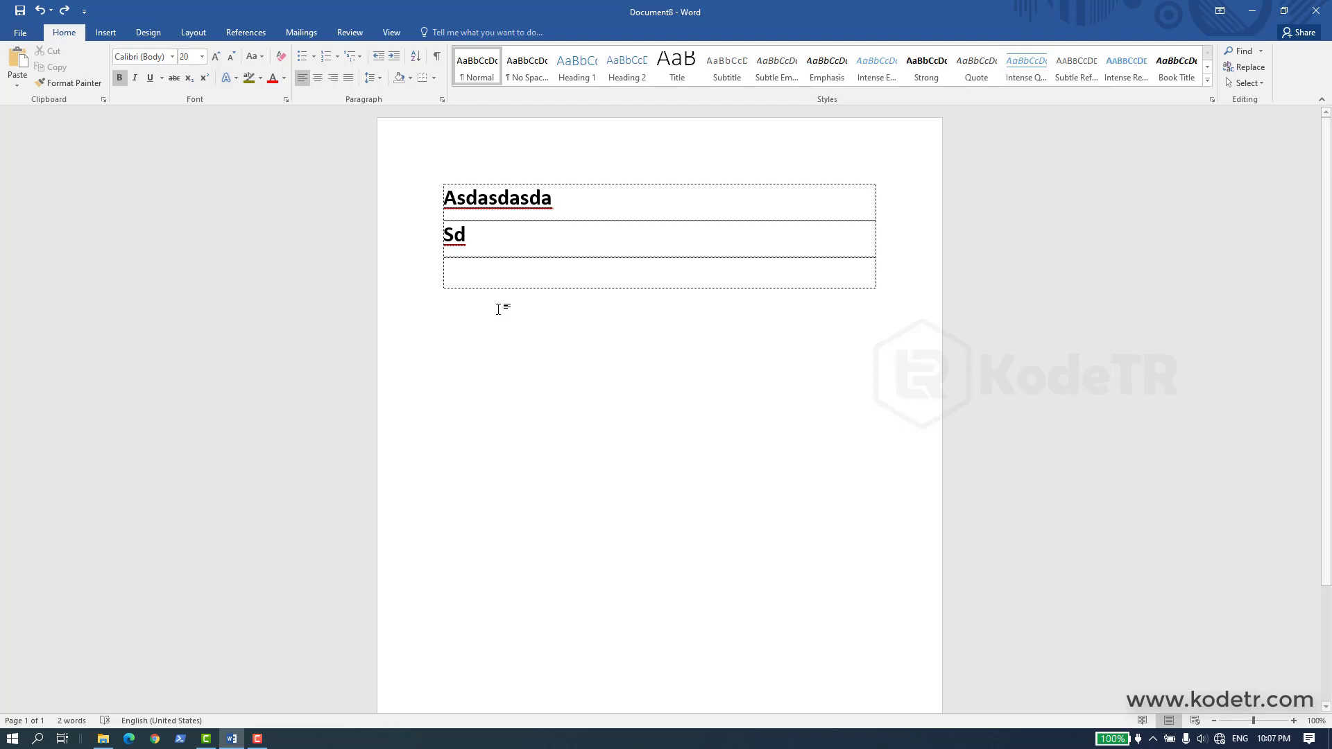
{"action": "key", "text": "ctrl+y"}
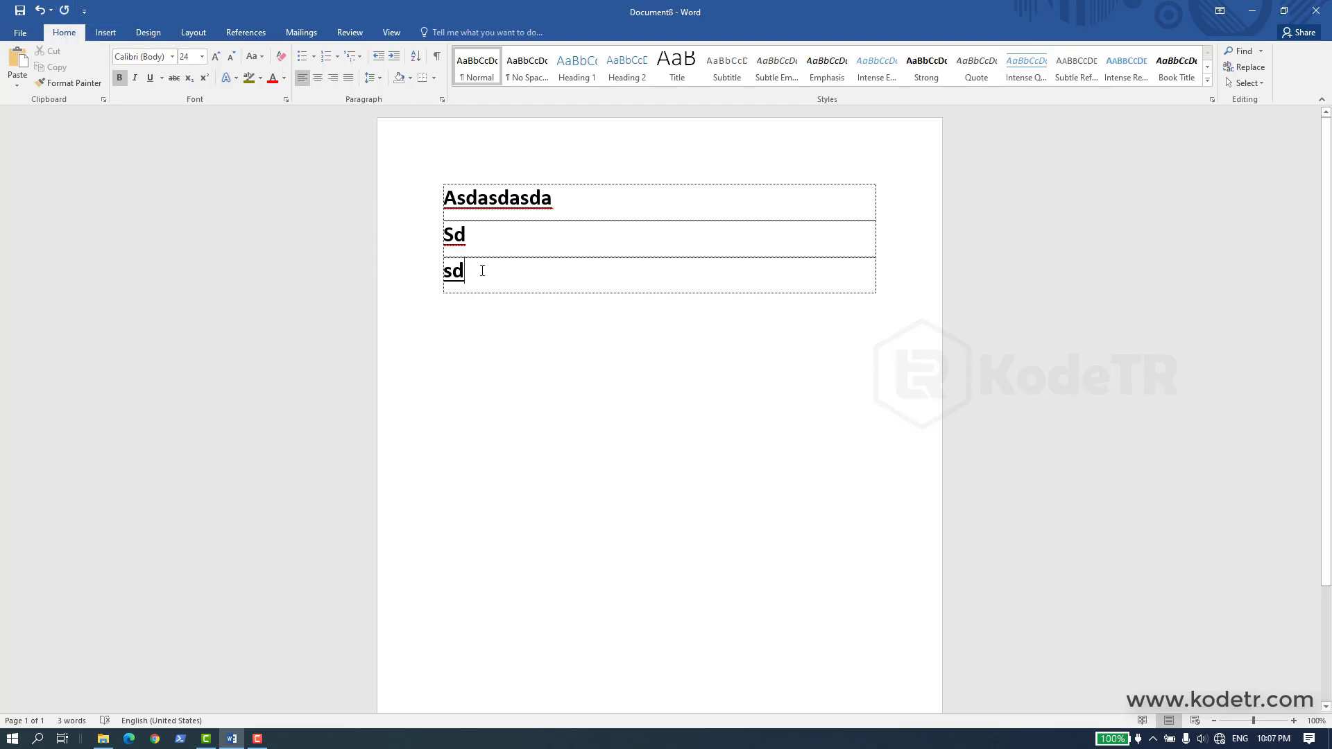
Step: Undo the paste of "sd" on the third line once more and redo it
{"action": "key", "text": "ctrl+z"}
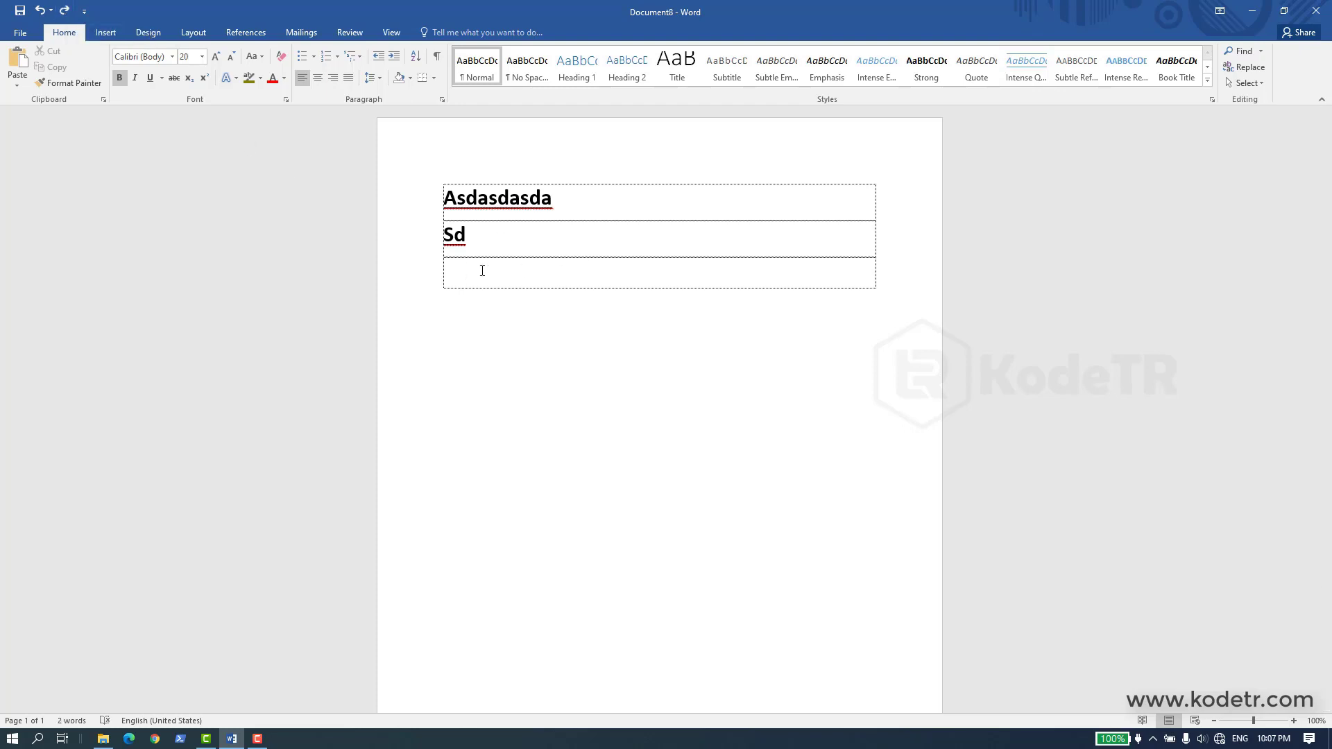
{"action": "key", "text": "ctrl+y"}
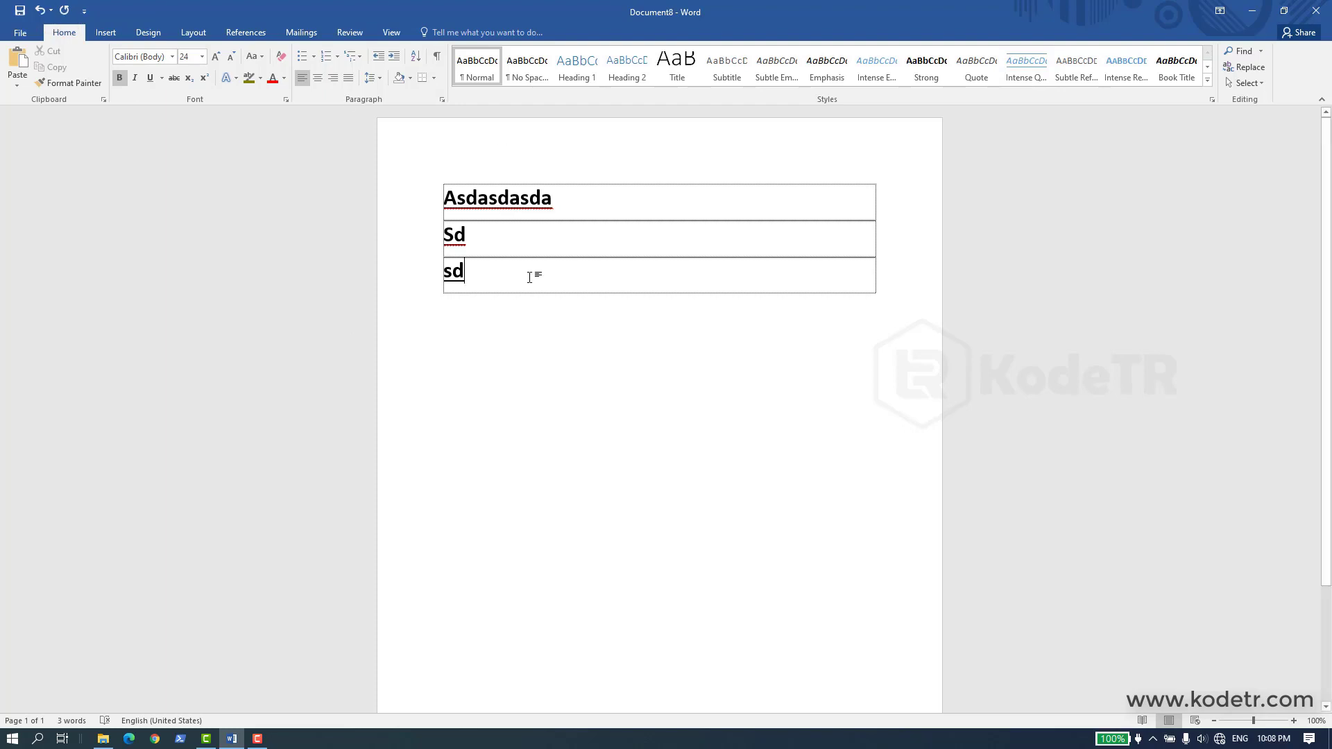
Step: Search the document for "s" and for "a", close the search pane, and repeat the last search from the document's beginning
{"action": "key", "text": "ctrl+f"}
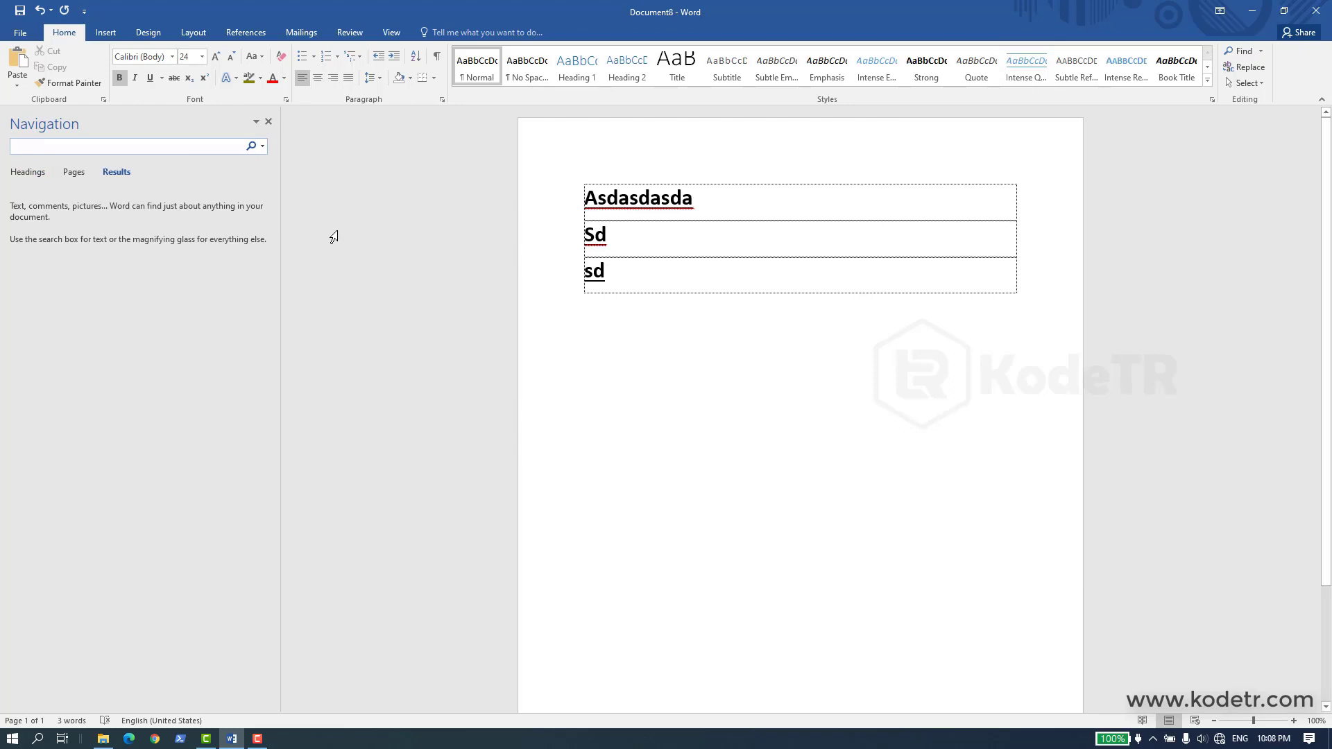
{"action": "left_click", "coordinate": [269, 122]}
{"action": "key", "text": "ctrl+f"}
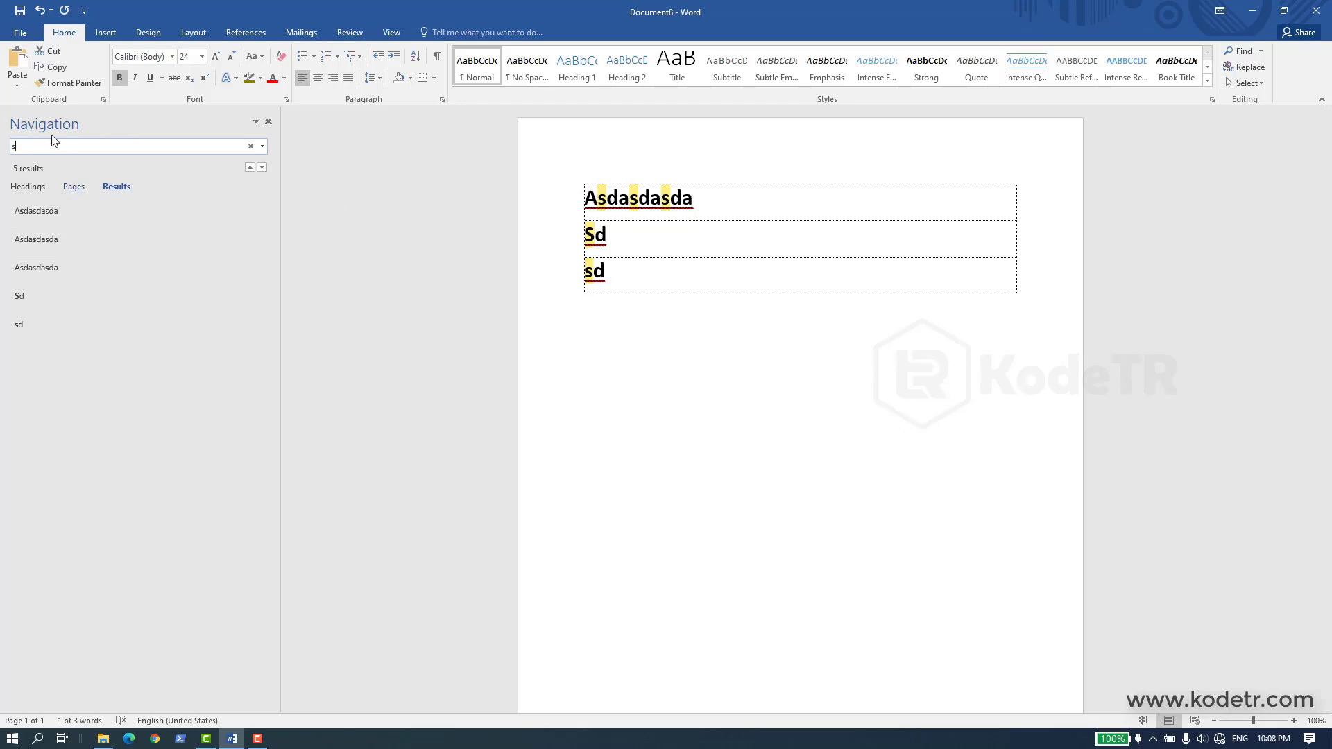
{"action": "key", "text": "BackSpace"}
{"action": "type", "text": "a"}
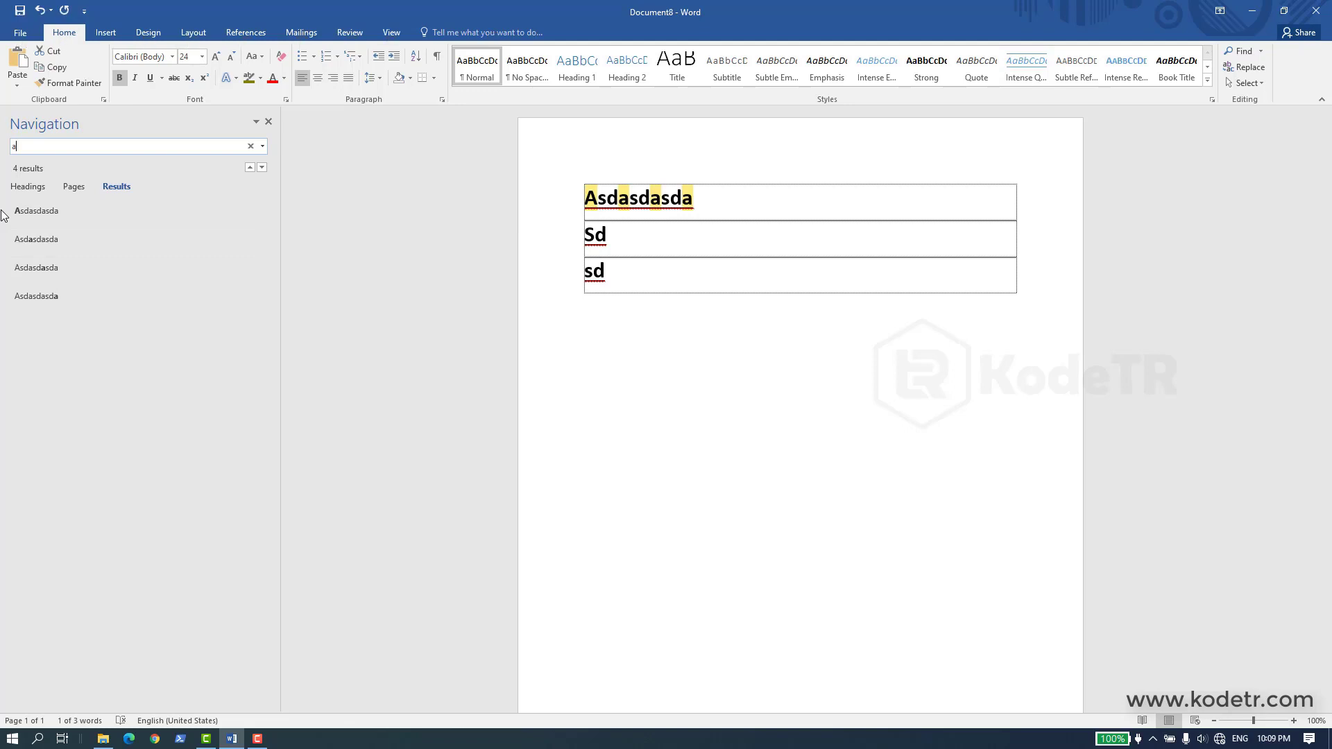
{"action": "left_click", "coordinate": [268, 122]}
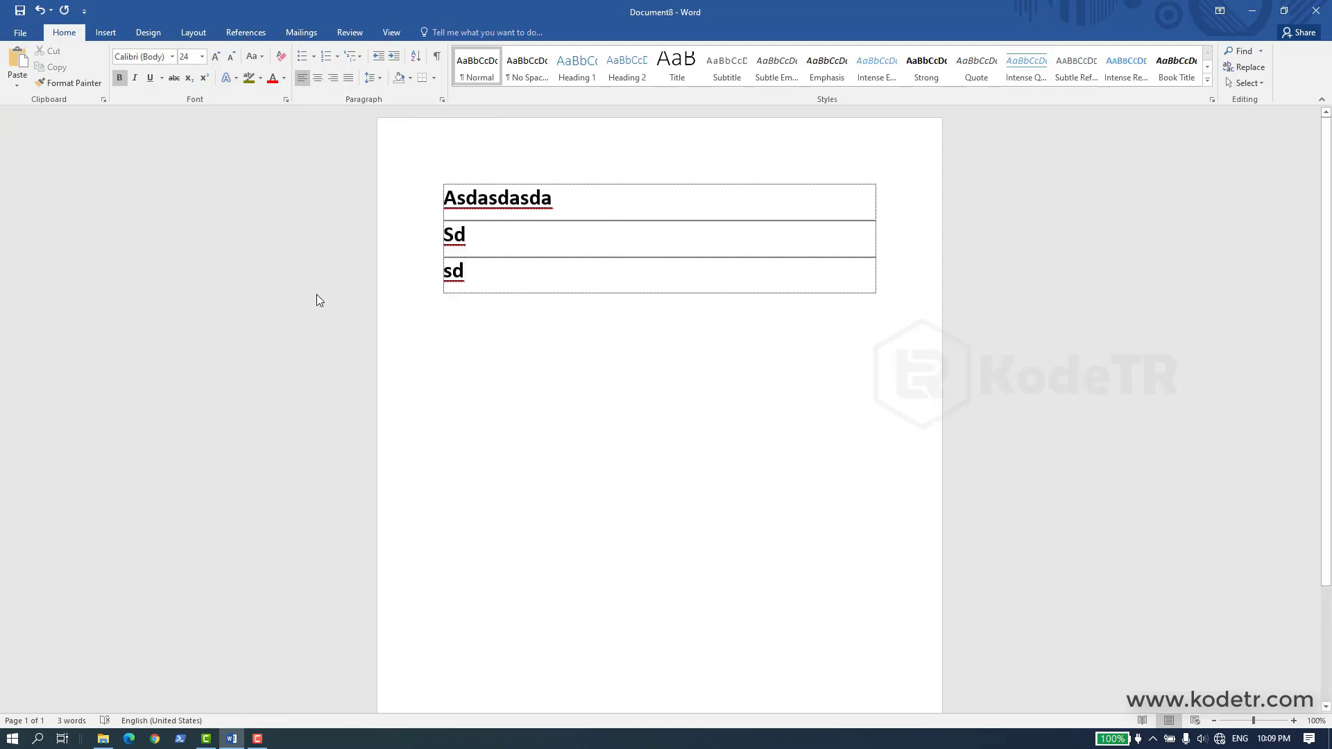
{"action": "key", "text": "shift+F4"}
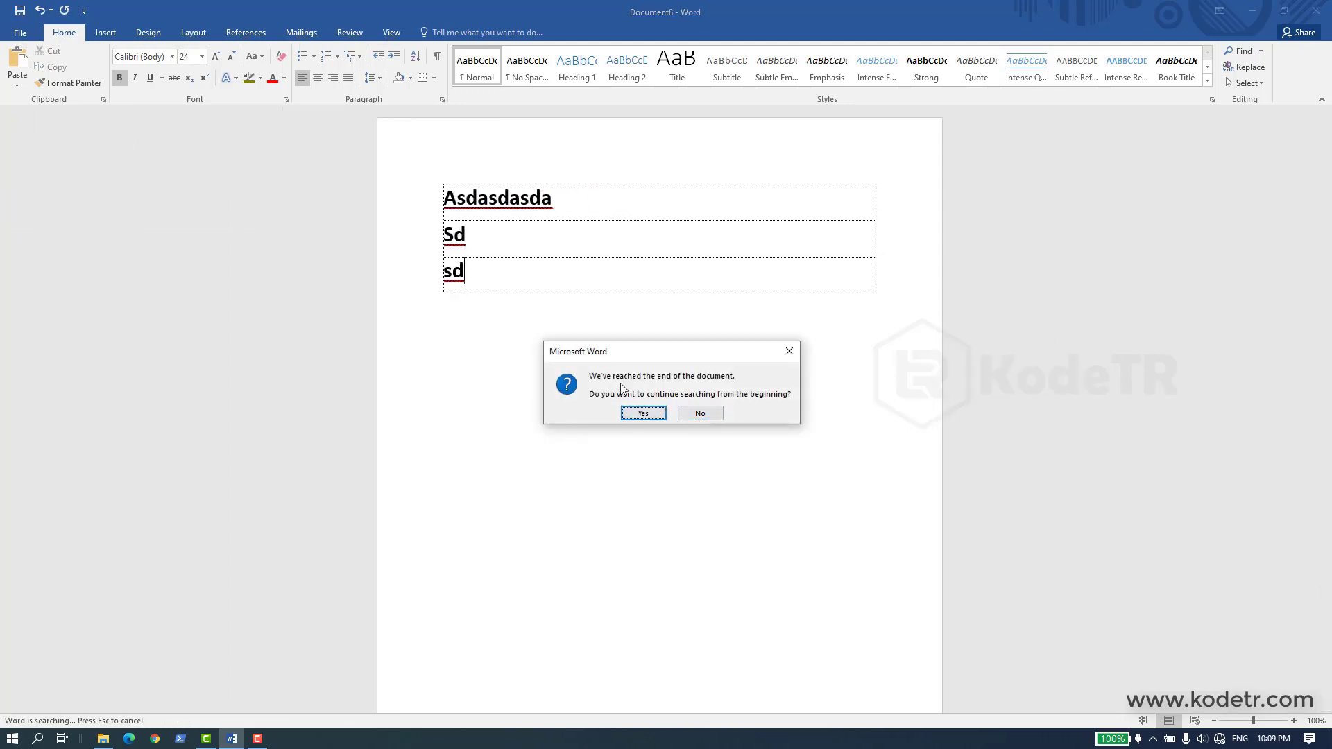
{"action": "left_click", "coordinate": [644, 414]}
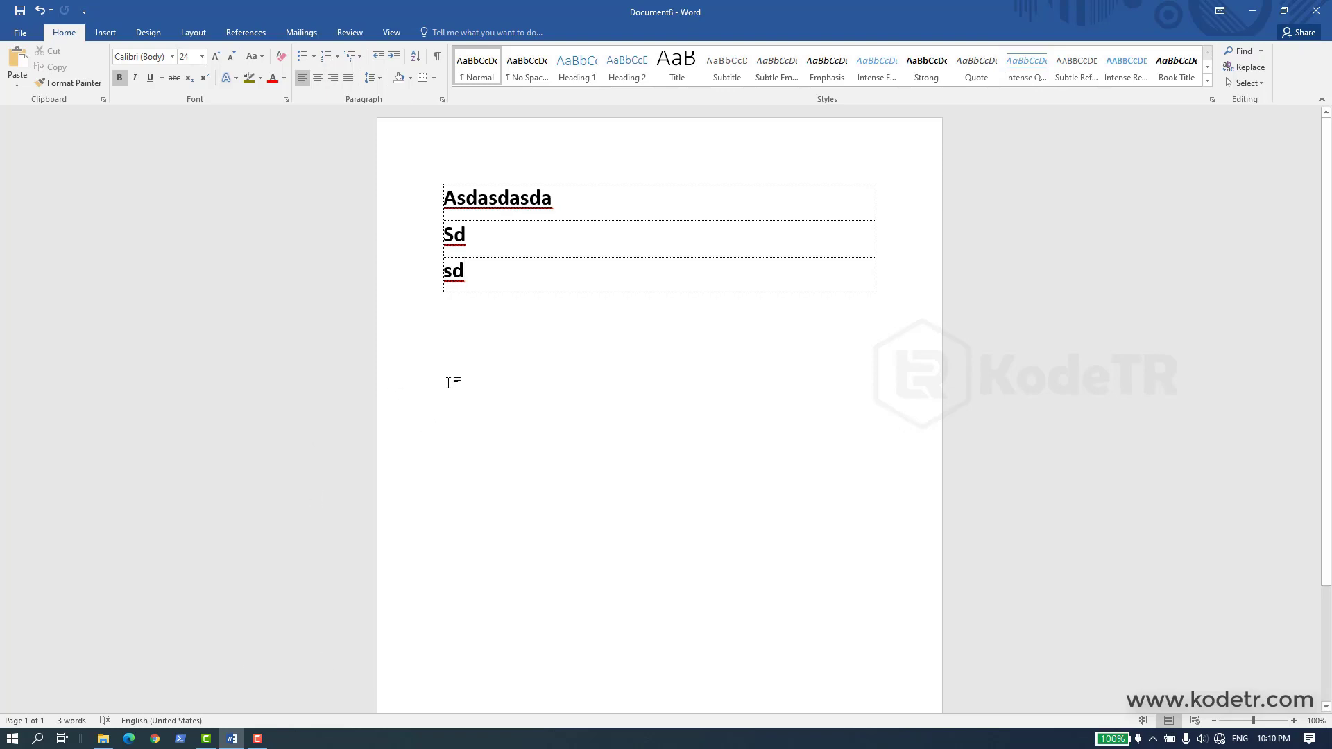
Step: Delete all three lines of text and close the document without saving it
{"action": "left_click_drag", "start_coordinate": [511, 289], "coordinate": [389, 202]}
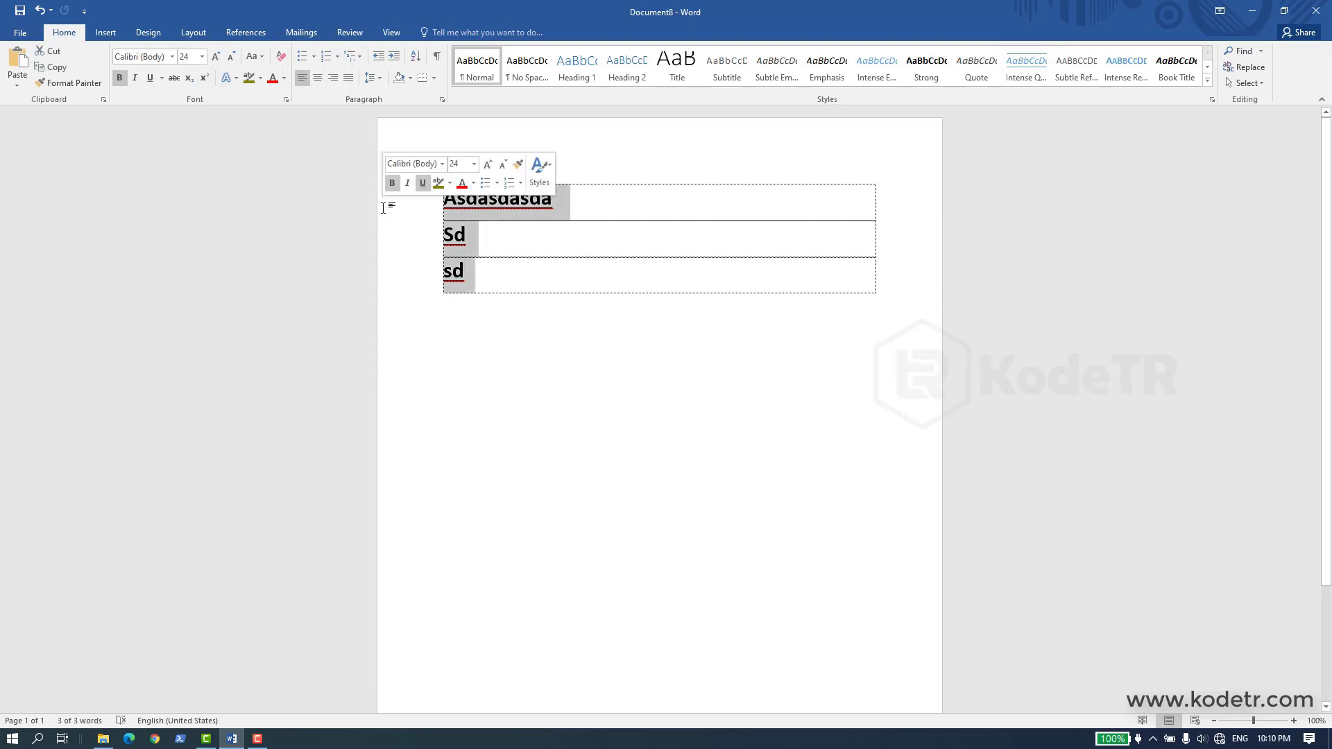
{"action": "key", "text": "Delete"}
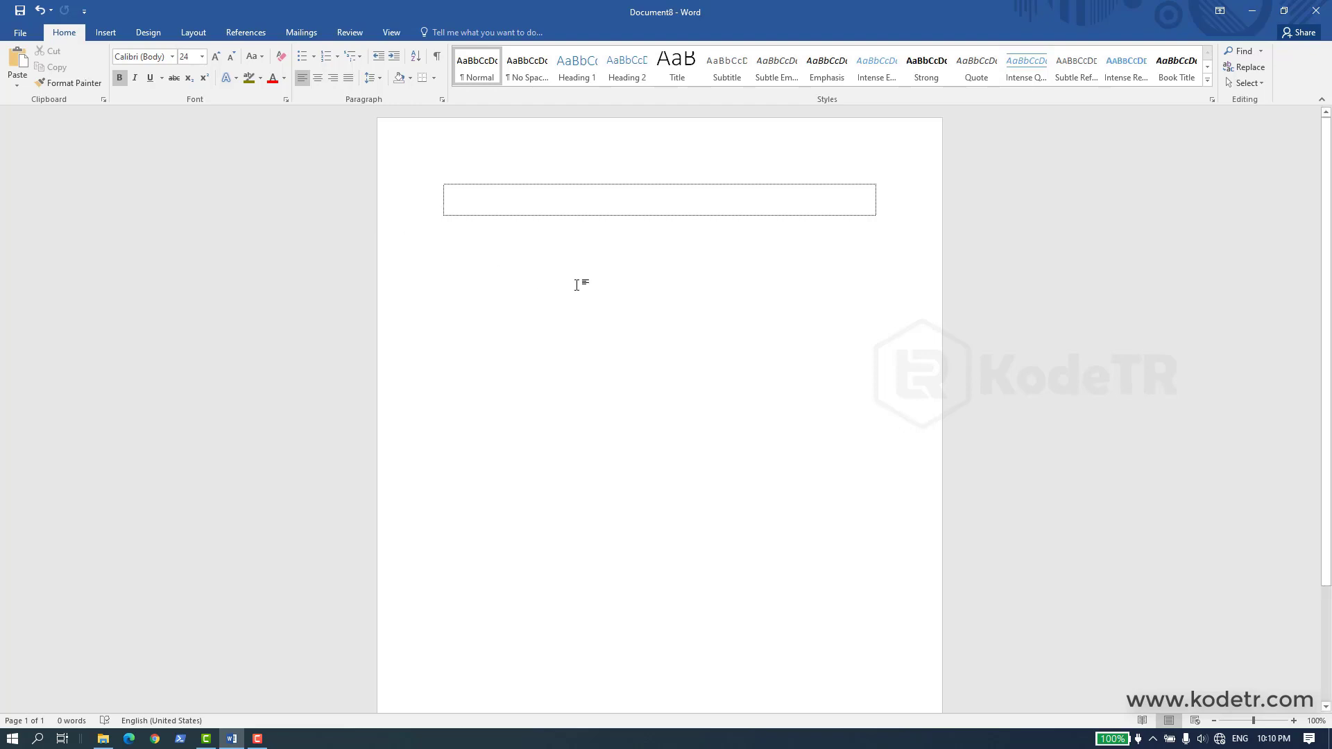
{"action": "left_click", "coordinate": [1316, 10]}
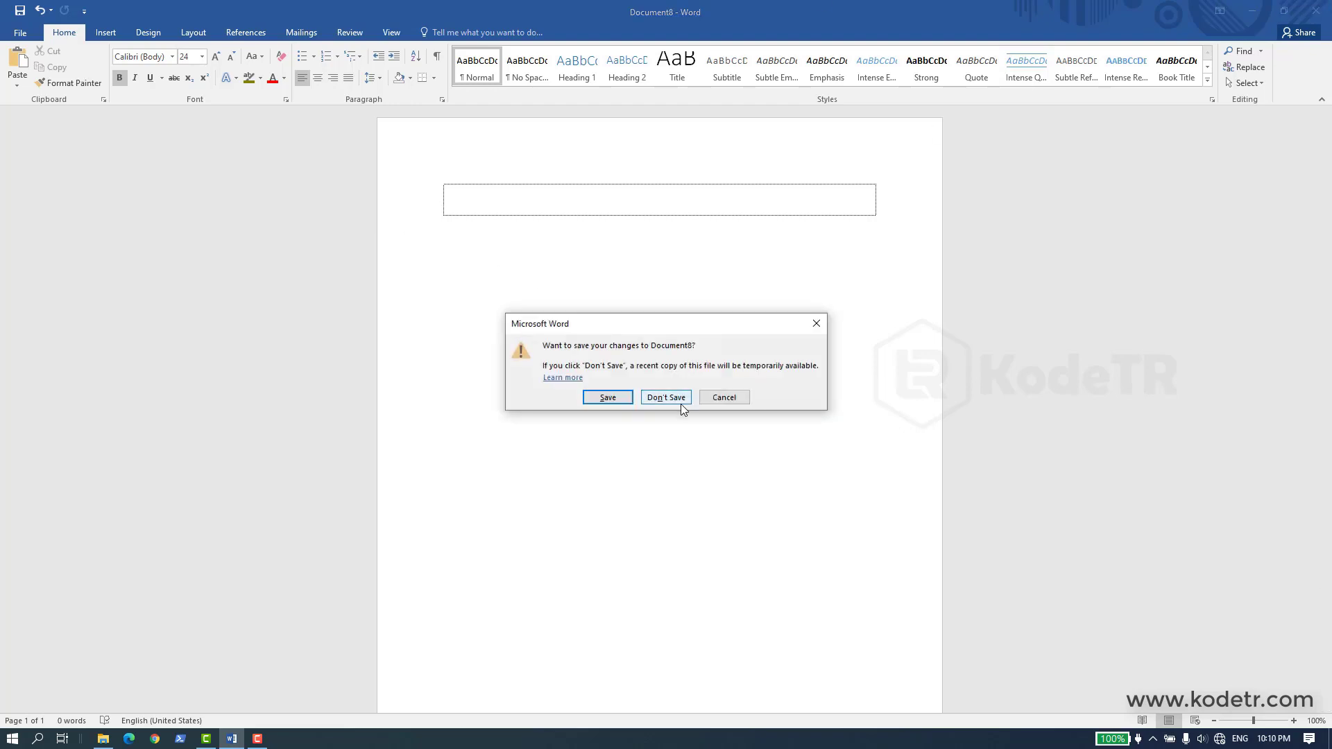
{"action": "left_click", "coordinate": [681, 403]}
Step: Relaunch Word 2016 from the desktop and create a blank document
{"action": "key", "text": "super+d"}
{"action": "double_click", "coordinate": [131, 316]}
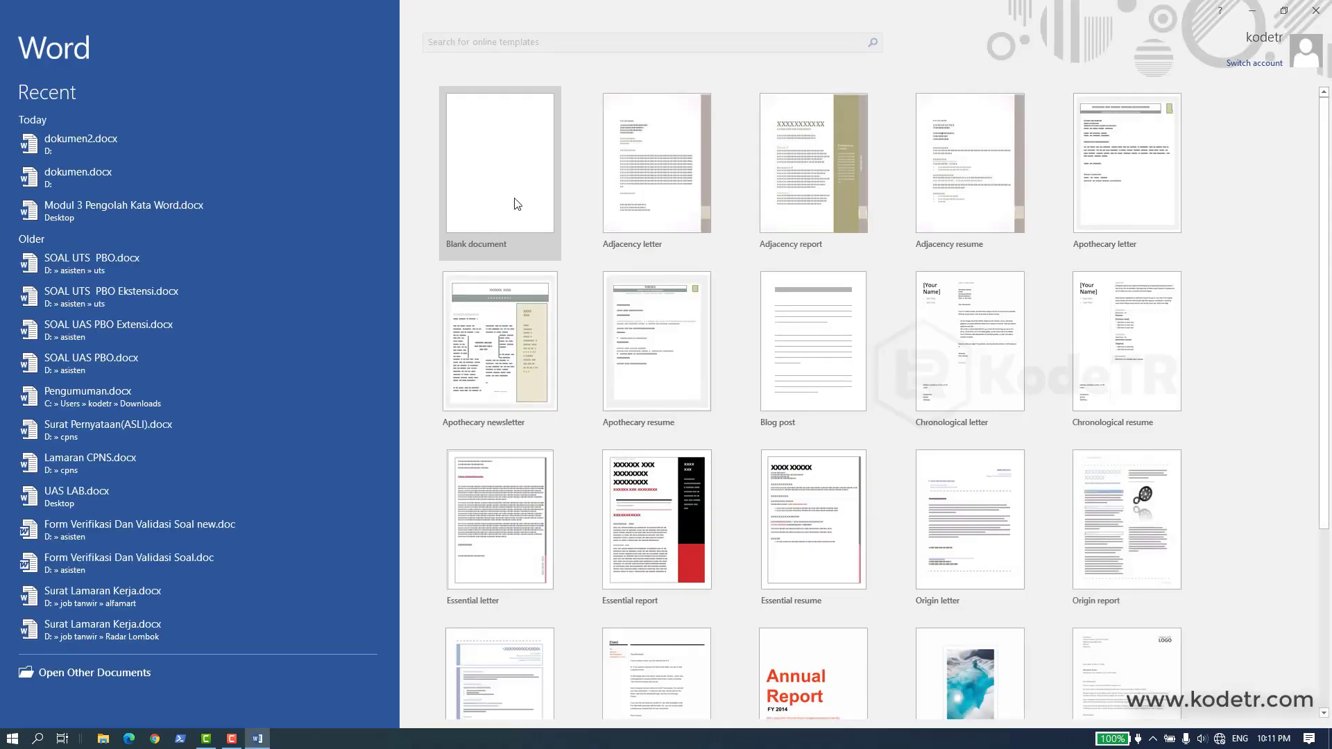
{"action": "left_click", "coordinate": [511, 208]}
Step: Create several additional blank documents and close them again, keeping only the first blank document open
{"action": "left_click", "coordinate": [26, 36]}
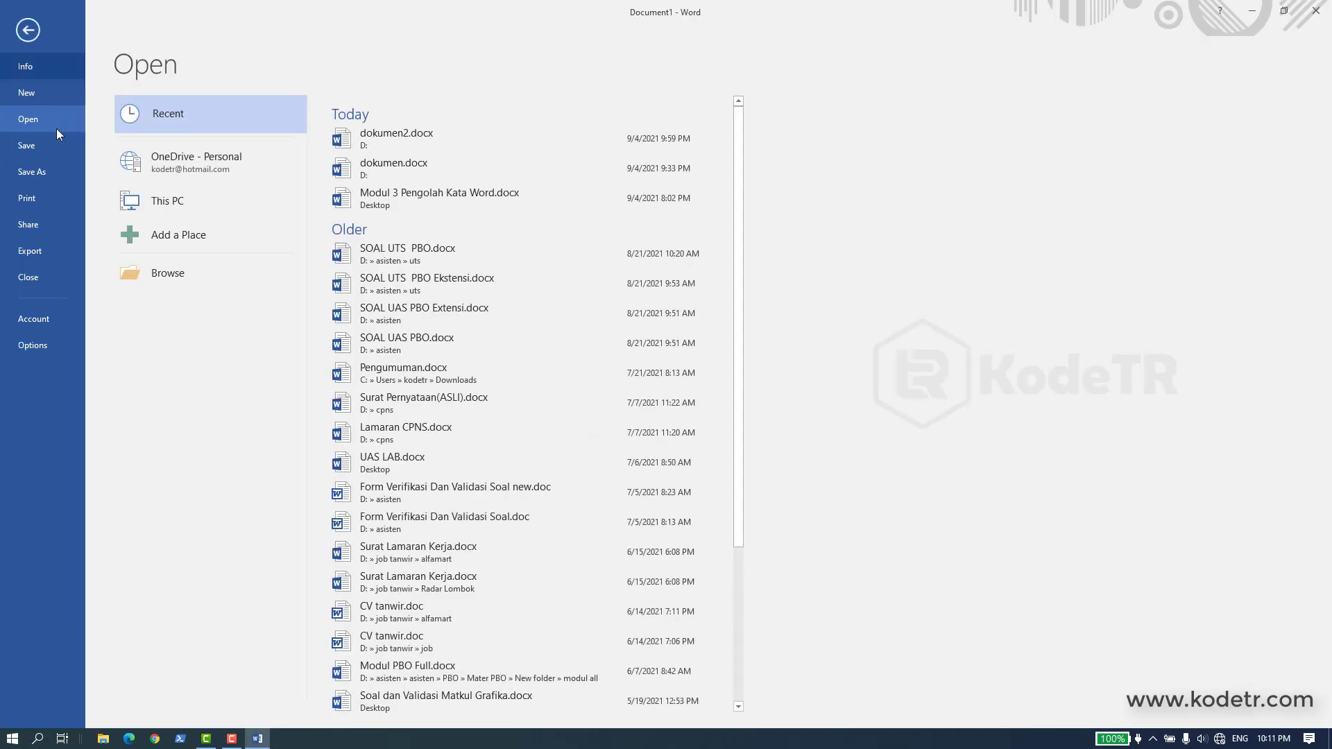
{"action": "left_click", "coordinate": [35, 90]}
{"action": "left_click", "coordinate": [152, 222]}
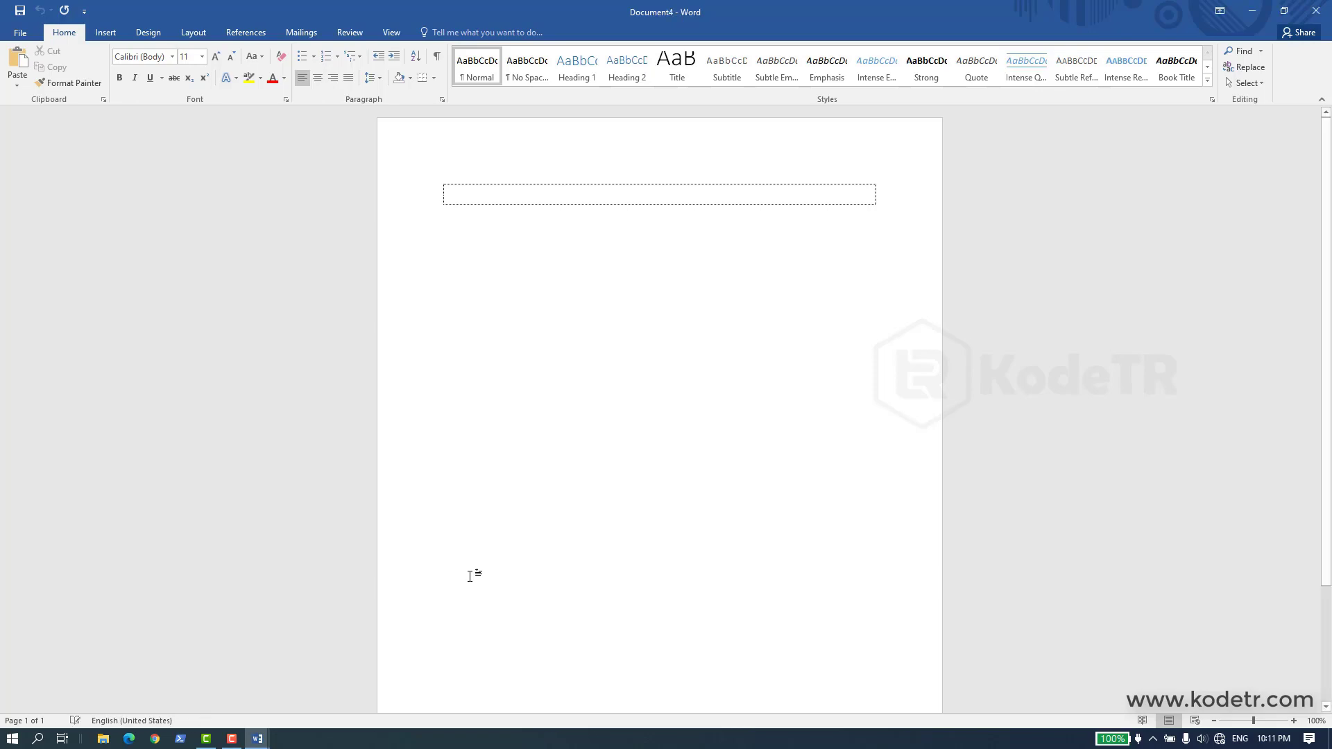
{"action": "key", "text": "ctrl+n"}
{"action": "left_click", "coordinate": [254, 741]}
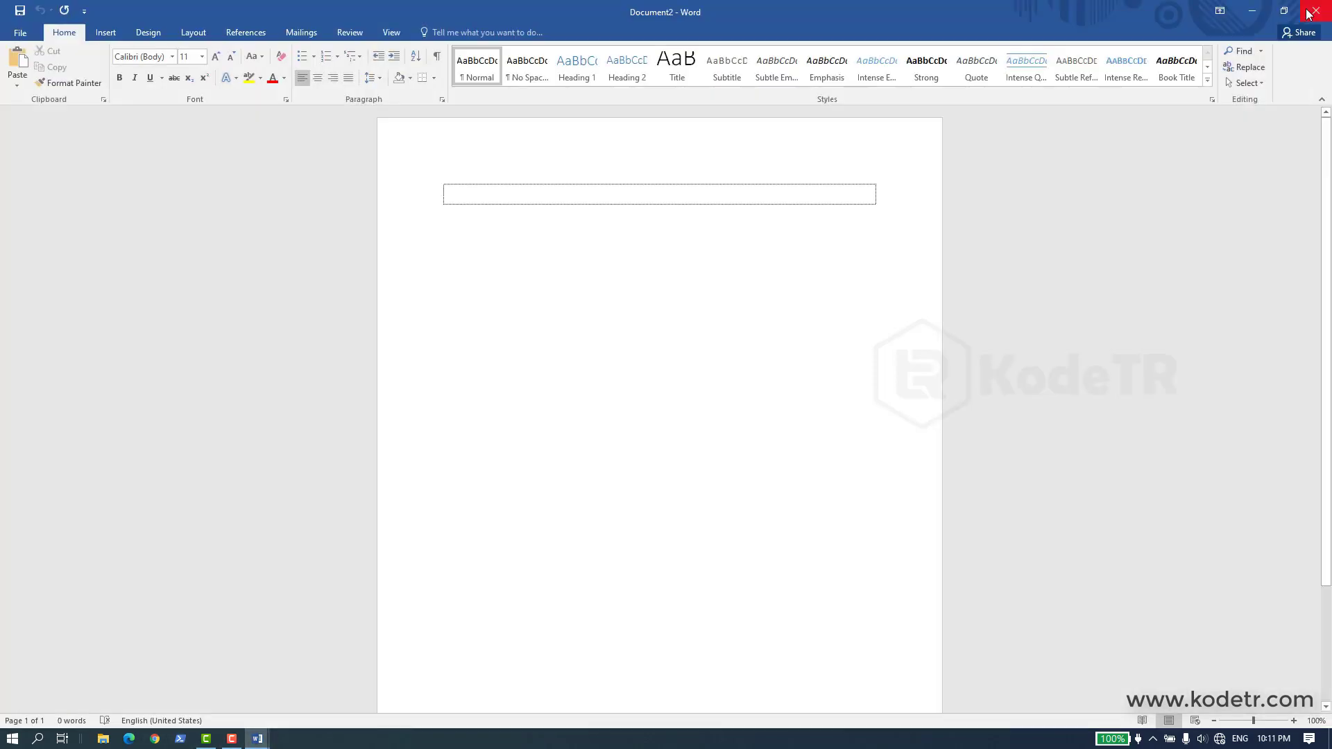
{"action": "left_click", "coordinate": [251, 746]}
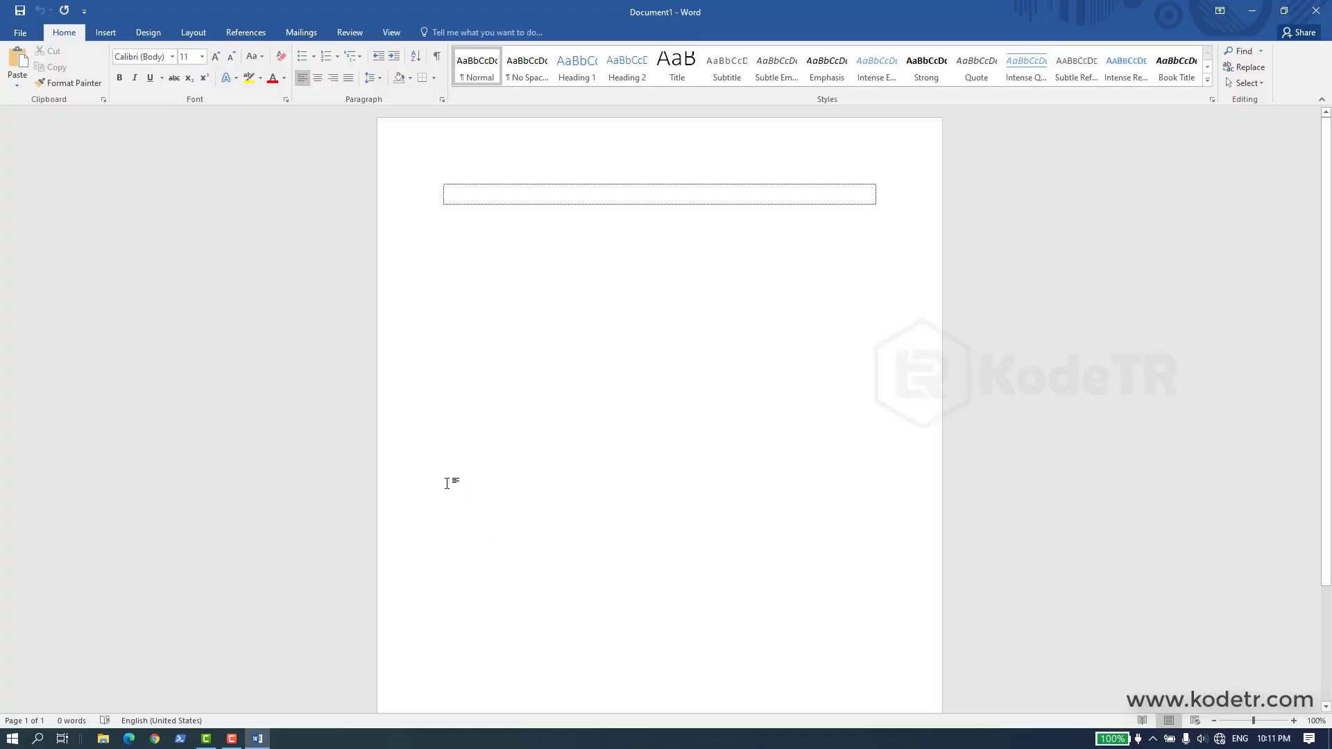
{"action": "mouse_move", "coordinate": [256, 739]}
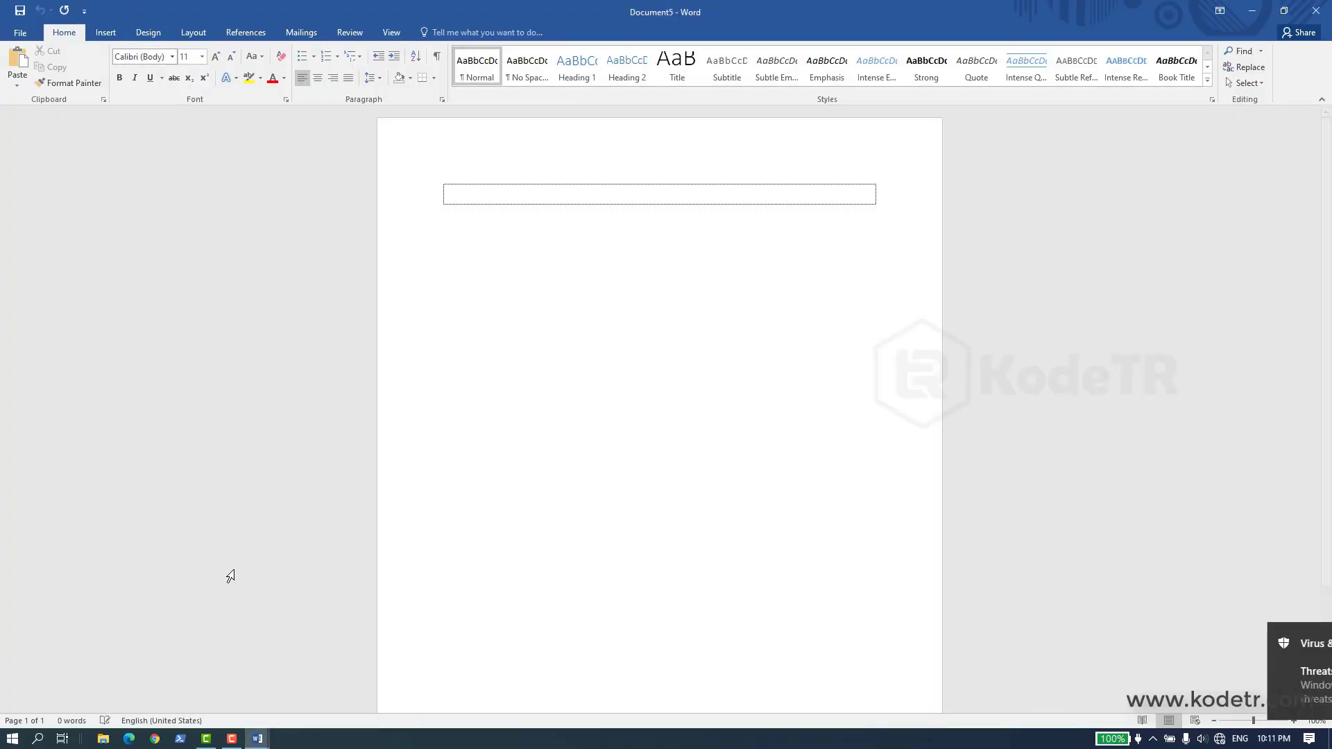
{"action": "left_click", "coordinate": [205, 644]}
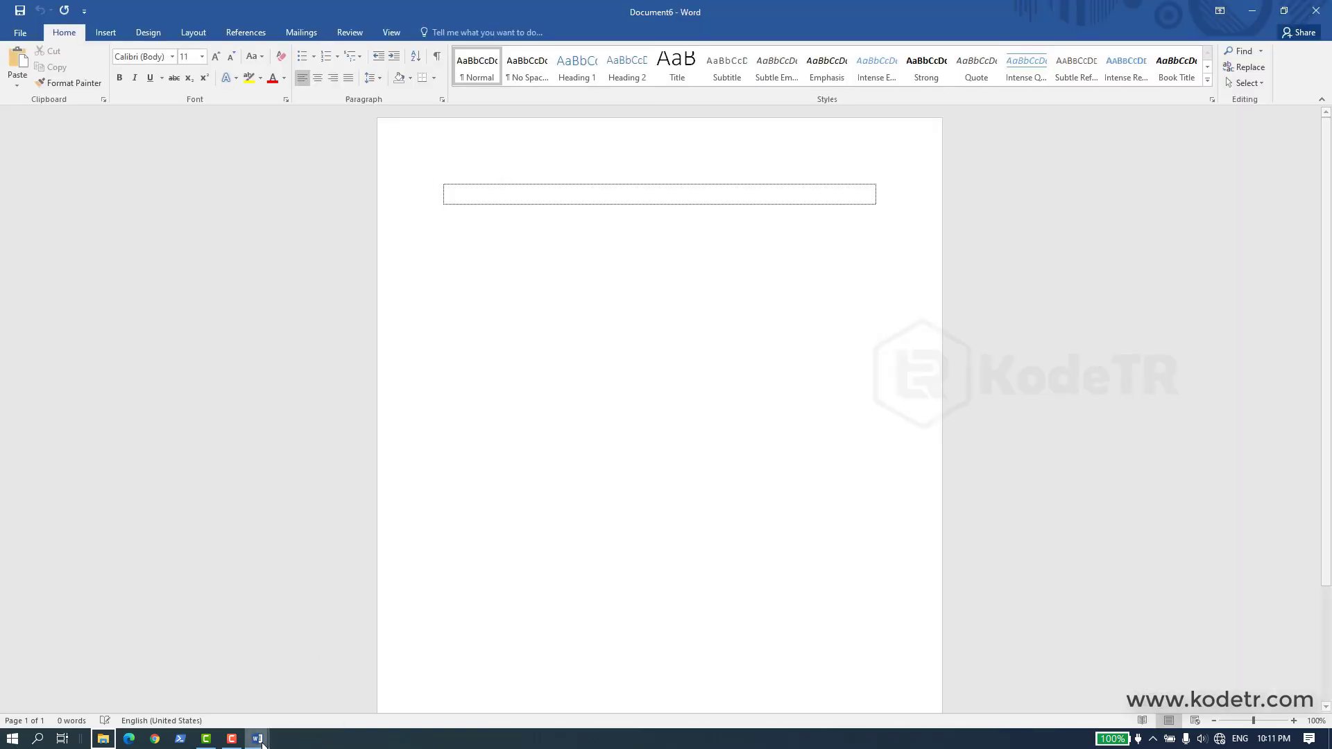
{"action": "mouse_move", "coordinate": [257, 737]}
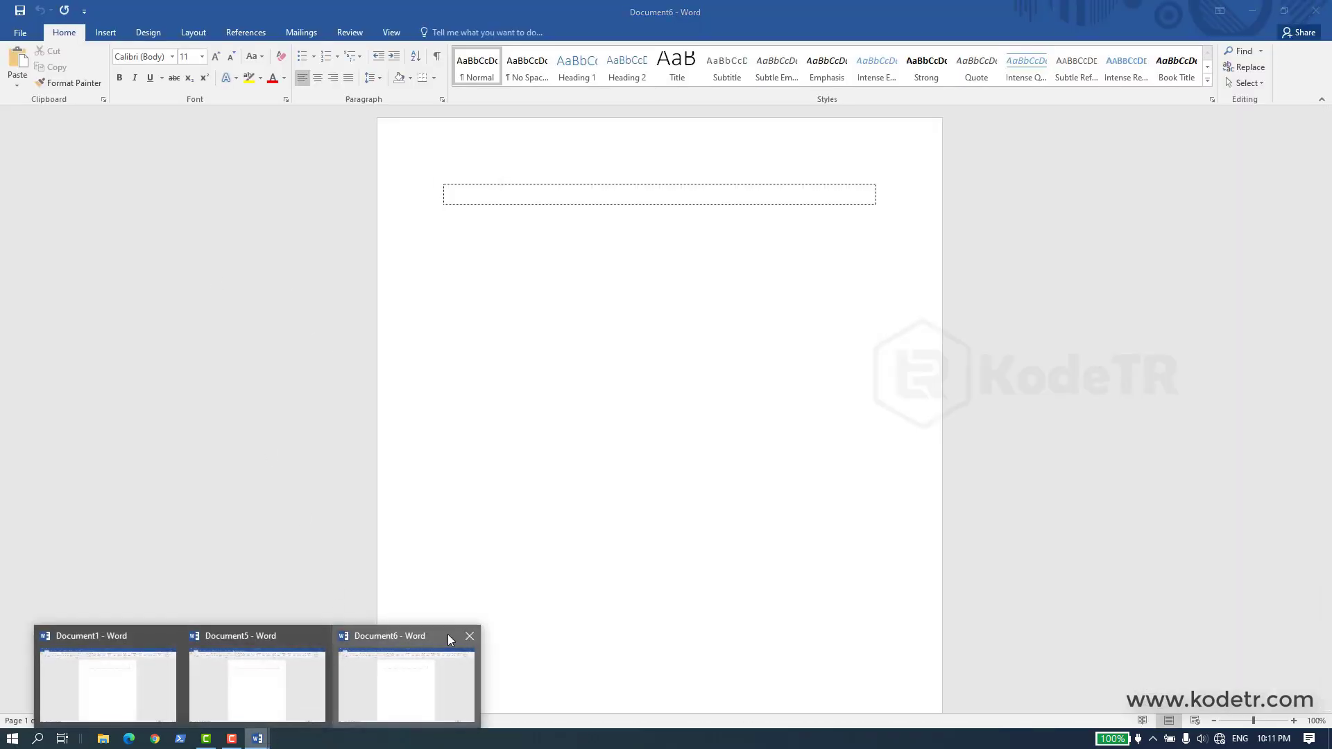
{"action": "left_click", "coordinate": [393, 636]}
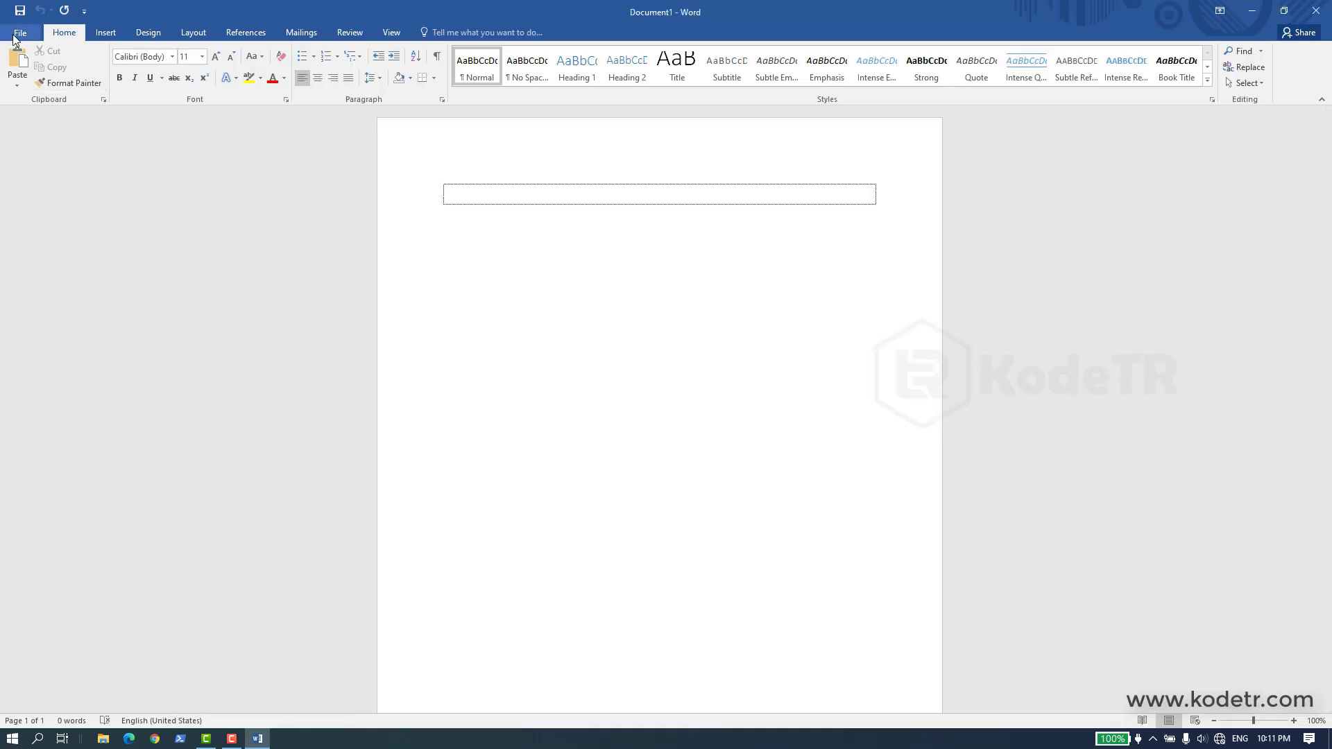
Step: Create two more blank documents, closing each one to return to the first blank document
{"action": "left_click", "coordinate": [20, 33]}
{"action": "left_click", "coordinate": [36, 94]}
{"action": "left_click", "coordinate": [169, 202]}
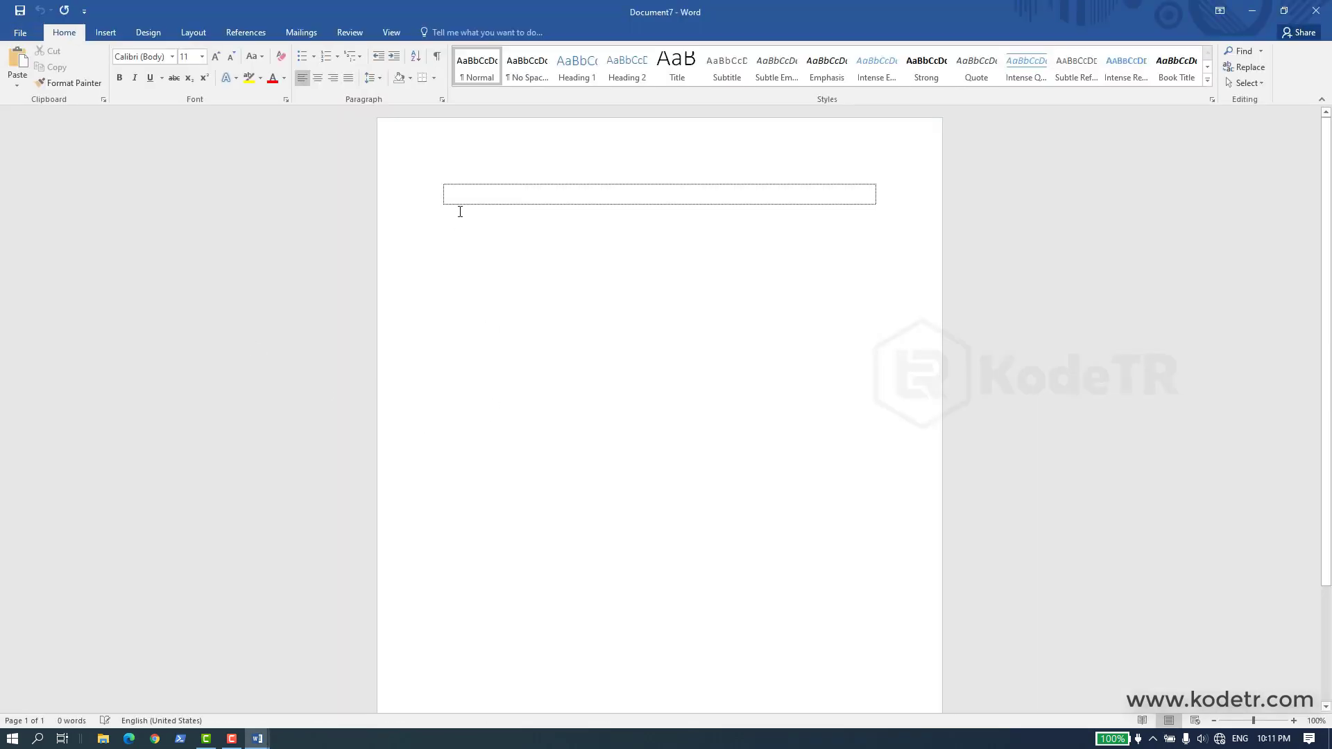
{"action": "mouse_move", "coordinate": [269, 739]}
{"action": "left_click", "coordinate": [390, 634]}
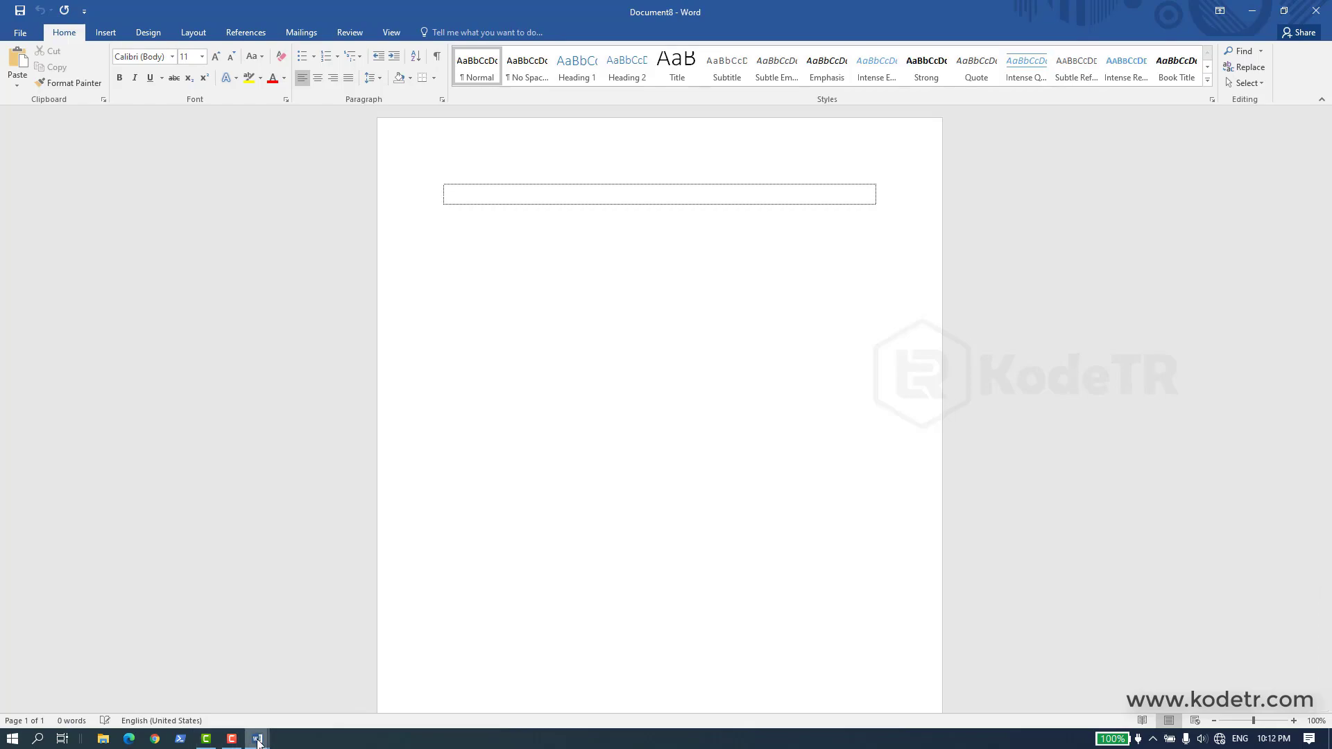
{"action": "key", "text": "ctrl+n"}
{"action": "mouse_move", "coordinate": [258, 738]}
{"action": "left_click", "coordinate": [397, 636]}
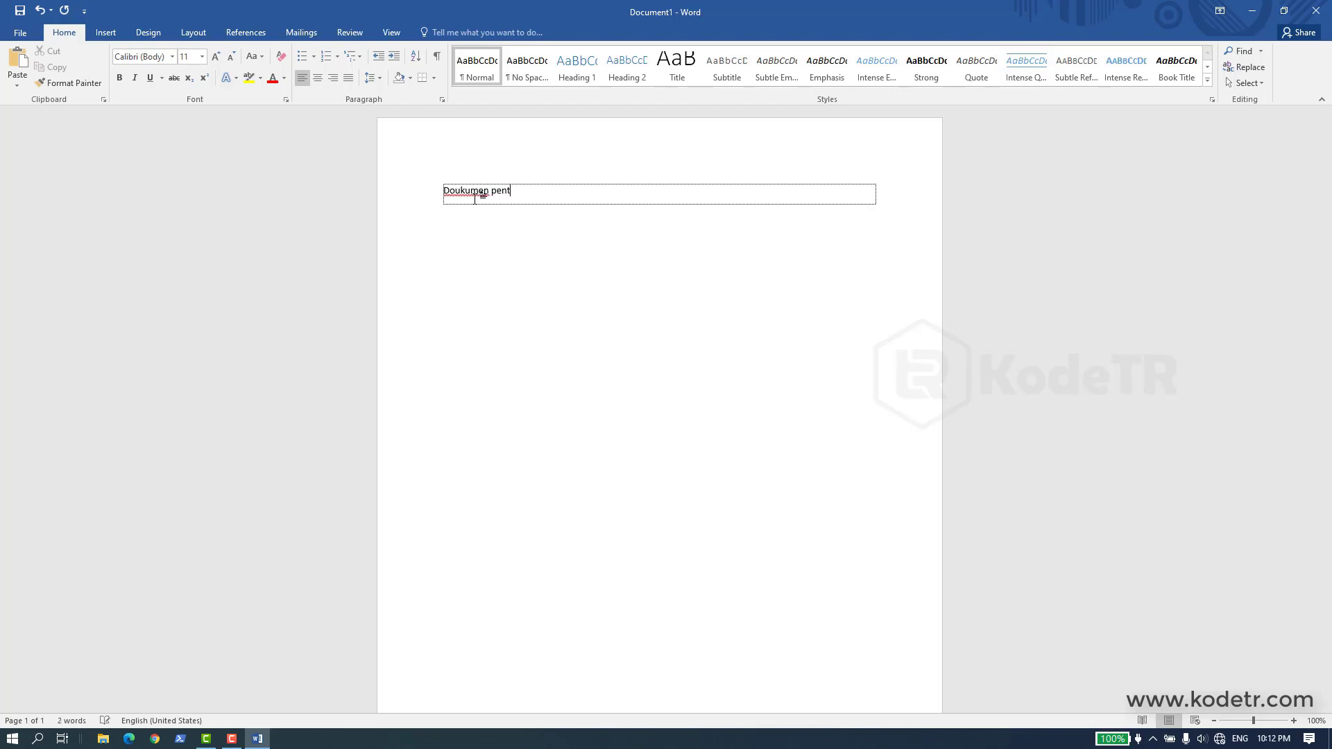
Step: Make the first line read "Dokumen penting", removing the extra "u" from its first word
{"action": "left_click_drag", "start_coordinate": [541, 185], "coordinate": [431, 205]}
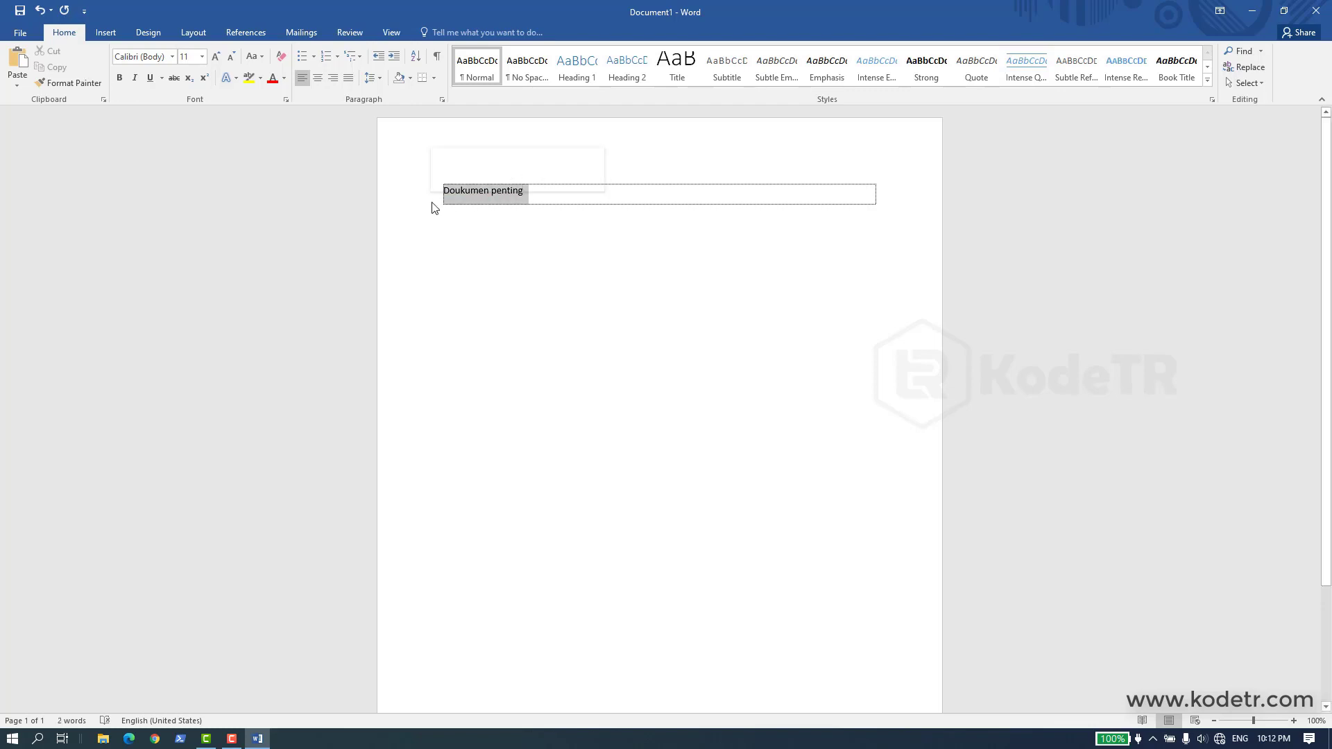
{"action": "left_click", "coordinate": [464, 189]}
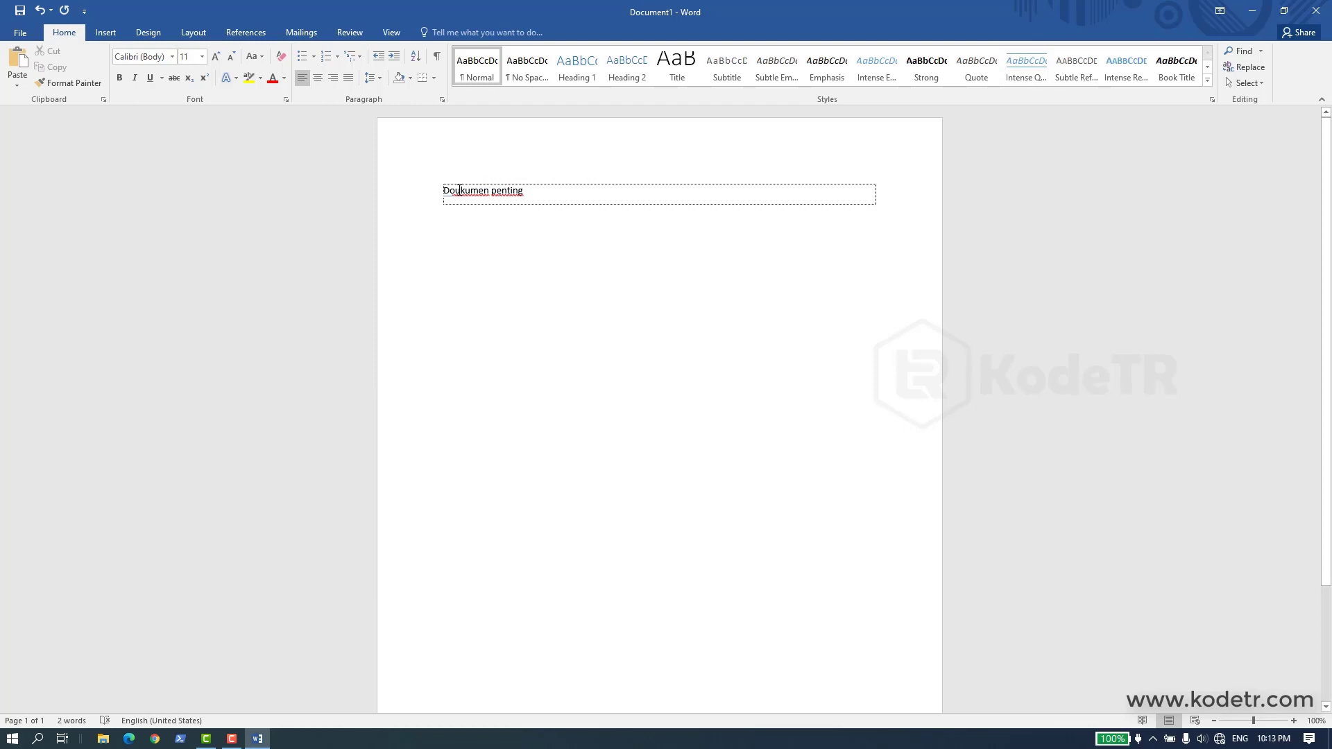
{"action": "key", "text": "BackSpace"}
Step: Set the "Dokumen penting" line to font size 26 and make it bold
{"action": "left_click_drag", "start_coordinate": [526, 192], "coordinate": [441, 194]}
{"action": "left_click", "coordinate": [202, 57]}
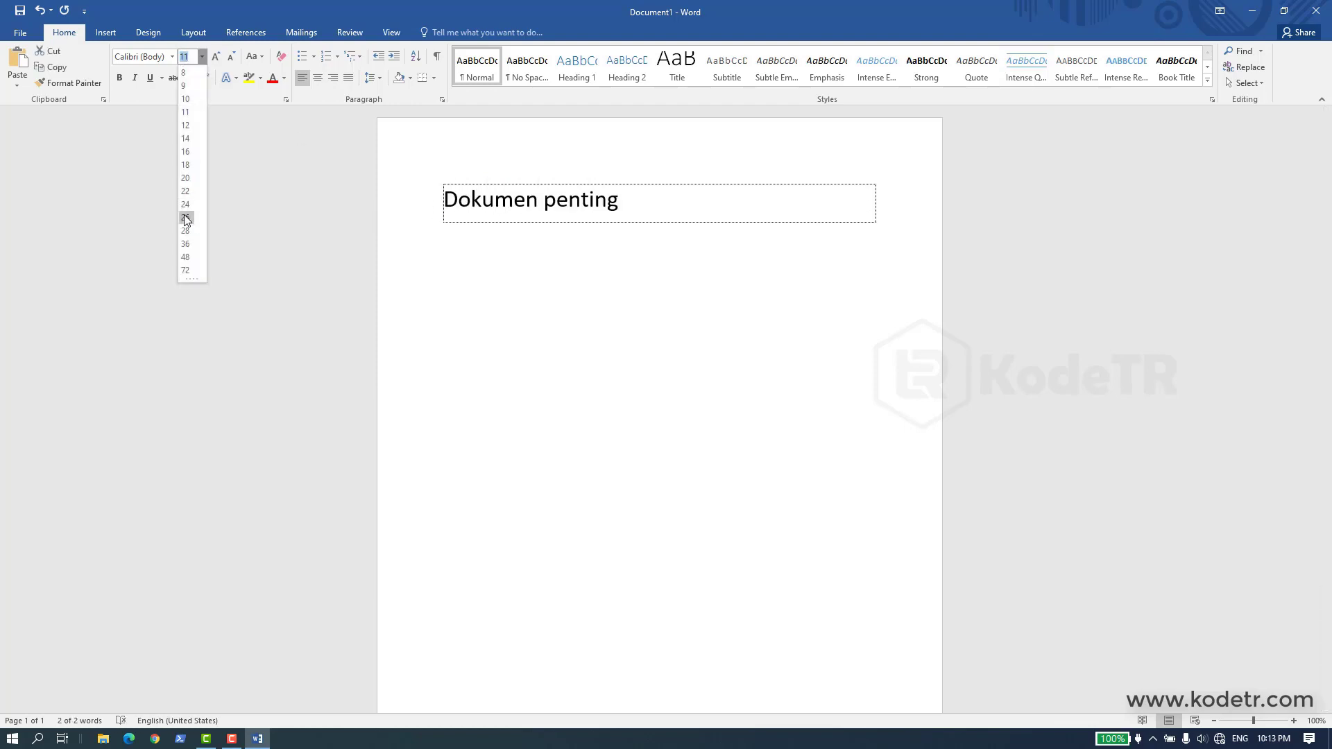
{"action": "left_click", "coordinate": [185, 220]}
{"action": "left_click", "coordinate": [687, 152]}
{"action": "left_click", "coordinate": [419, 208]}
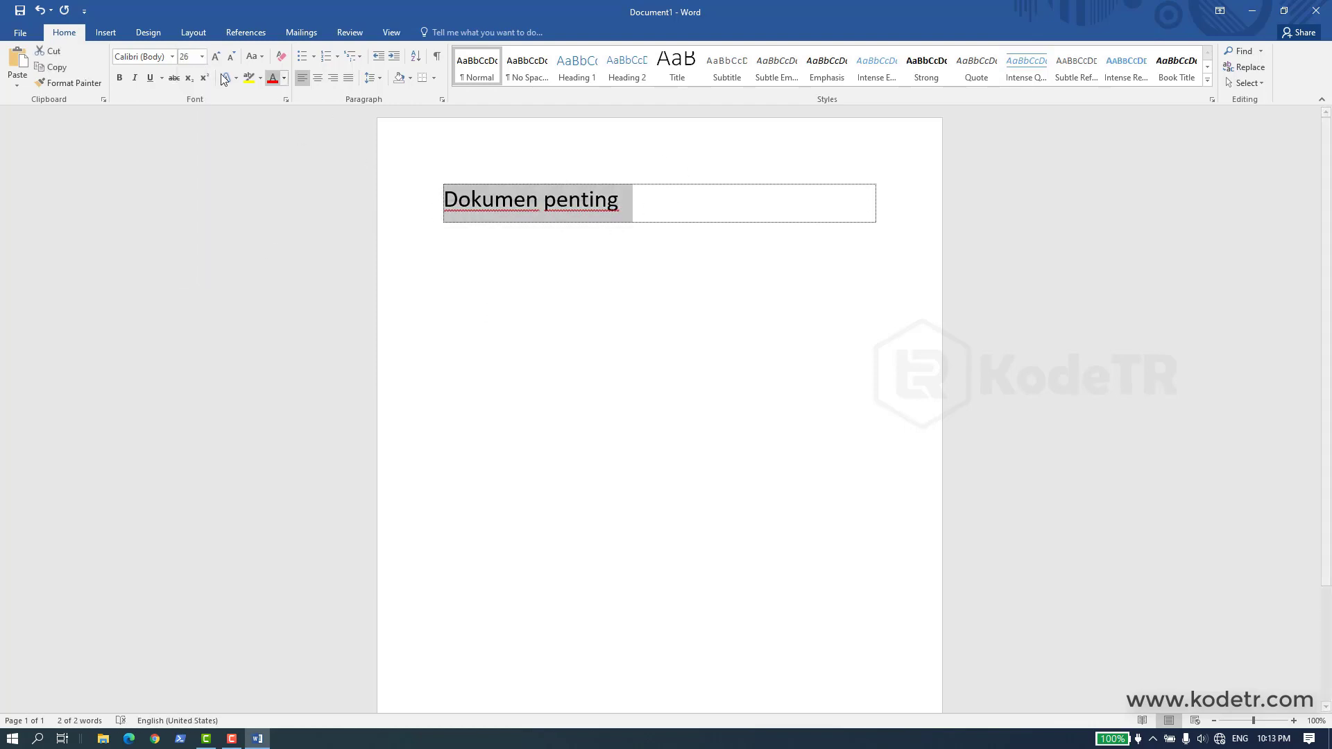
{"action": "key", "text": "ctrl+b"}
{"action": "left_click", "coordinate": [623, 235]}
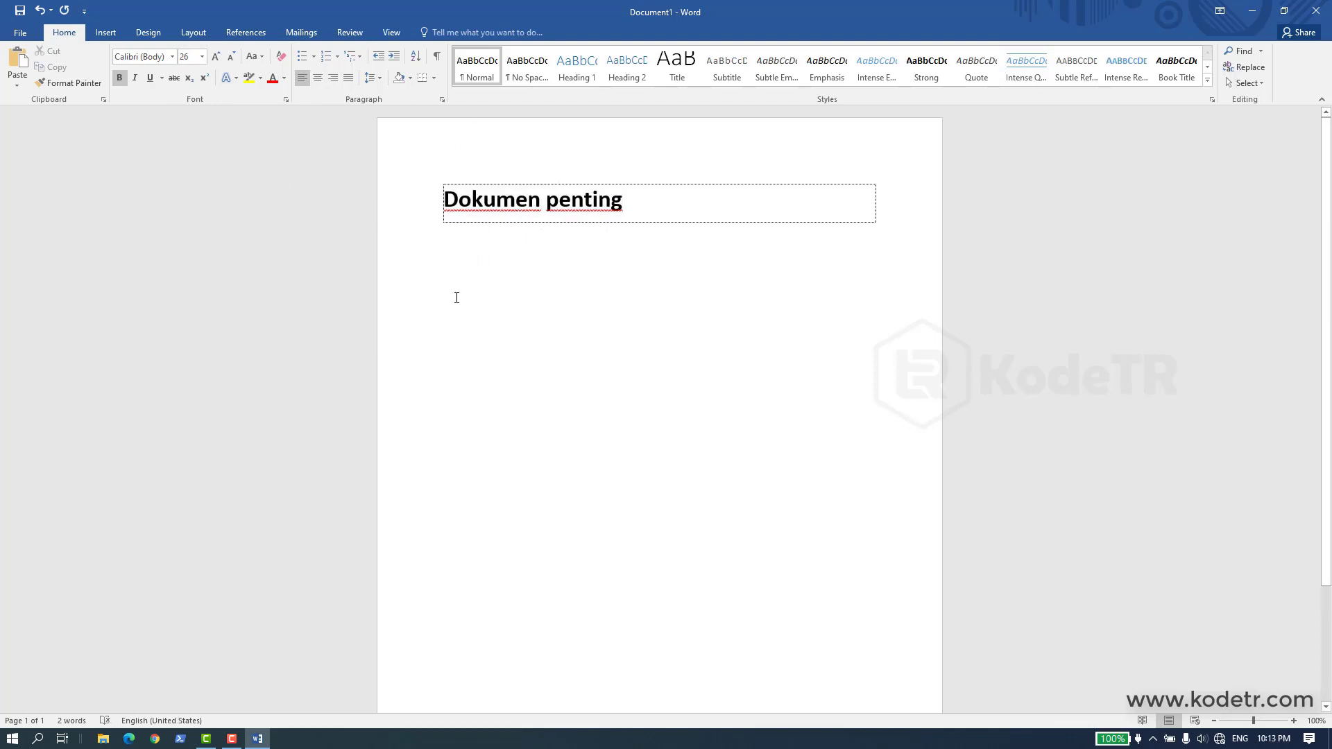
Step: Save the document on drive D: as "Dokumen penting.docx" in Word Document format
{"action": "left_click", "coordinate": [20, 33]}
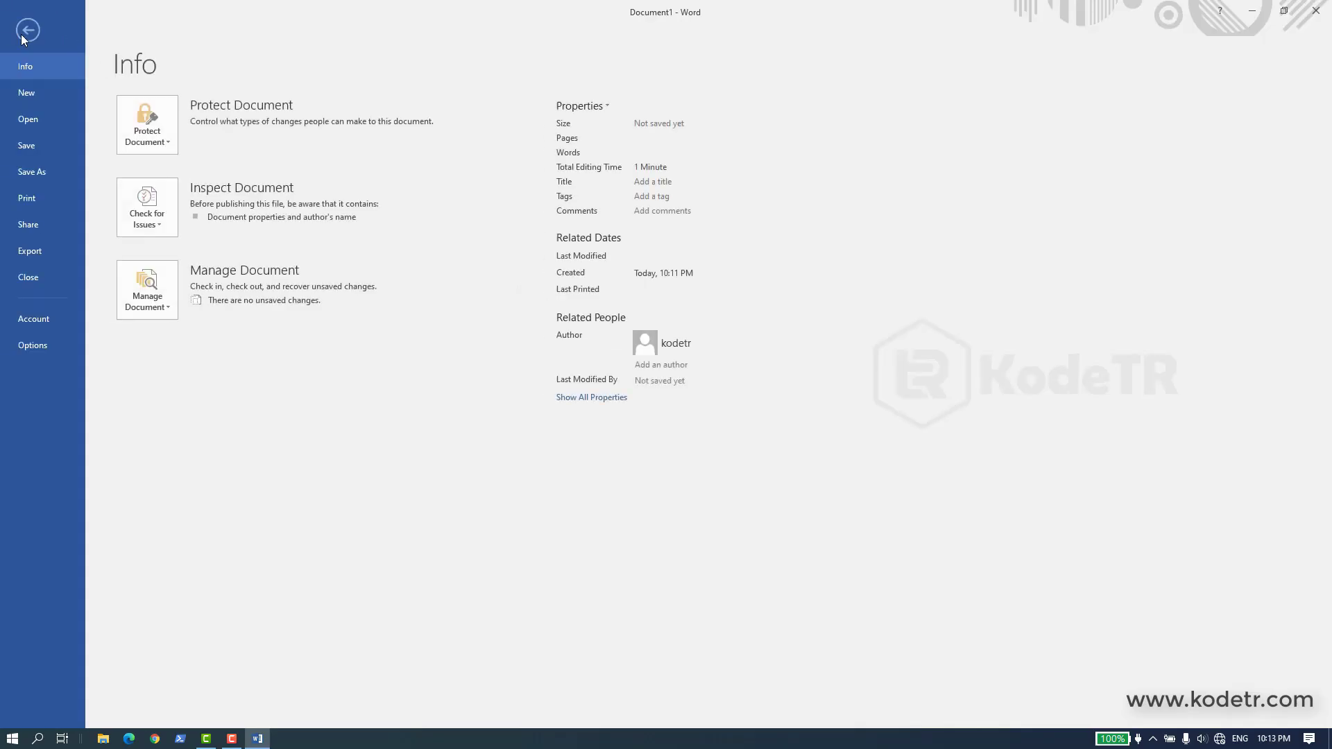
{"action": "left_click", "coordinate": [33, 148]}
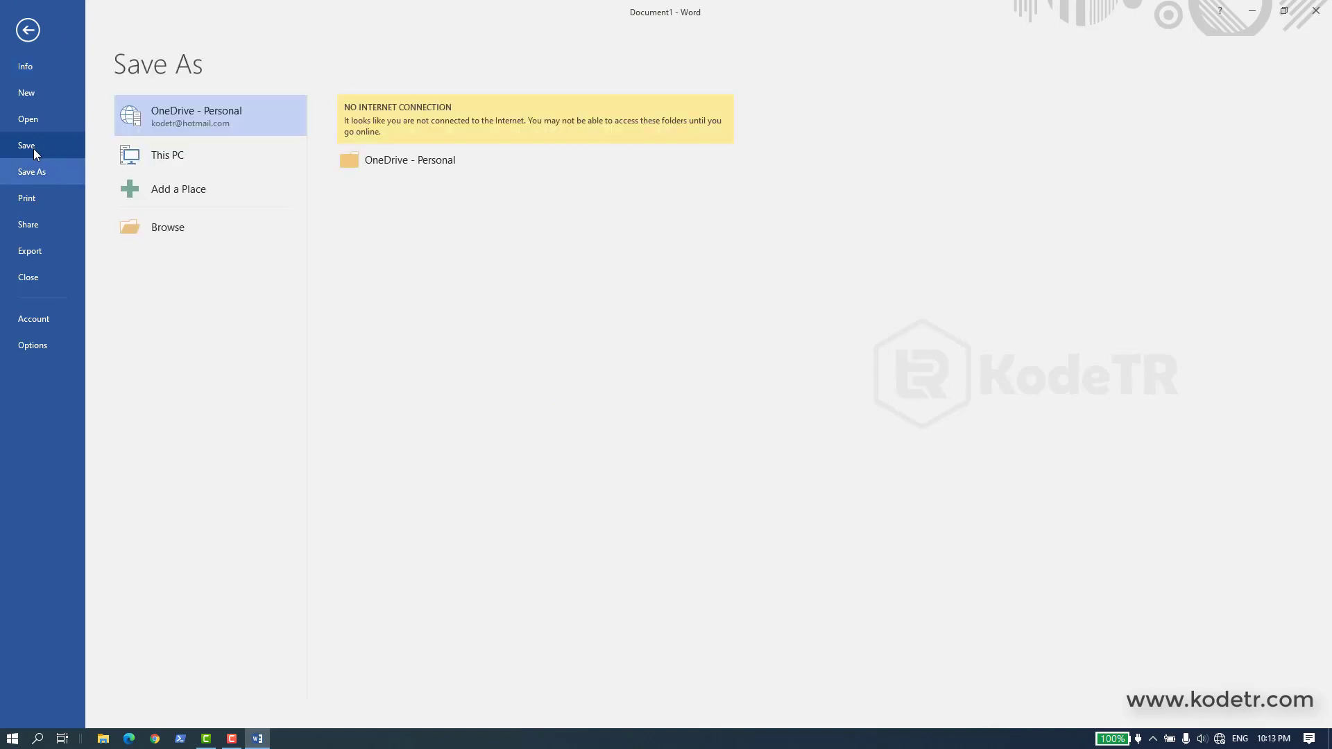
{"action": "left_click", "coordinate": [148, 229]}
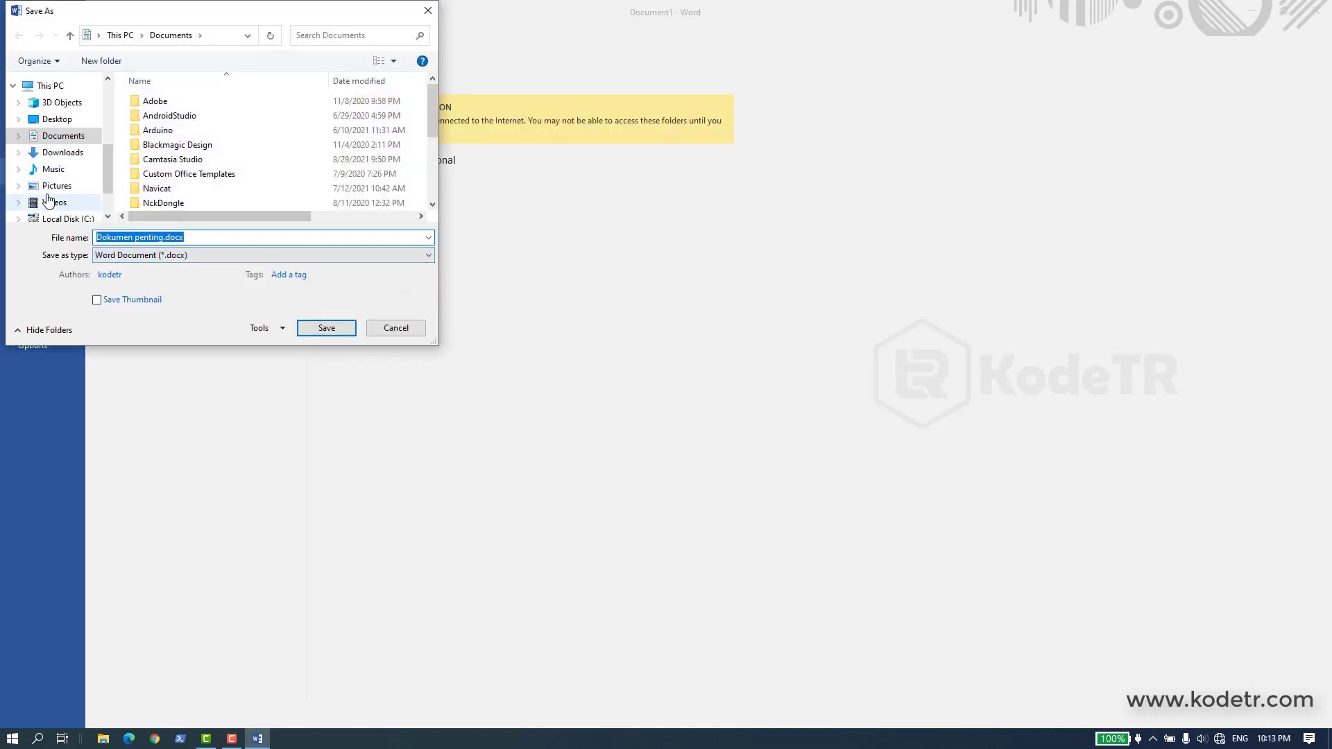
{"action": "scroll", "coordinate": [53, 134], "scroll_direction": "down", "scroll_amount": 2}
{"action": "left_click", "coordinate": [66, 185]}
{"action": "scroll", "coordinate": [270, 208], "scroll_direction": "down", "scroll_amount": 5}
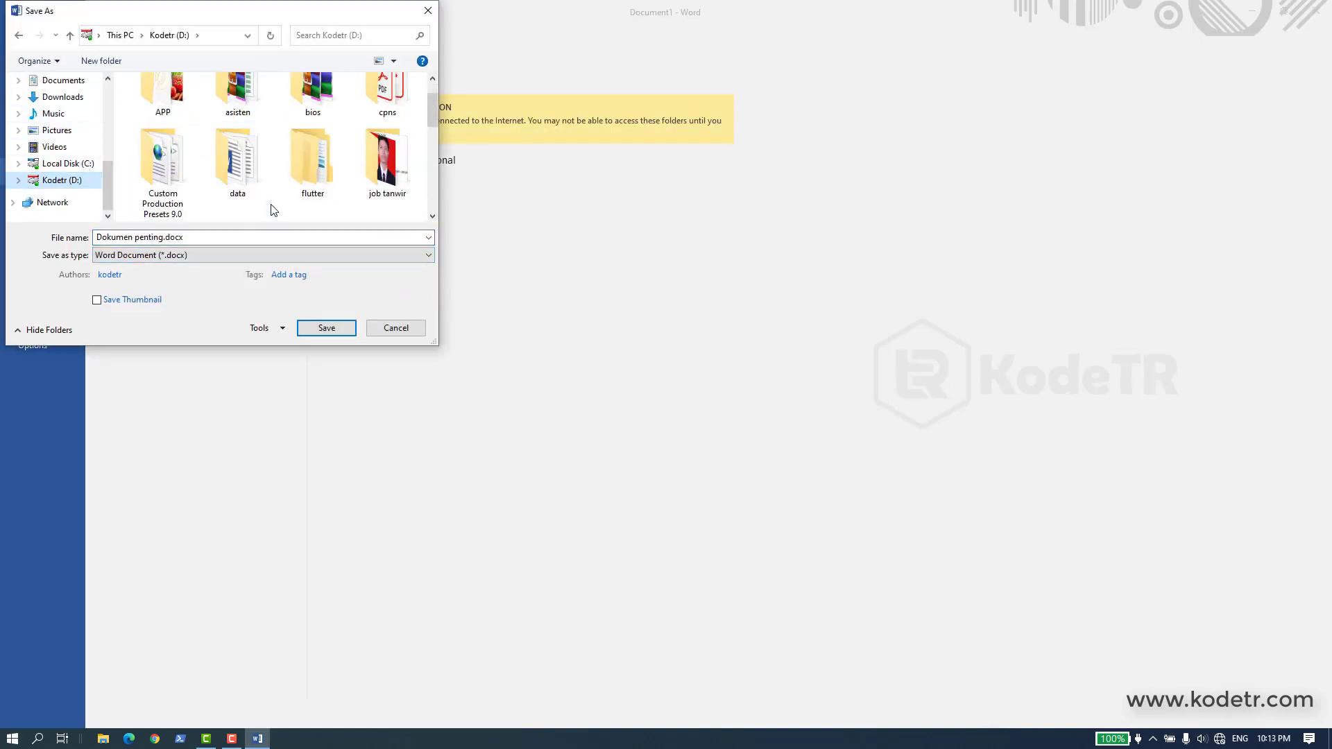
{"action": "left_click", "coordinate": [160, 239]}
{"action": "left_click_drag", "start_coordinate": [164, 239], "coordinate": [123, 239]}
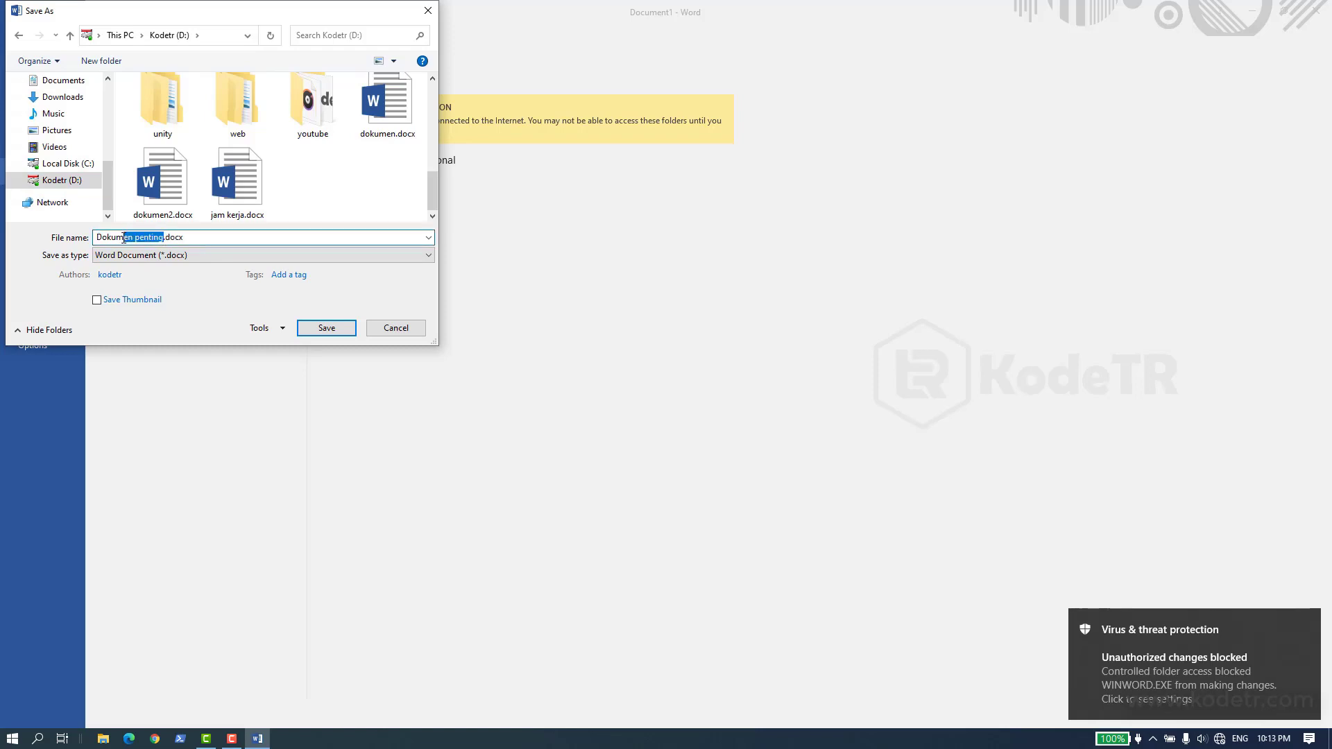
{"action": "left_click", "coordinate": [188, 239]}
{"action": "left_click", "coordinate": [323, 329]}
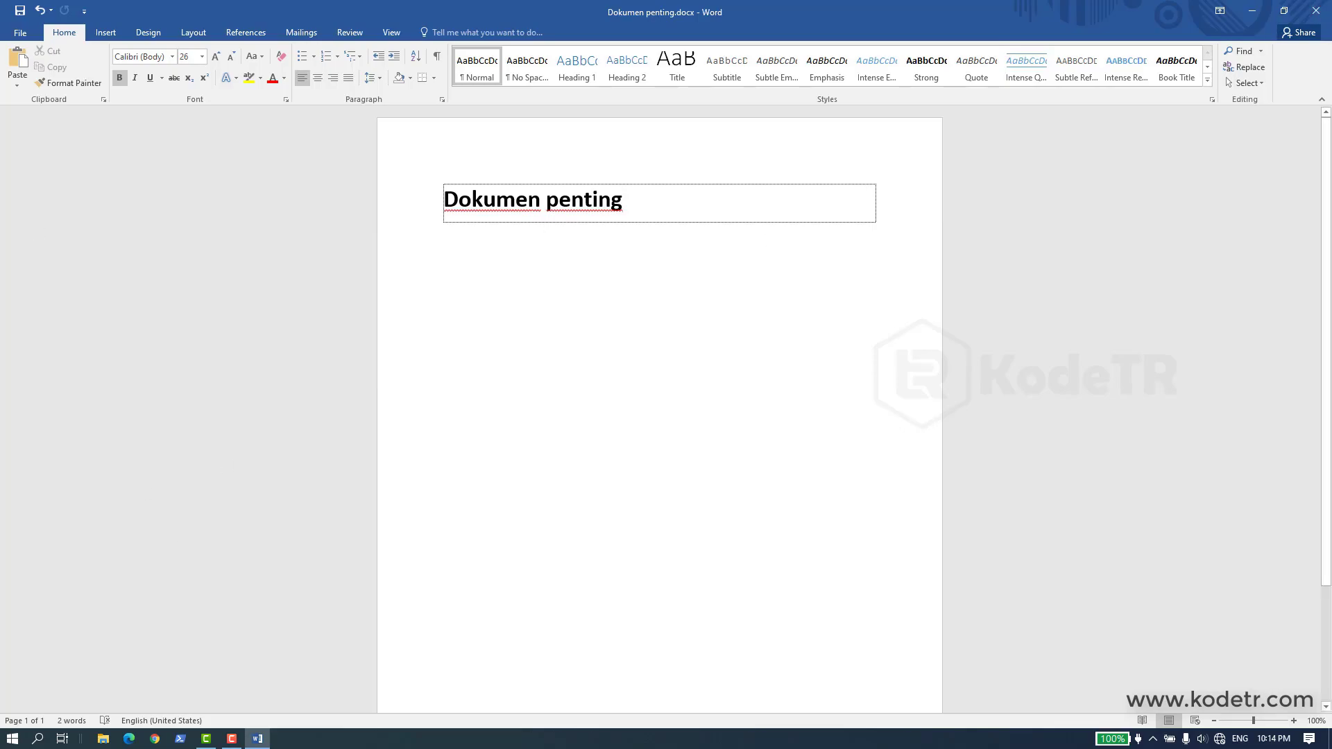
Step: Close the saved document and open a File Explorer window
{"action": "left_click", "coordinate": [1313, 9]}
{"action": "left_click", "coordinate": [102, 739]}
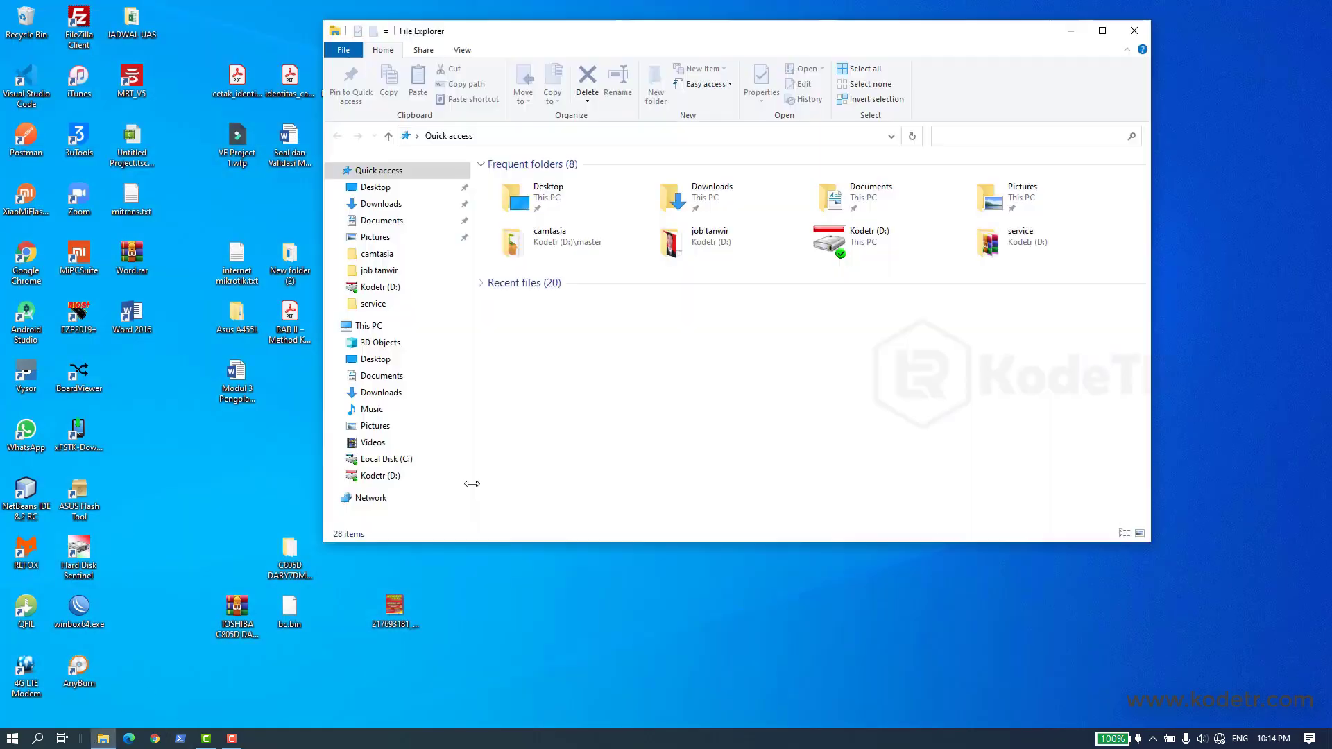
Step: Delete "Dokumen penting.docx", "dokumen.docx", "dokumen2.docx" and "dokumen2.pdf" from drive D: in File Explorer
{"action": "left_click", "coordinate": [372, 476]}
{"action": "scroll", "coordinate": [848, 414], "scroll_direction": "down", "scroll_amount": 1}
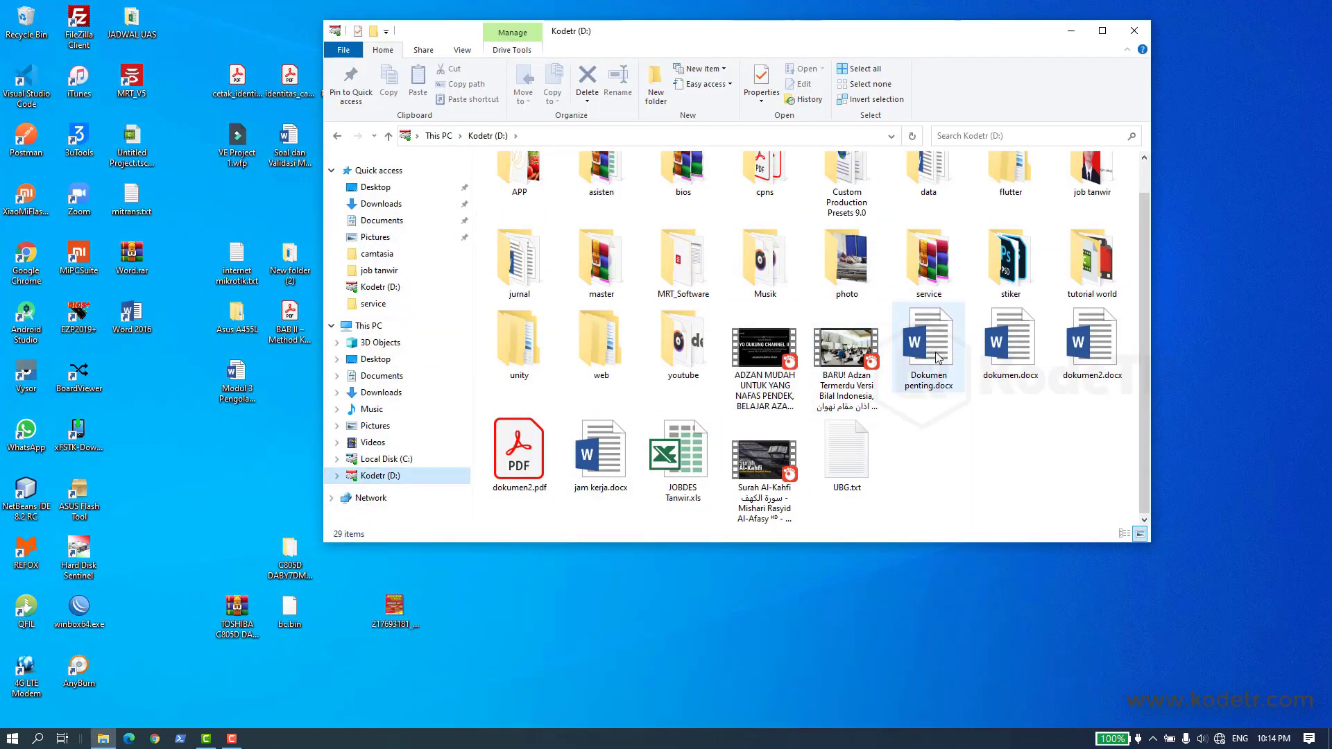
{"action": "left_click", "coordinate": [928, 347]}
{"action": "left_click", "coordinate": [1092, 344], "text": "shift"}
{"action": "left_click", "coordinate": [519, 477], "text": "ctrl"}
{"action": "key", "text": "Delete"}
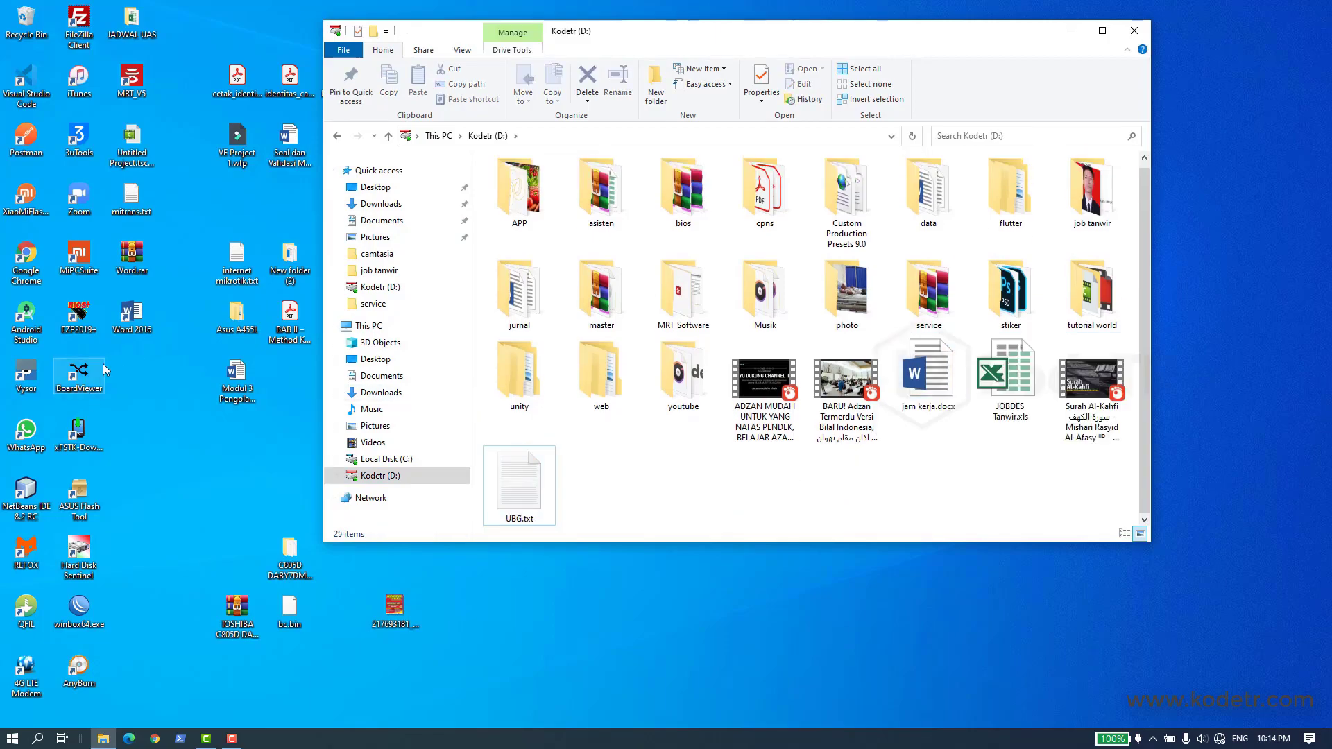
Step: Start Word 2016 from the desktop, create a blank document and enter the line "Document penting"
{"action": "double_click", "coordinate": [138, 313]}
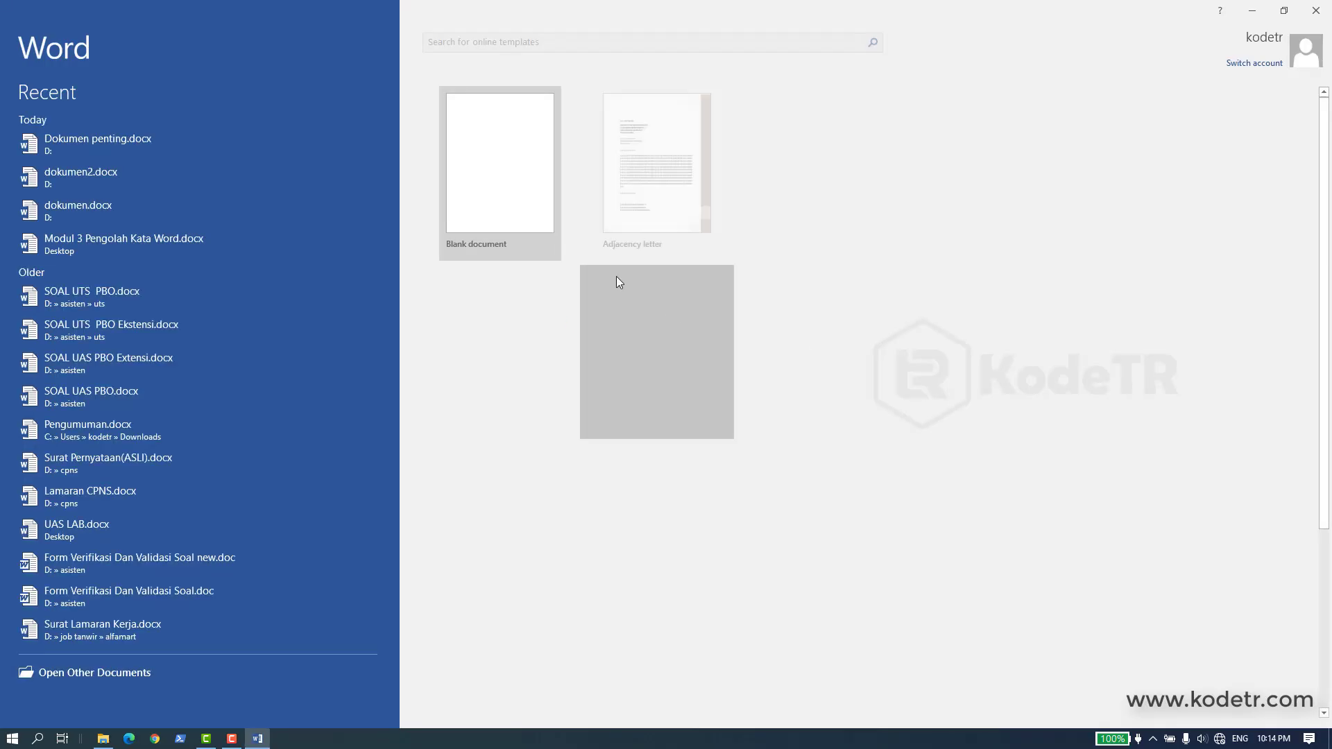
{"action": "left_click", "coordinate": [494, 184]}
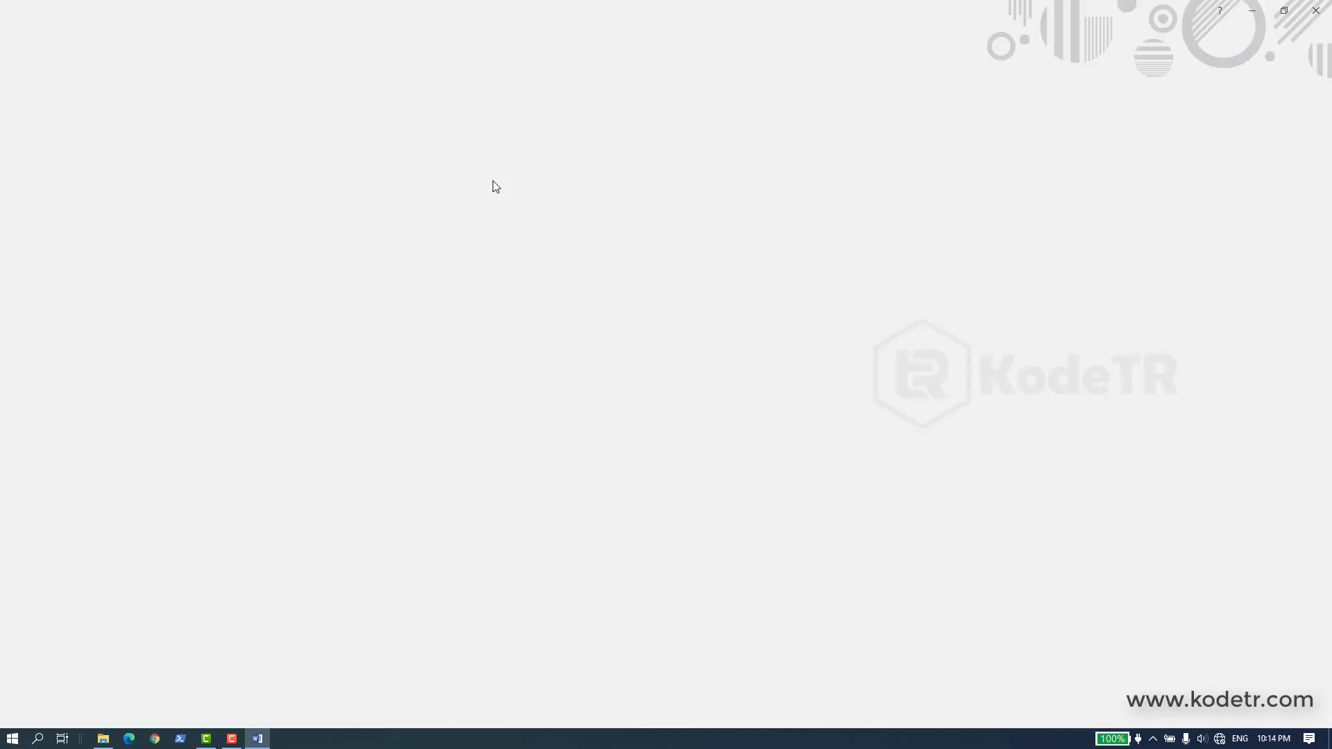
{"action": "type", "text": "dok"}
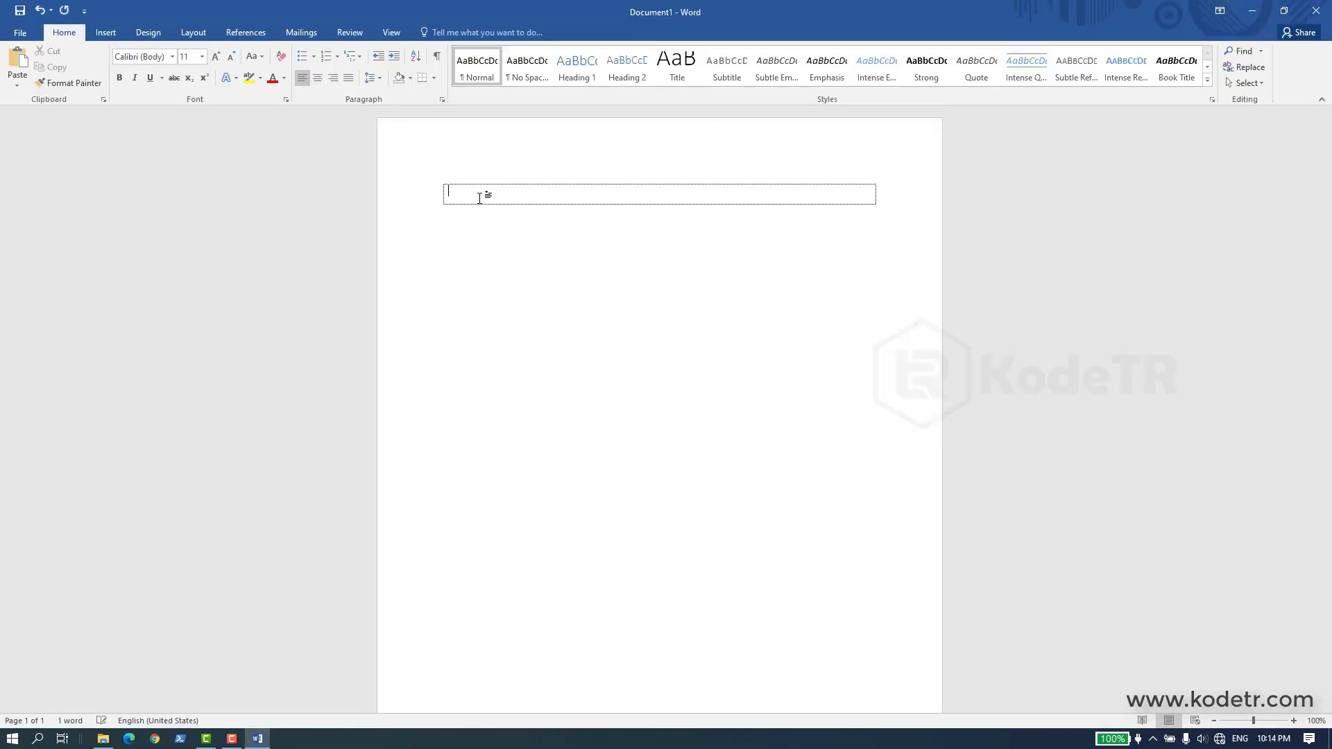
{"action": "type", "text": "dokument penting"}
Step: Set the line to font size 22 and correct its first word to "Dokument"
{"action": "triple_click", "coordinate": [479, 199]}
{"action": "left_click", "coordinate": [202, 56]}
{"action": "left_click", "coordinate": [186, 195]}
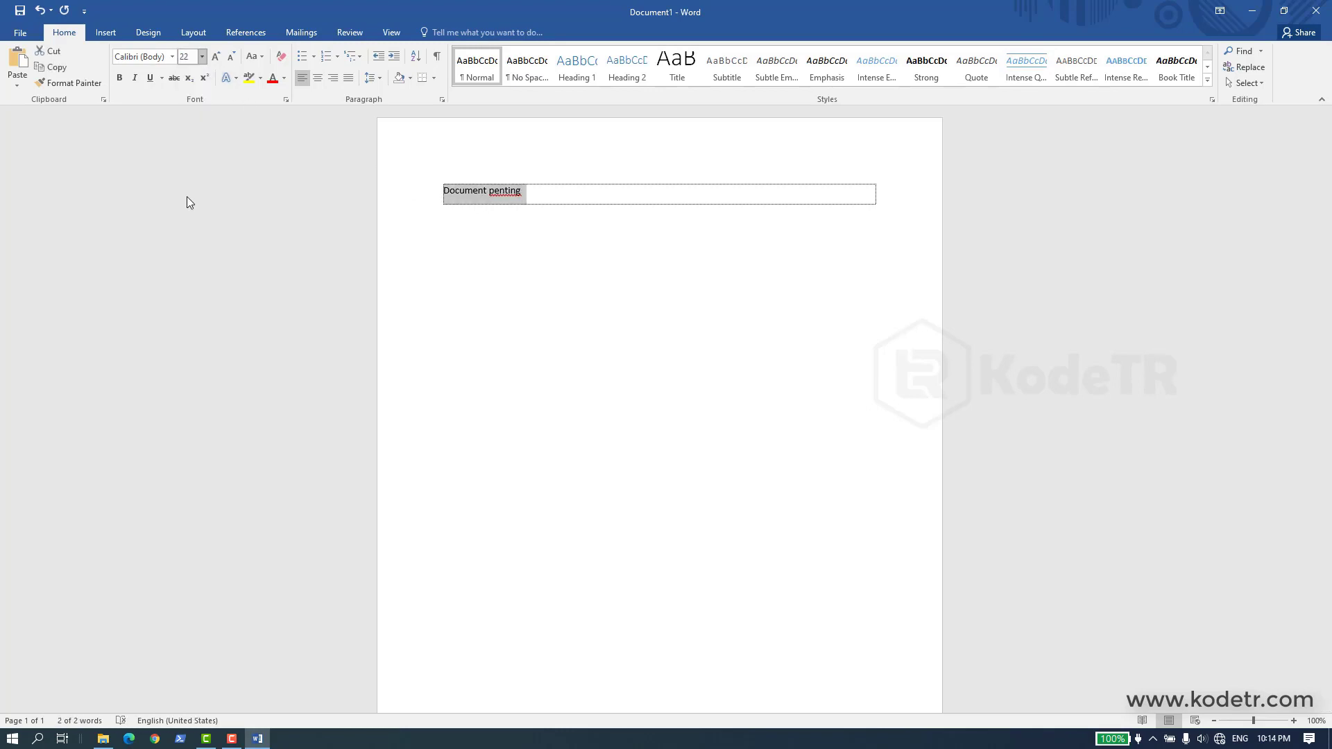
{"action": "left_click", "coordinate": [511, 318]}
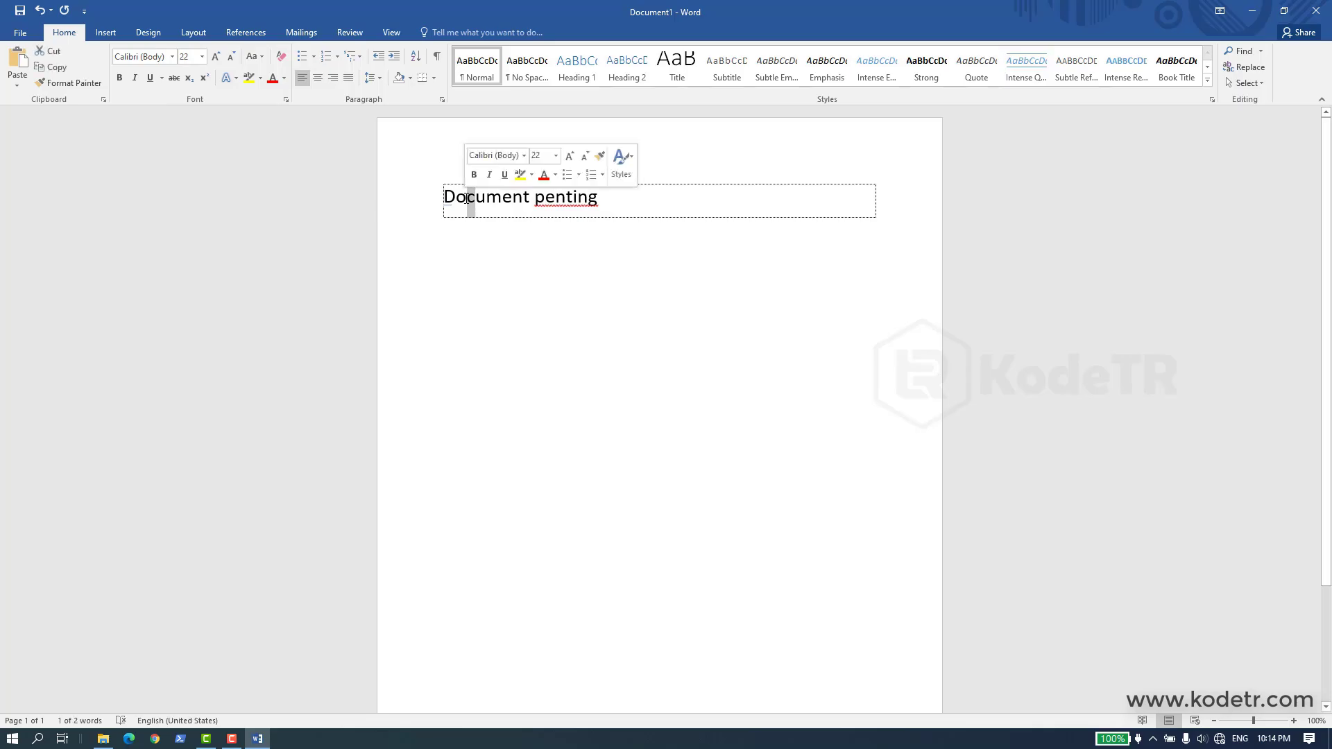
{"action": "key", "text": "ctrl+s"}
{"action": "left_click", "coordinate": [22, 33]}
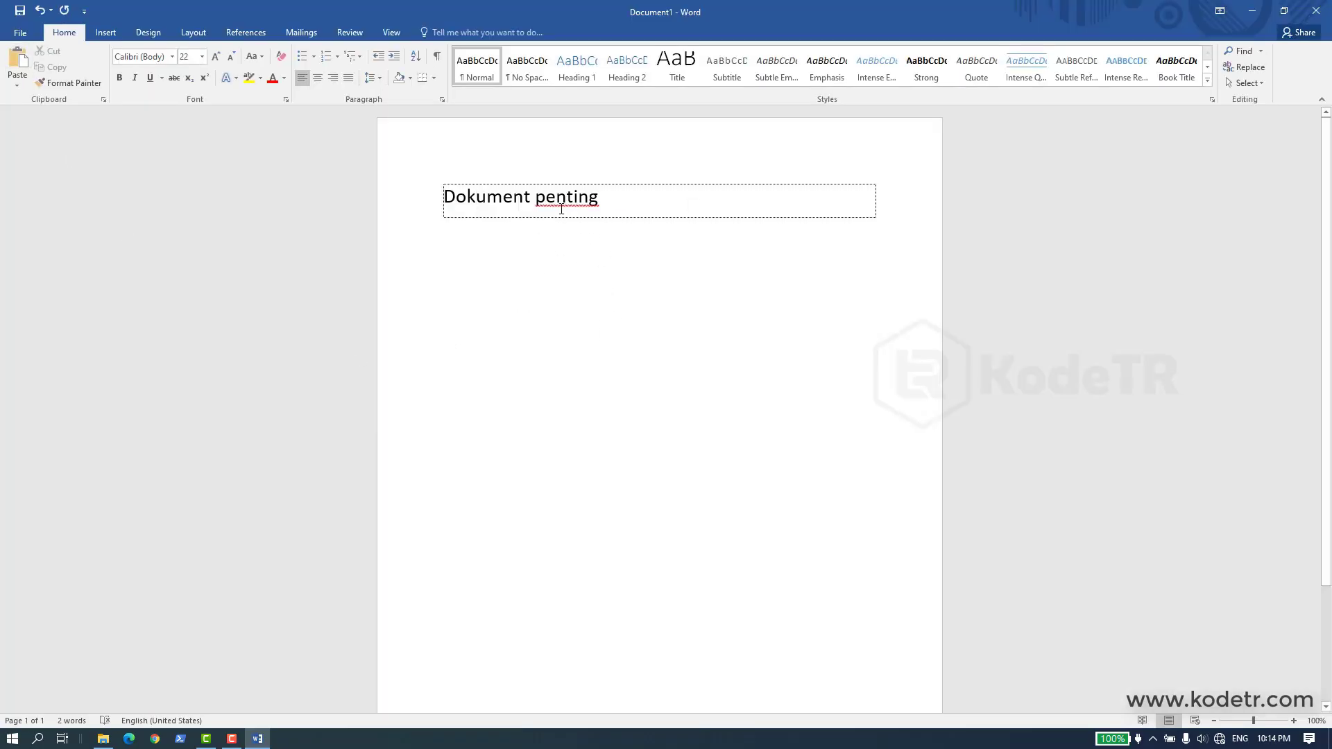
Step: Save the document on drive D: as "Dokument penting.docx" in Word Document format and close Word
{"action": "key", "text": "ctrl+s"}
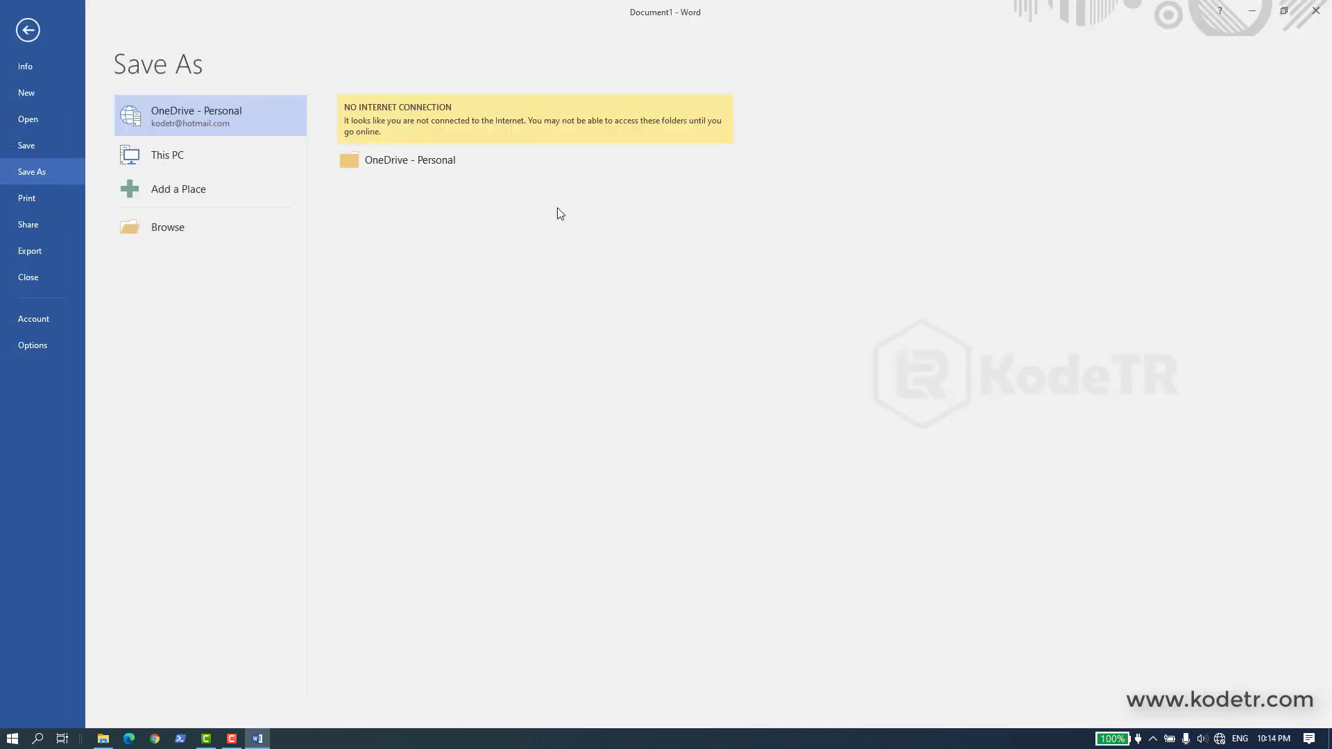
{"action": "left_click", "coordinate": [161, 227]}
{"action": "scroll", "coordinate": [56, 179], "scroll_direction": "down", "scroll_amount": 2}
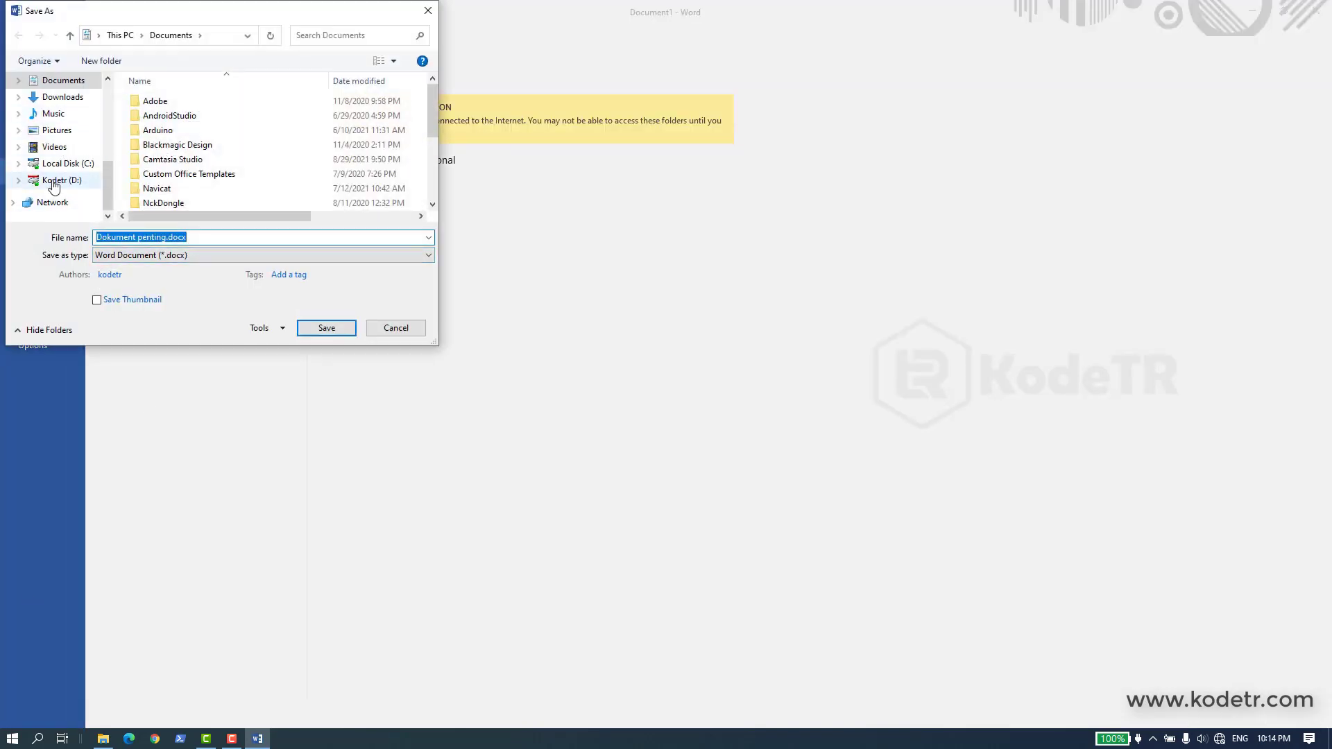
{"action": "left_click", "coordinate": [61, 180]}
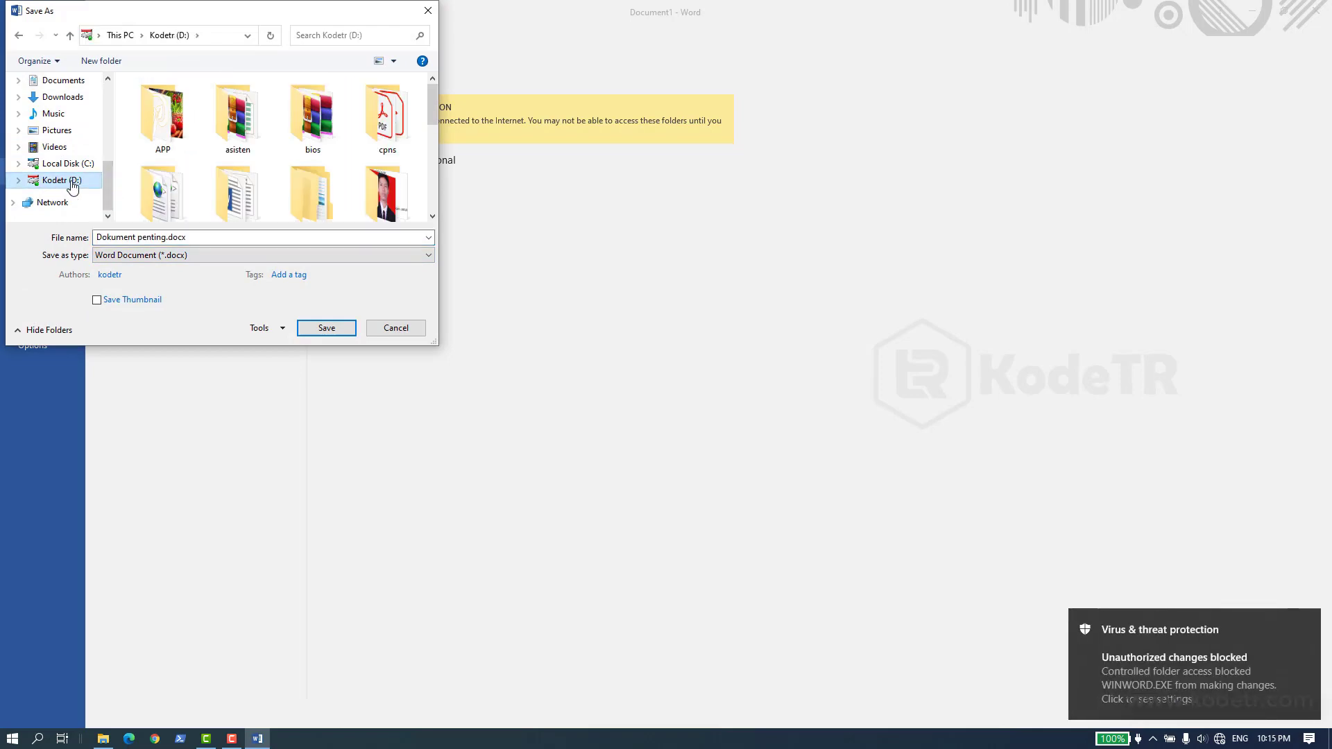
{"action": "left_click", "coordinate": [327, 330]}
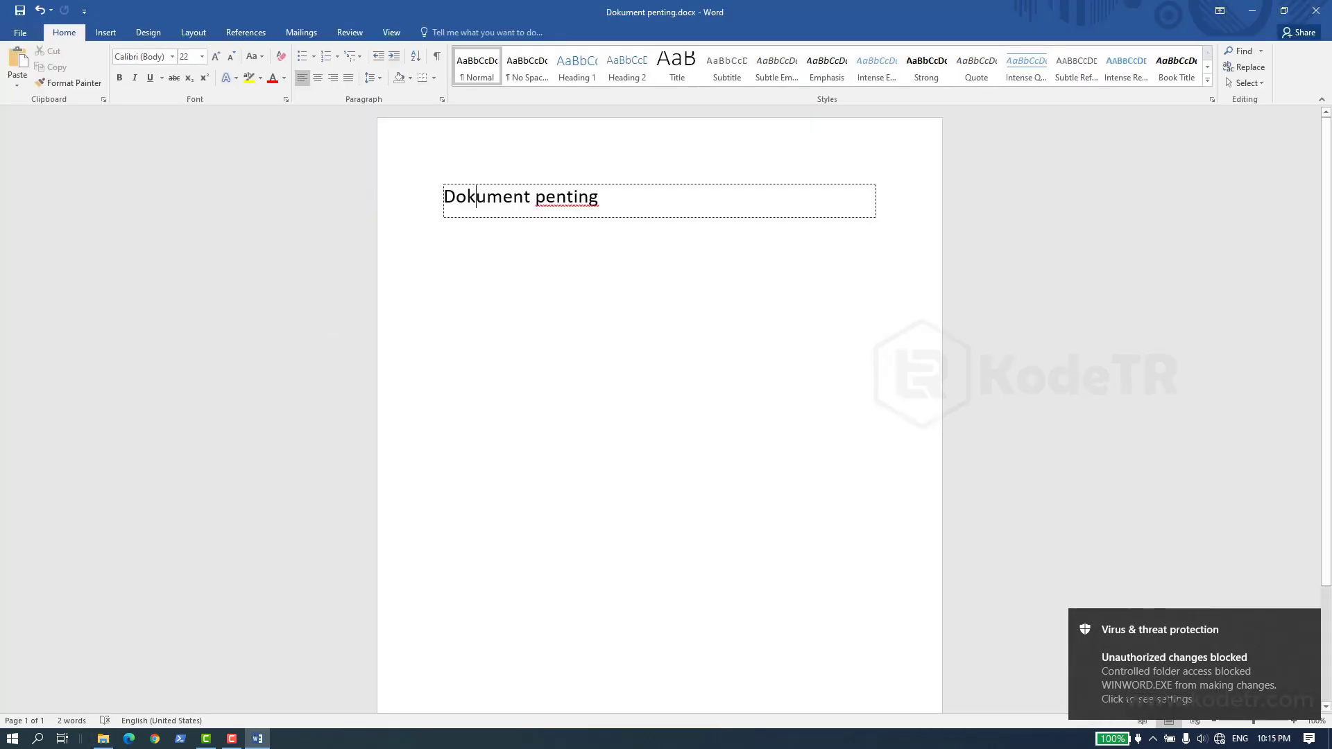
{"action": "key", "text": "alt+F4"}
{"action": "left_click", "coordinate": [1135, 31]}
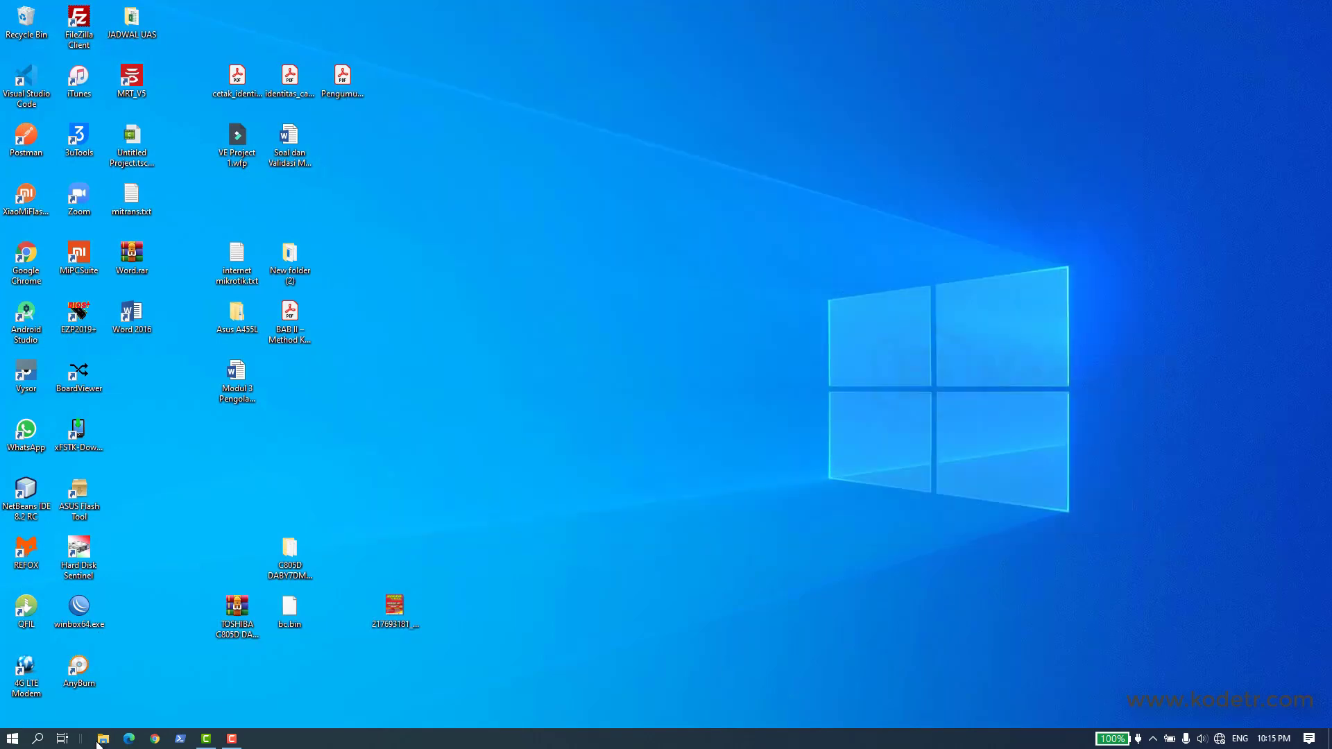
Step: Open a File Explorer window on drive D: and open "Dokument penting.docx" from there
{"action": "key", "text": "super+e"}
{"action": "left_click", "coordinate": [380, 475]}
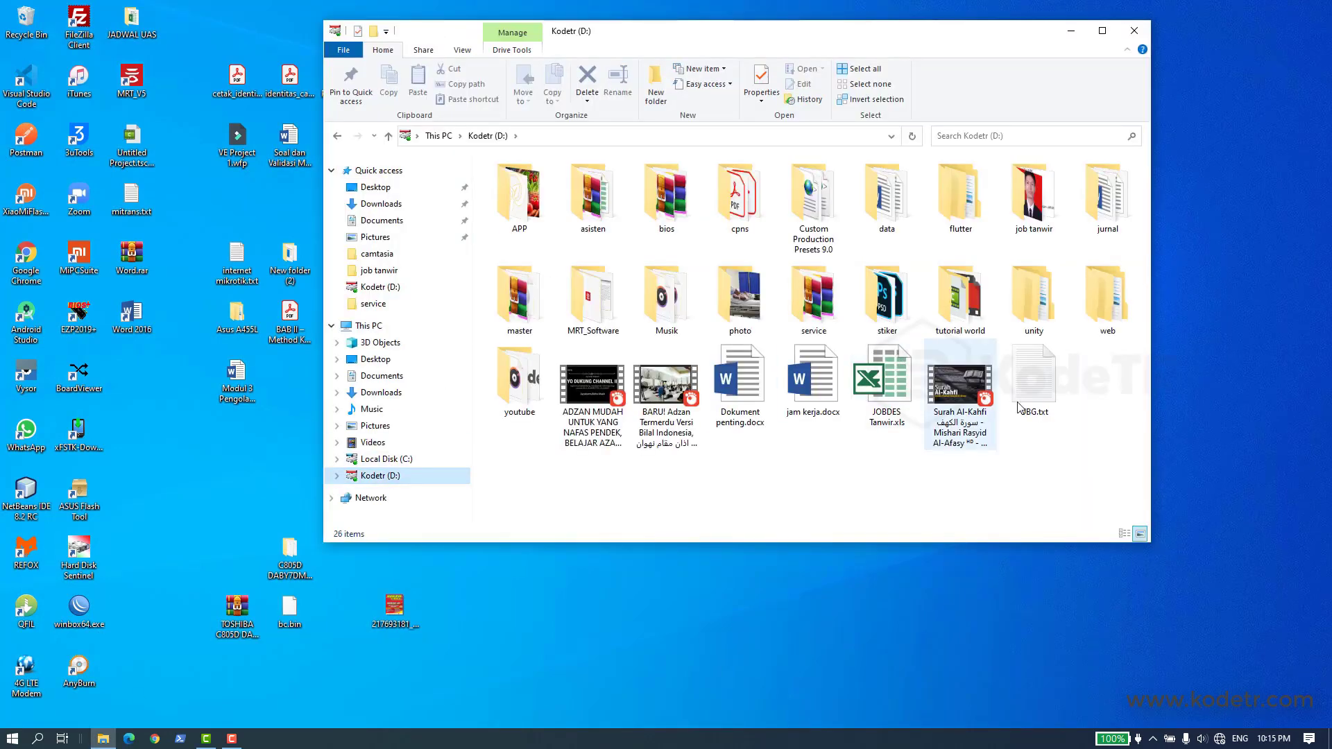
{"action": "left_click", "coordinate": [740, 389]}
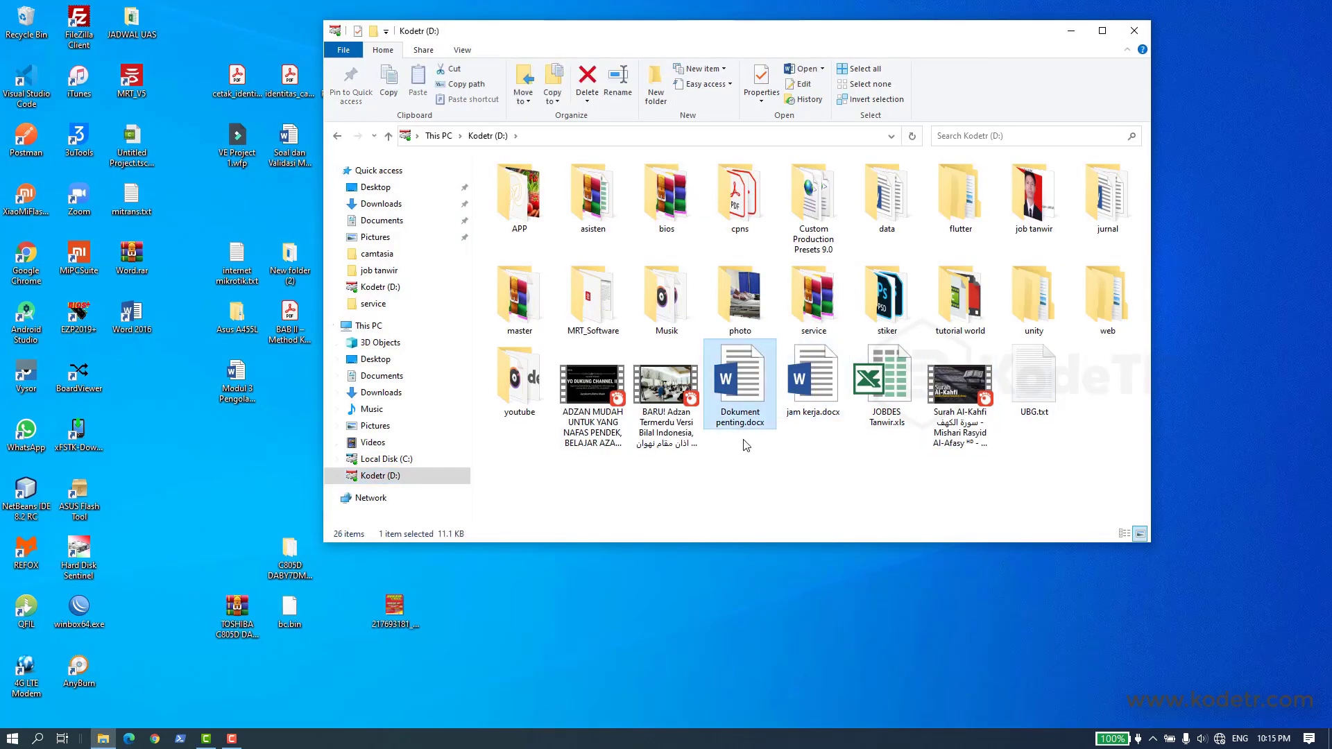
{"action": "double_click", "coordinate": [750, 393]}
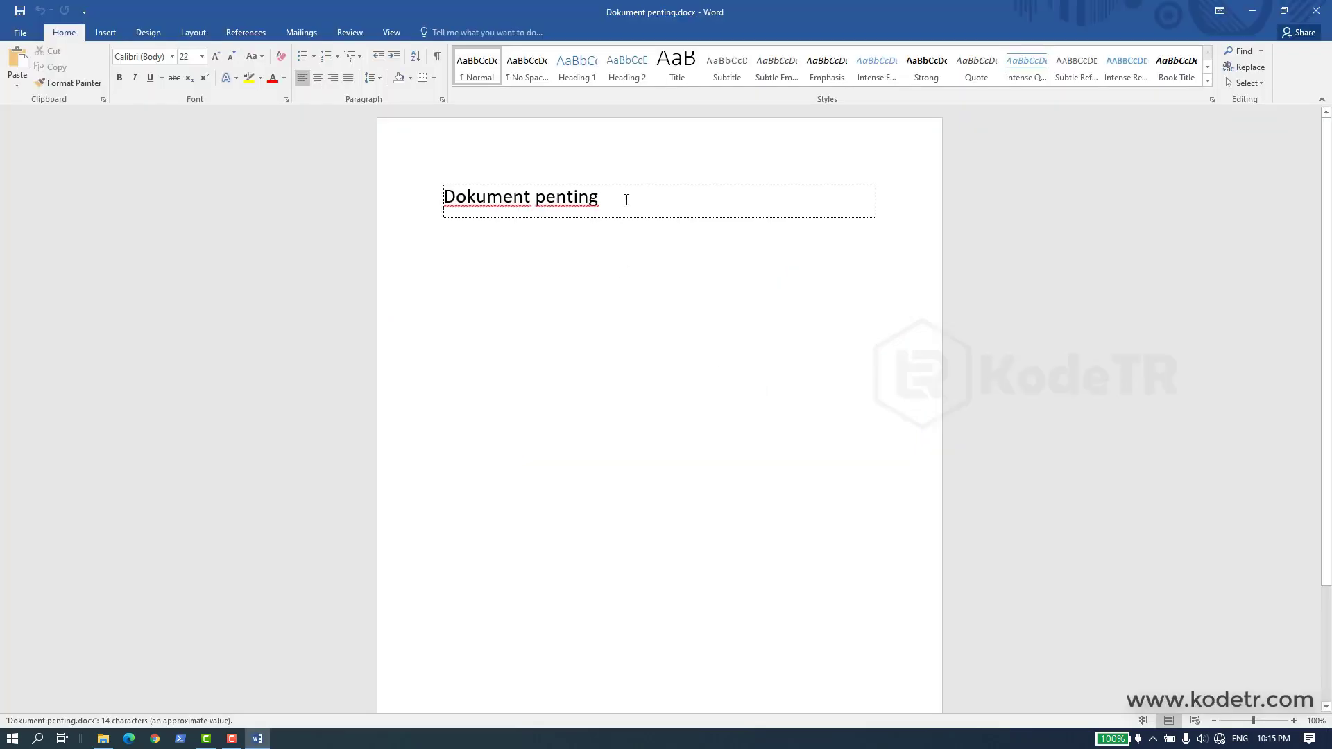
{"action": "triple_click", "coordinate": [536, 206]}
{"action": "left_click", "coordinate": [709, 304]}
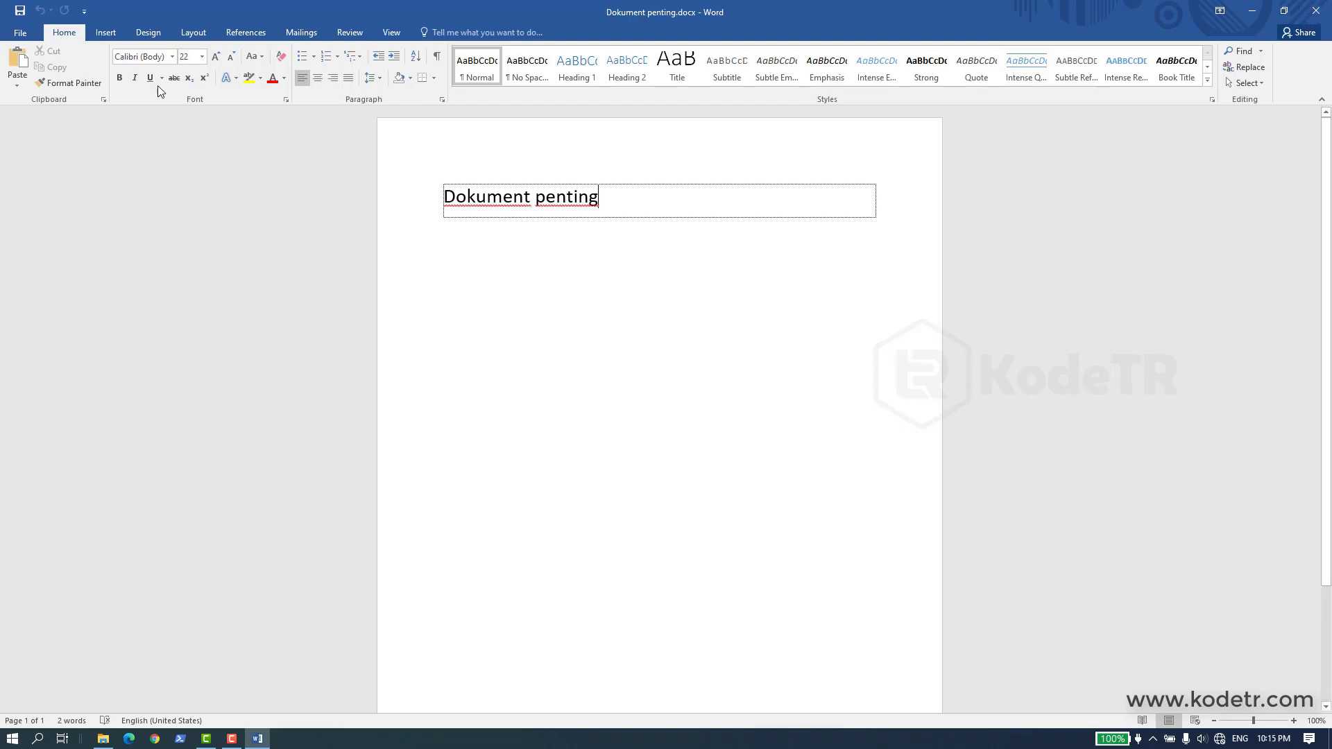
Step: Close the document while keeping Word running, and reopen "Dokument penting.docx" from drive D: within Word
{"action": "left_click", "coordinate": [23, 31]}
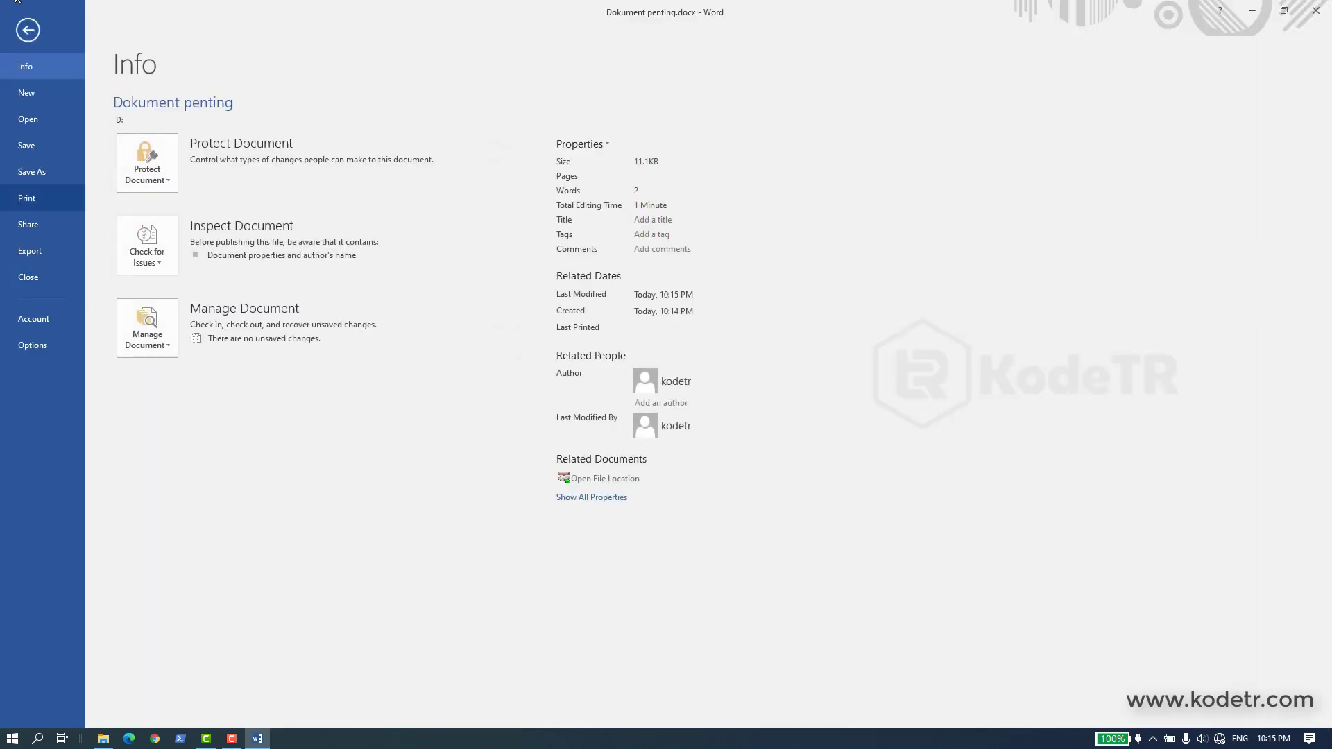
{"action": "left_click", "coordinate": [34, 34]}
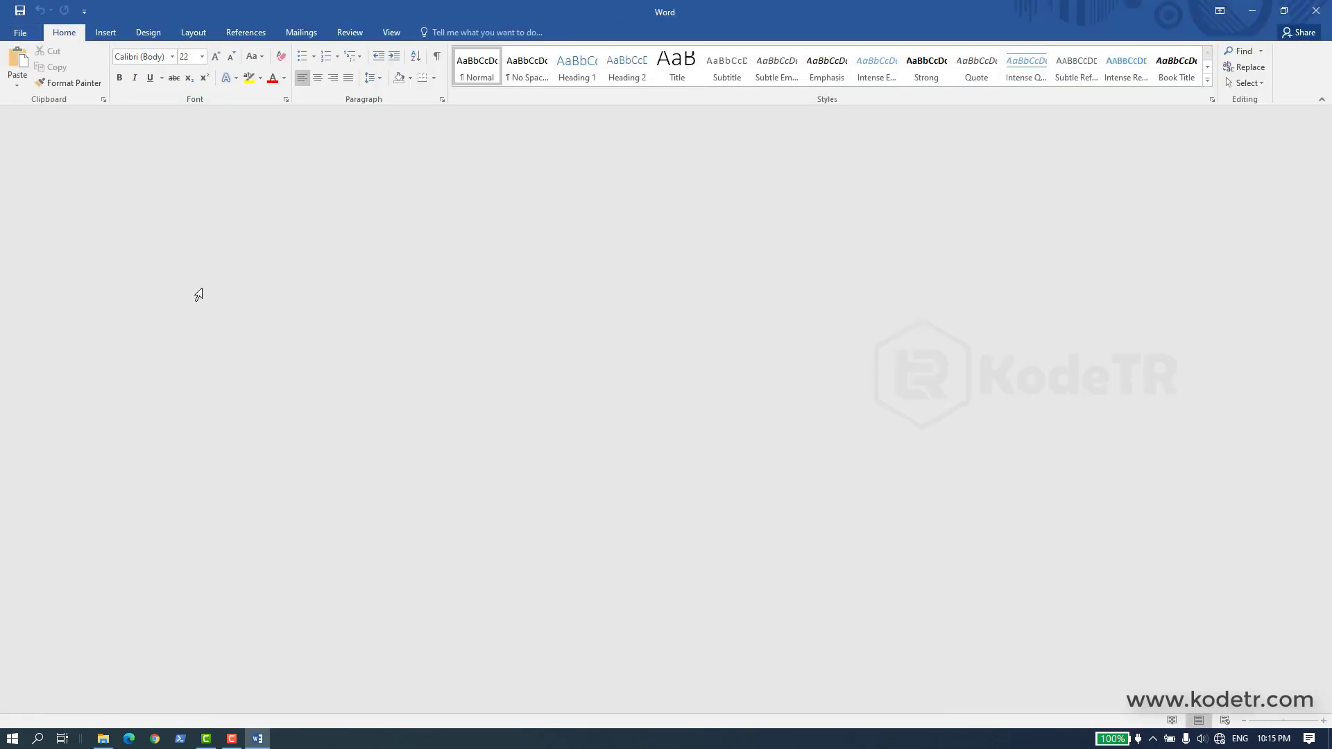
{"action": "left_click", "coordinate": [21, 34]}
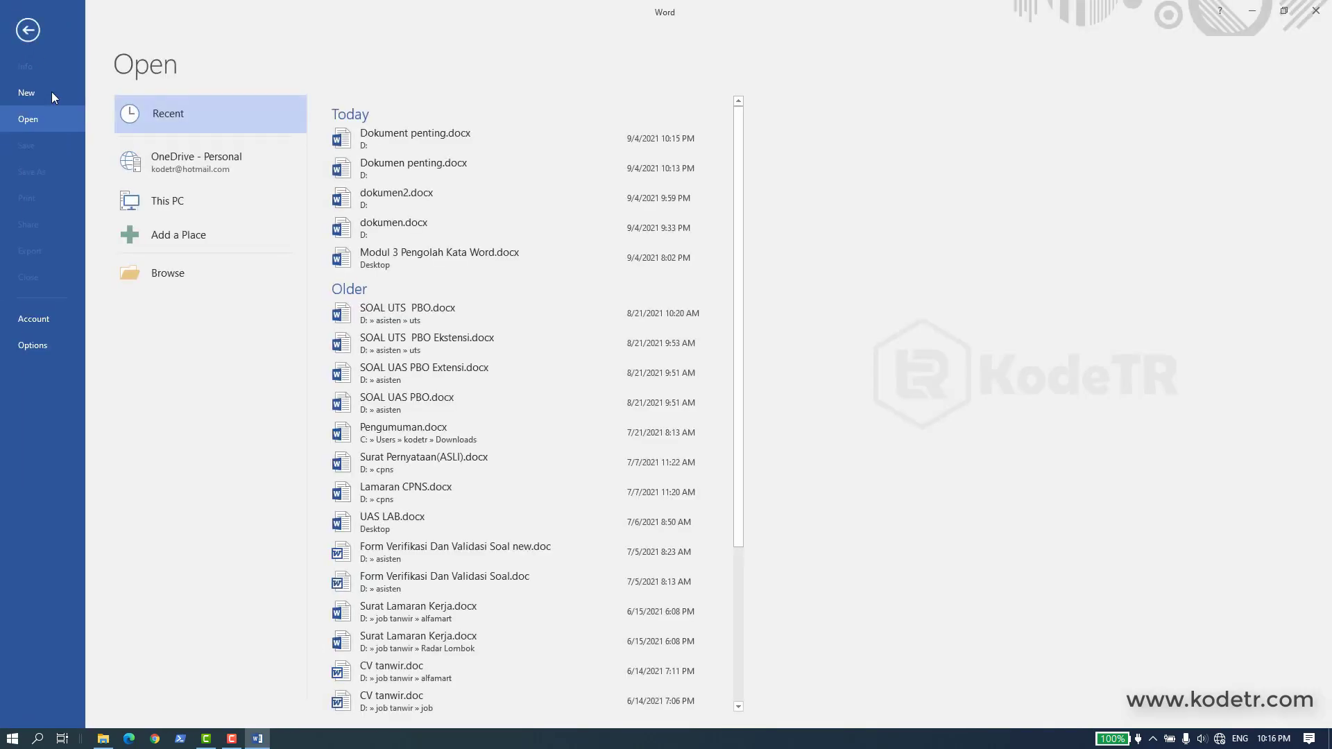
{"action": "left_click", "coordinate": [157, 276]}
{"action": "left_click", "coordinate": [46, 291]}
{"action": "scroll", "coordinate": [416, 208], "scroll_direction": "down", "scroll_amount": 1}
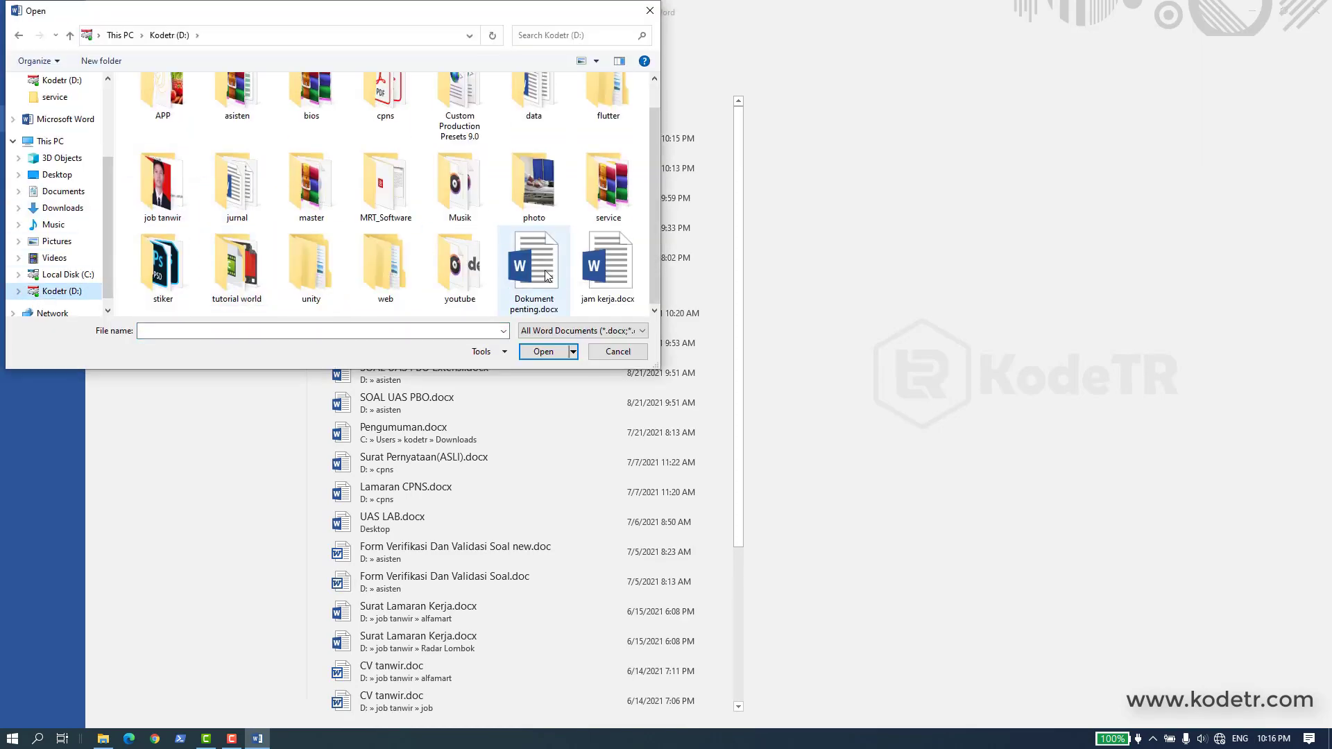
{"action": "left_click", "coordinate": [534, 267]}
{"action": "left_click", "coordinate": [545, 351]}
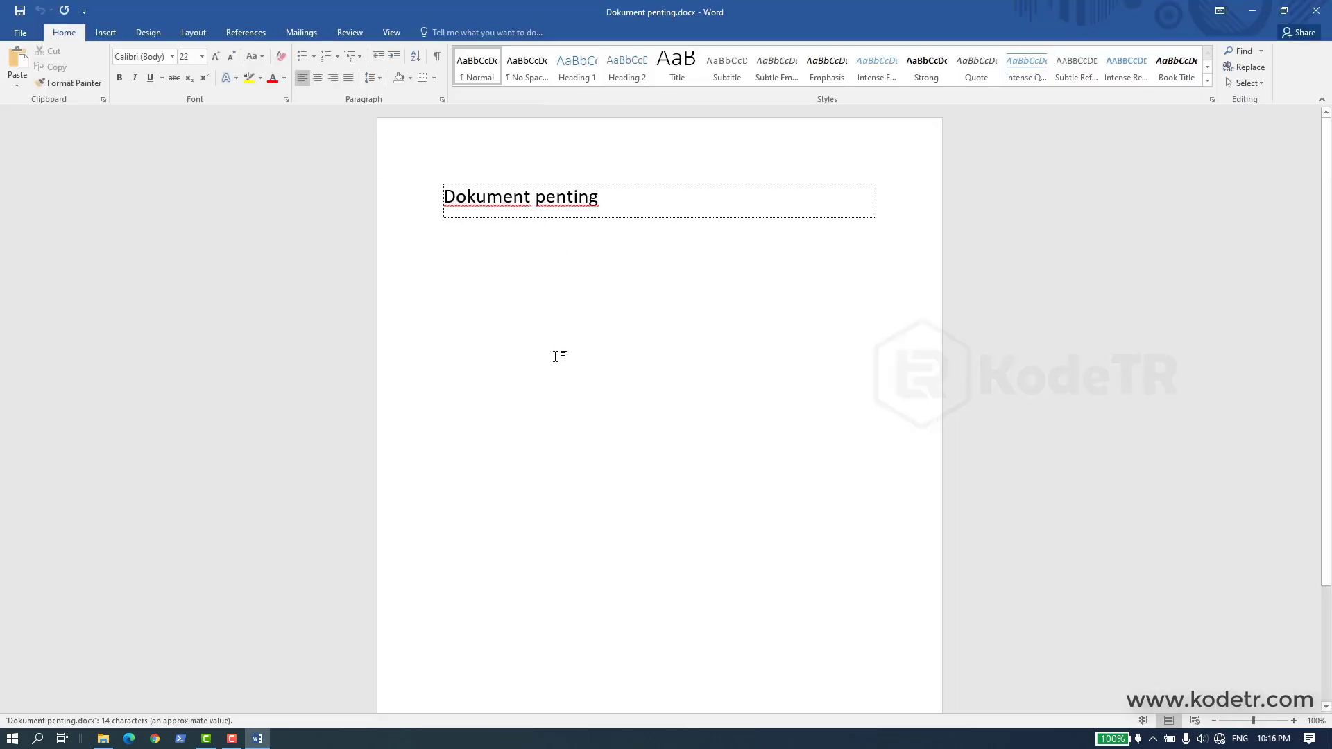
Step: Open "jam kerja.docx" from drive D: by browsing within Word
{"action": "left_click", "coordinate": [20, 32]}
{"action": "left_click", "coordinate": [40, 118]}
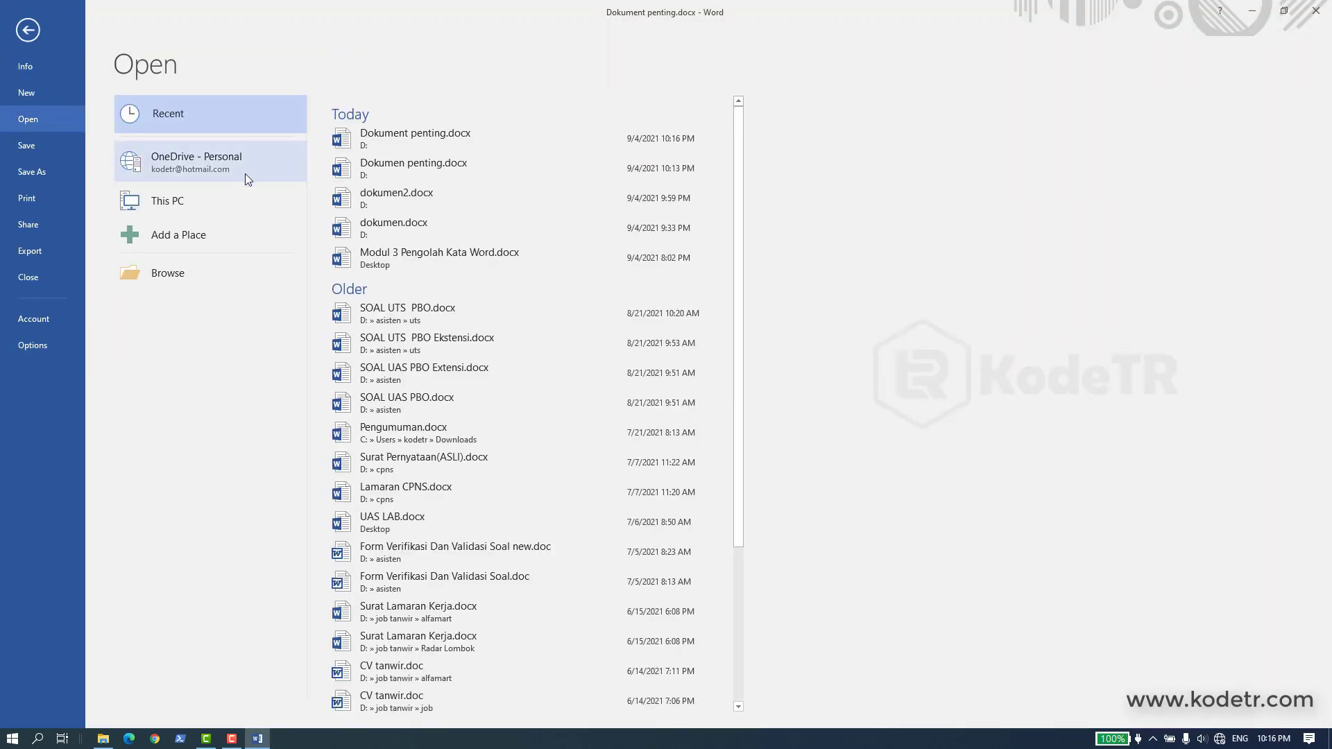
{"action": "left_click", "coordinate": [158, 272]}
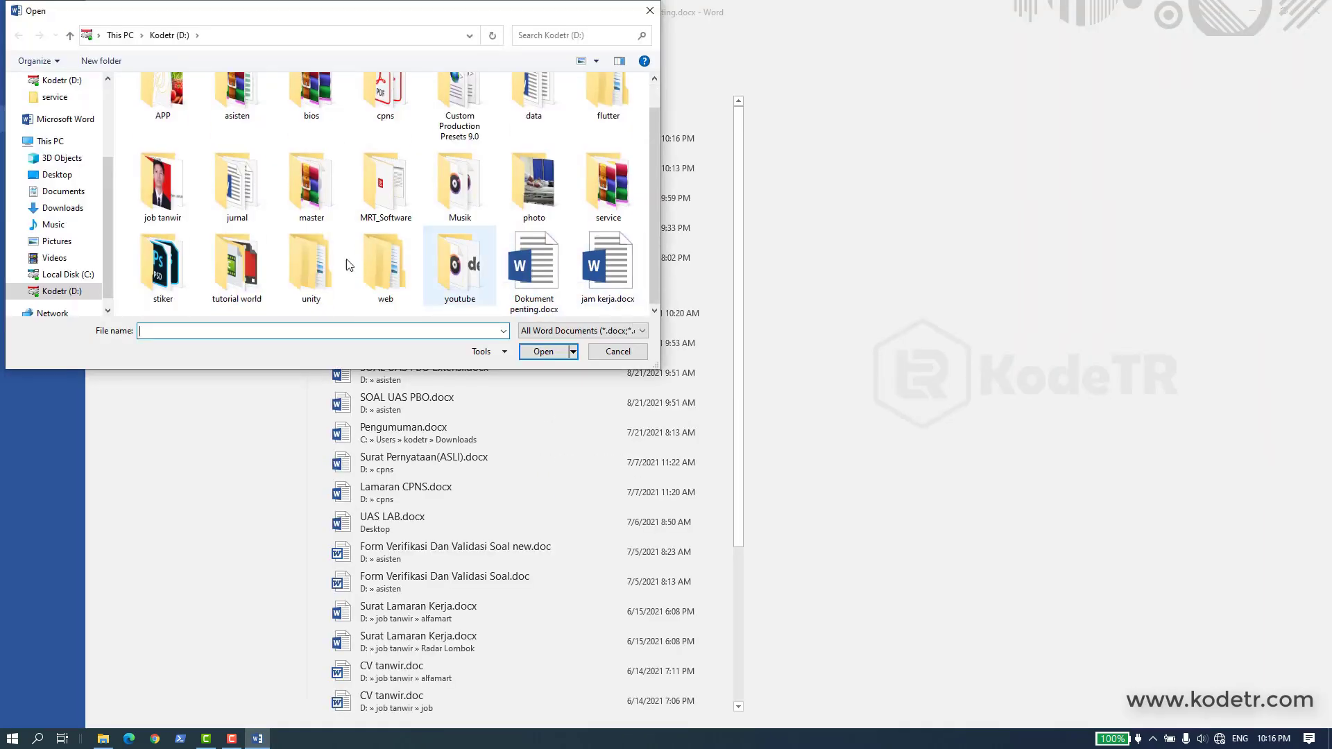
{"action": "left_click", "coordinate": [615, 281]}
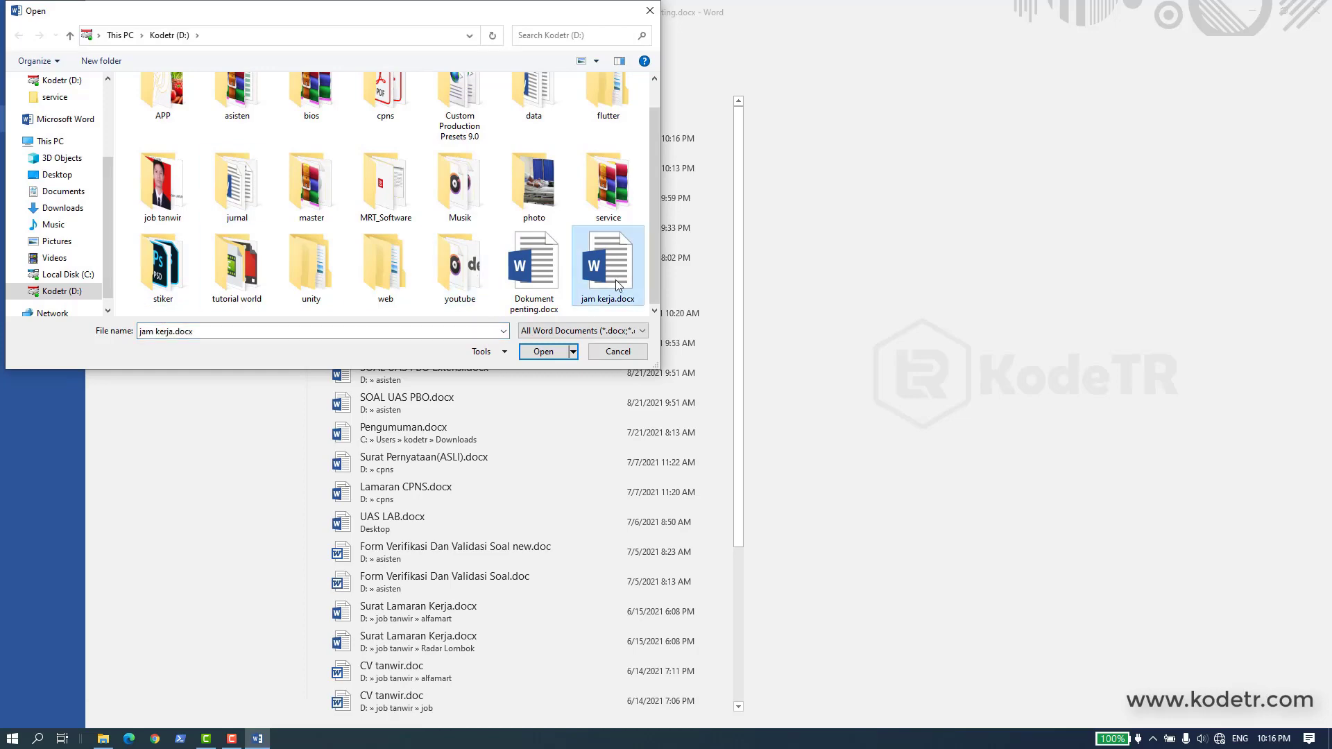
{"action": "key", "text": "Return"}
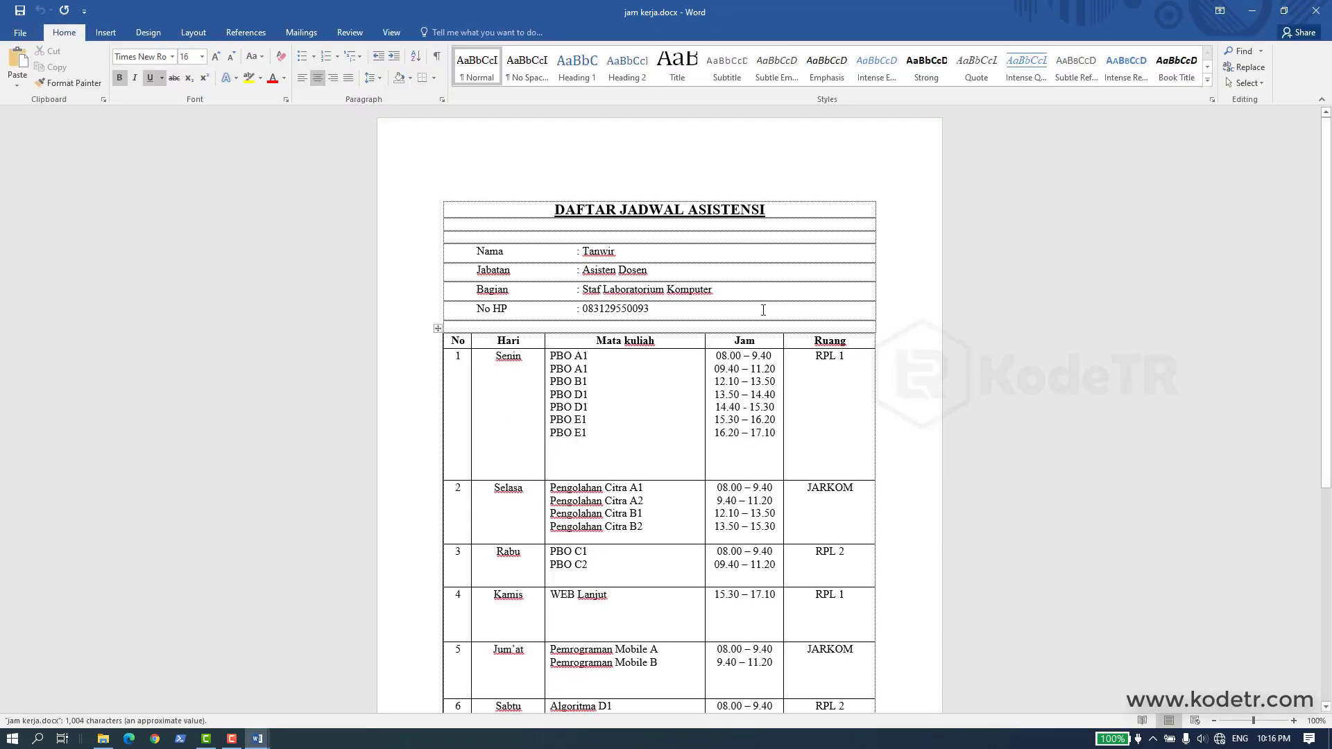
{"action": "left_click", "coordinate": [19, 40]}
{"action": "left_click", "coordinate": [27, 119]}
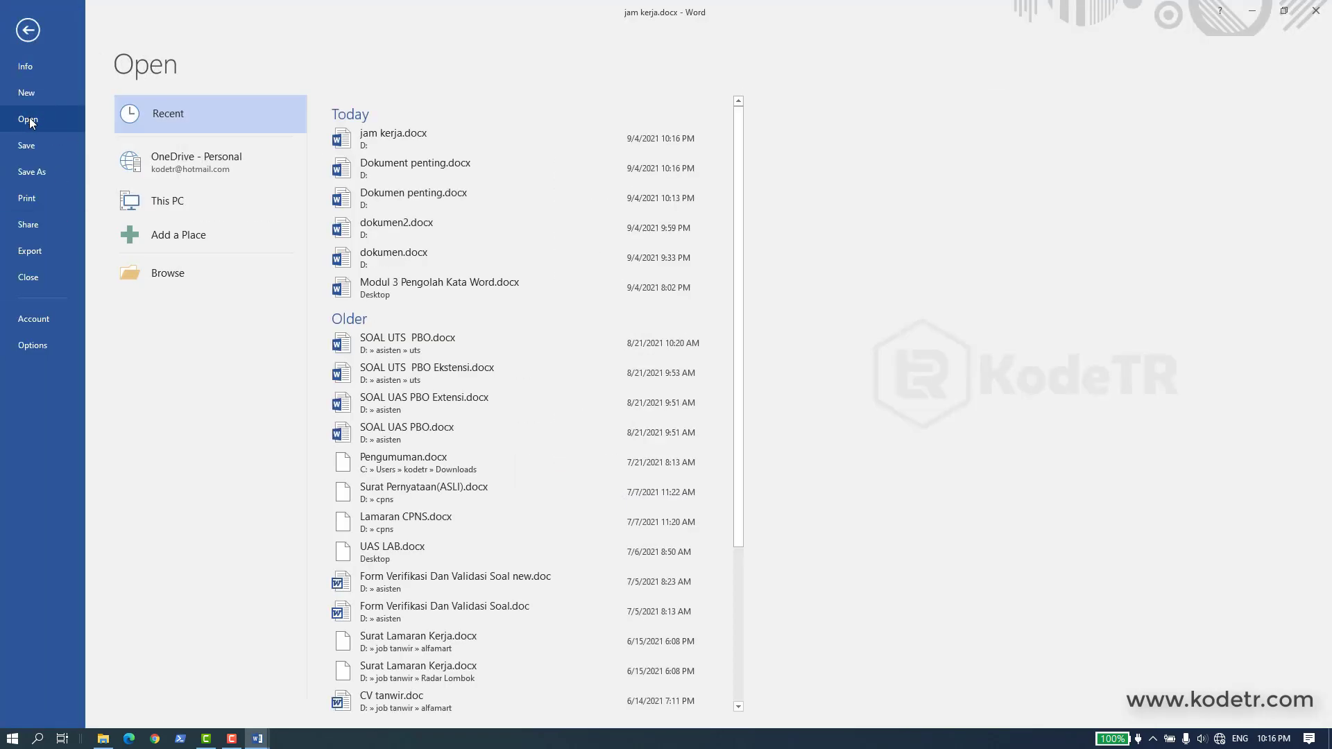
{"action": "left_click", "coordinate": [142, 270]}
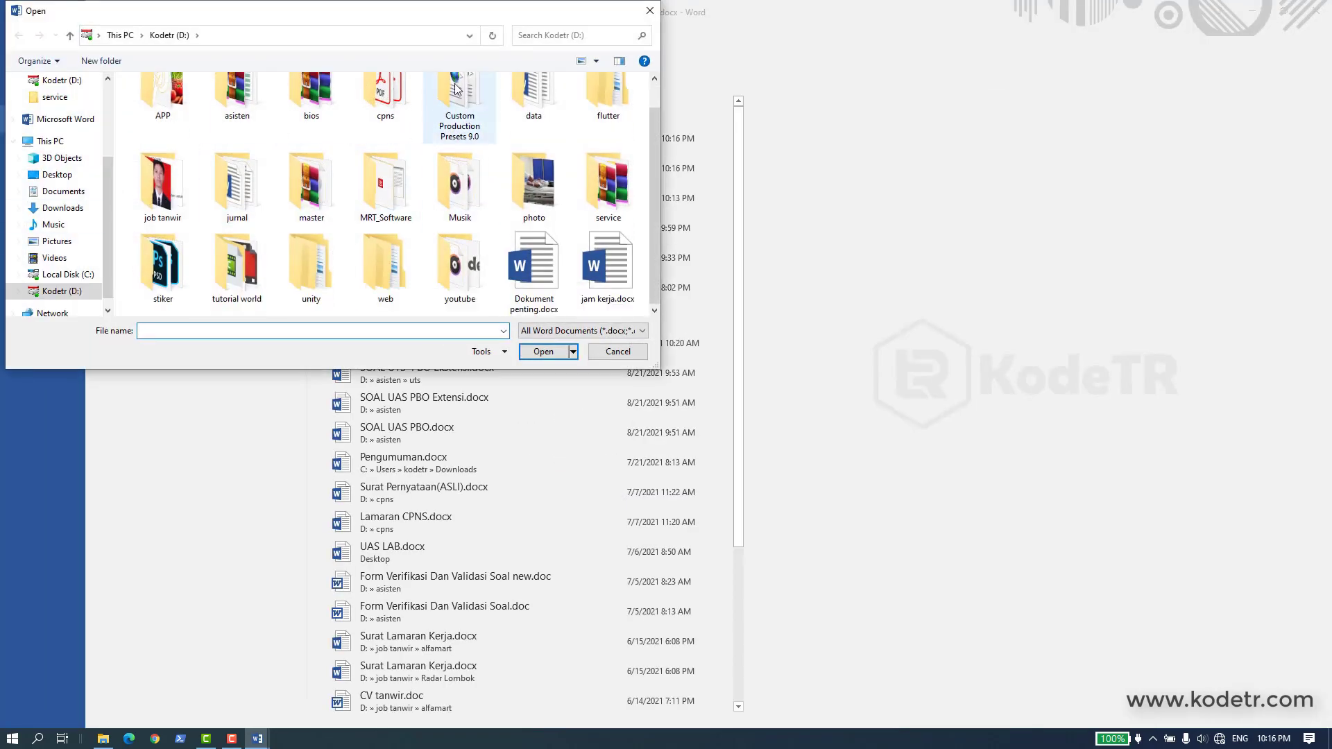
{"action": "left_click", "coordinate": [650, 10]}
{"action": "key", "text": "Escape"}
Step: Close both Word windows, "Dokument penting.docx" and "jam kerja.docx", to return to File Explorer
{"action": "double_click", "coordinate": [1009, 388]}
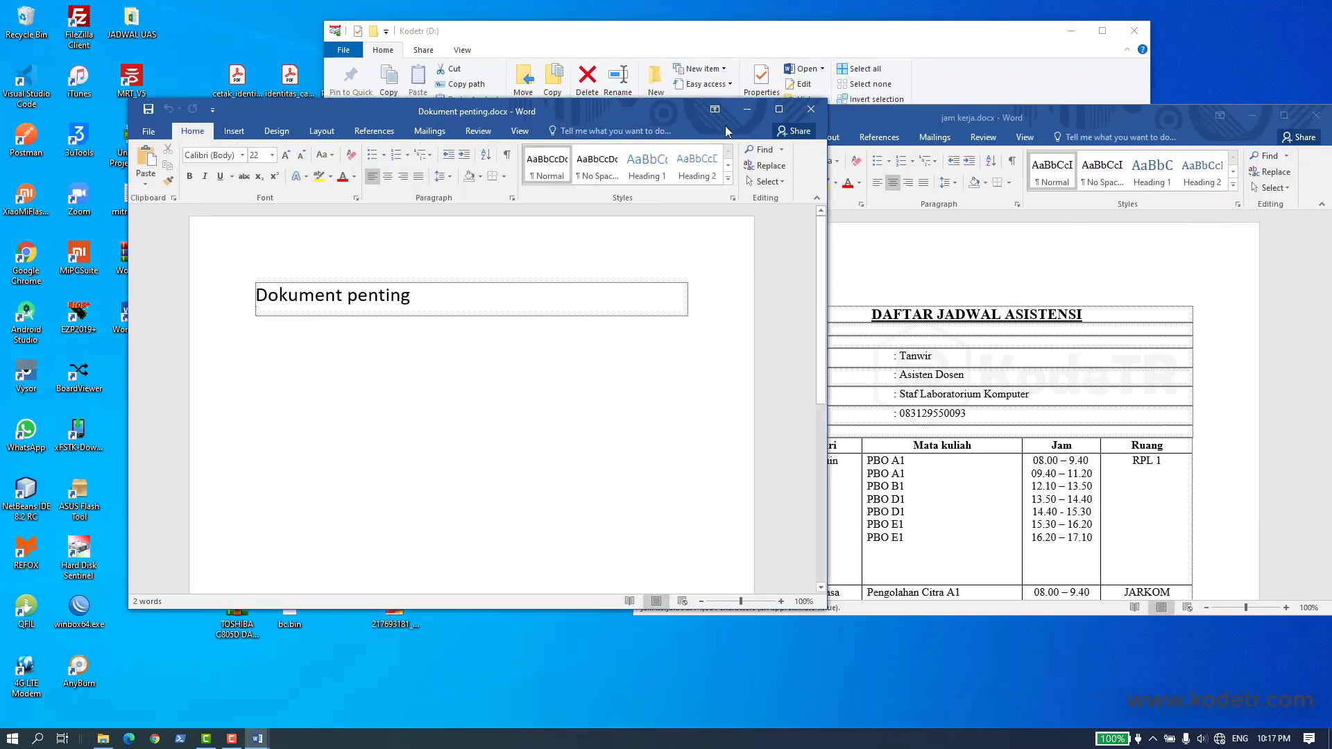
{"action": "left_click", "coordinate": [809, 110]}
{"action": "key", "text": "alt+F4"}
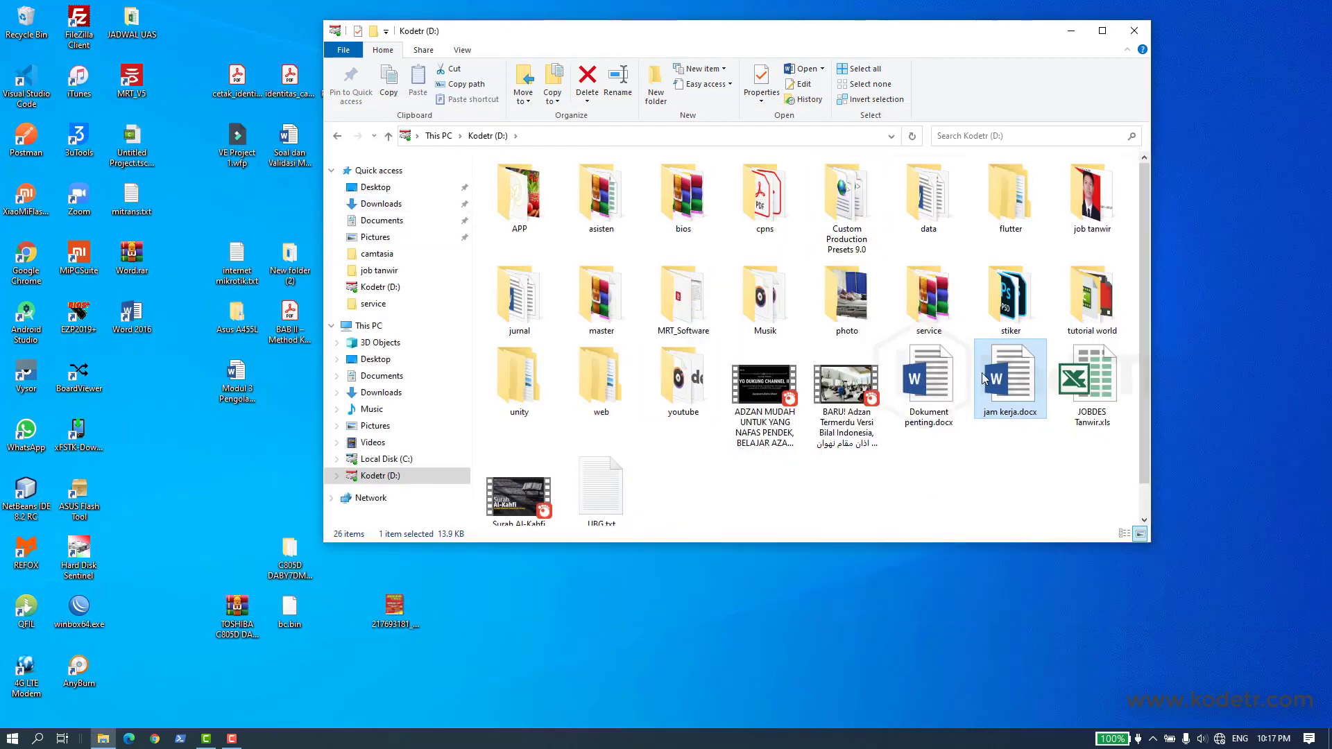
Step: Open "jam kerja.docx" from File Explorer in a maximized window, and open "Dokument penting.docx" from drive D: within Word
{"action": "double_click", "coordinate": [1009, 382]}
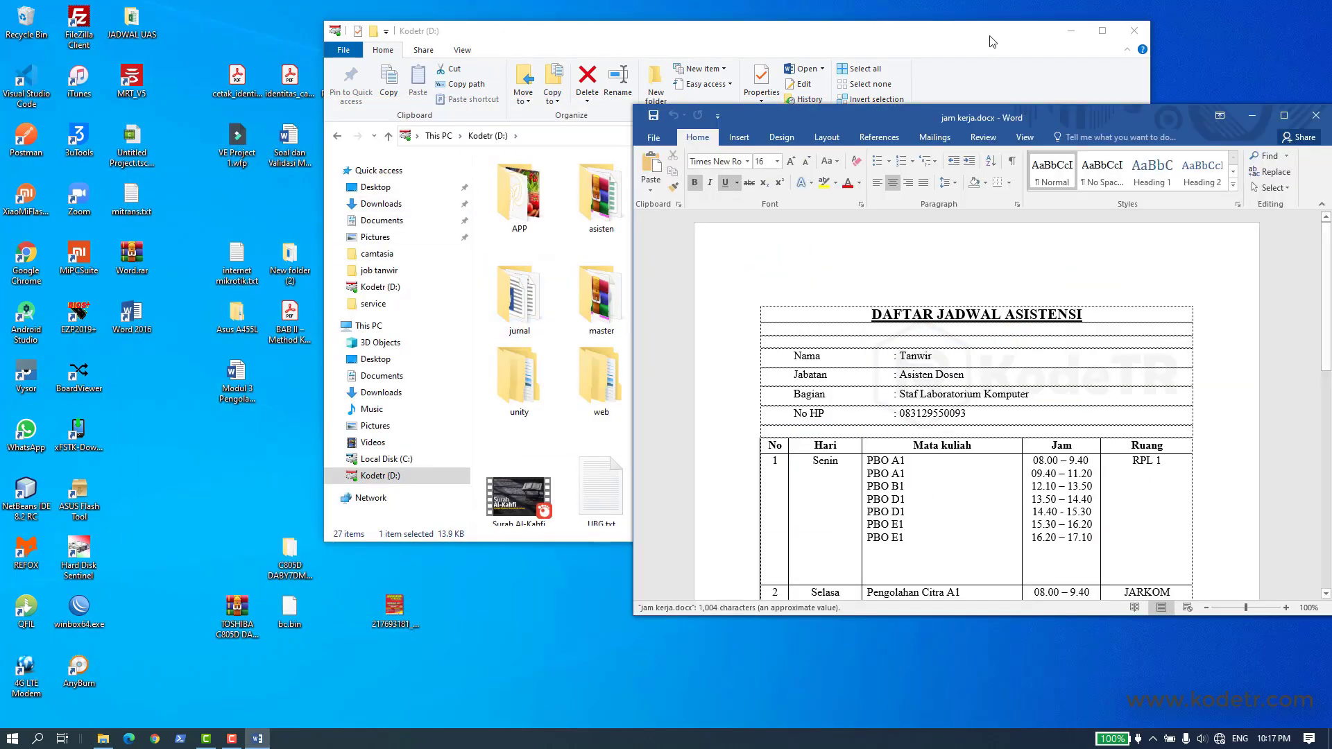
{"action": "key", "text": "super+Up"}
{"action": "left_click", "coordinate": [18, 40]}
{"action": "left_click", "coordinate": [40, 126]}
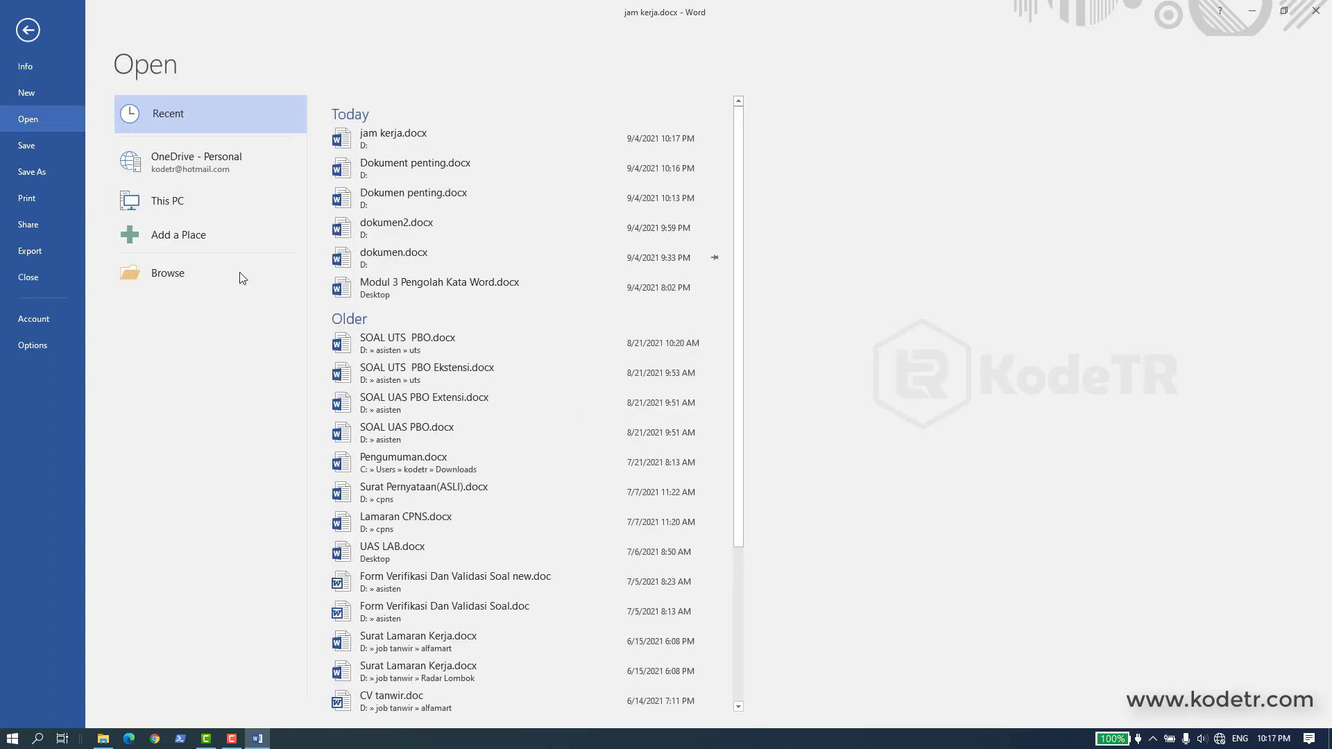
{"action": "left_click", "coordinate": [178, 280]}
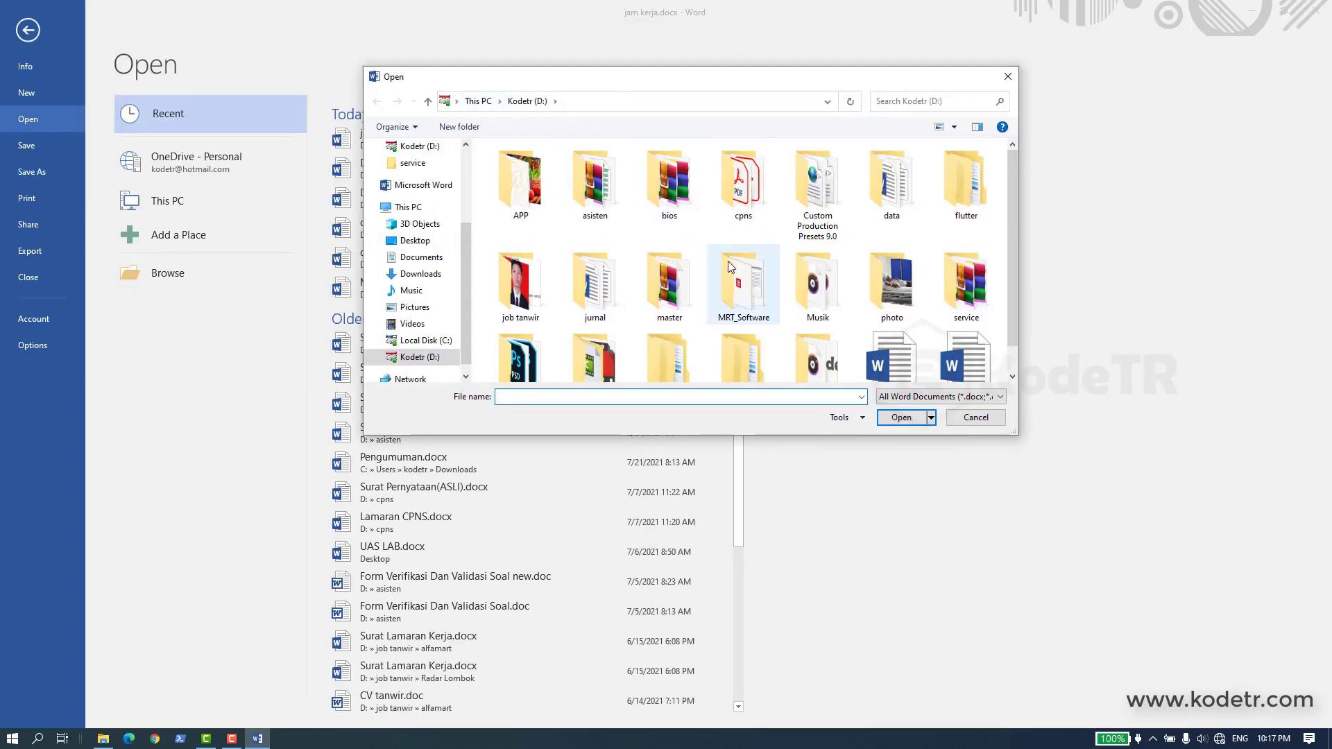
{"action": "left_click", "coordinate": [891, 364]}
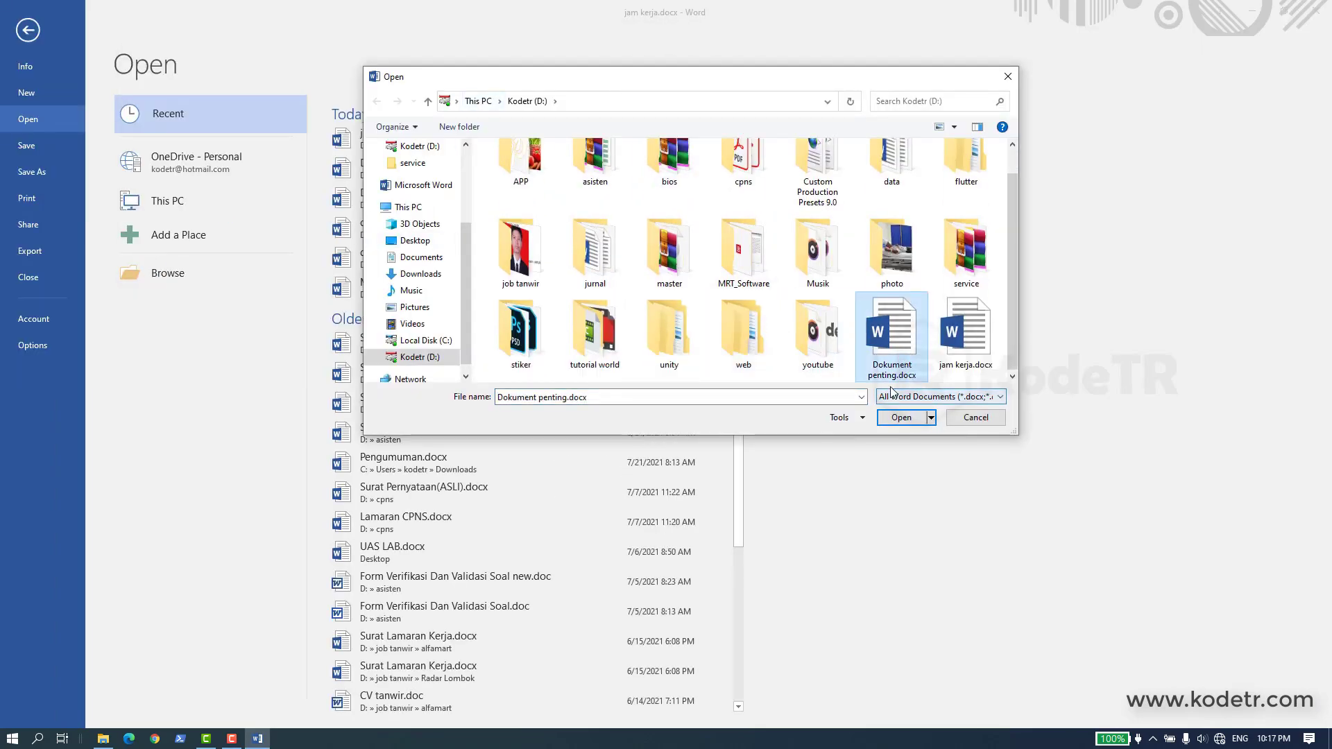
{"action": "left_click", "coordinate": [906, 415]}
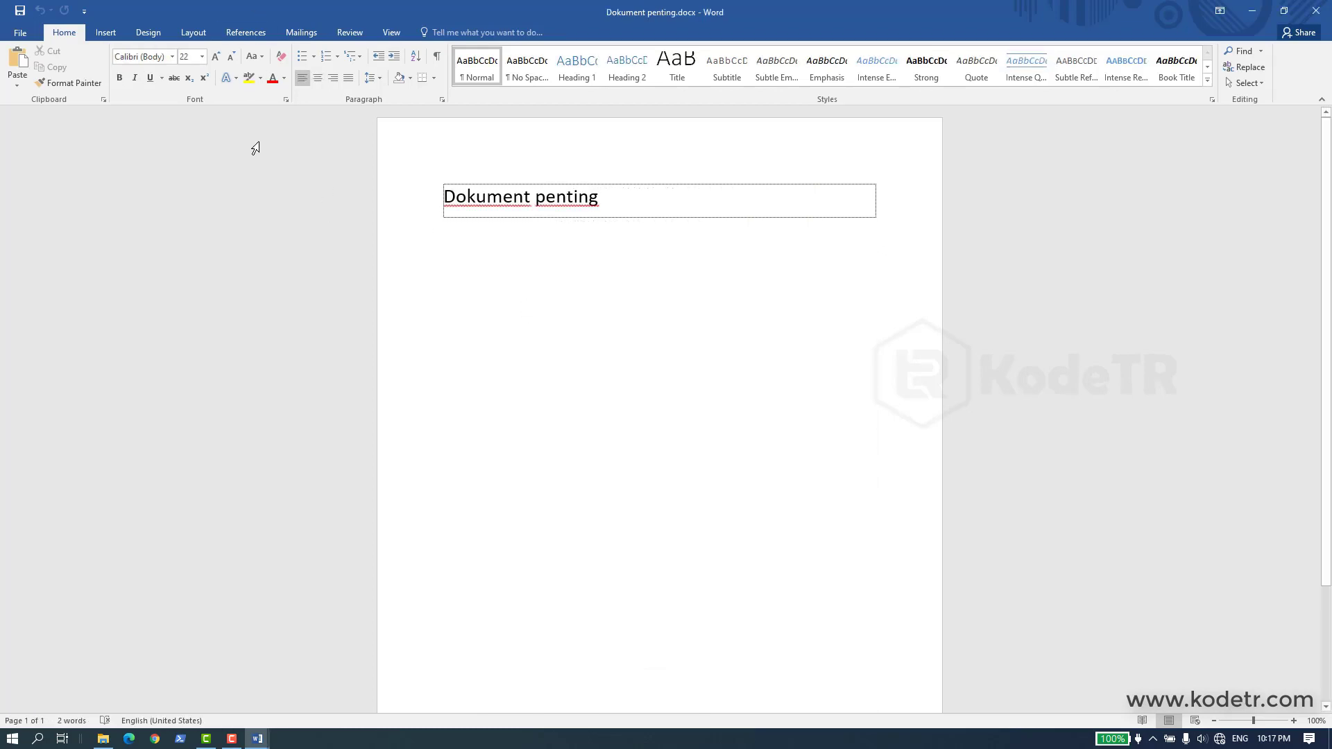
Step: Close "Dokument penting.docx" and "jam kerja.docx" one after the other, and exit Word
{"action": "left_click", "coordinate": [20, 33]}
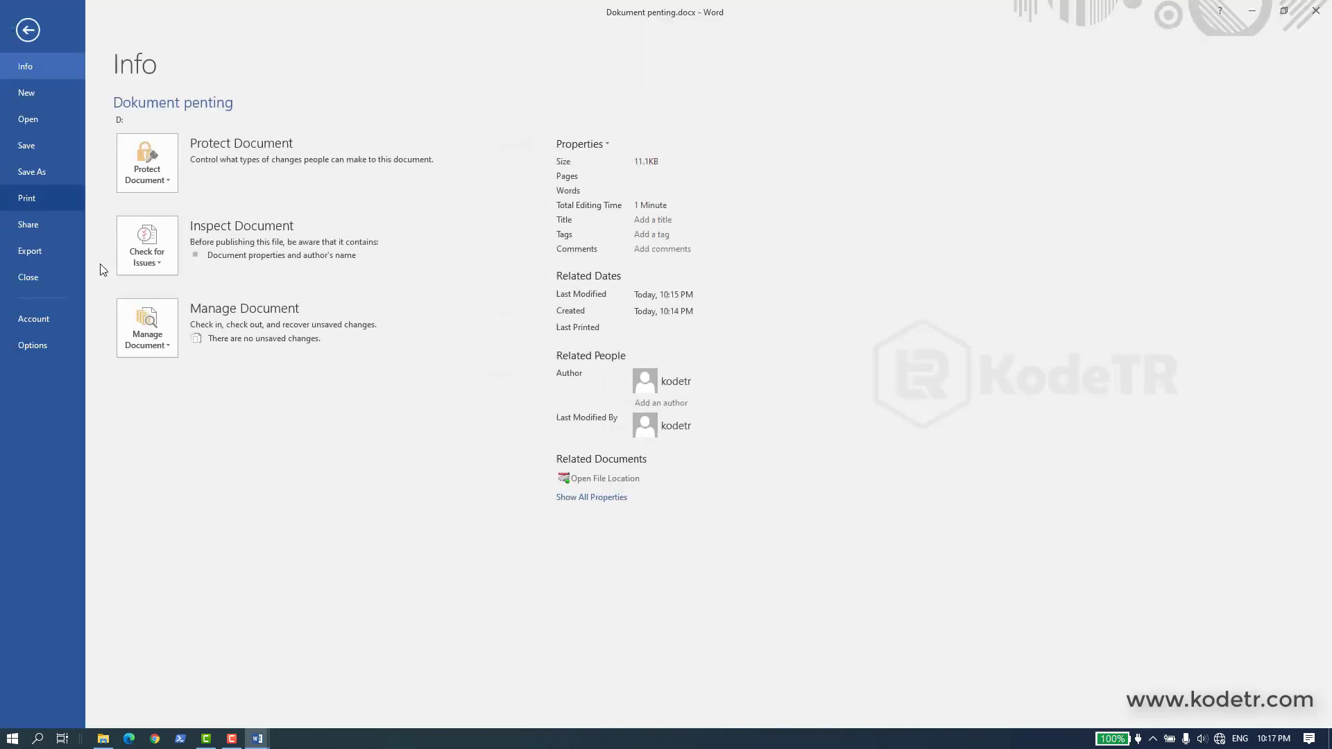
{"action": "left_click", "coordinate": [32, 273]}
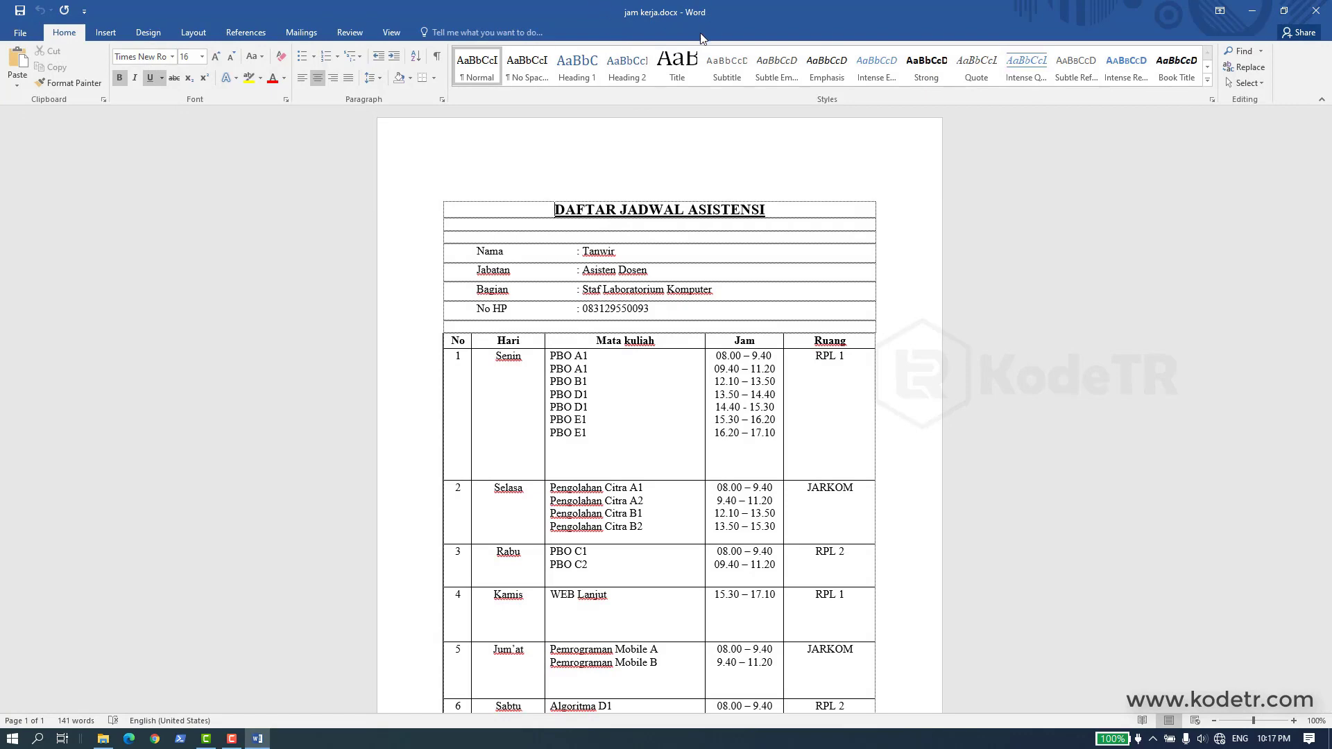
{"action": "left_click", "coordinate": [20, 32]}
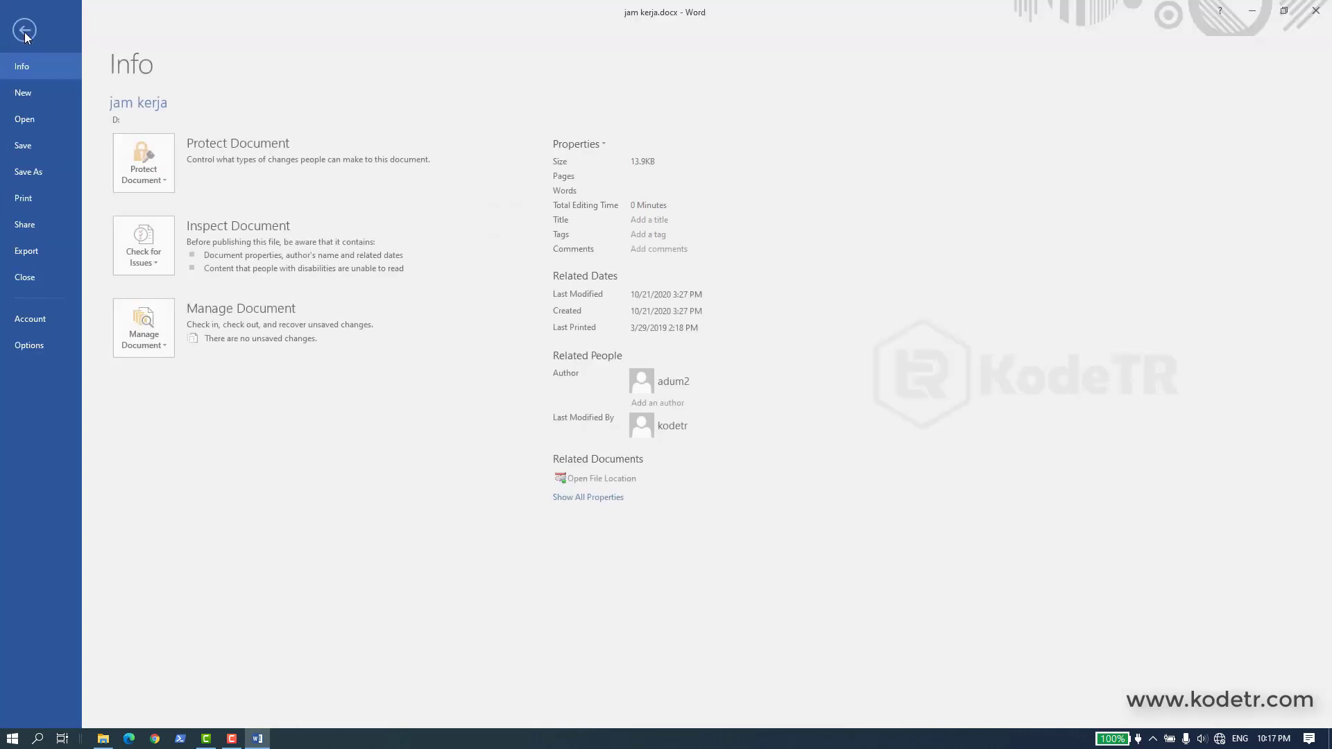
{"action": "left_click", "coordinate": [29, 278]}
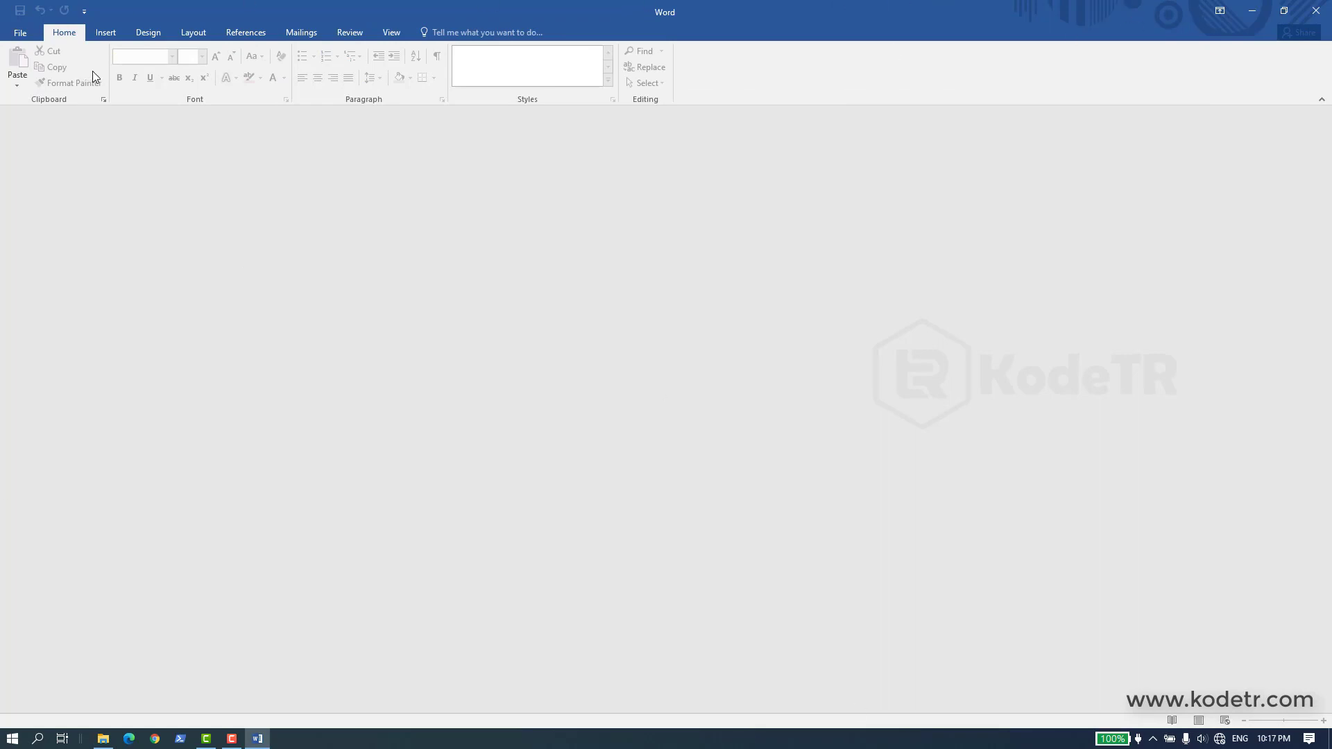
{"action": "left_click", "coordinate": [1313, 15]}
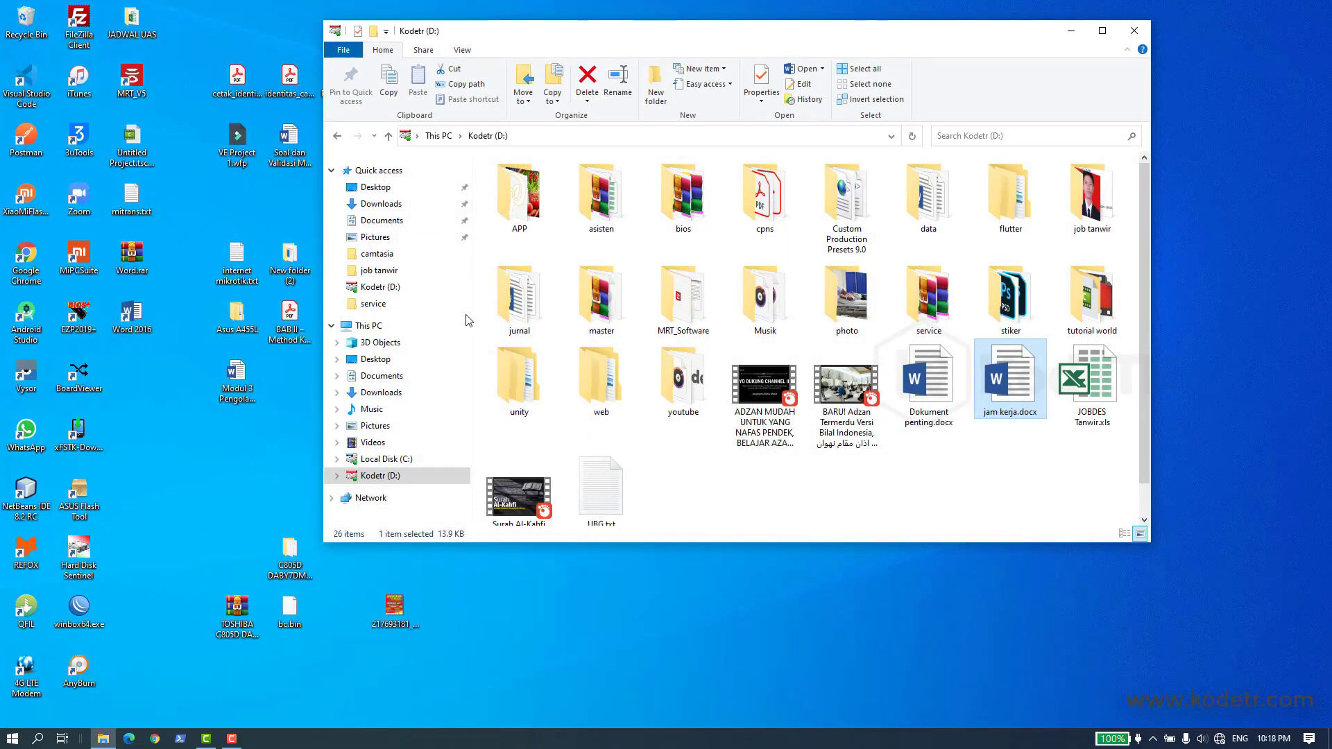